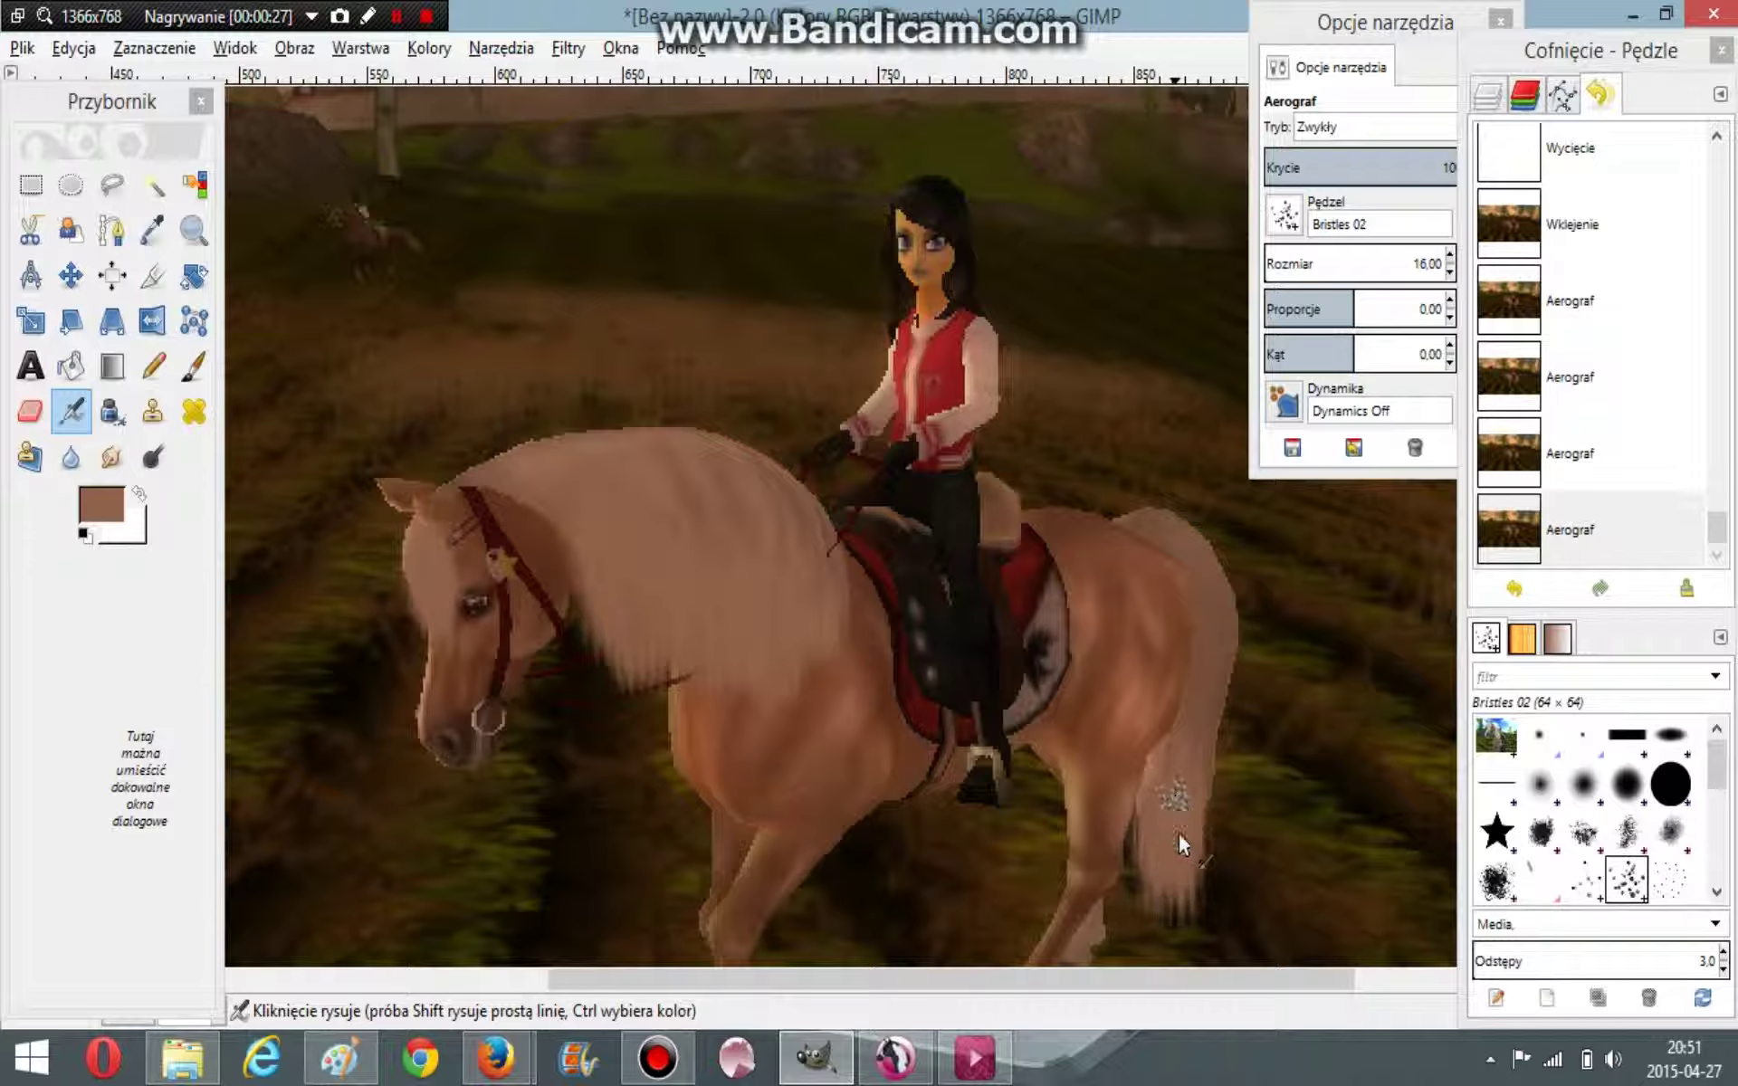
# Step: Airbrush hair strands along the horse's tail with the Bristles 02 brush at size 16
pyautogui.moveTo(1201, 740)
pyautogui.mouseDown()
pyautogui.moveTo(1192, 698)
pyautogui.moveTo(1183, 769)
pyautogui.moveTo(1153, 784)
pyautogui.moveTo(1223, 715)
pyautogui.mouseUp()
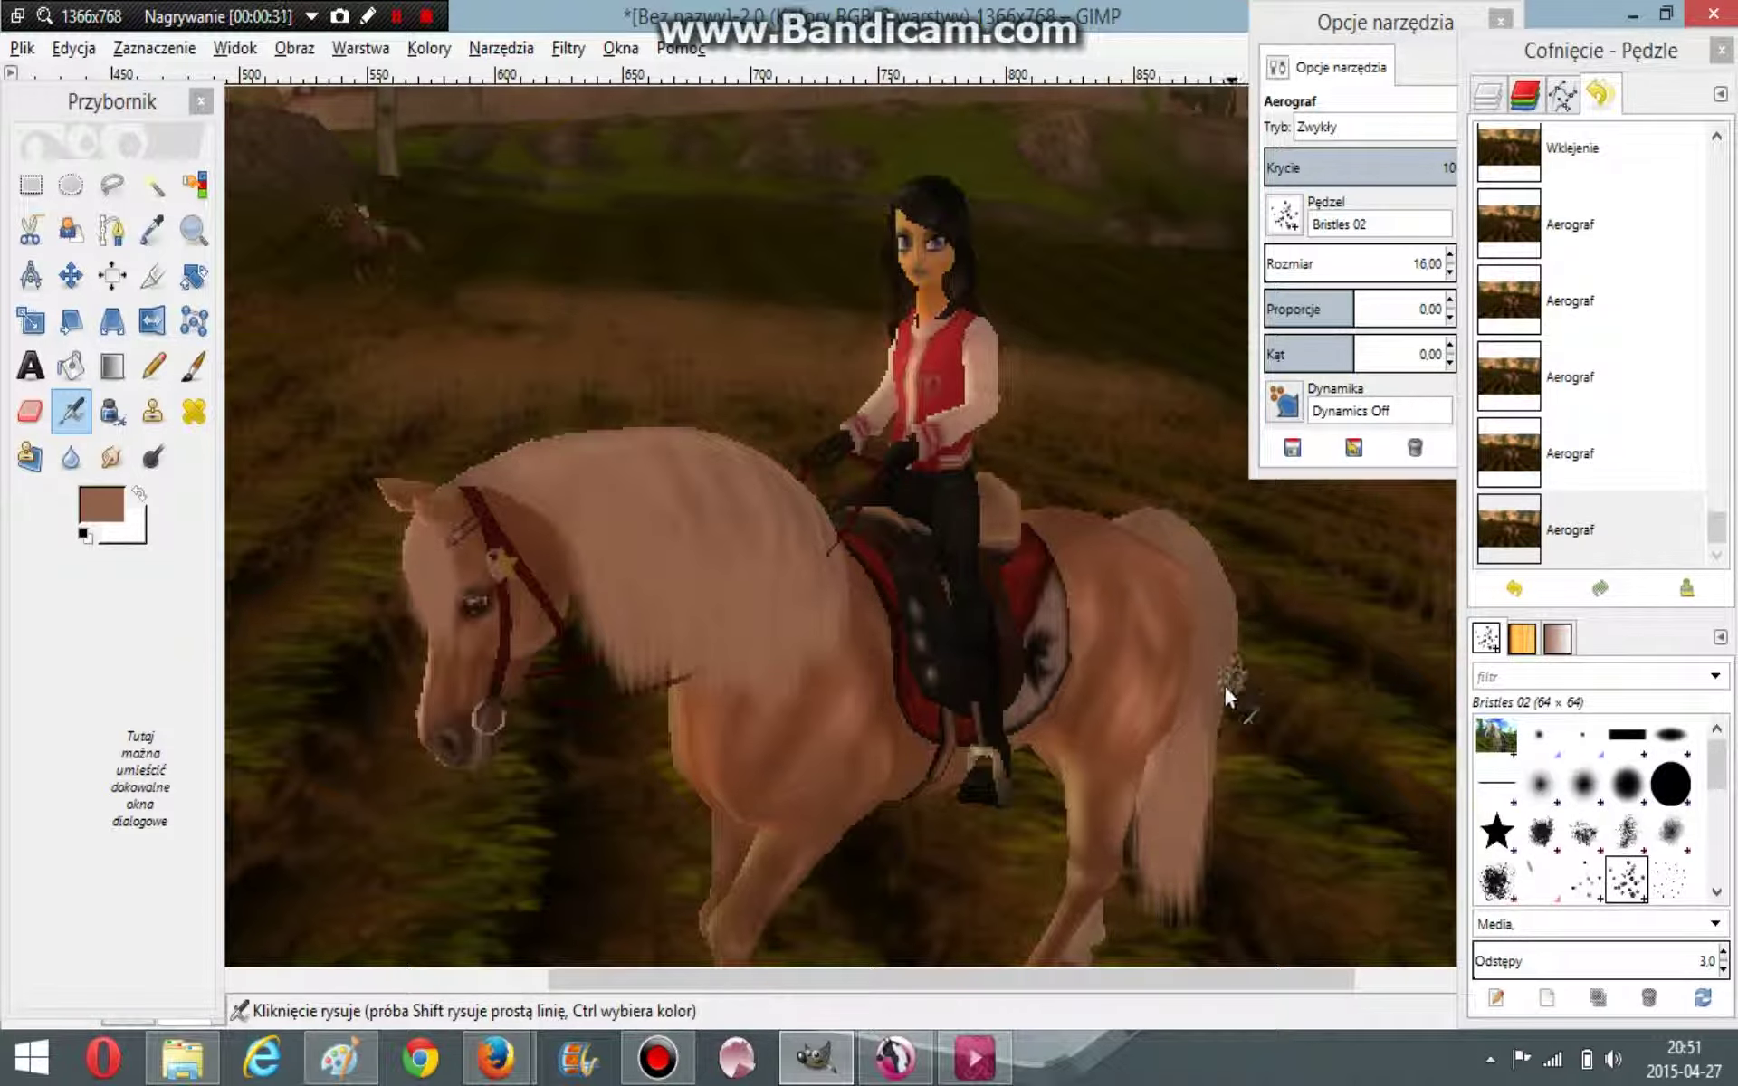
pyautogui.moveTo(1215, 643); pyautogui.dragTo(1213, 665)
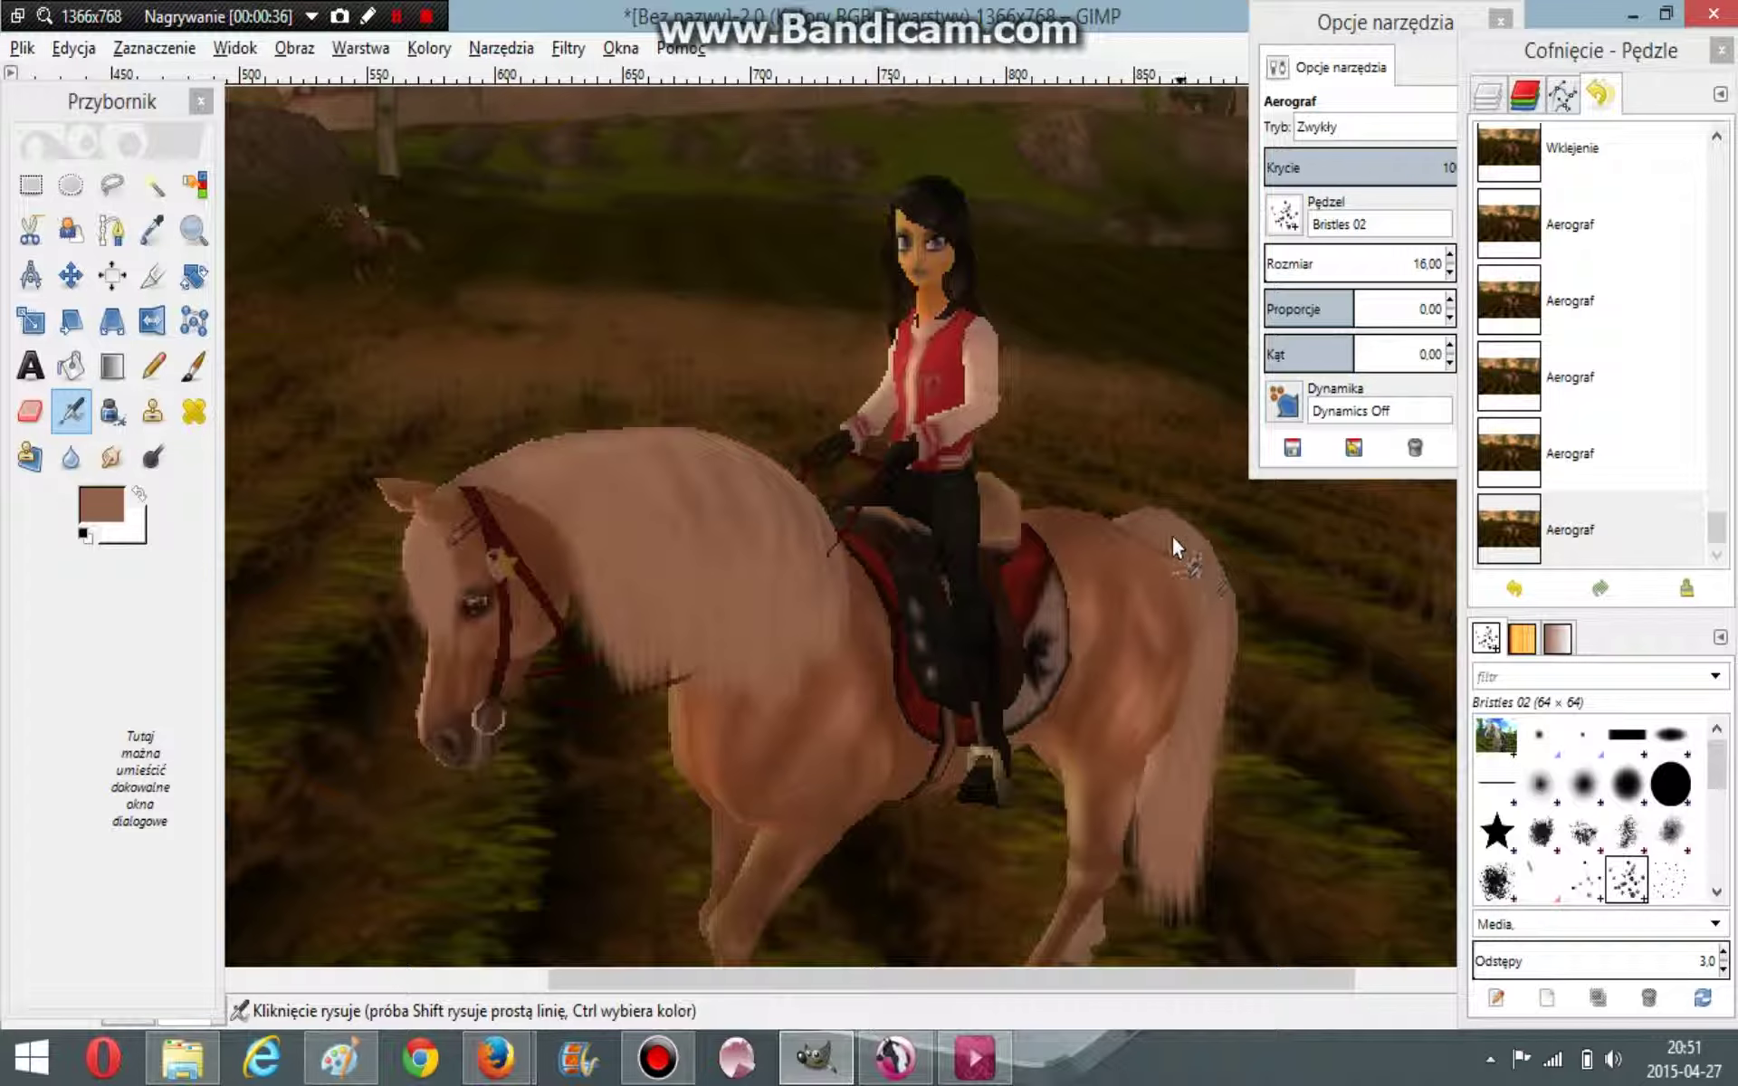
pyautogui.hotkey('ctrl', 'z')
pyautogui.click(1217, 665)
pyautogui.moveTo(1225, 622); pyautogui.dragTo(1229, 683)
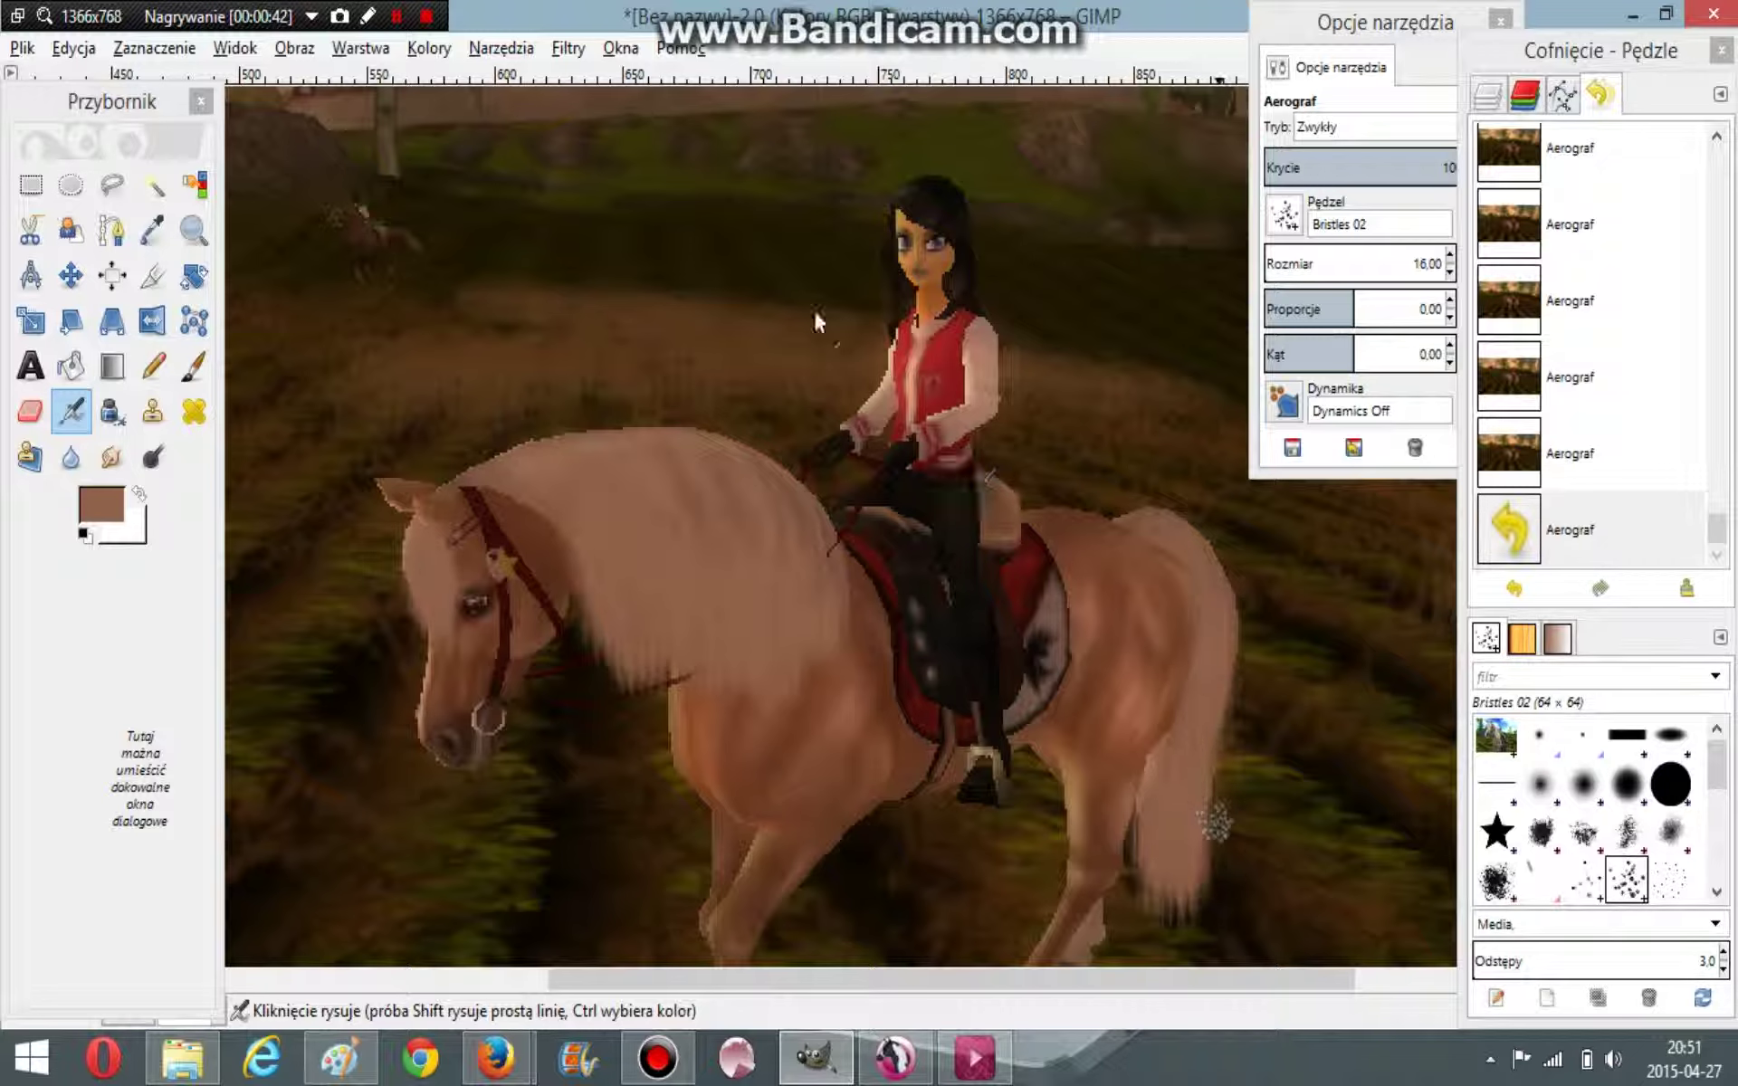
# Step: Sample a dark colour and airbrush the rider's hair longer over the shoulder nearest the horse's tail
pyautogui.click(152, 230)
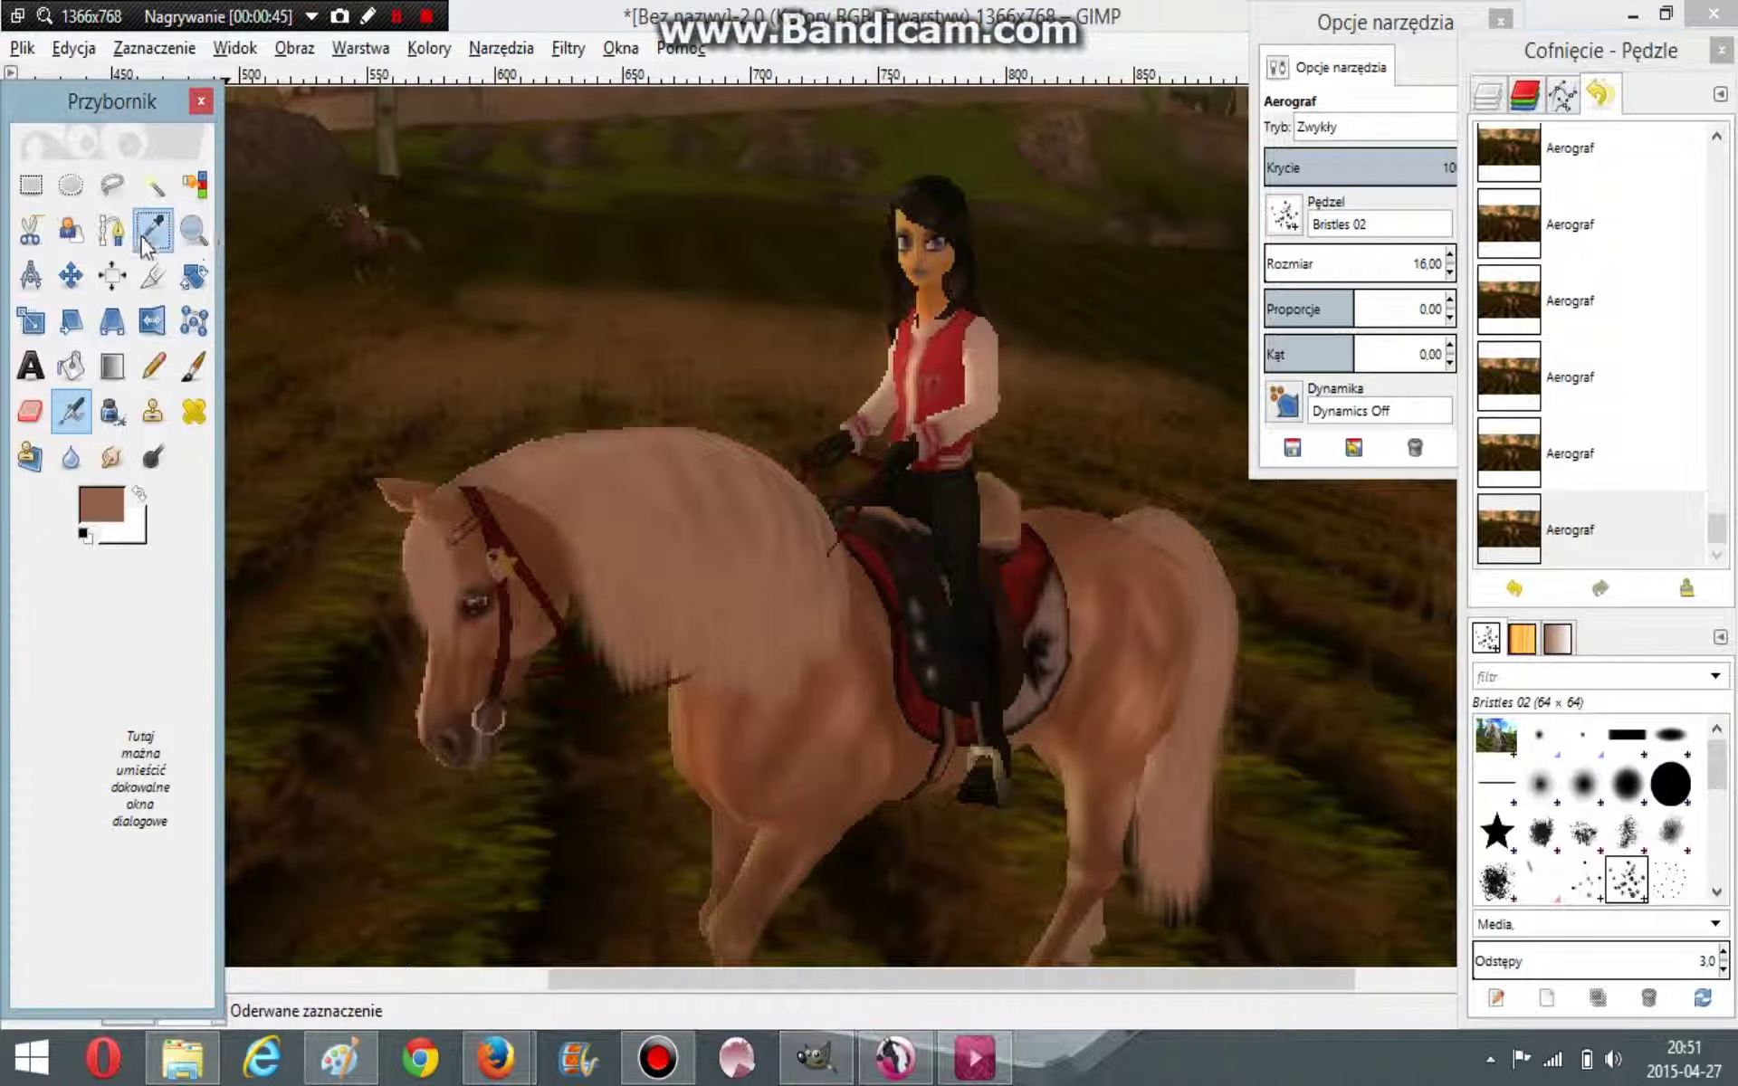
pyautogui.click(945, 129)
pyautogui.click(70, 411)
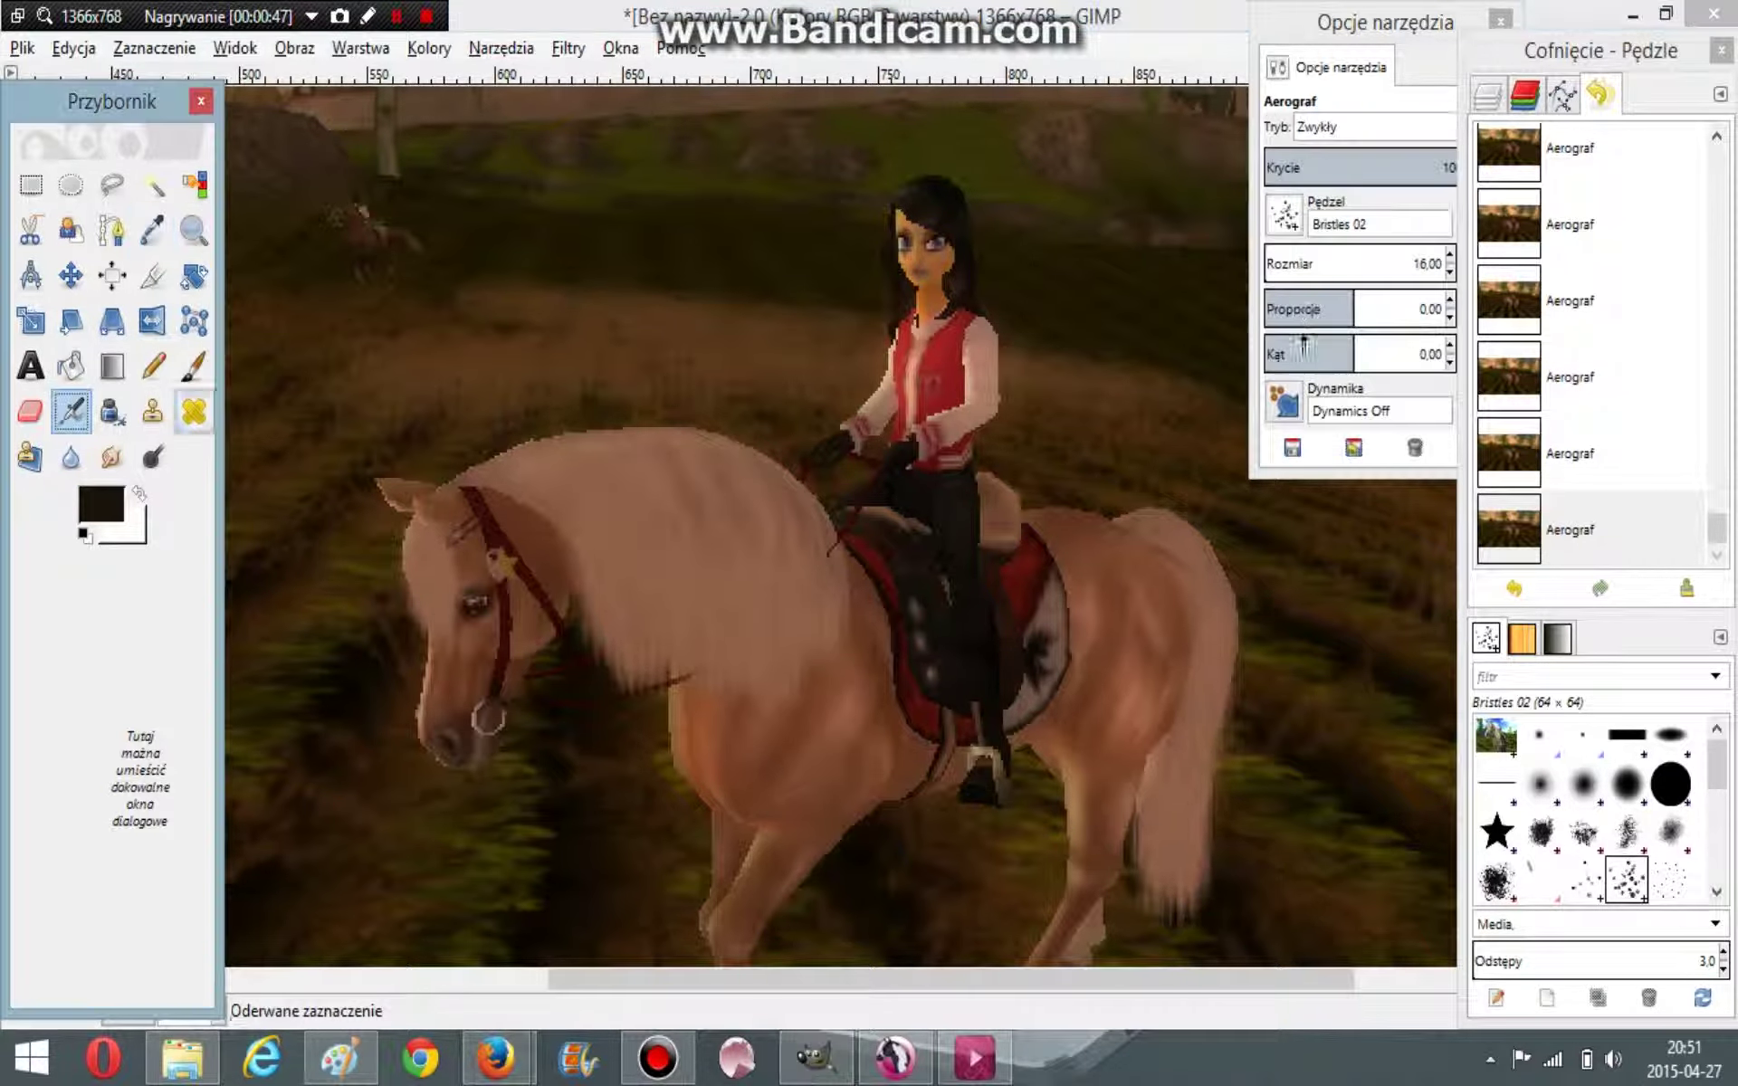
pyautogui.moveTo(938, 212)
pyautogui.mouseDown()
pyautogui.moveTo(959, 221)
pyautogui.moveTo(976, 328)
pyautogui.mouseUp()
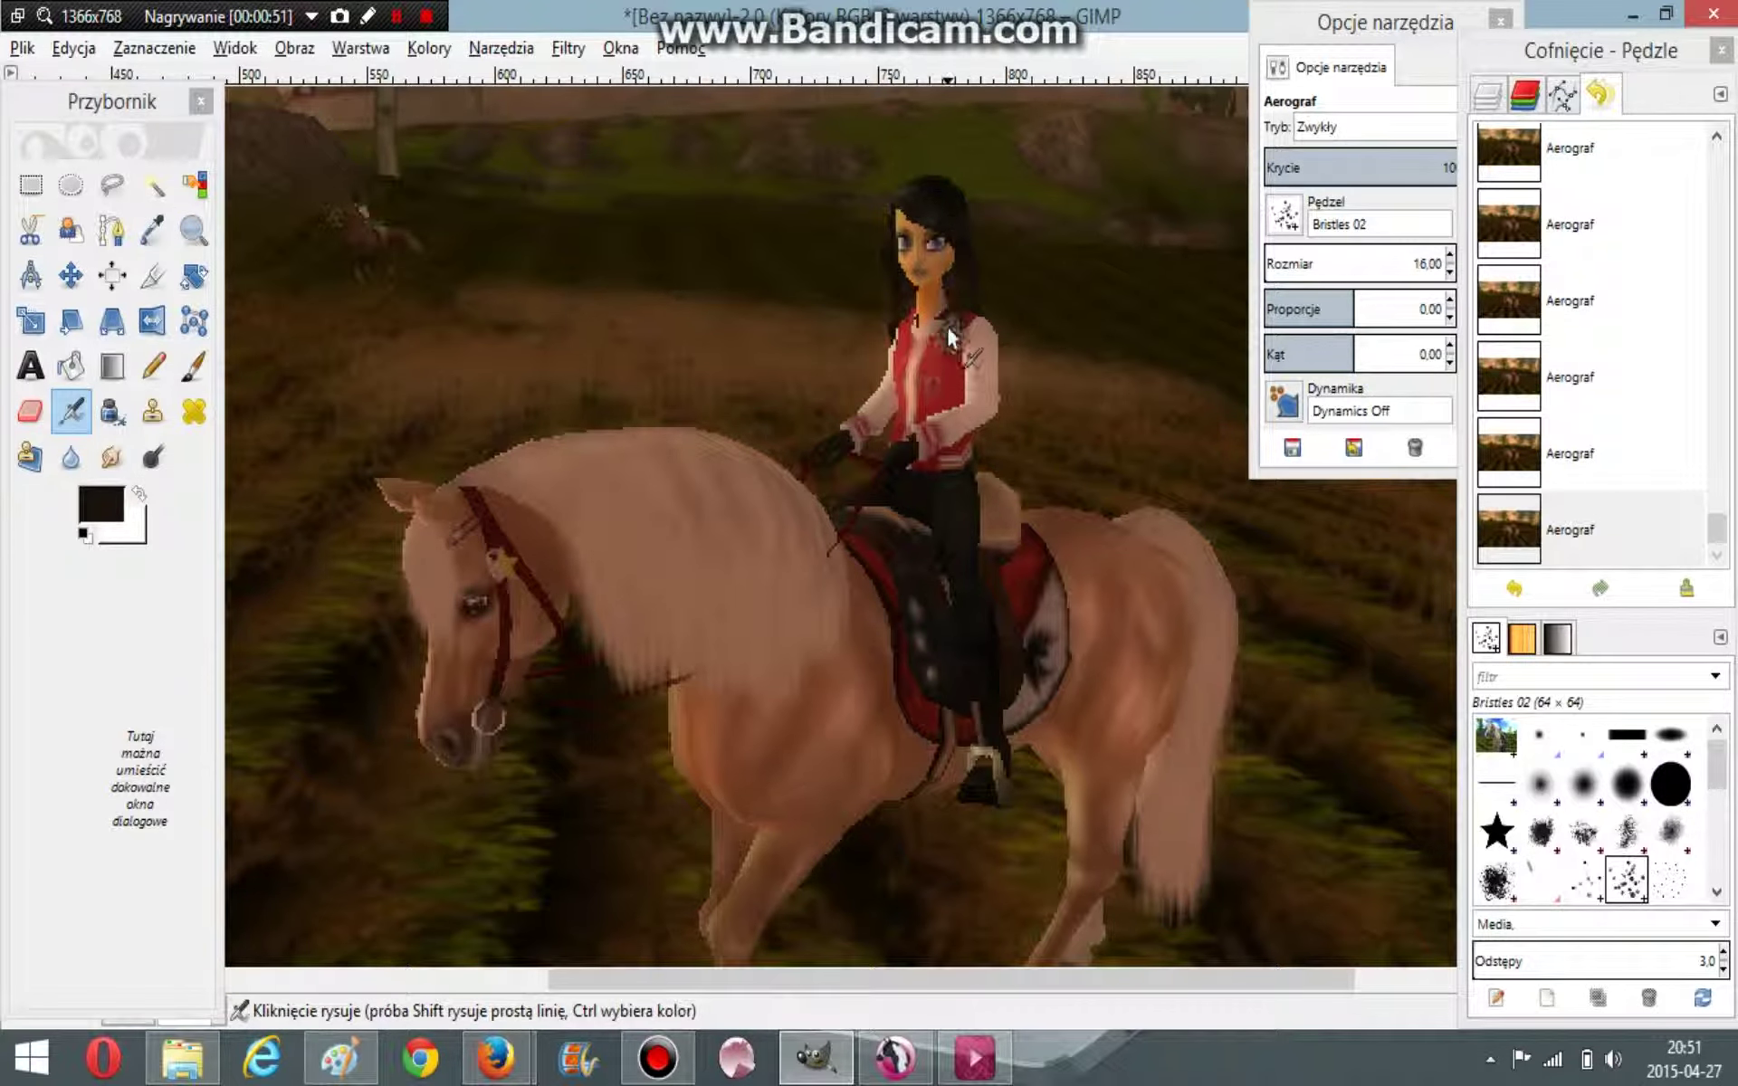
pyautogui.moveTo(971, 318)
pyautogui.mouseDown()
pyautogui.moveTo(966, 288)
pyautogui.moveTo(971, 342)
pyautogui.mouseUp()
pyautogui.hotkey('ctrl', 'z')
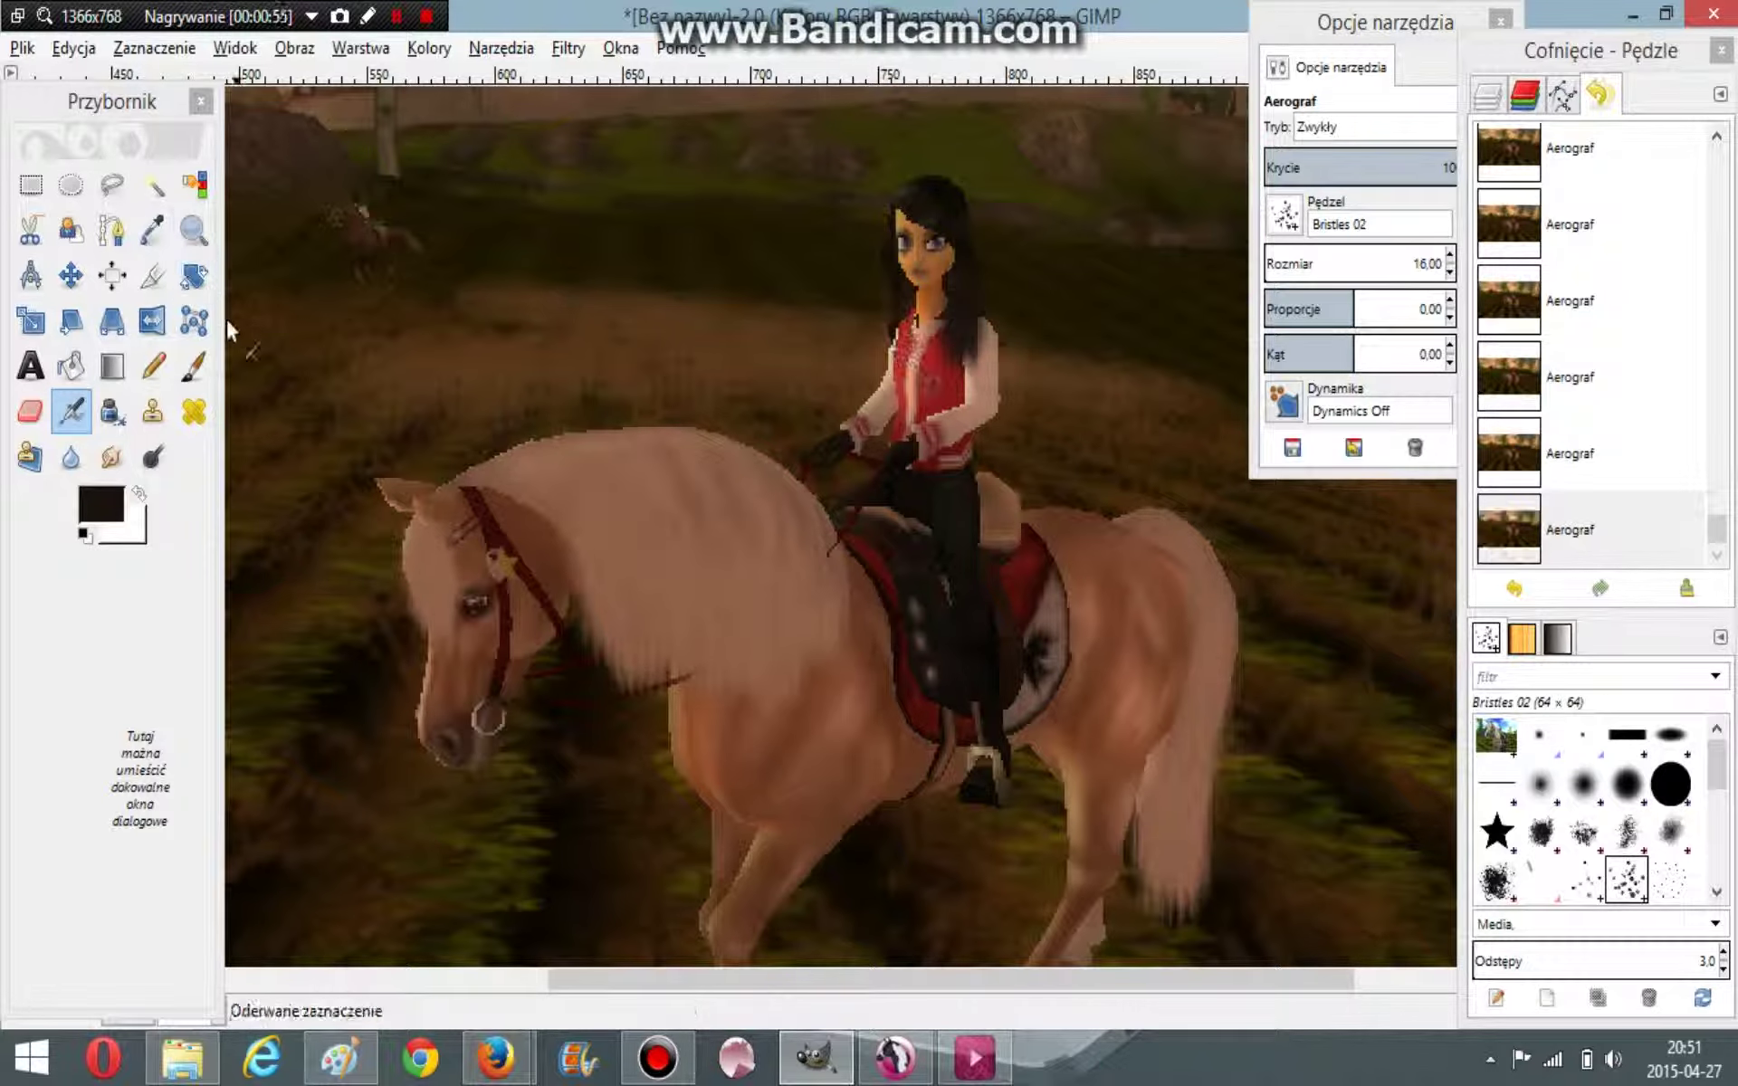
# Step: Sample black from the rider's hair and airbrush long strands down both sides of the face onto the chest
pyautogui.click(150, 231)
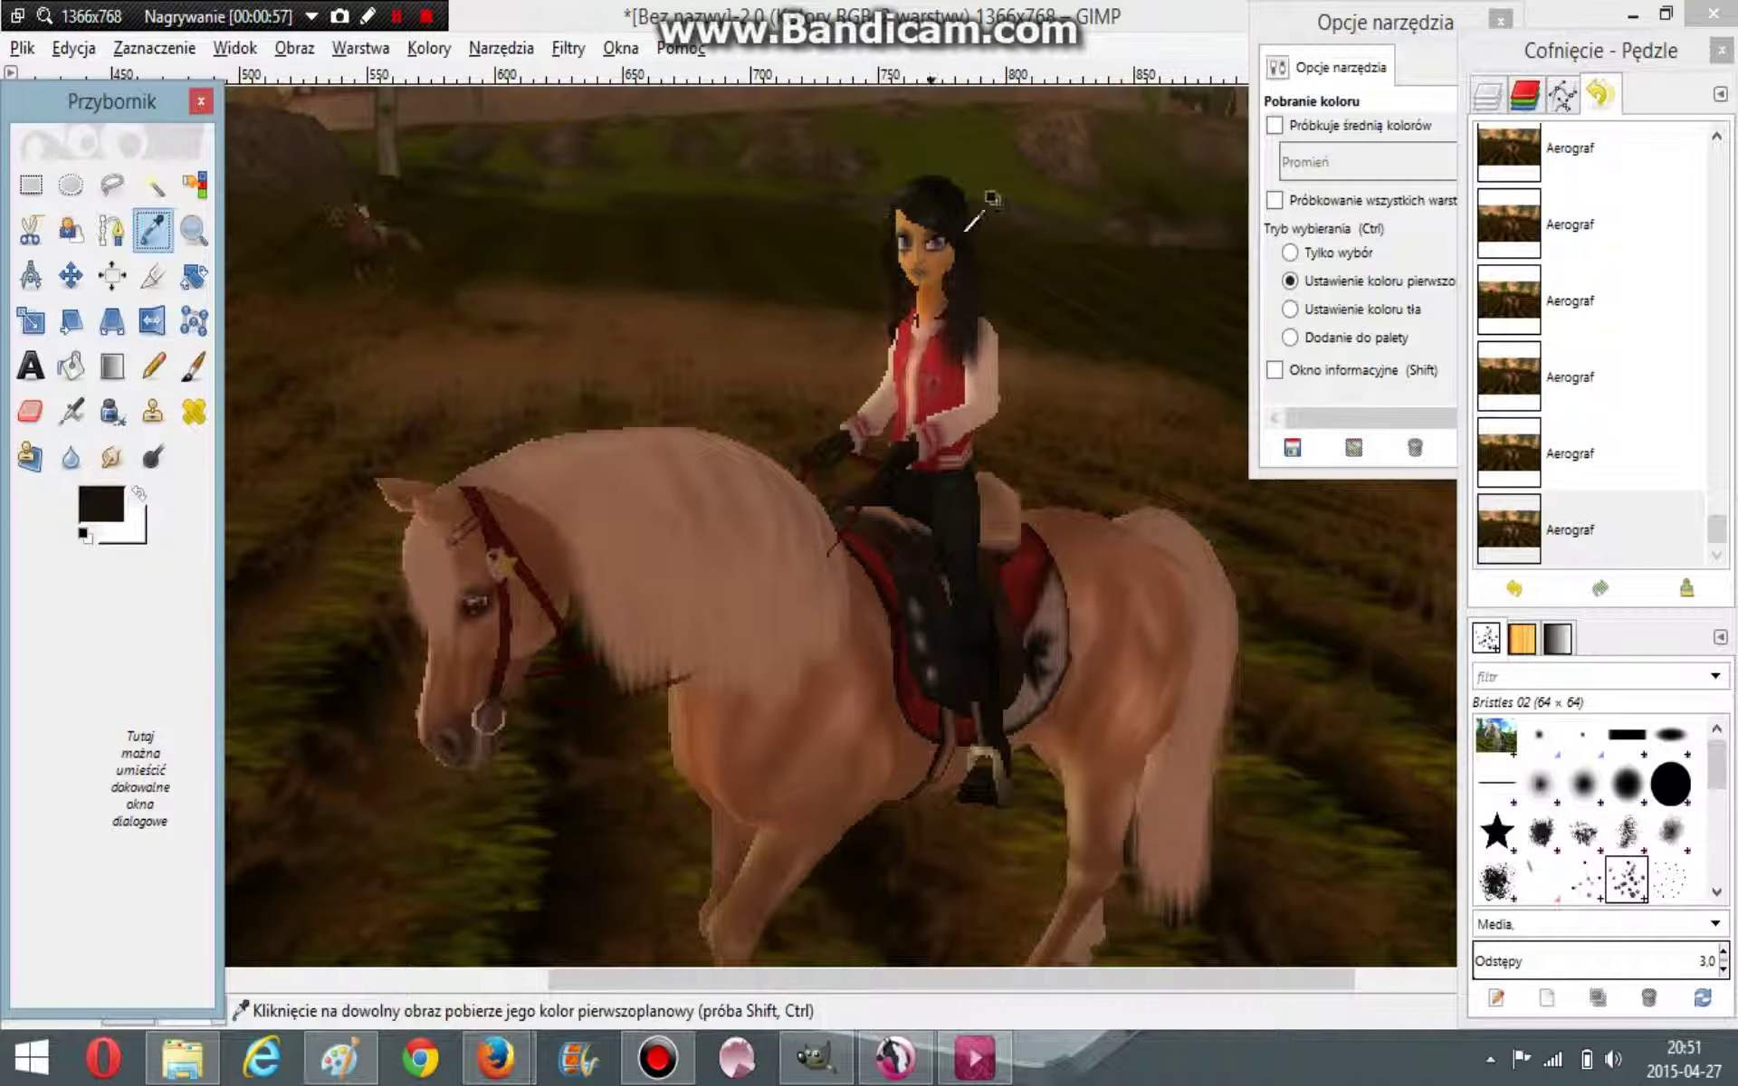
pyautogui.click(70, 412)
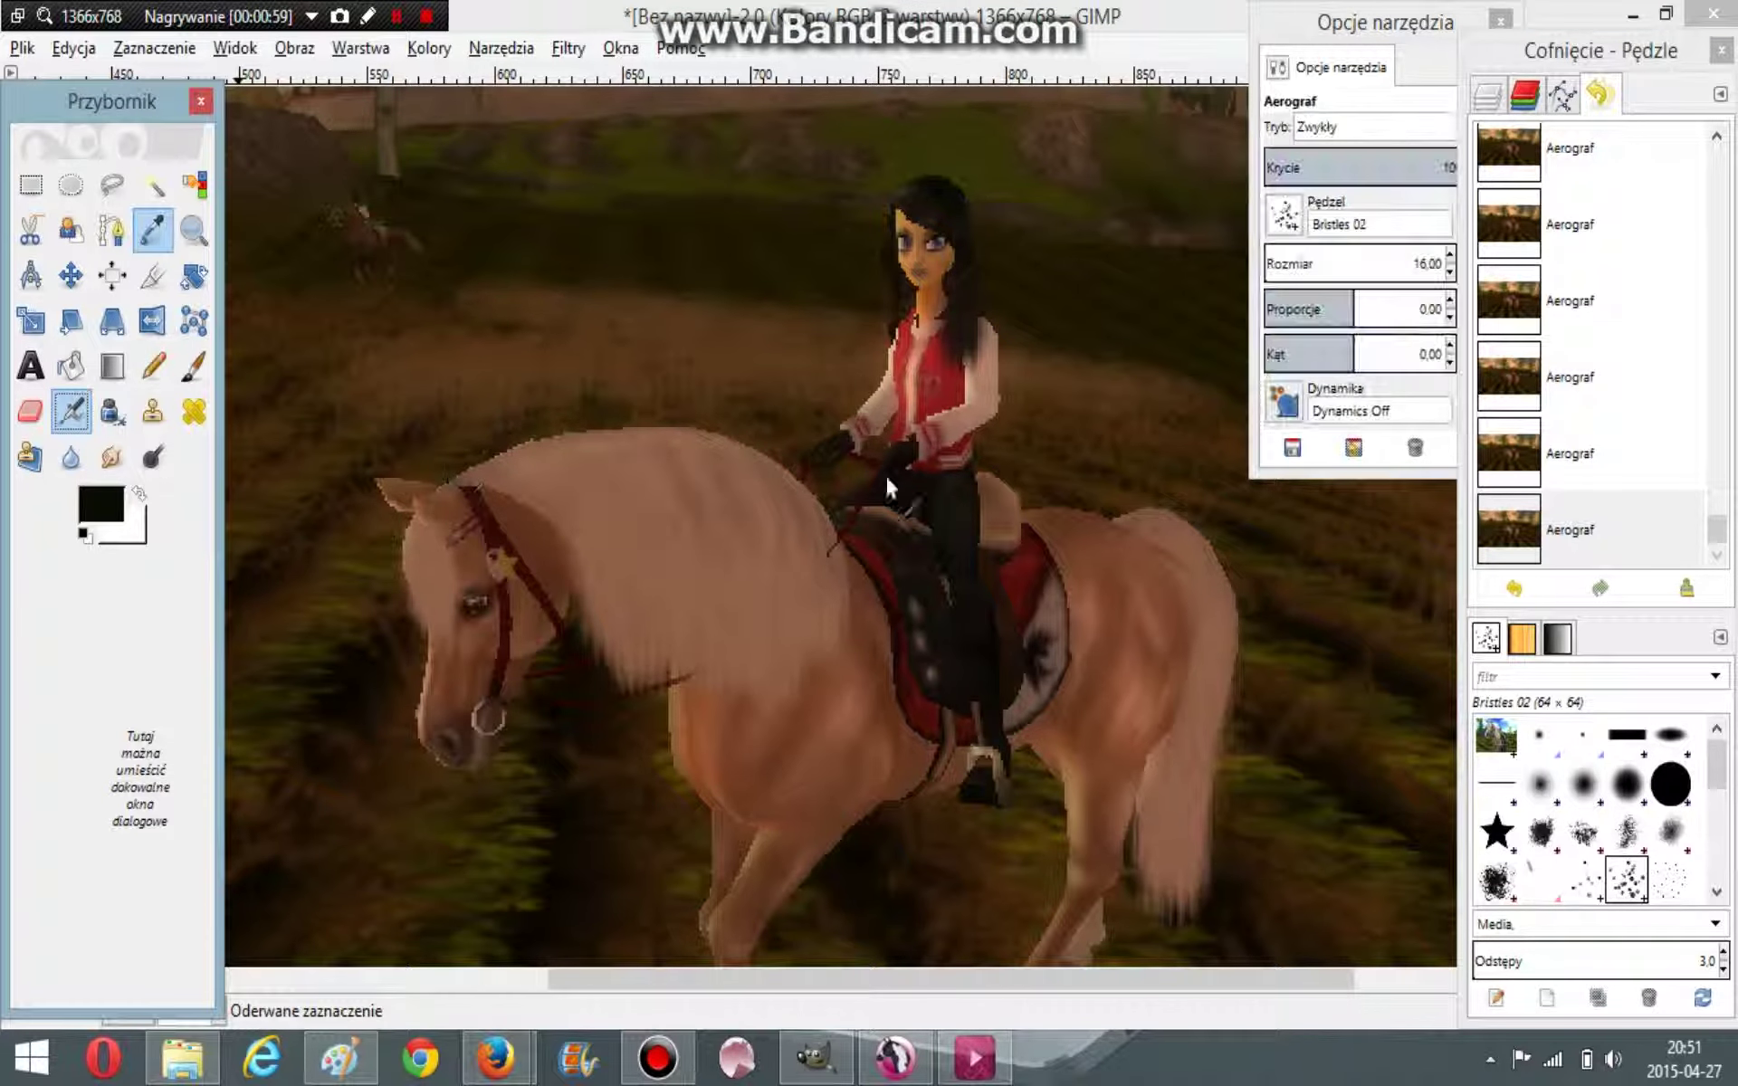
pyautogui.moveTo(961, 282)
pyautogui.mouseDown()
pyautogui.moveTo(956, 375)
pyautogui.moveTo(950, 310)
pyautogui.moveTo(974, 364)
pyautogui.moveTo(970, 310)
pyautogui.moveTo(985, 366)
pyautogui.moveTo(967, 292)
pyautogui.moveTo(796, 363)
pyautogui.moveTo(905, 310)
pyautogui.moveTo(905, 362)
pyautogui.moveTo(900, 306)
pyautogui.moveTo(909, 376)
pyautogui.moveTo(900, 327)
pyautogui.mouseUp()
pyautogui.hotkey('ctrl', 'y')
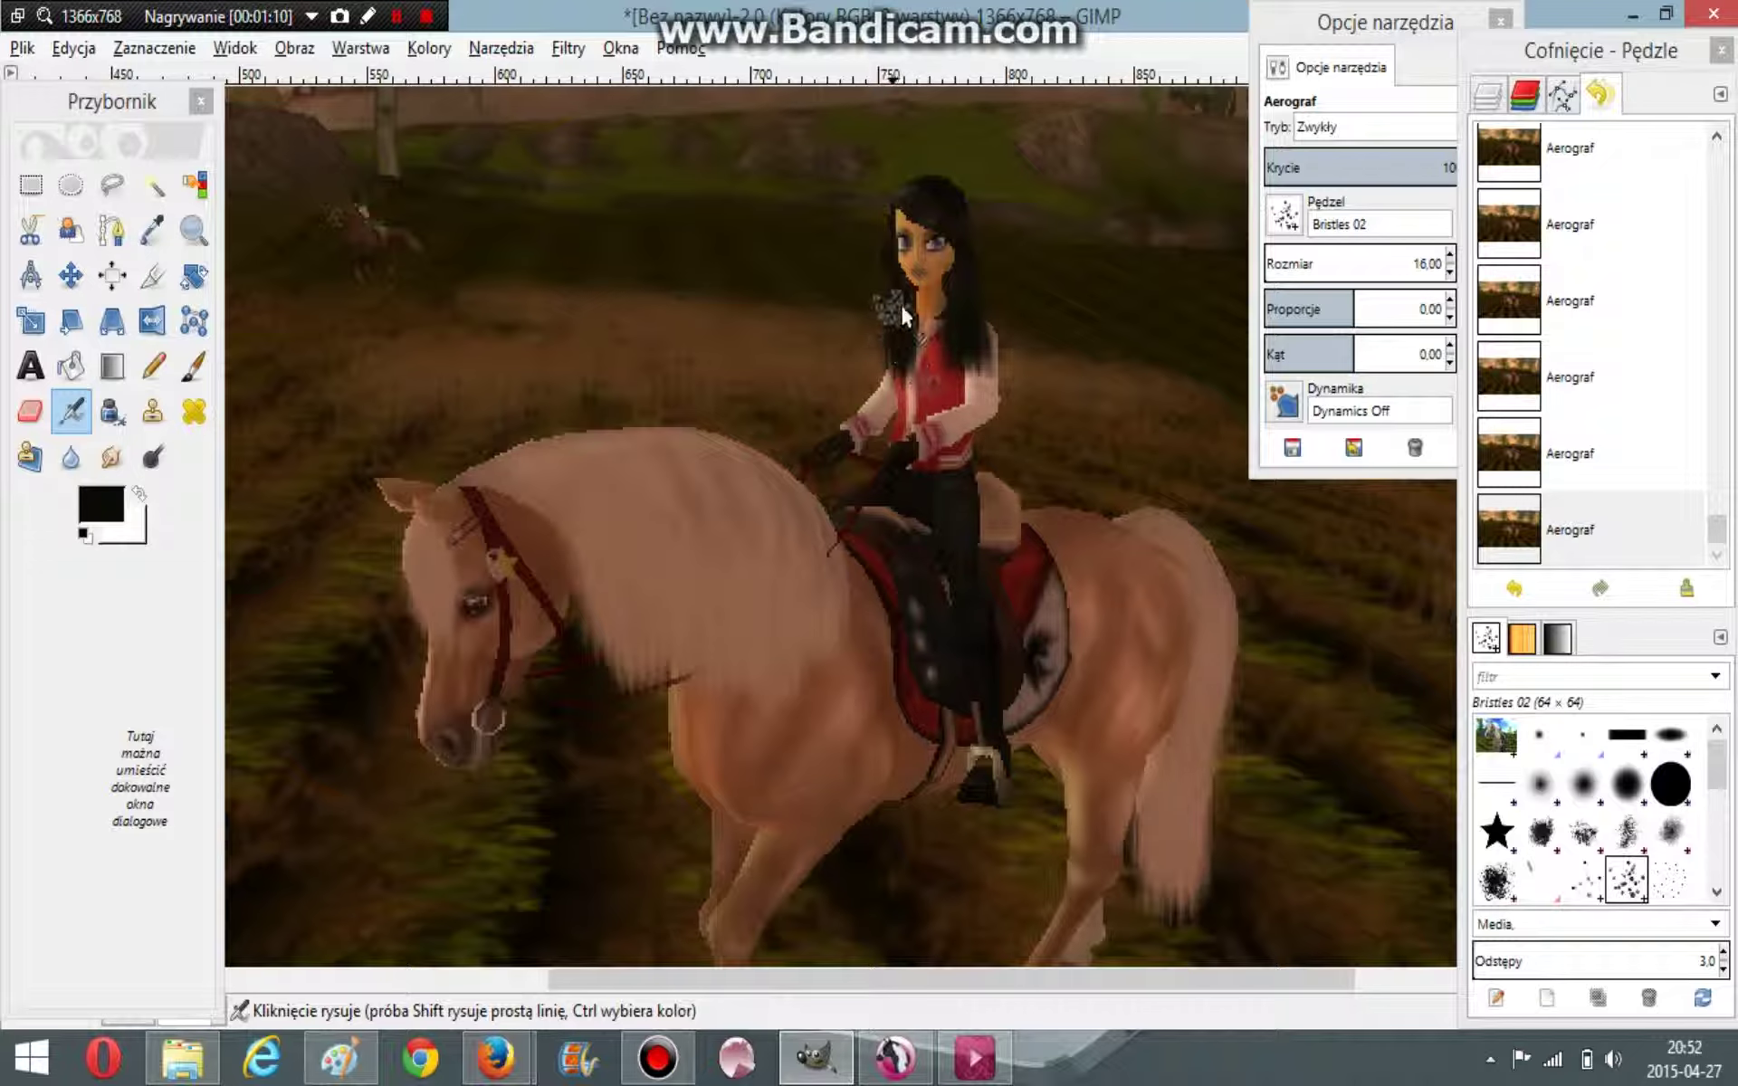
pyautogui.hotkey('ctrl', 'z')
pyautogui.click(921, 187)
pyautogui.hotkey('ctrl', 'z')
pyautogui.click(950, 233)
pyautogui.hotkey('ctrl', 'z')
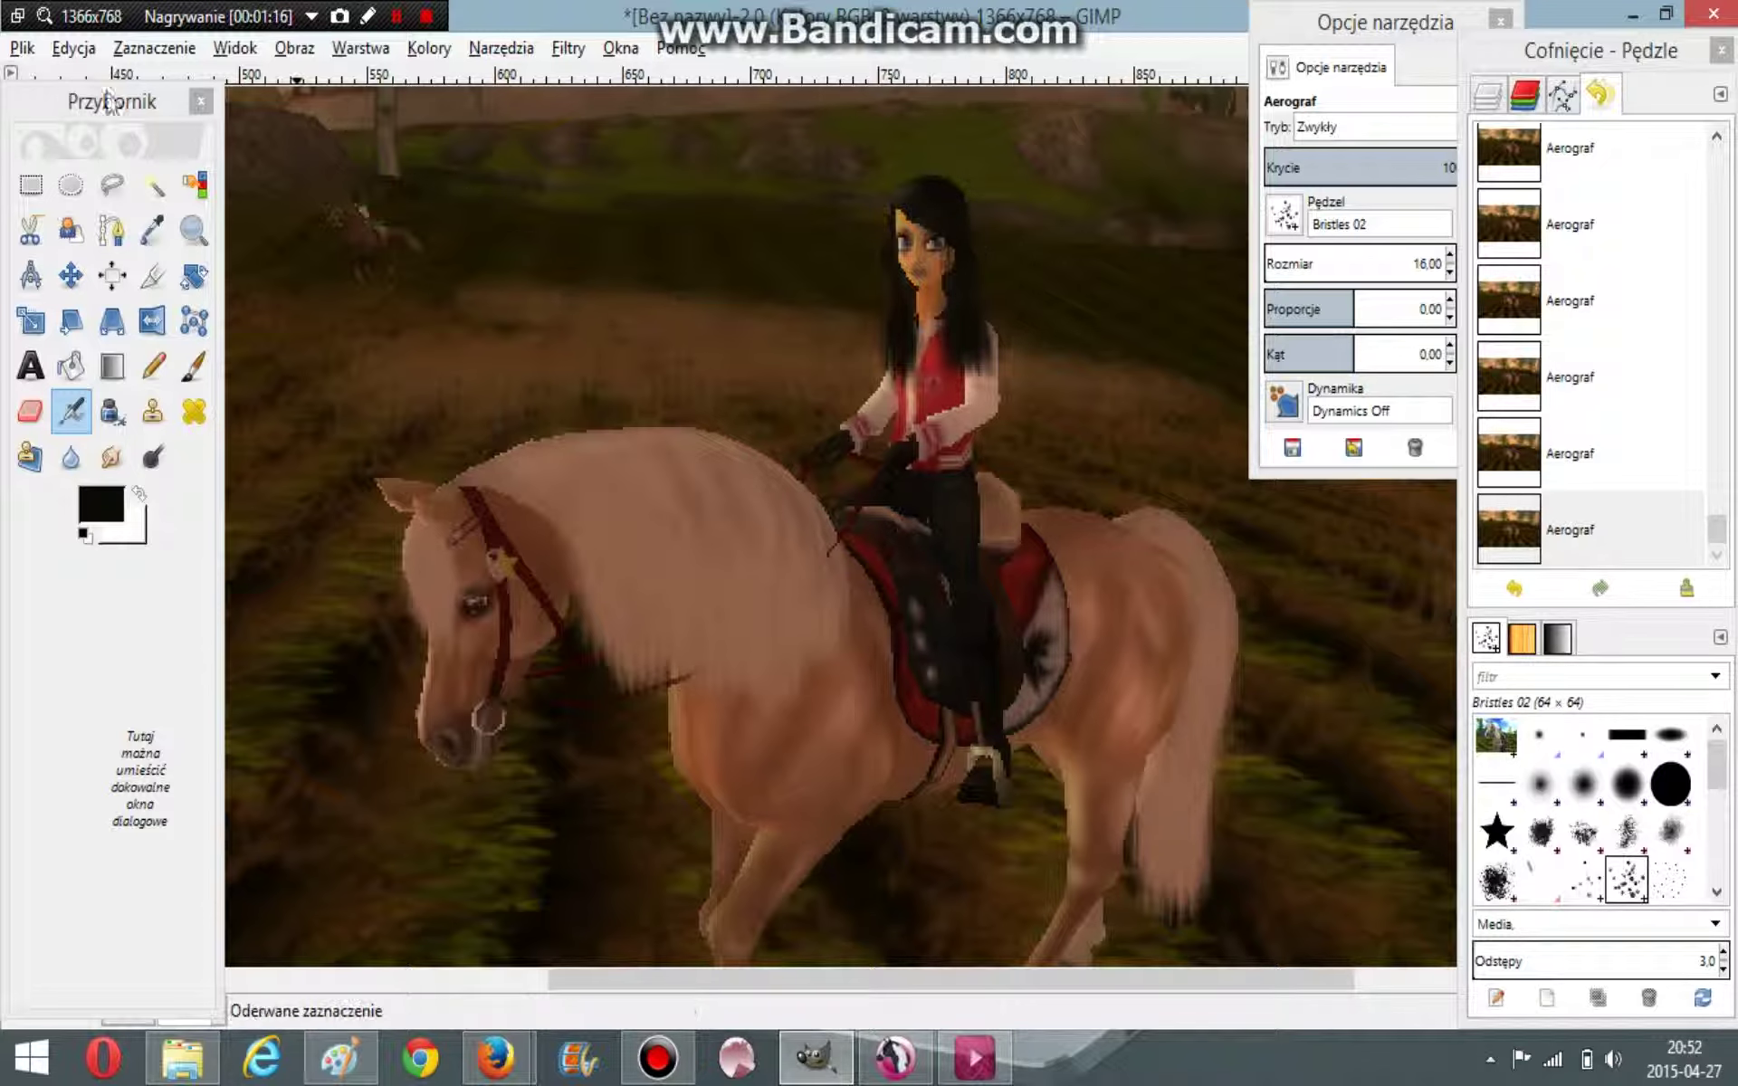
pyautogui.click(73, 48)
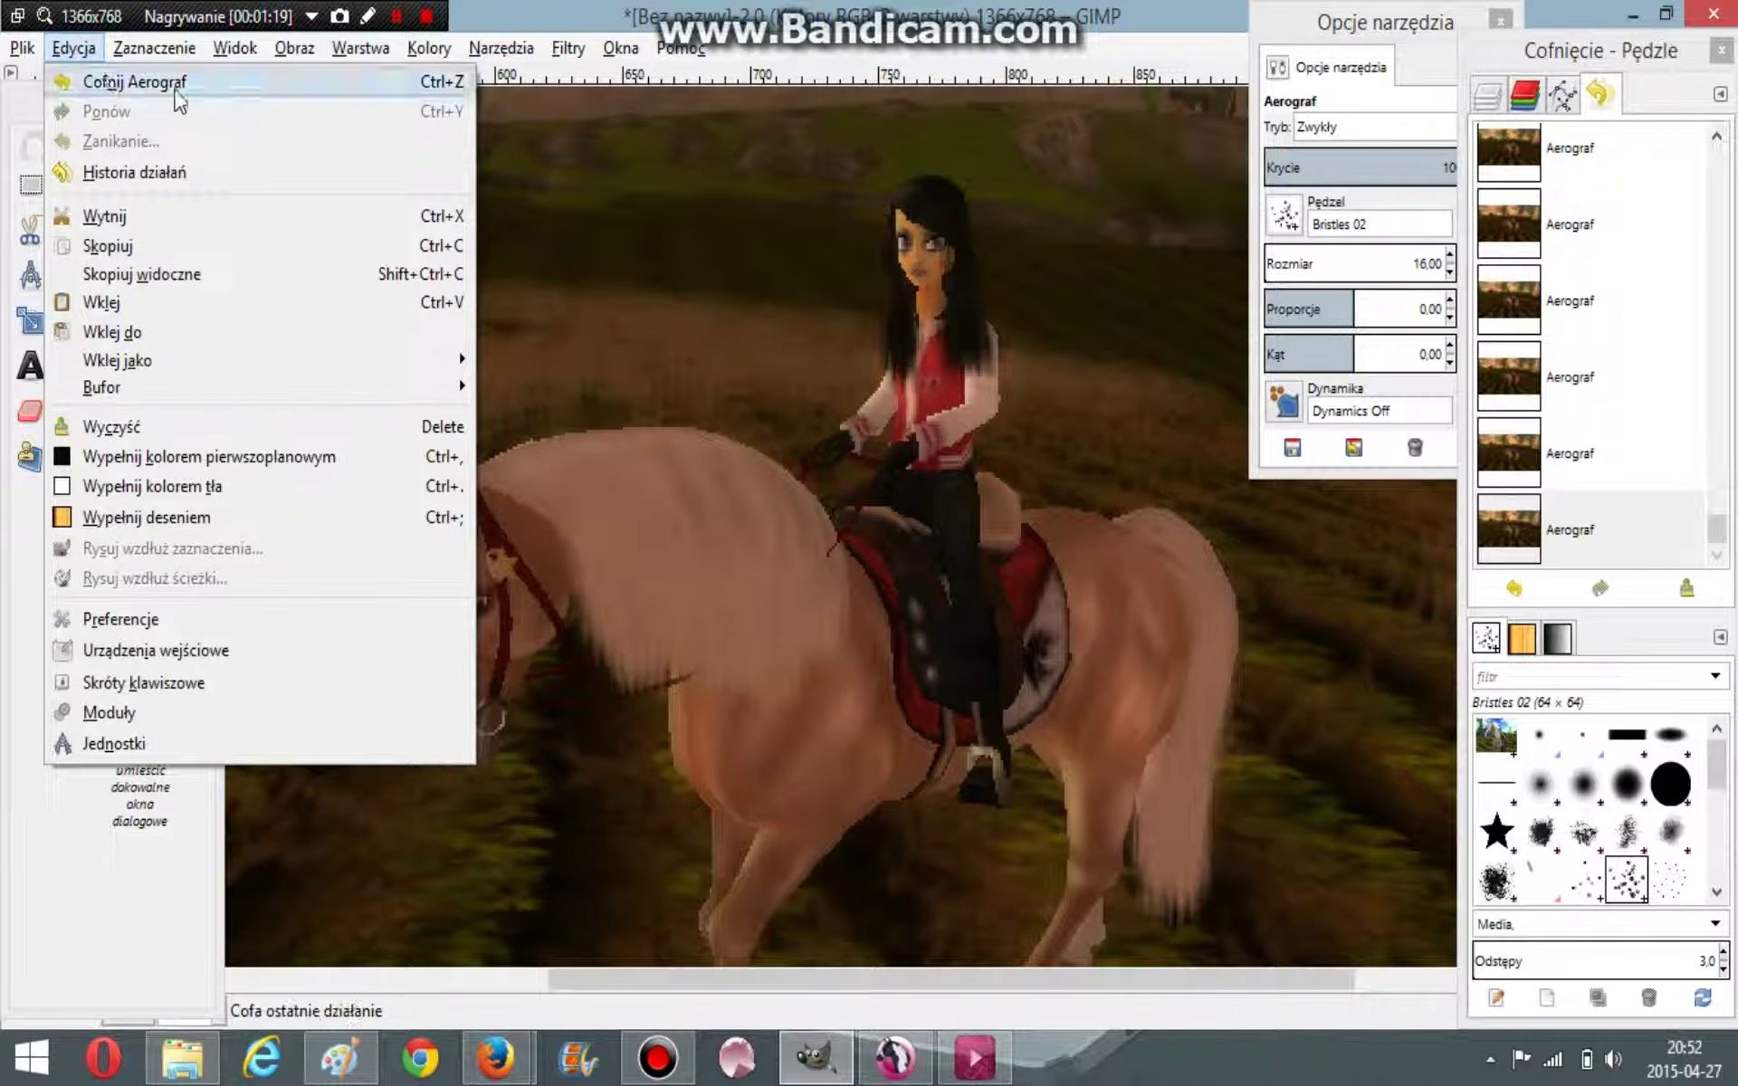
pyautogui.click(136, 78)
pyautogui.moveTo(912, 190); pyautogui.dragTo(939, 211)
pyautogui.hotkey('ctrl', 'z')
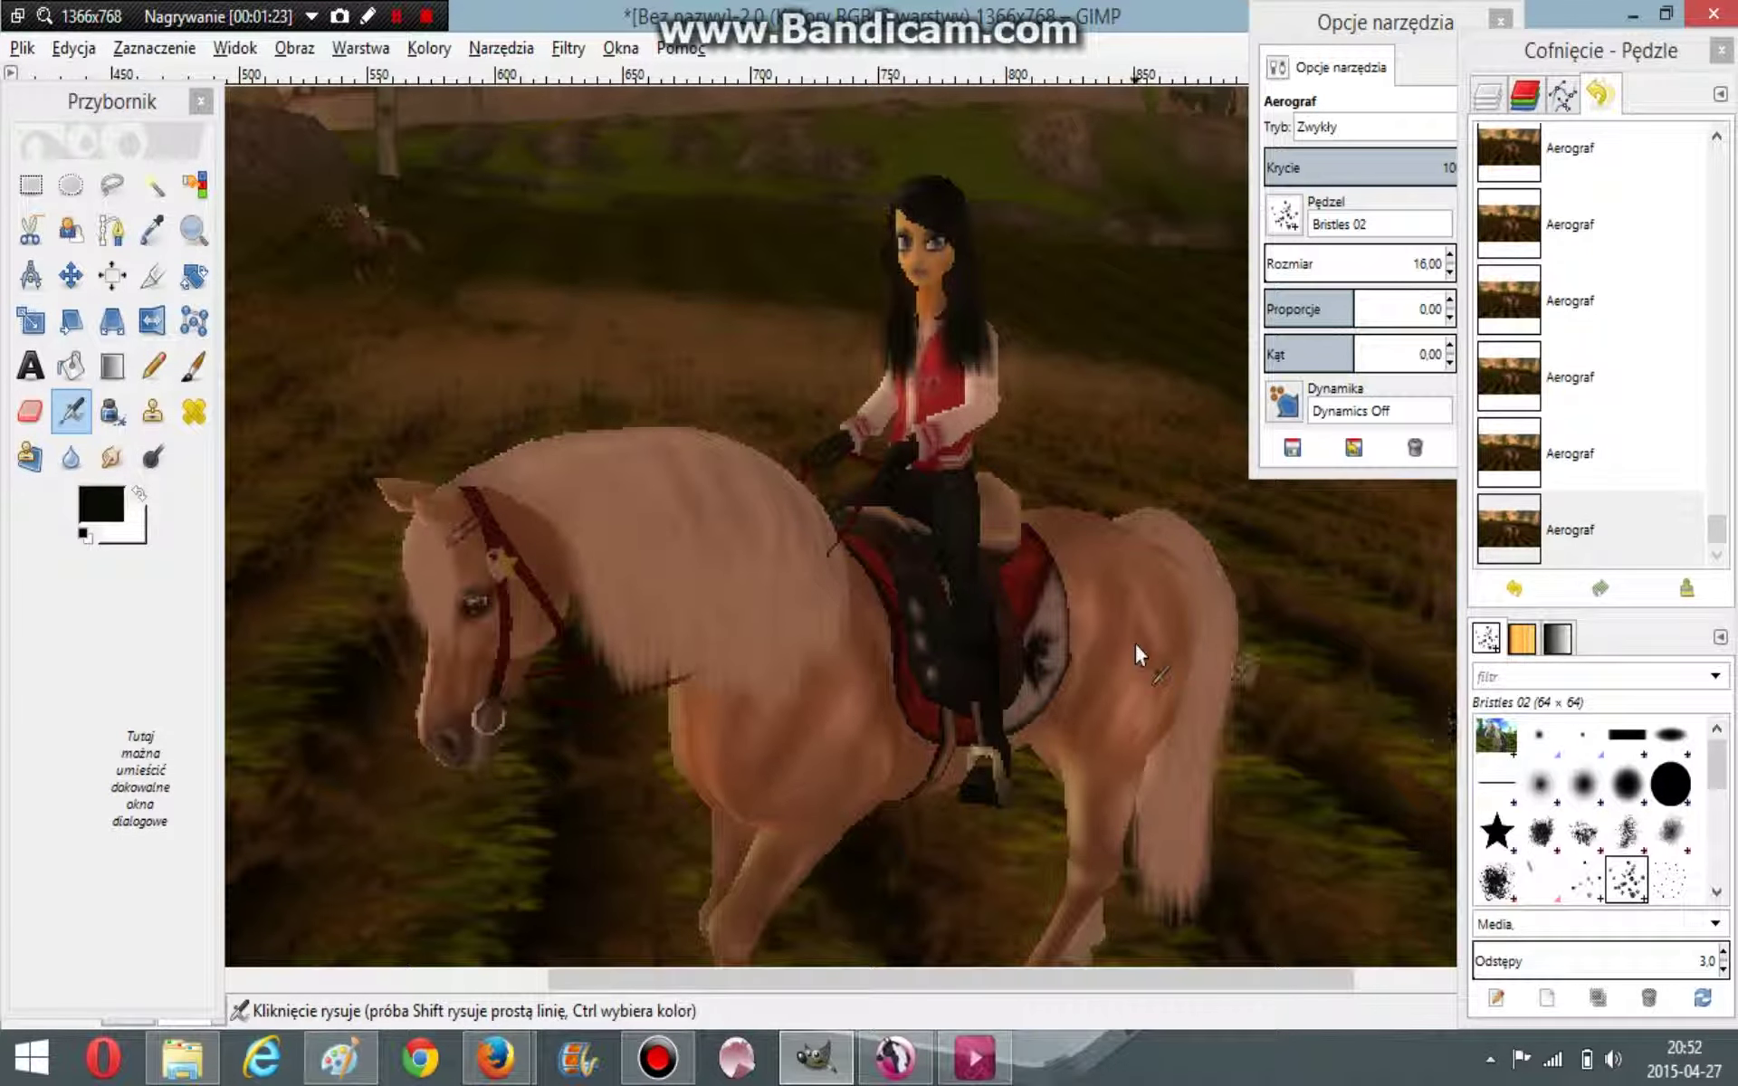
# Step: Smudge the ends of the rider's hair over the red and white jacket to soften them
pyautogui.click(111, 456)
pyautogui.moveTo(974, 336); pyautogui.dragTo(981, 367)
pyautogui.moveTo(898, 344)
pyautogui.mouseDown()
pyautogui.moveTo(894, 380)
pyautogui.moveTo(983, 379)
pyautogui.moveTo(968, 407)
pyautogui.mouseUp()
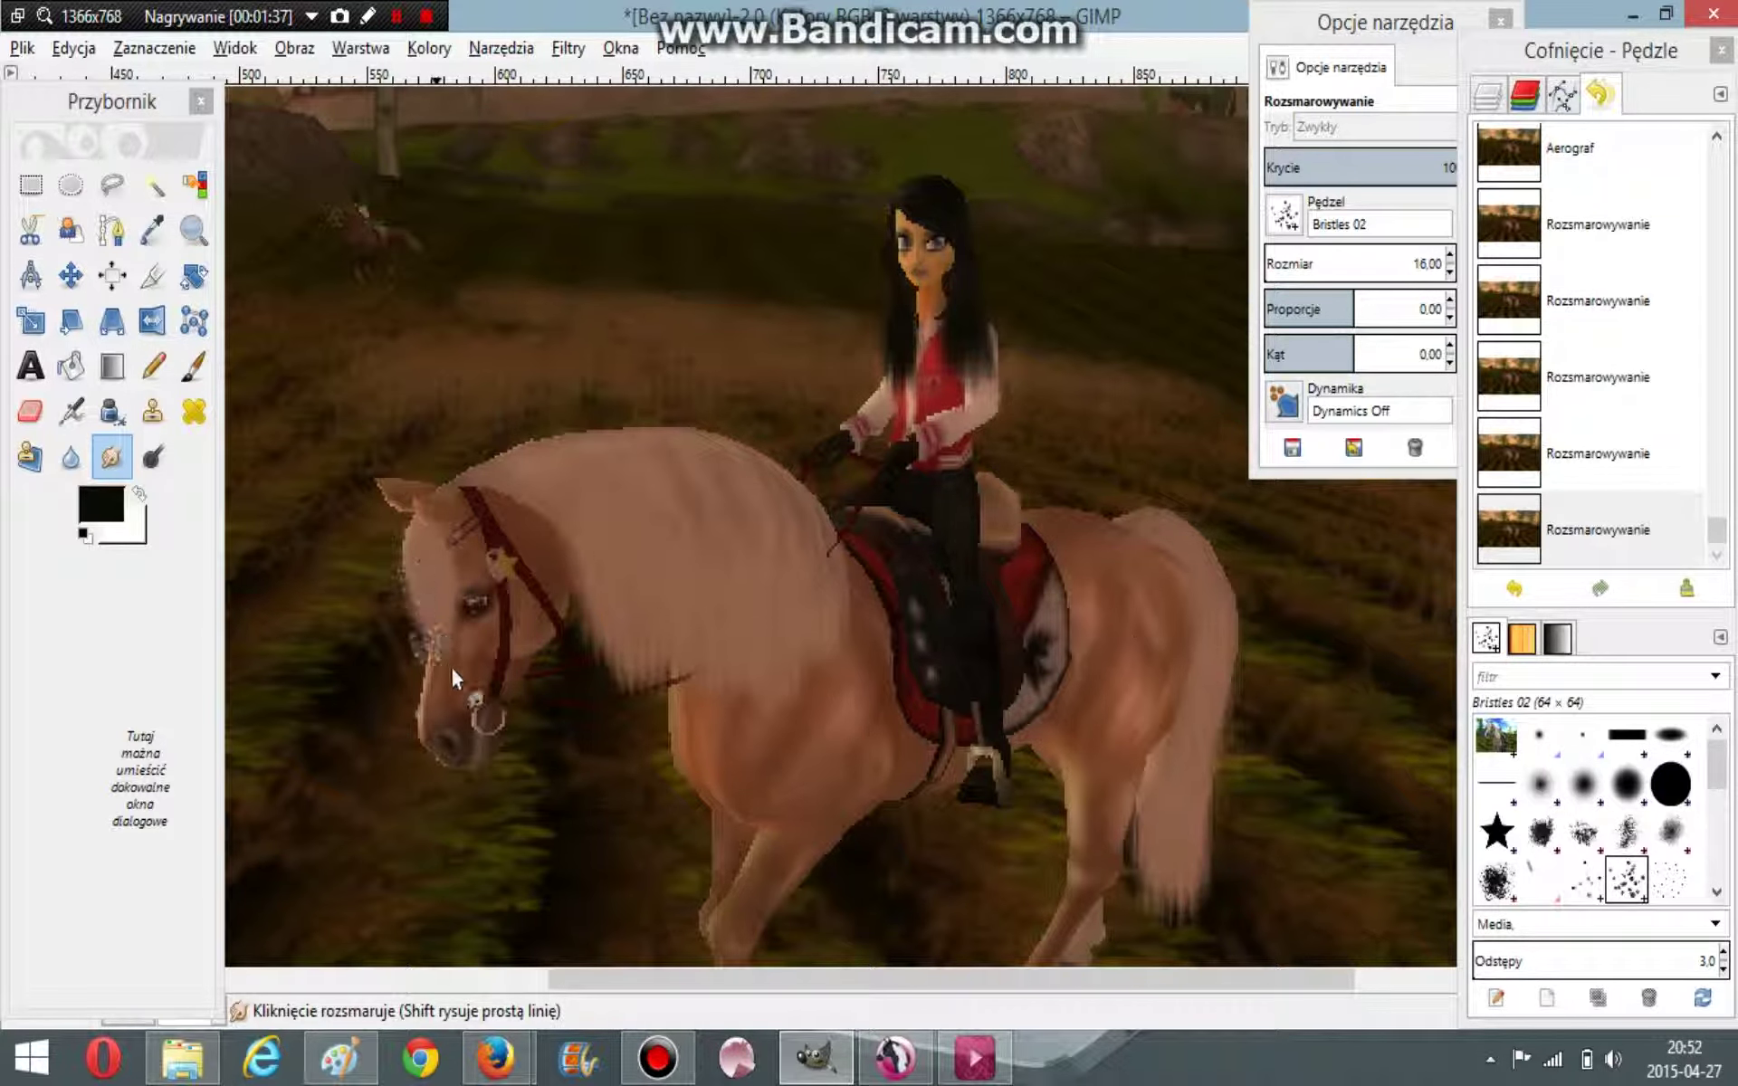
# Step: Smudge the front of the horse's face and the strands and tip of its tail
pyautogui.moveTo(429, 610)
pyautogui.mouseDown()
pyautogui.moveTo(432, 658)
pyautogui.moveTo(492, 710)
pyautogui.mouseUp()
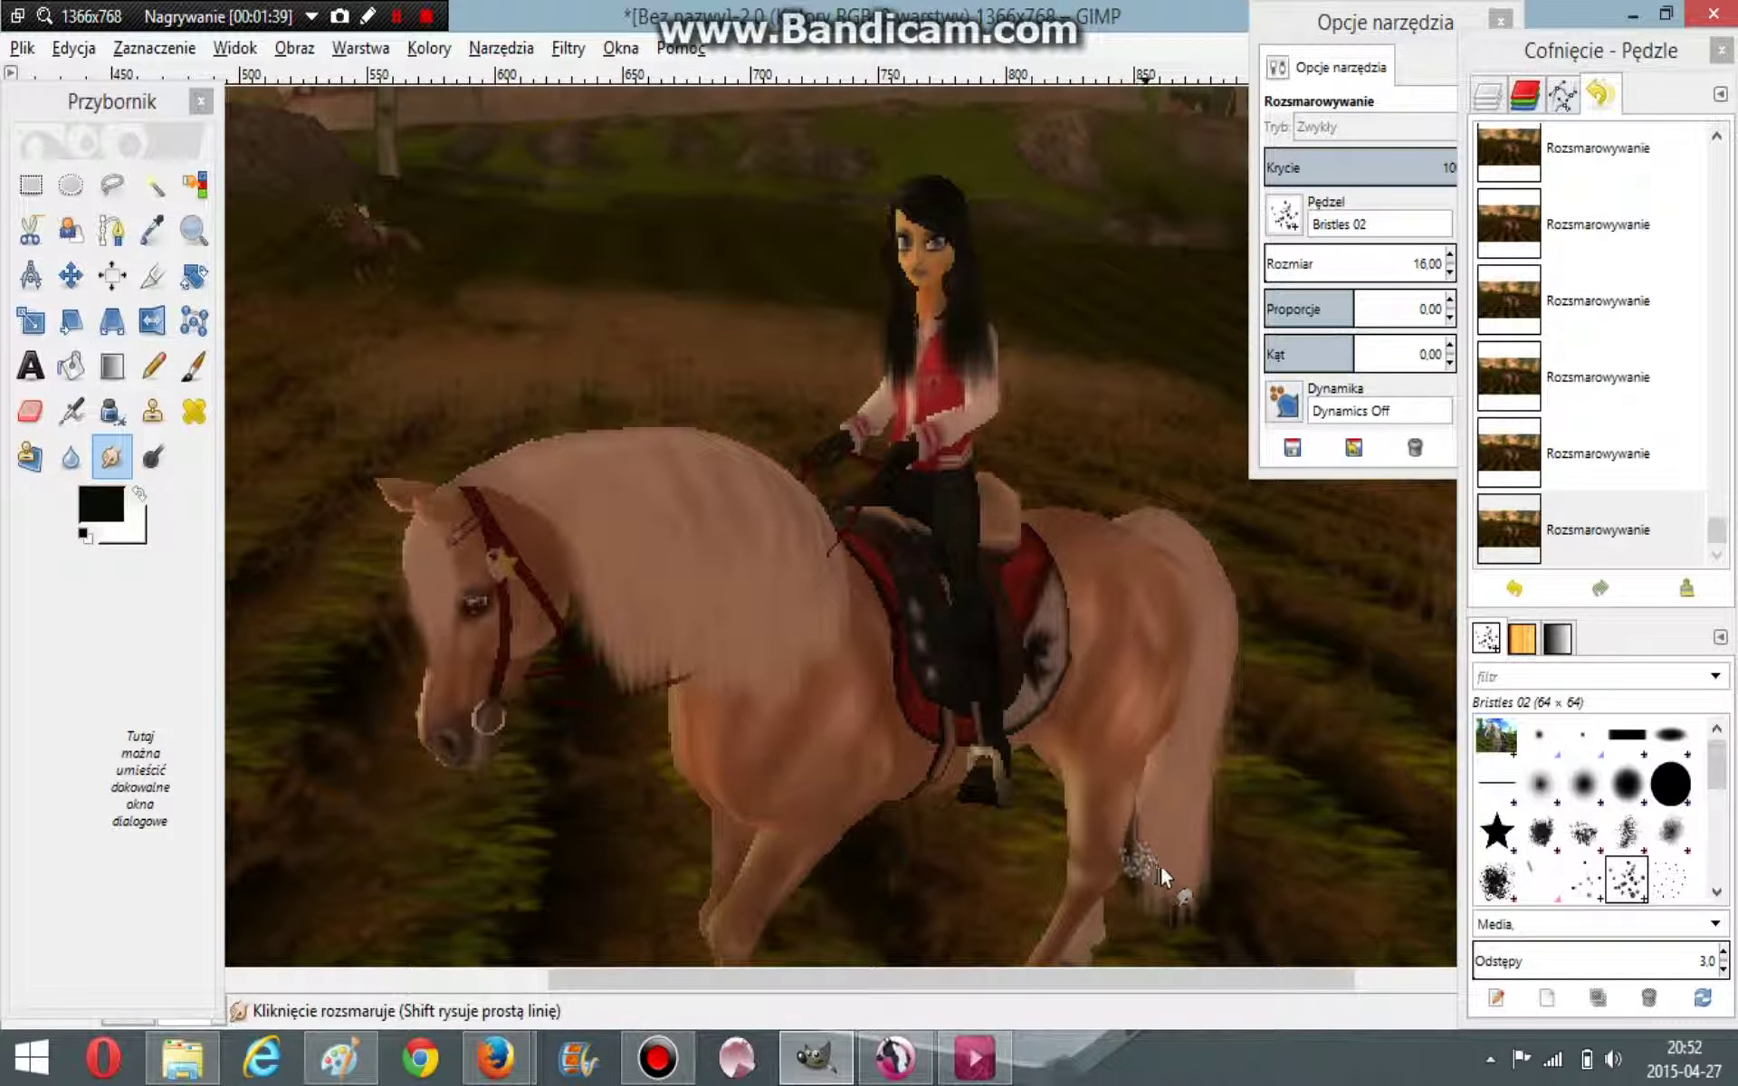
pyautogui.moveTo(1166, 868)
pyautogui.mouseDown()
pyautogui.moveTo(1162, 944)
pyautogui.moveTo(1186, 864)
pyautogui.moveTo(1174, 956)
pyautogui.moveTo(1161, 843)
pyautogui.moveTo(1173, 932)
pyautogui.moveTo(1191, 858)
pyautogui.moveTo(1189, 905)
pyautogui.mouseUp()
pyautogui.moveTo(1209, 778); pyautogui.dragTo(1211, 893)
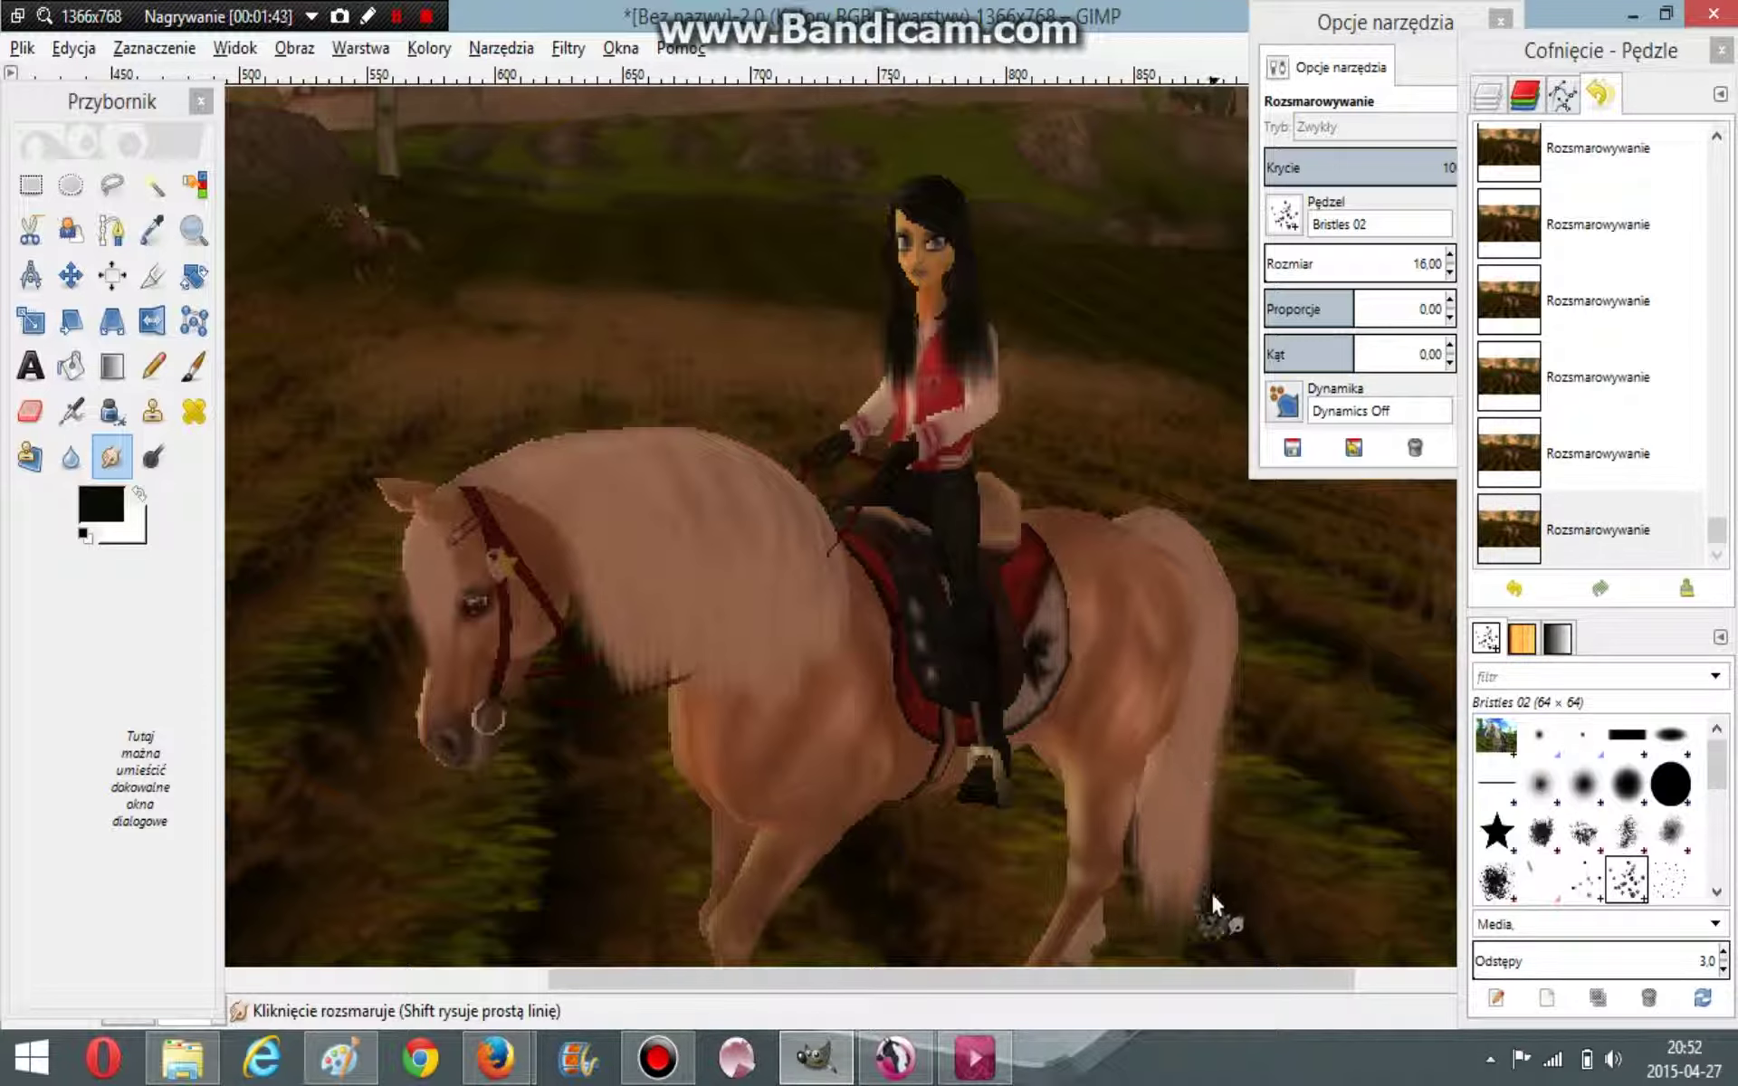
pyautogui.moveTo(1215, 679); pyautogui.dragTo(1207, 744)
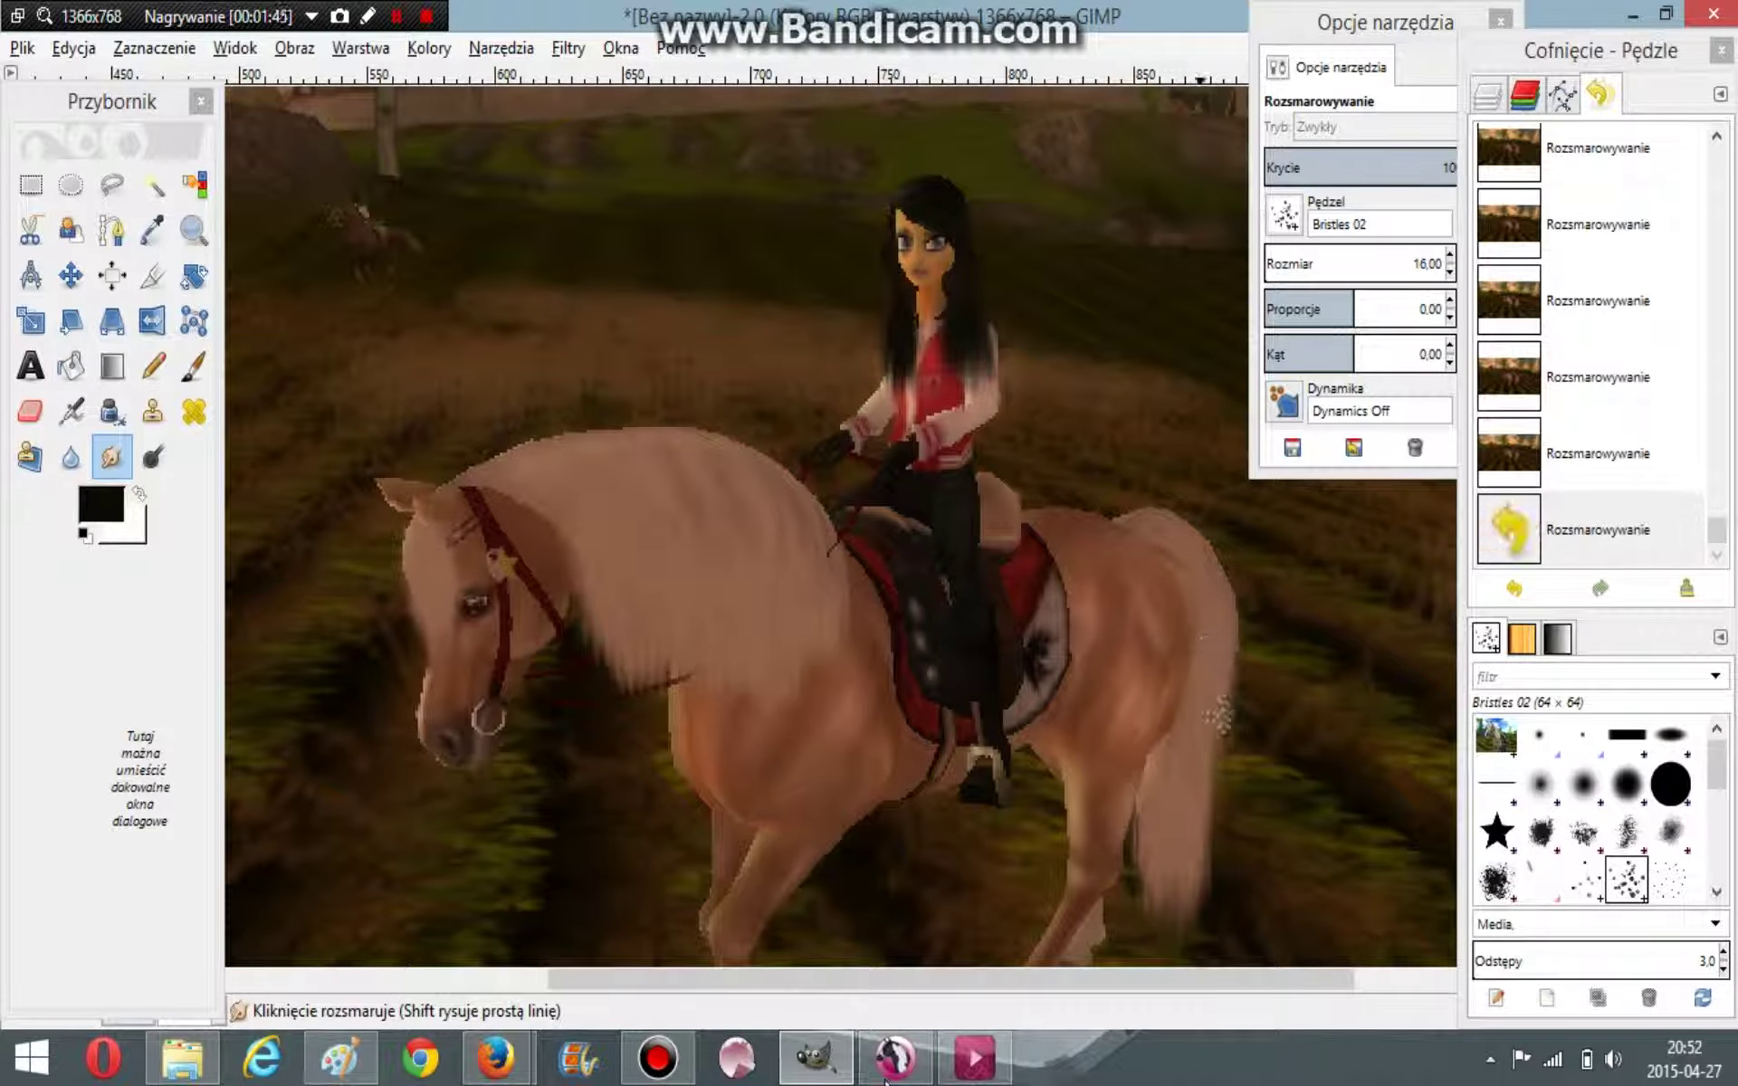
pyautogui.moveTo(1187, 554)
pyautogui.mouseDown()
pyautogui.moveTo(1212, 613)
pyautogui.moveTo(1204, 686)
pyautogui.mouseUp()
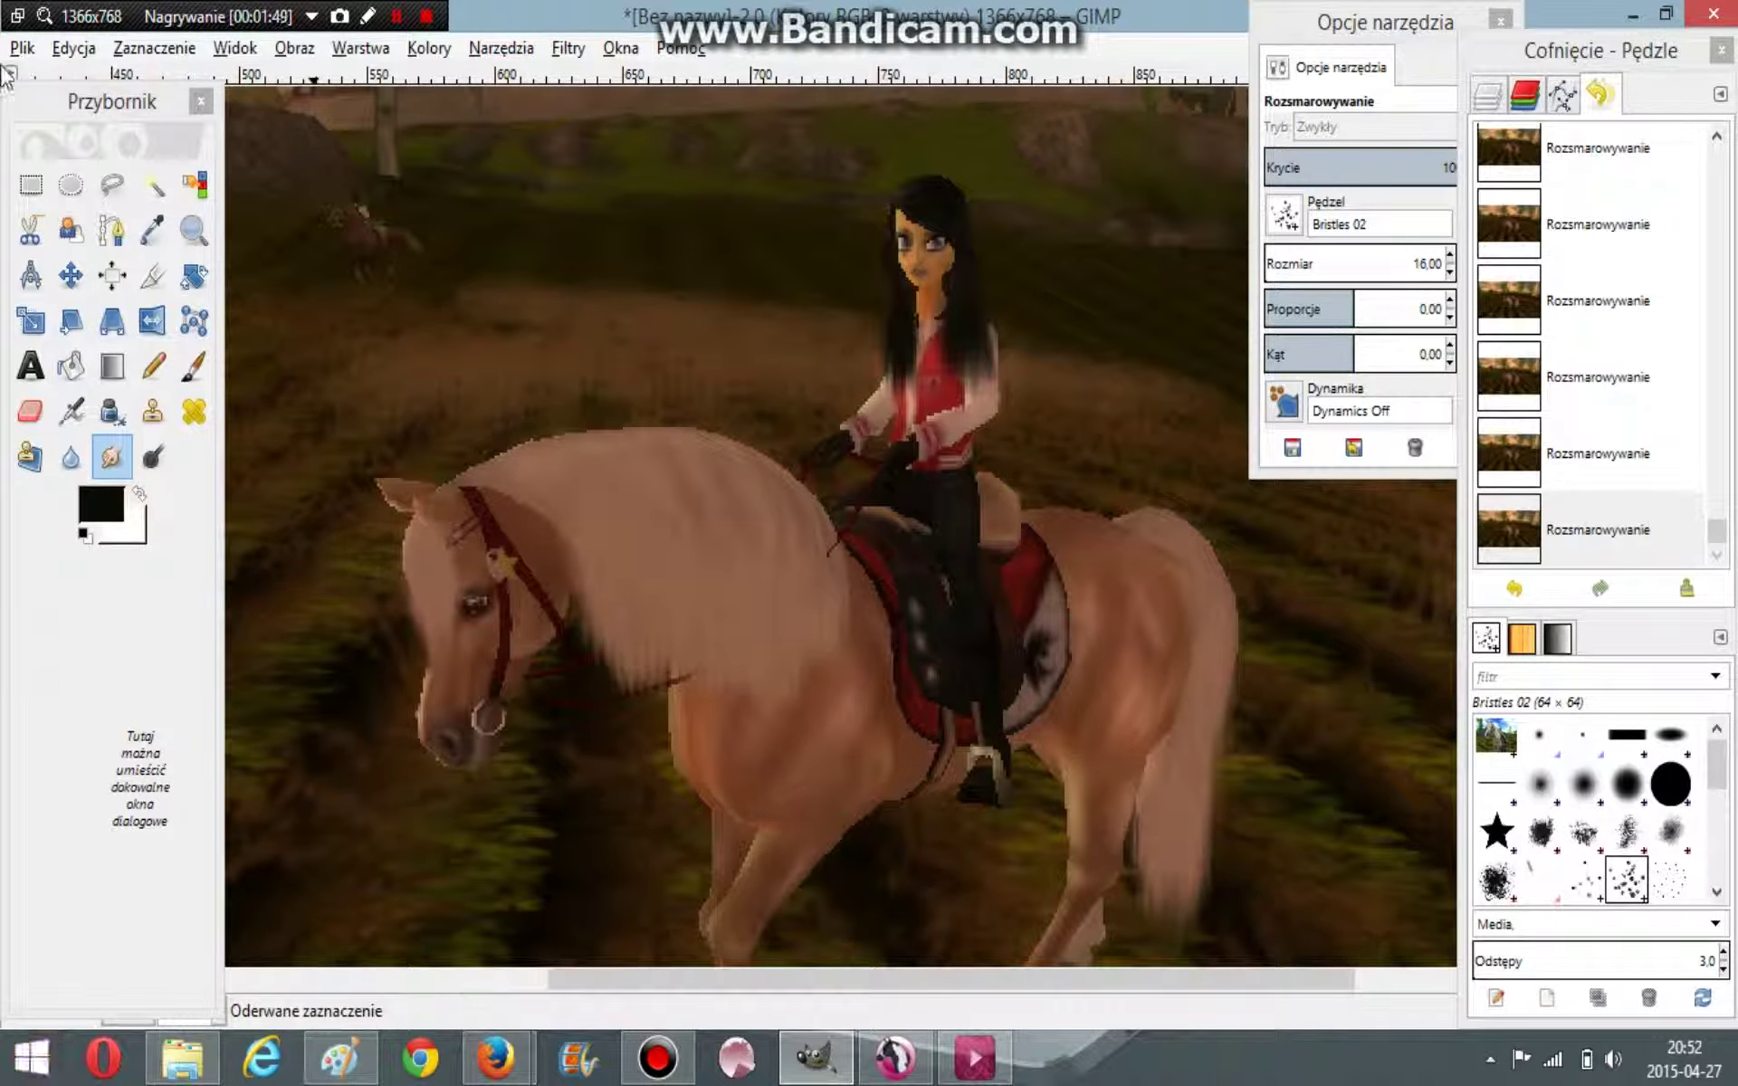
# Step: Sample dark red from the bridle and set the airbrush to the 2. Hardness 075 brush at size 4
pyautogui.click(152, 237)
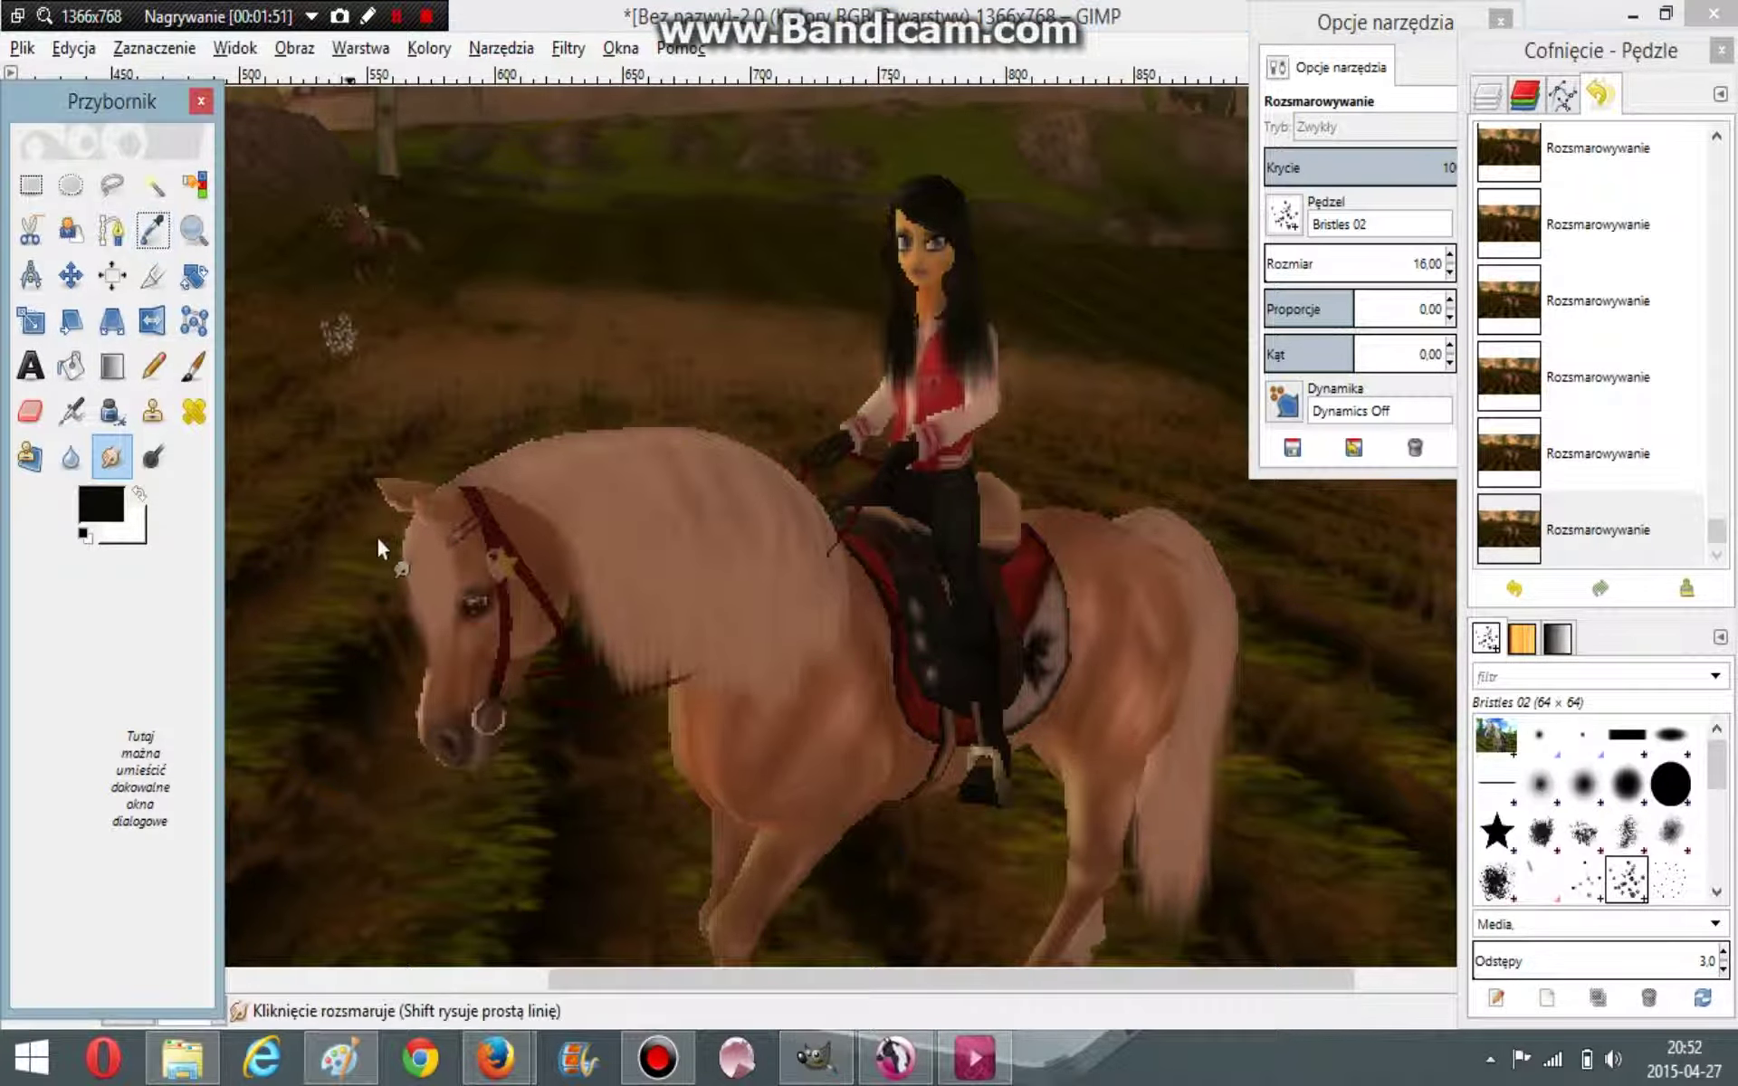
pyautogui.press('o')
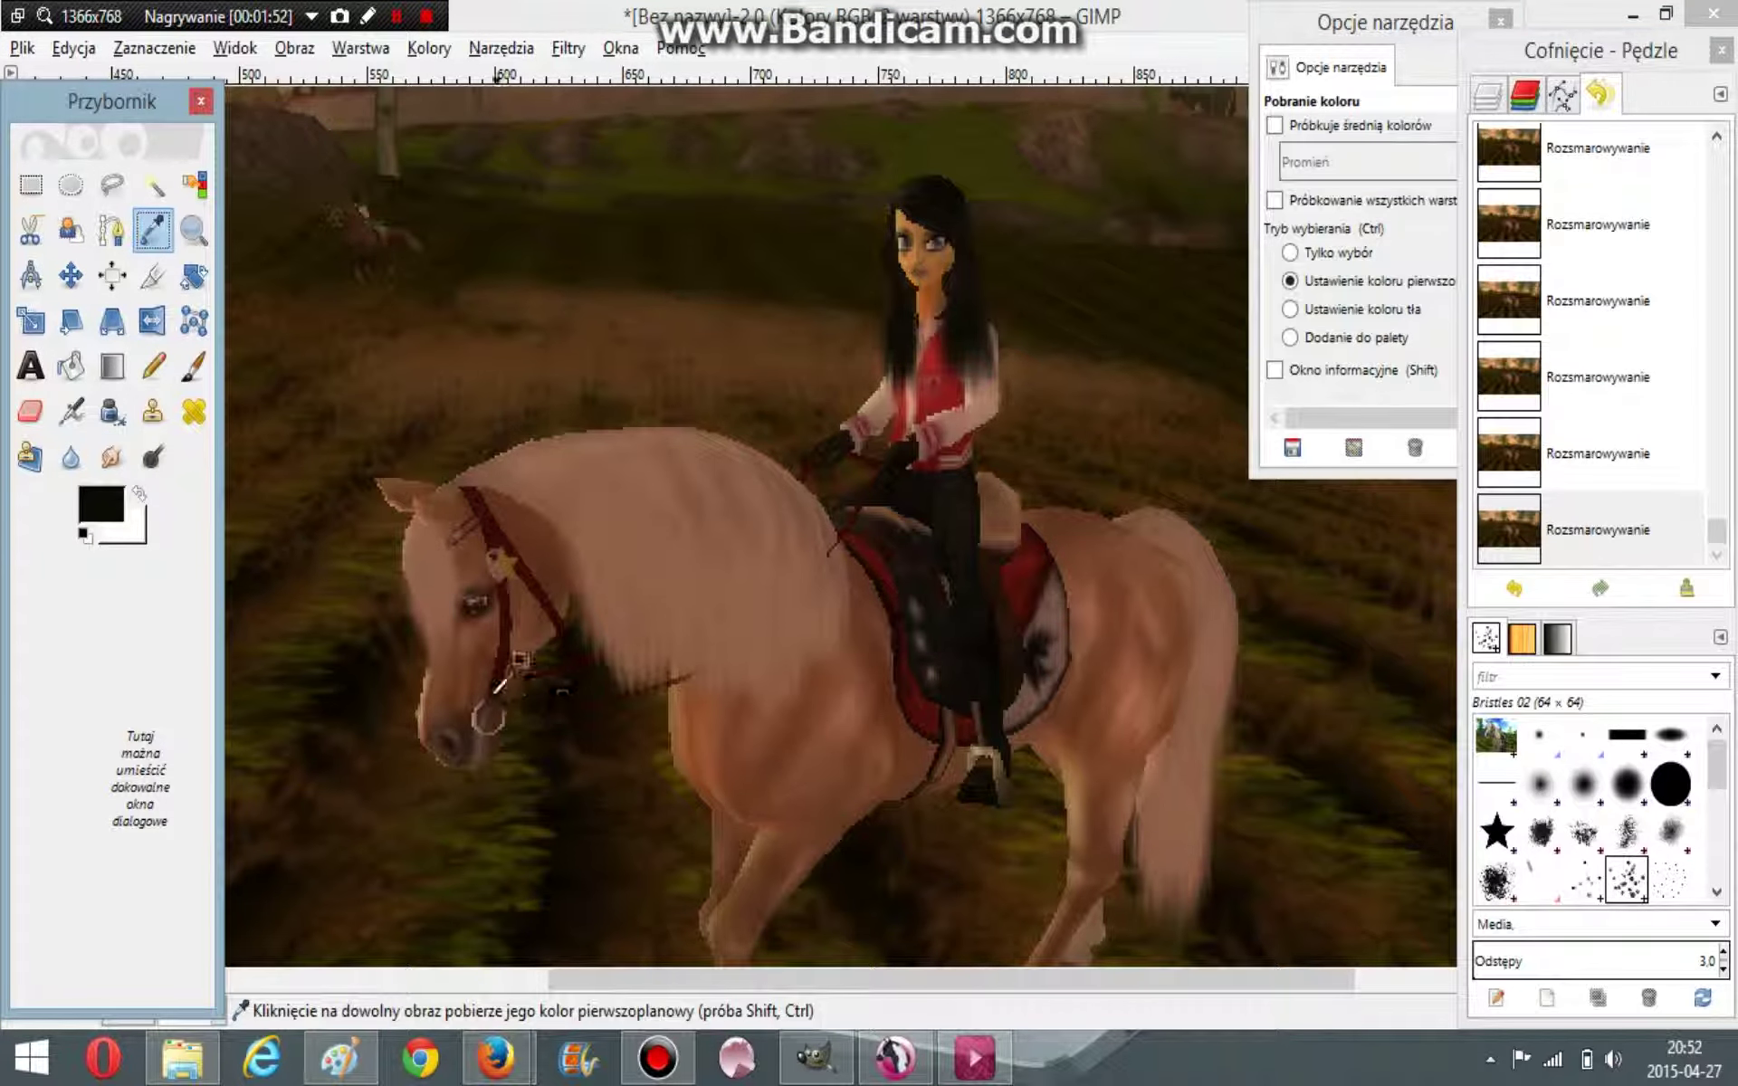
pyautogui.click(467, 672)
pyautogui.click(507, 618)
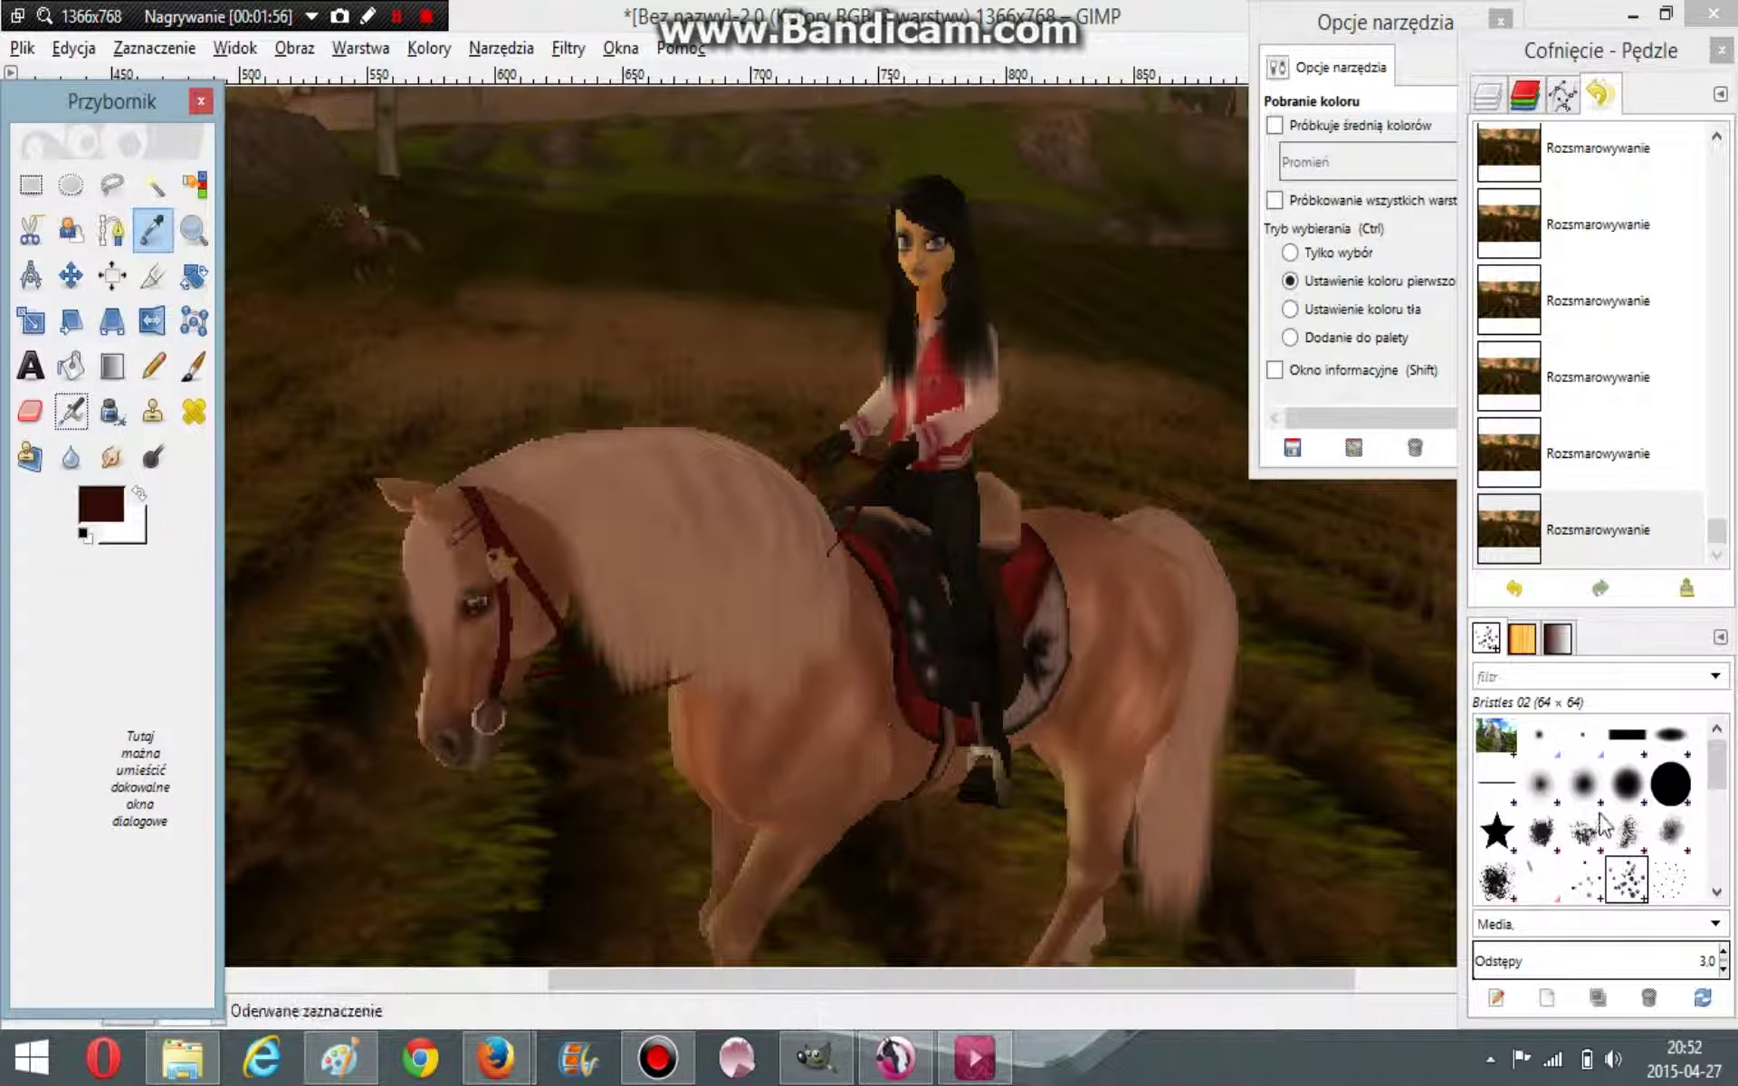
pyautogui.click(1627, 782)
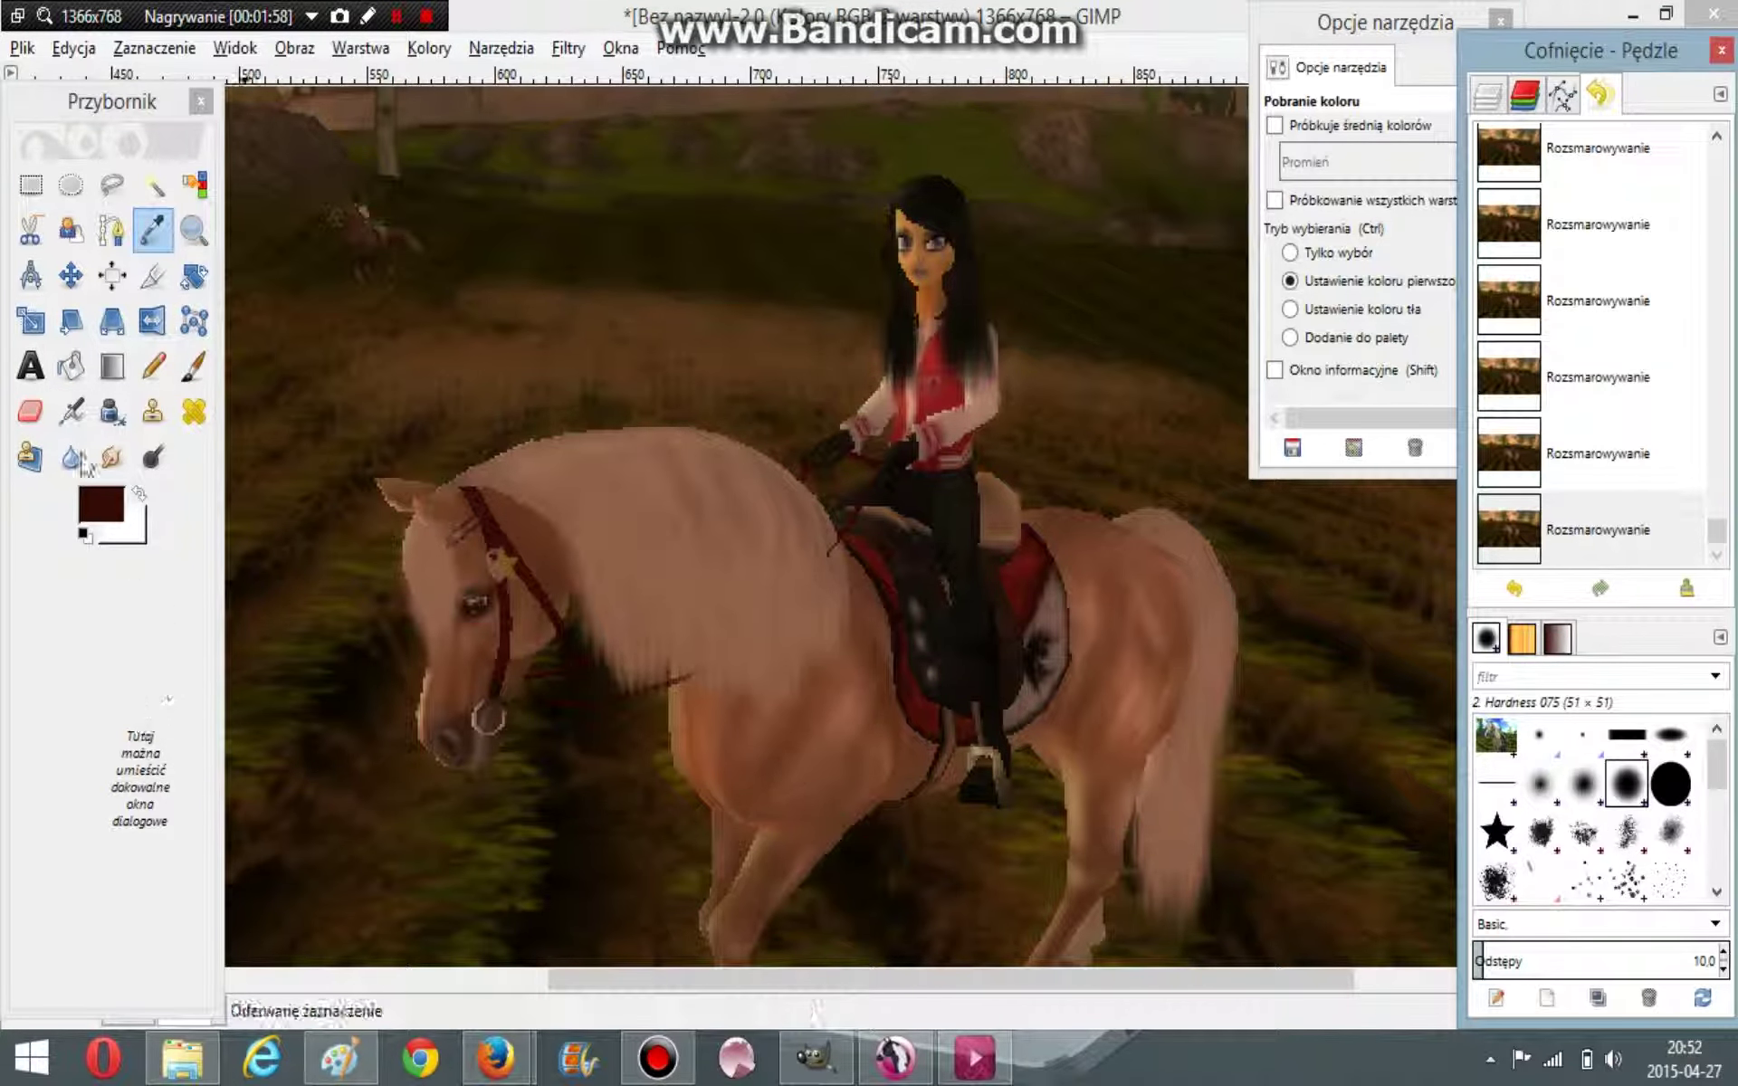
pyautogui.click(72, 412)
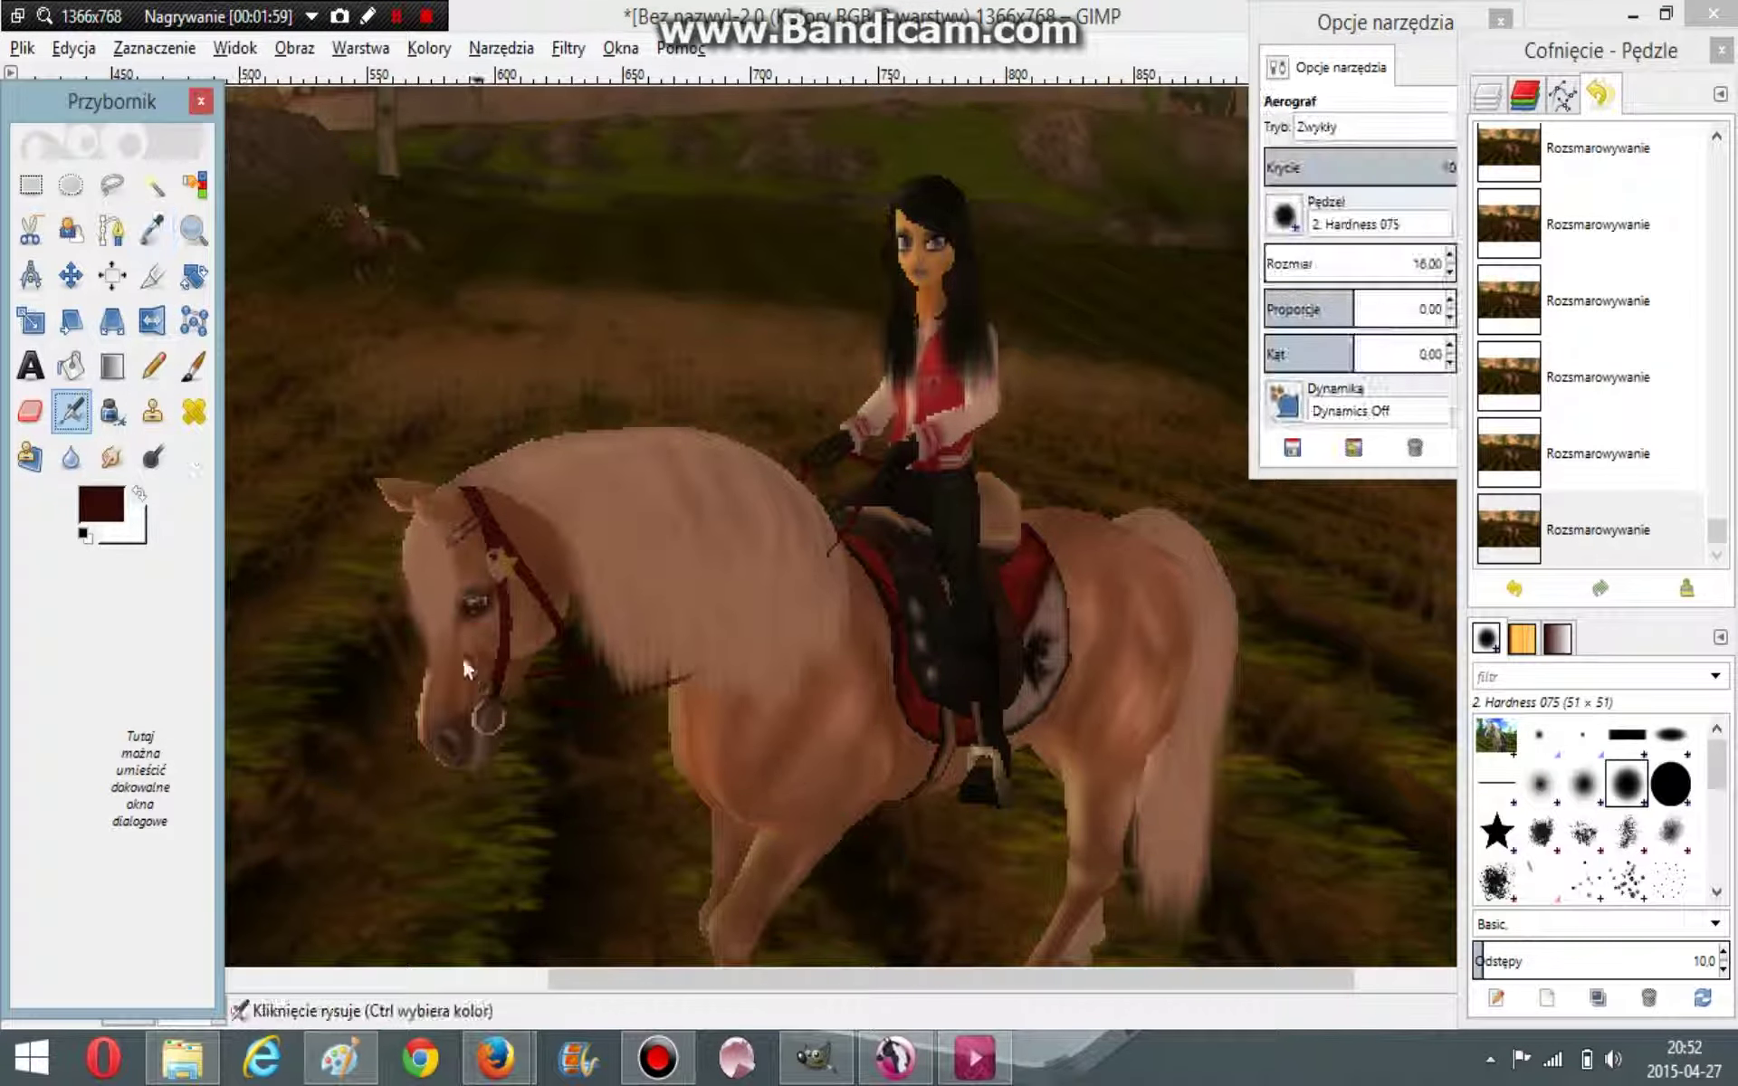
pyautogui.click(1456, 264)
pyautogui.scroll(-9, 1439, 264)
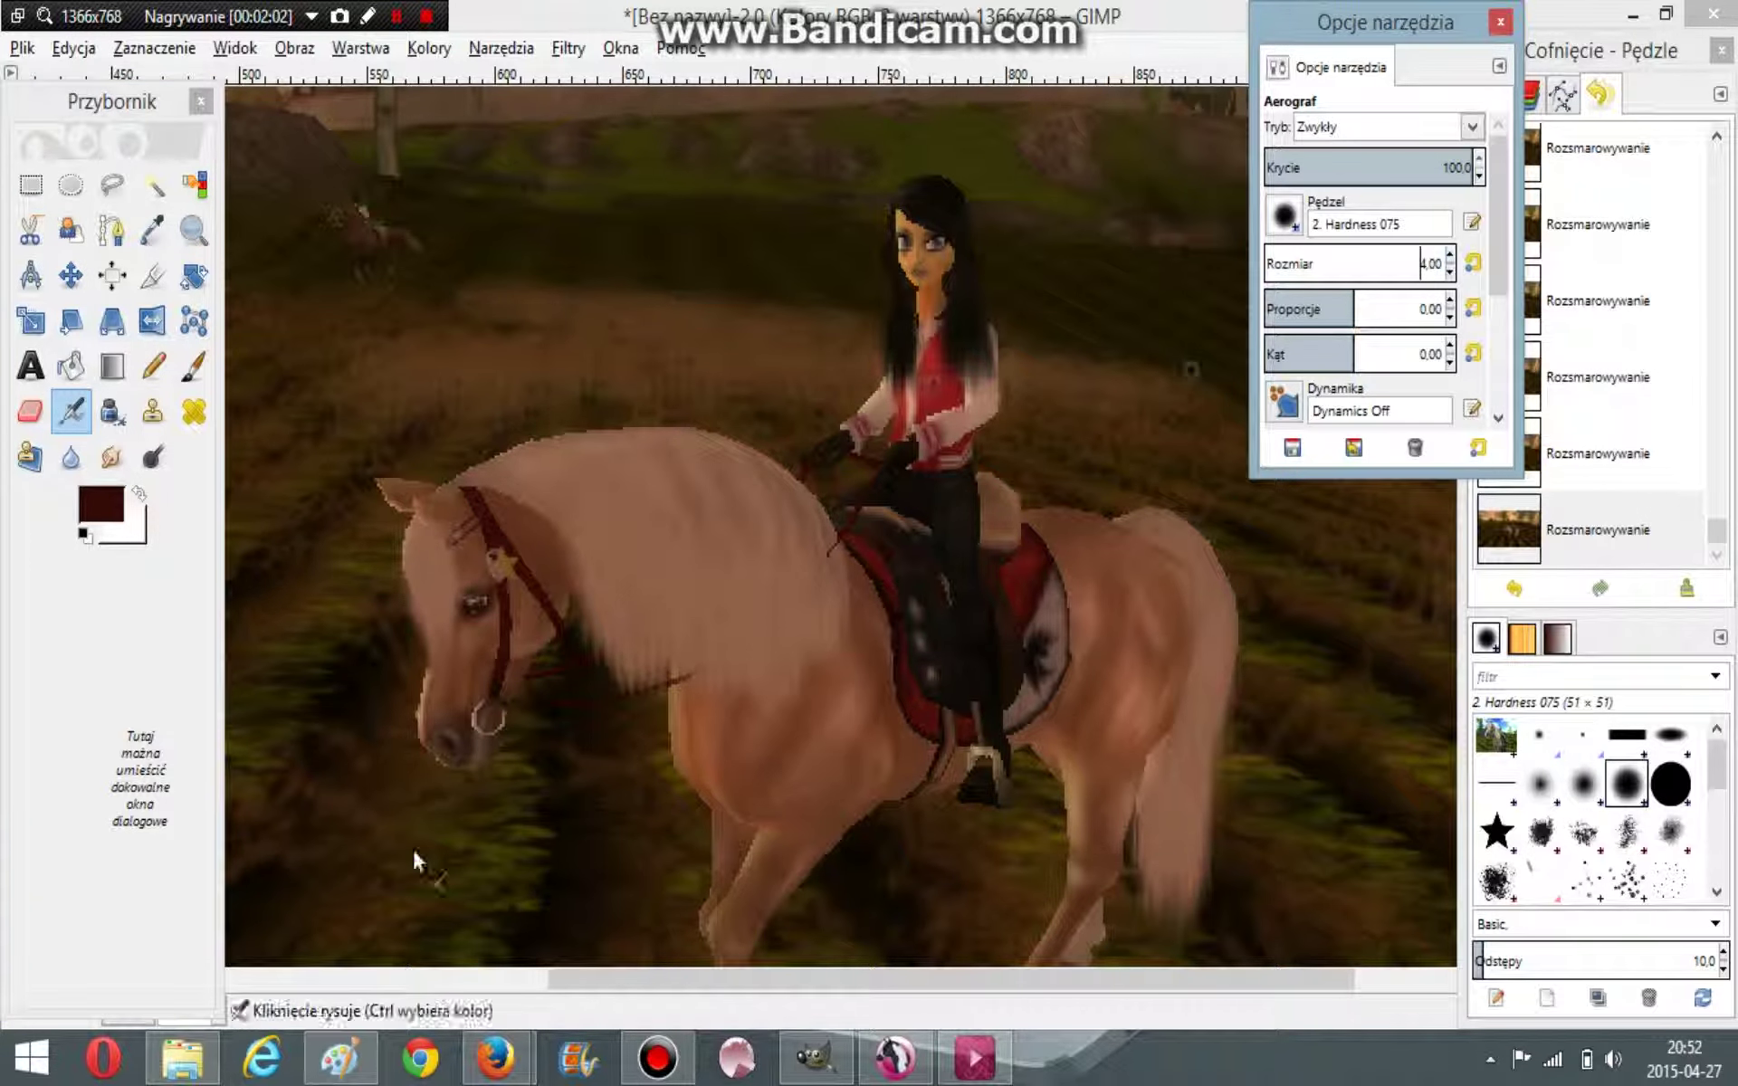
# Step: Airbrush a dark red rein from the bit ring across the horse's neck to the saddle and smudge it near the throat
pyautogui.moveTo(498, 720); pyautogui.dragTo(514, 726)
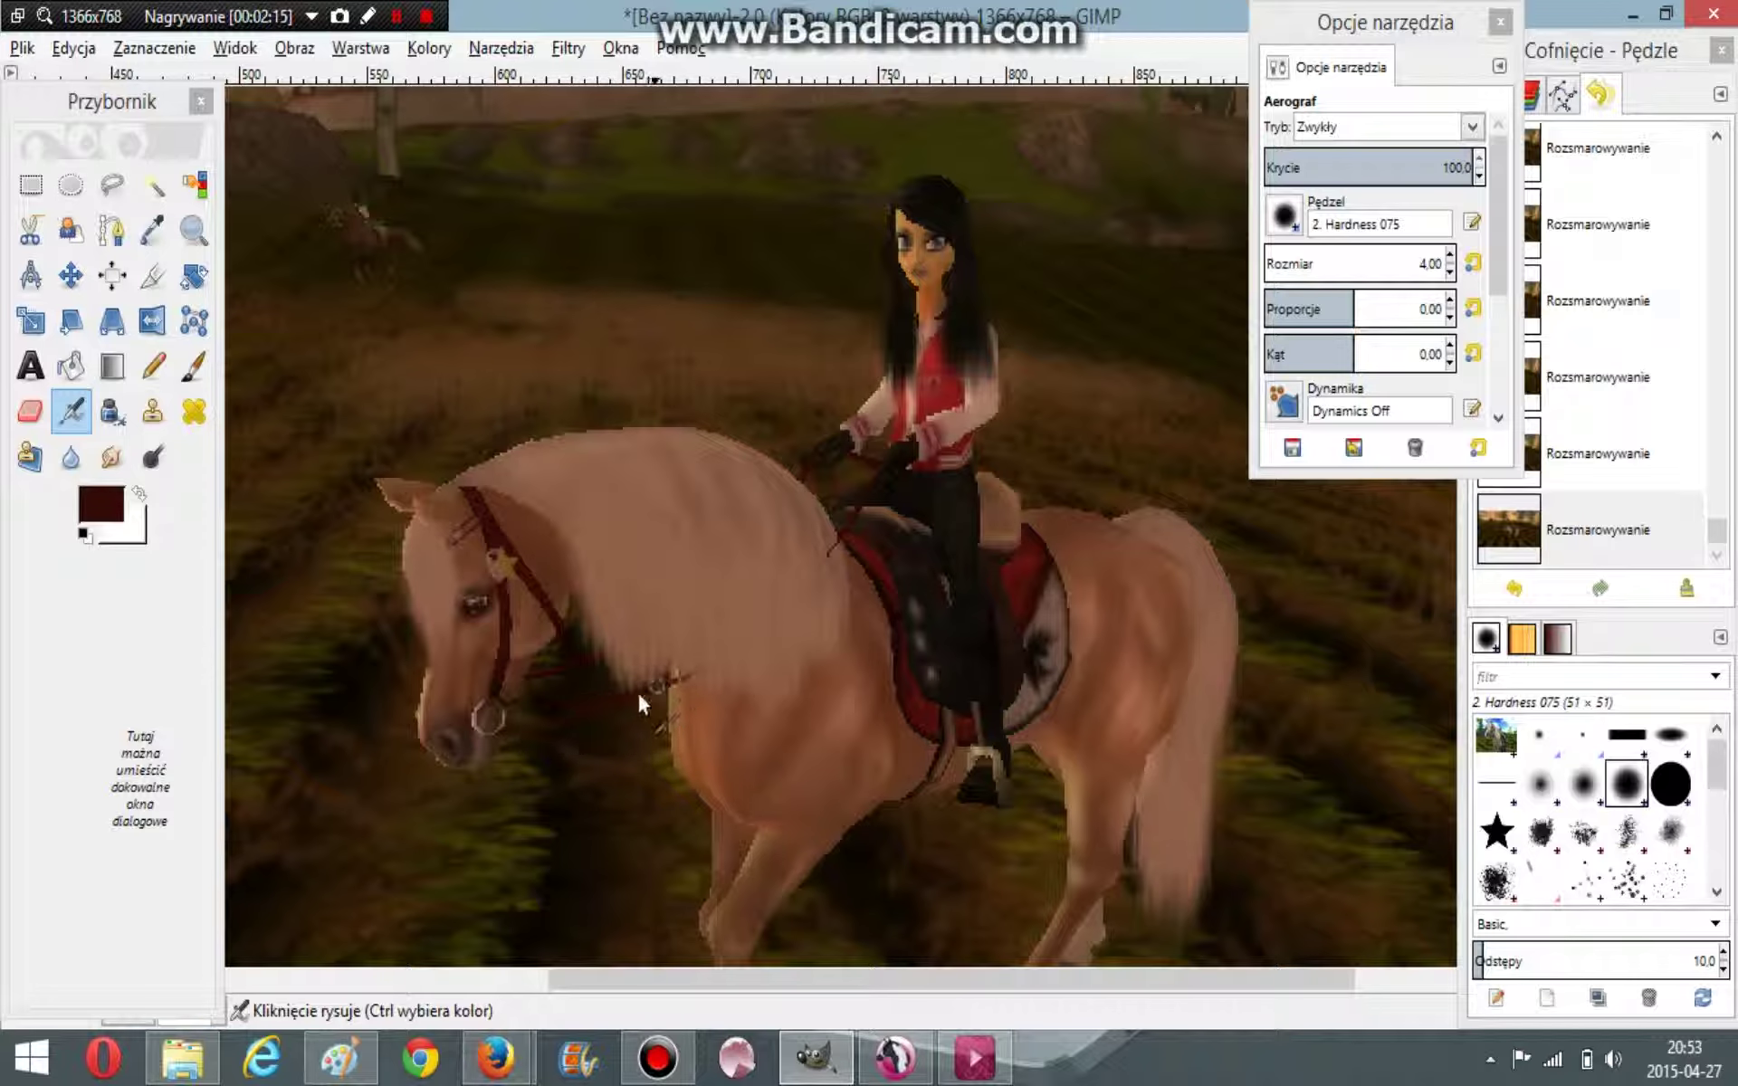
pyautogui.moveTo(646, 691)
pyautogui.mouseDown()
pyautogui.moveTo(683, 720)
pyautogui.moveTo(631, 421)
pyautogui.moveTo(710, 688)
pyautogui.moveTo(649, 678)
pyautogui.moveTo(702, 669)
pyautogui.moveTo(646, 696)
pyautogui.moveTo(779, 620)
pyautogui.moveTo(852, 531)
pyautogui.moveTo(754, 645)
pyautogui.moveTo(707, 670)
pyautogui.moveTo(770, 627)
pyautogui.moveTo(591, 724)
pyautogui.moveTo(785, 619)
pyautogui.moveTo(760, 649)
pyautogui.moveTo(655, 692)
pyautogui.moveTo(754, 651)
pyautogui.moveTo(844, 551)
pyautogui.mouseUp()
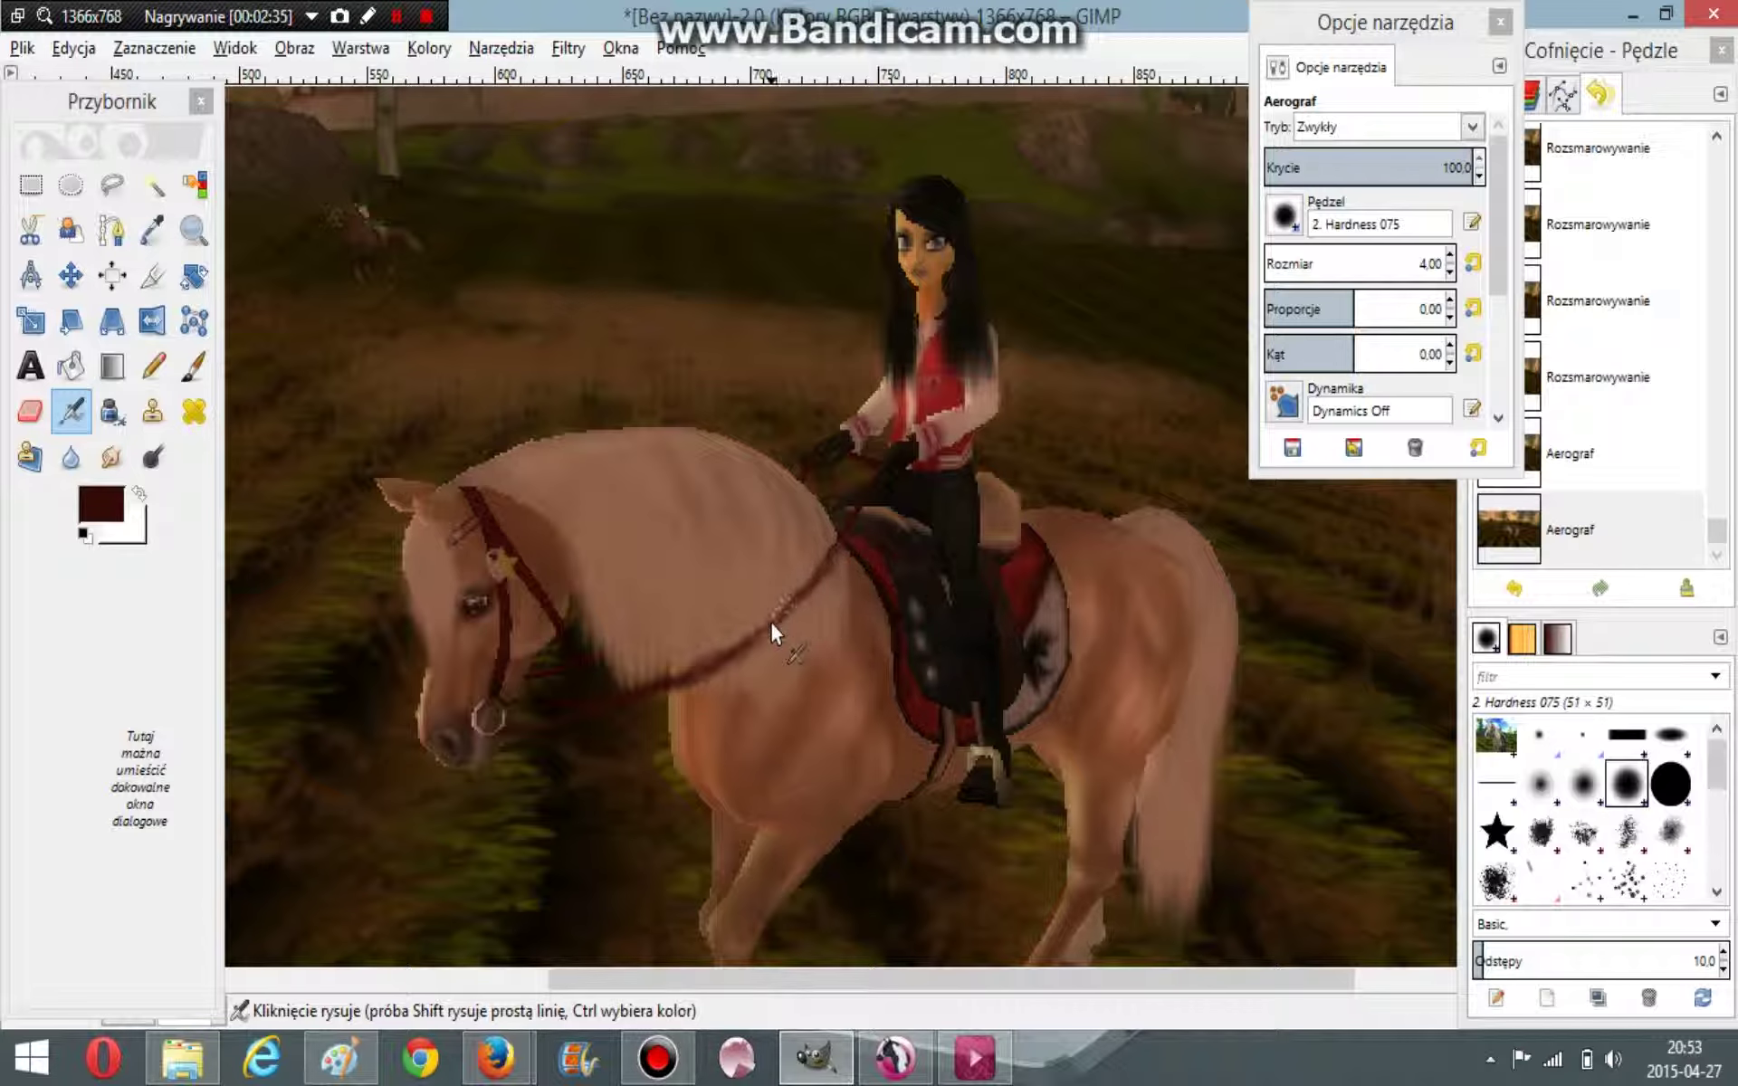
pyautogui.moveTo(760, 631)
pyautogui.mouseDown()
pyautogui.moveTo(658, 697)
pyautogui.moveTo(692, 666)
pyautogui.moveTo(634, 735)
pyautogui.moveTo(638, 695)
pyautogui.moveTo(572, 709)
pyautogui.mouseUp()
pyautogui.click(111, 457)
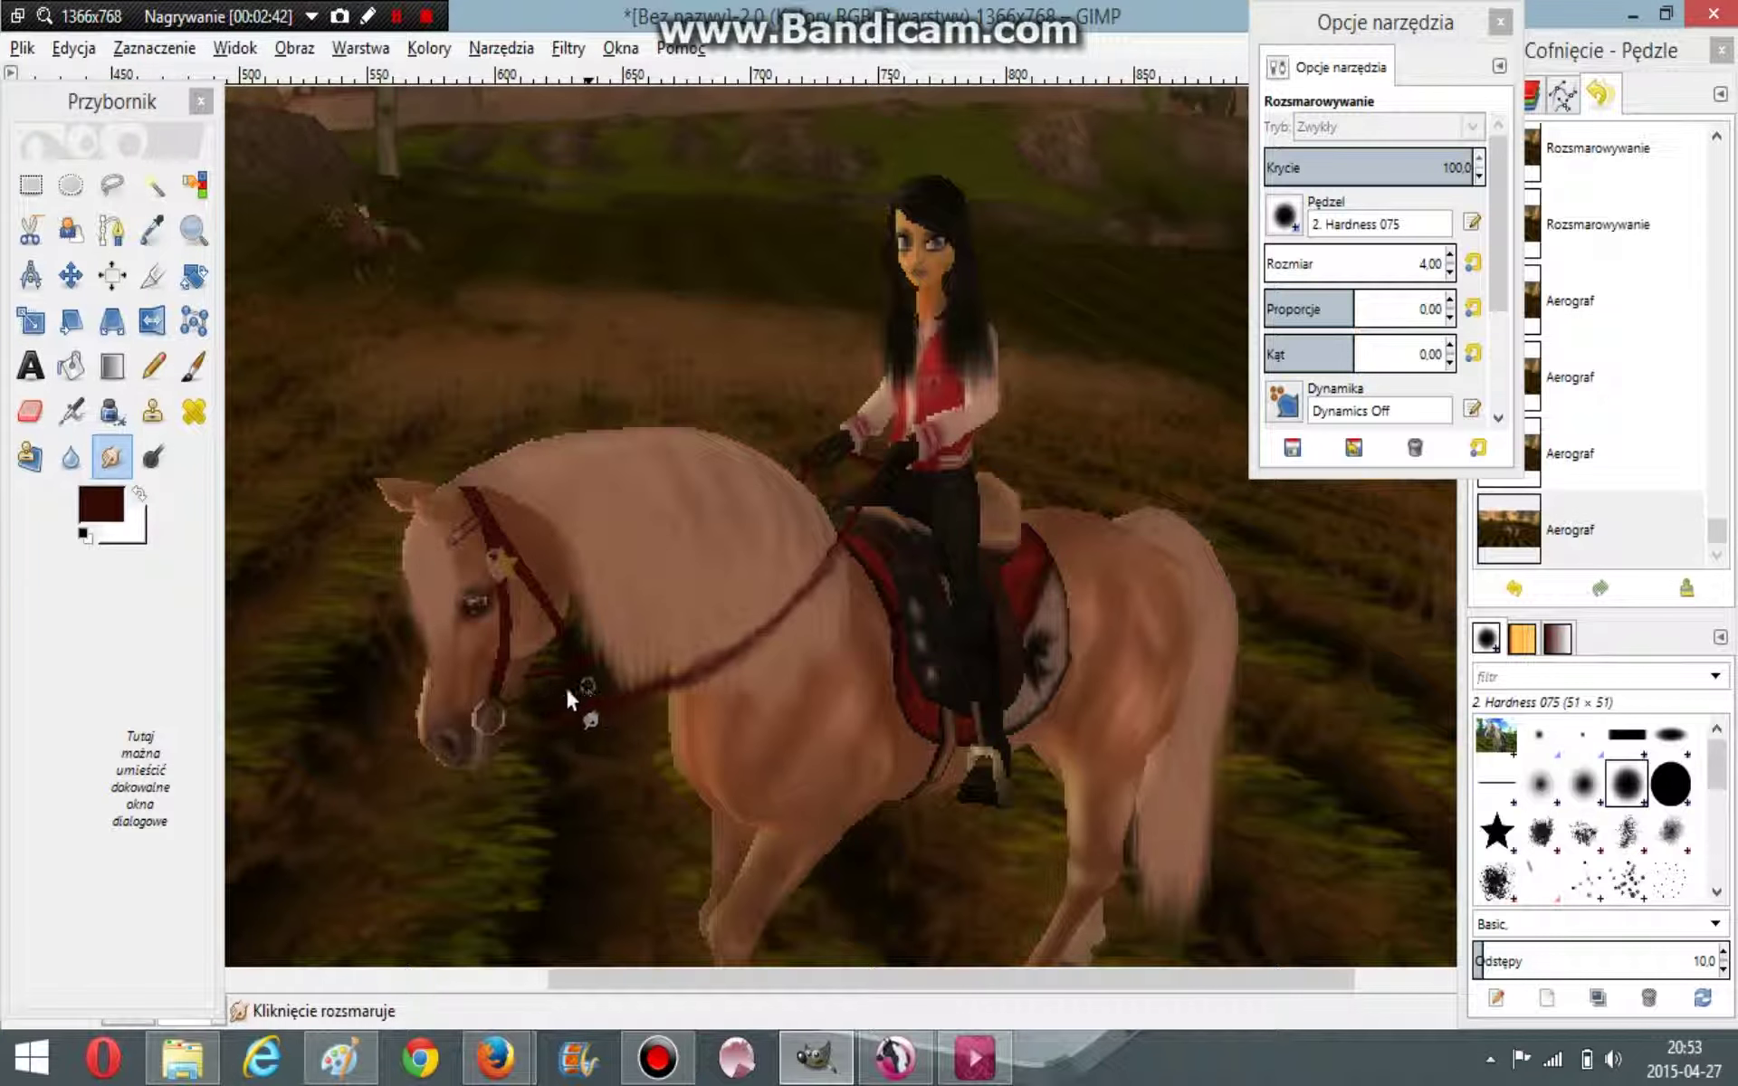
pyautogui.click(595, 688)
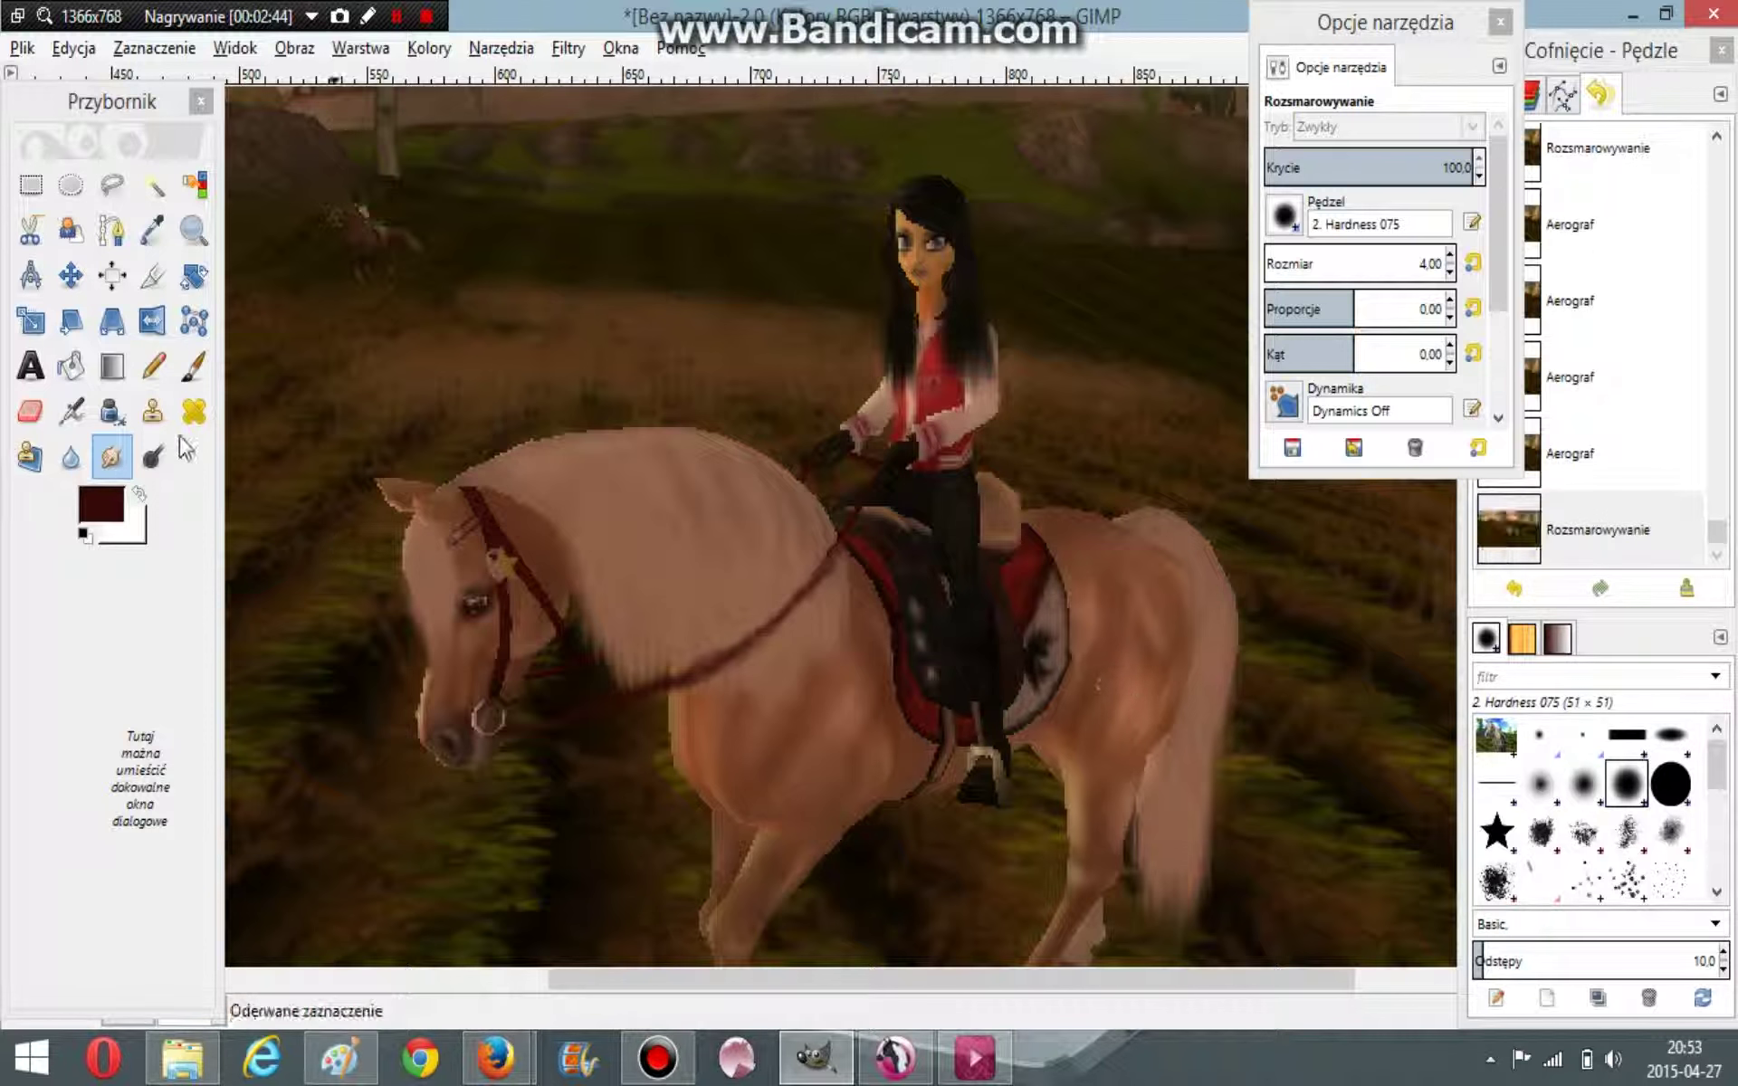
# Step: Sample a darker red from the bridle and airbrush it along the rein from the bit ring to the rider's hands
pyautogui.click(161, 231)
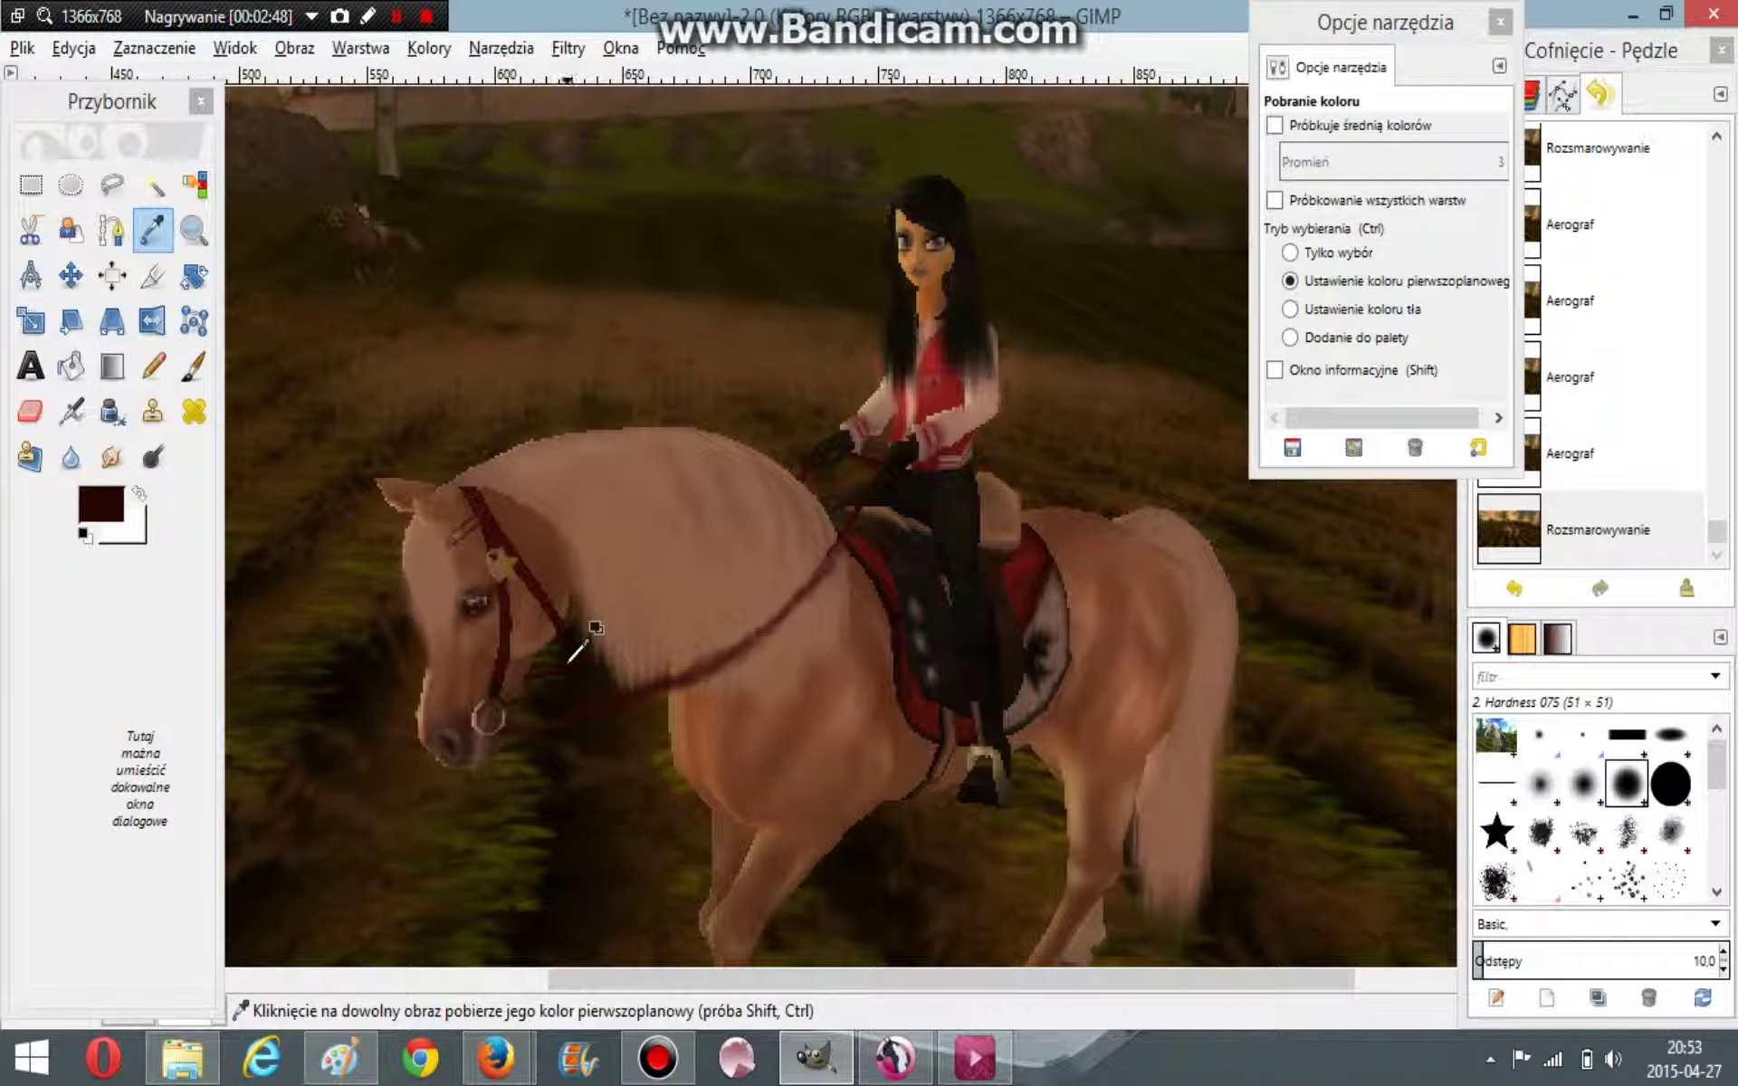
pyautogui.click(71, 411)
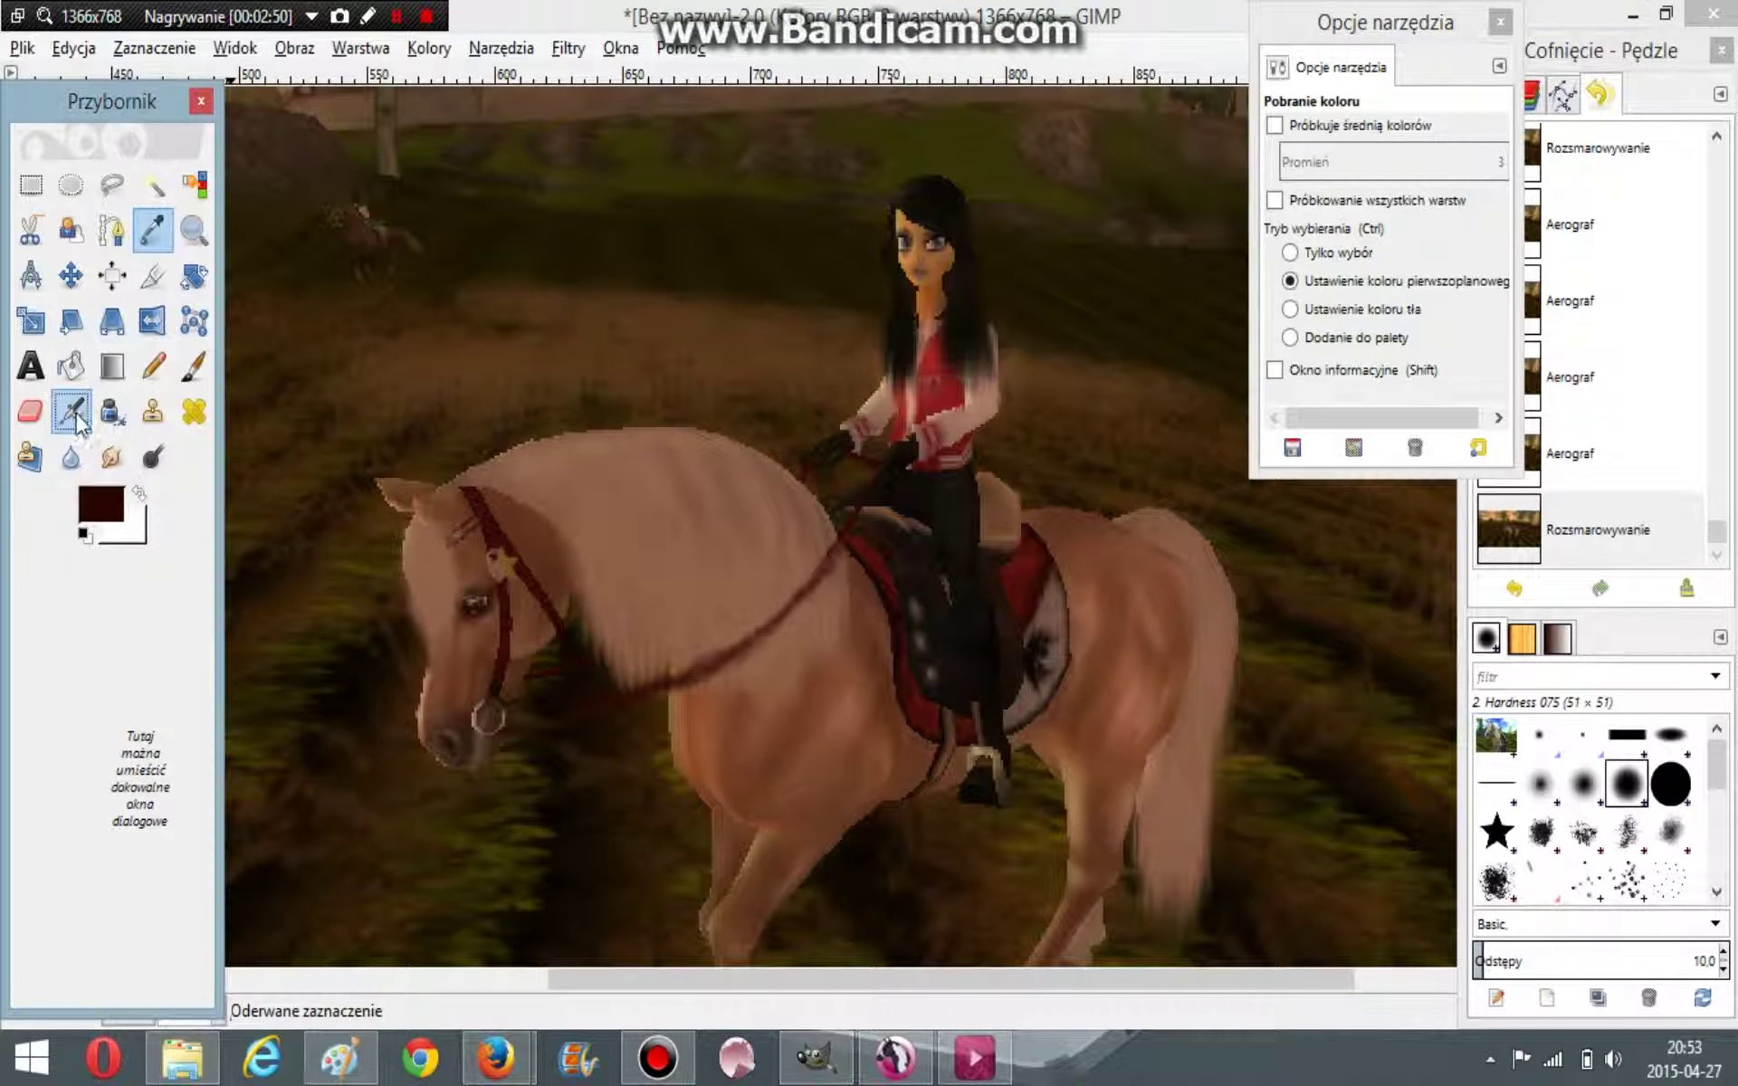
pyautogui.moveTo(504, 726); pyautogui.dragTo(577, 713)
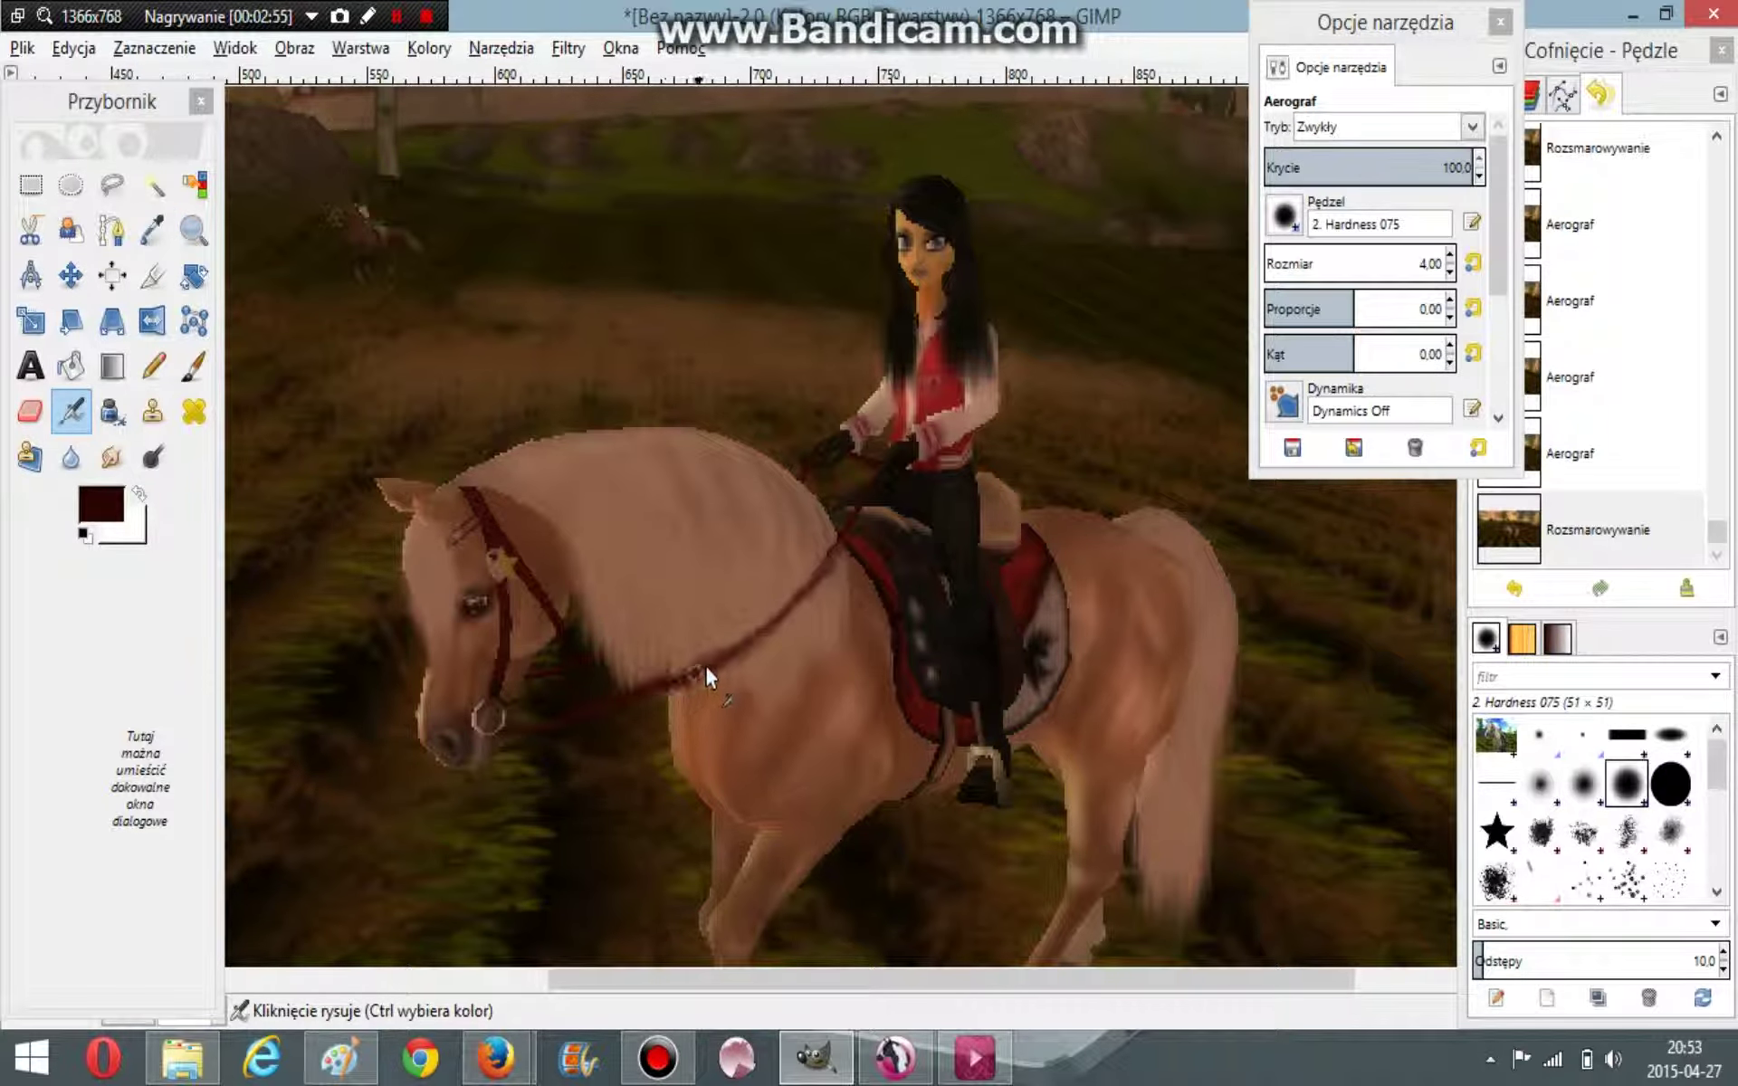
pyautogui.moveTo(741, 646)
pyautogui.mouseDown()
pyautogui.moveTo(850, 538)
pyautogui.moveTo(882, 465)
pyautogui.mouseUp()
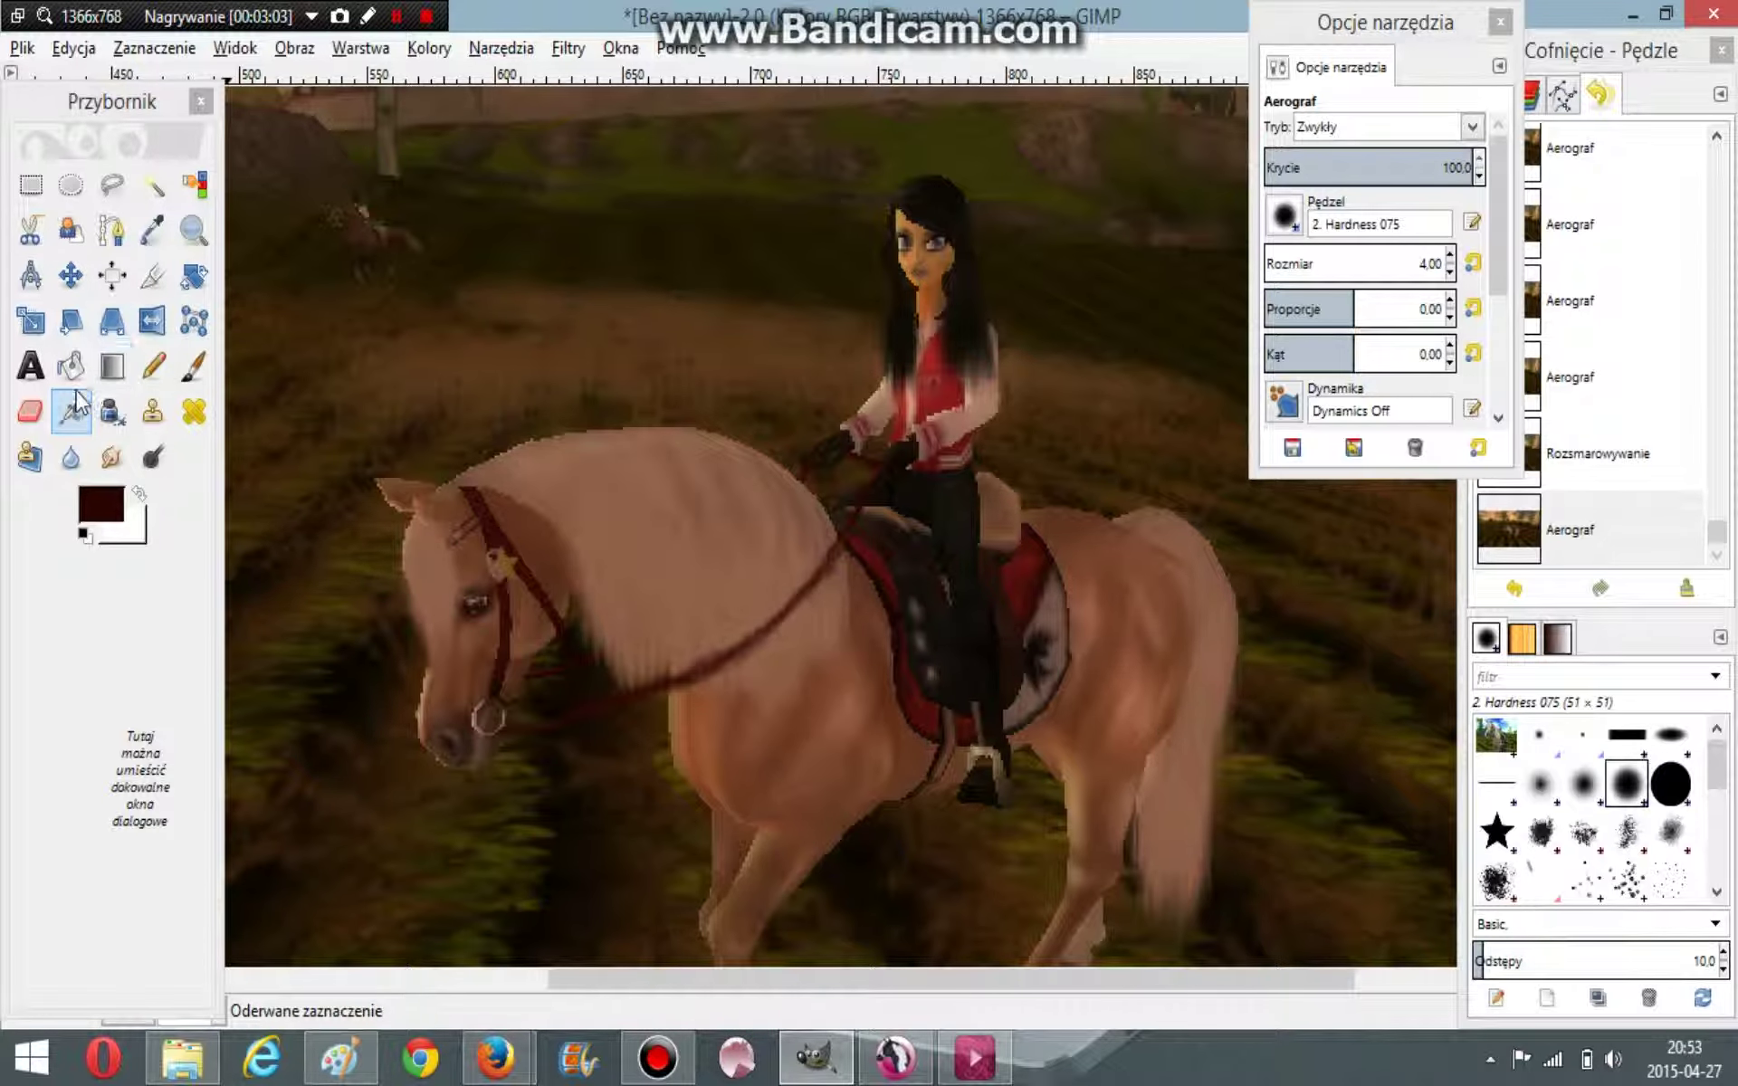
# Step: Sample the mane's light brown and airbrush it along the lower edge of the rein where it crosses the neck
pyautogui.click(111, 459)
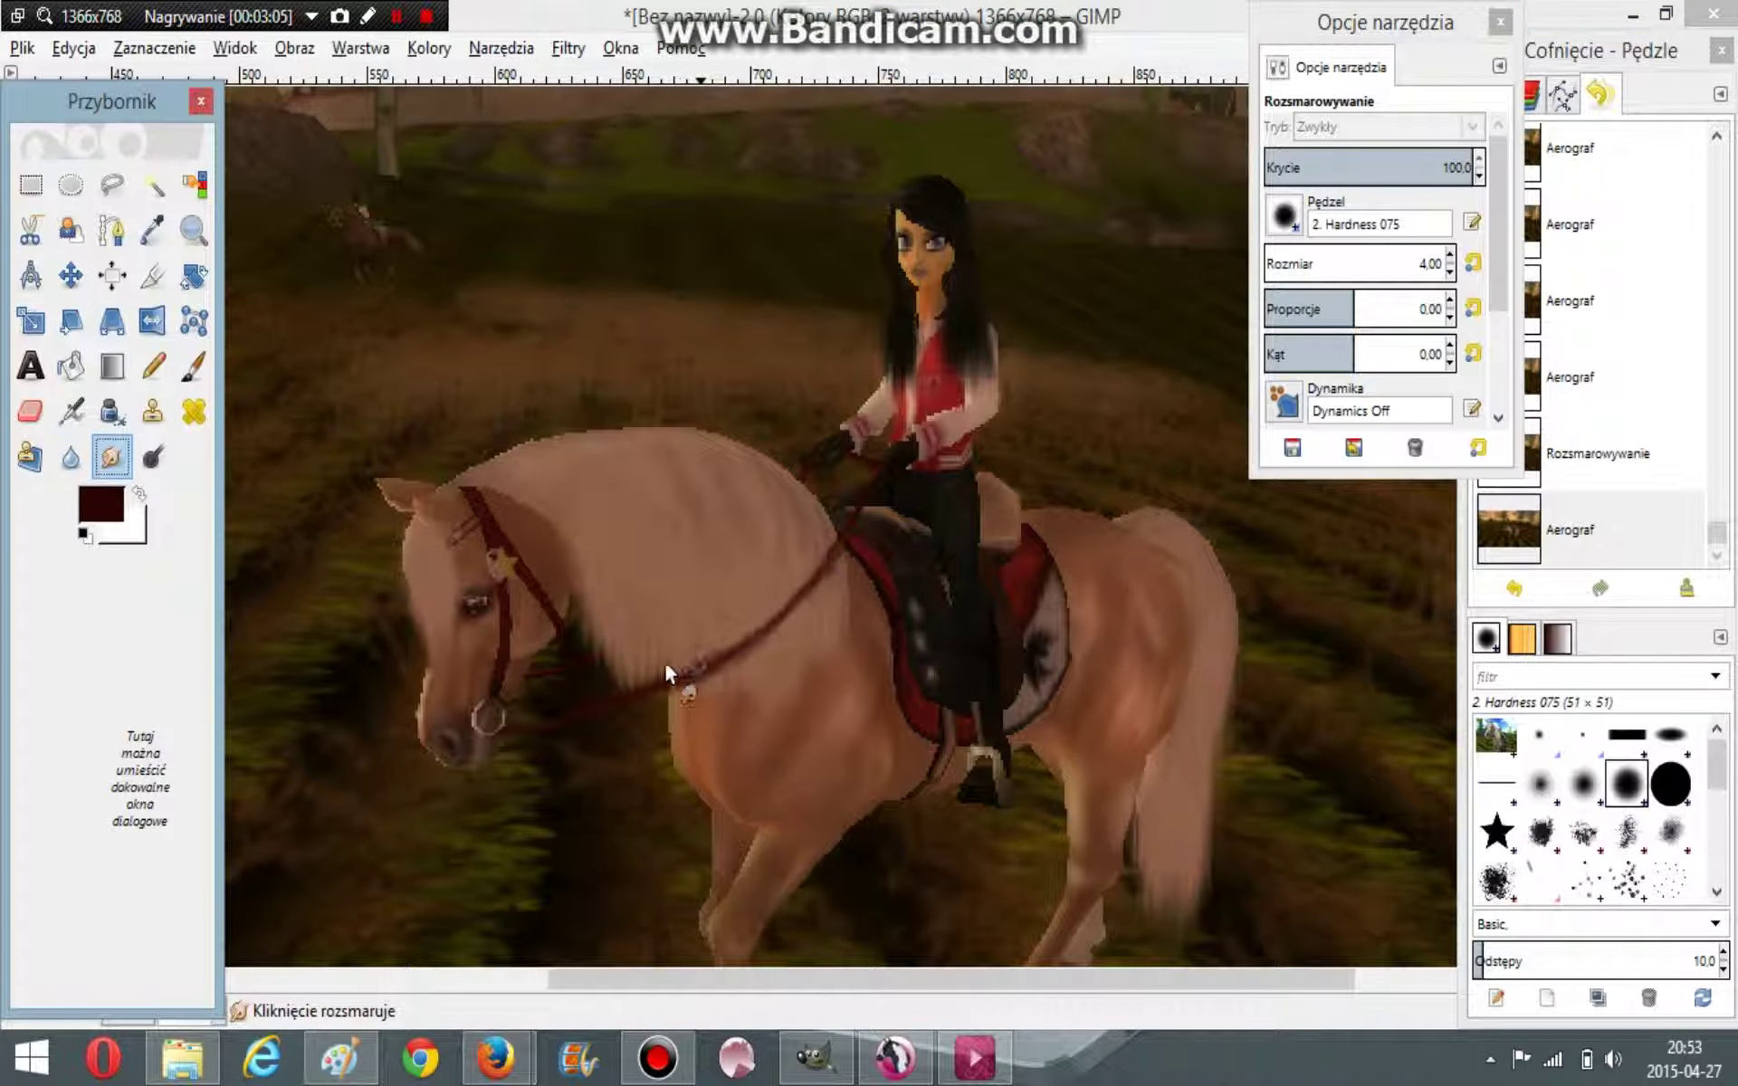
pyautogui.click(152, 230)
pyautogui.click(721, 593)
pyautogui.click(72, 411)
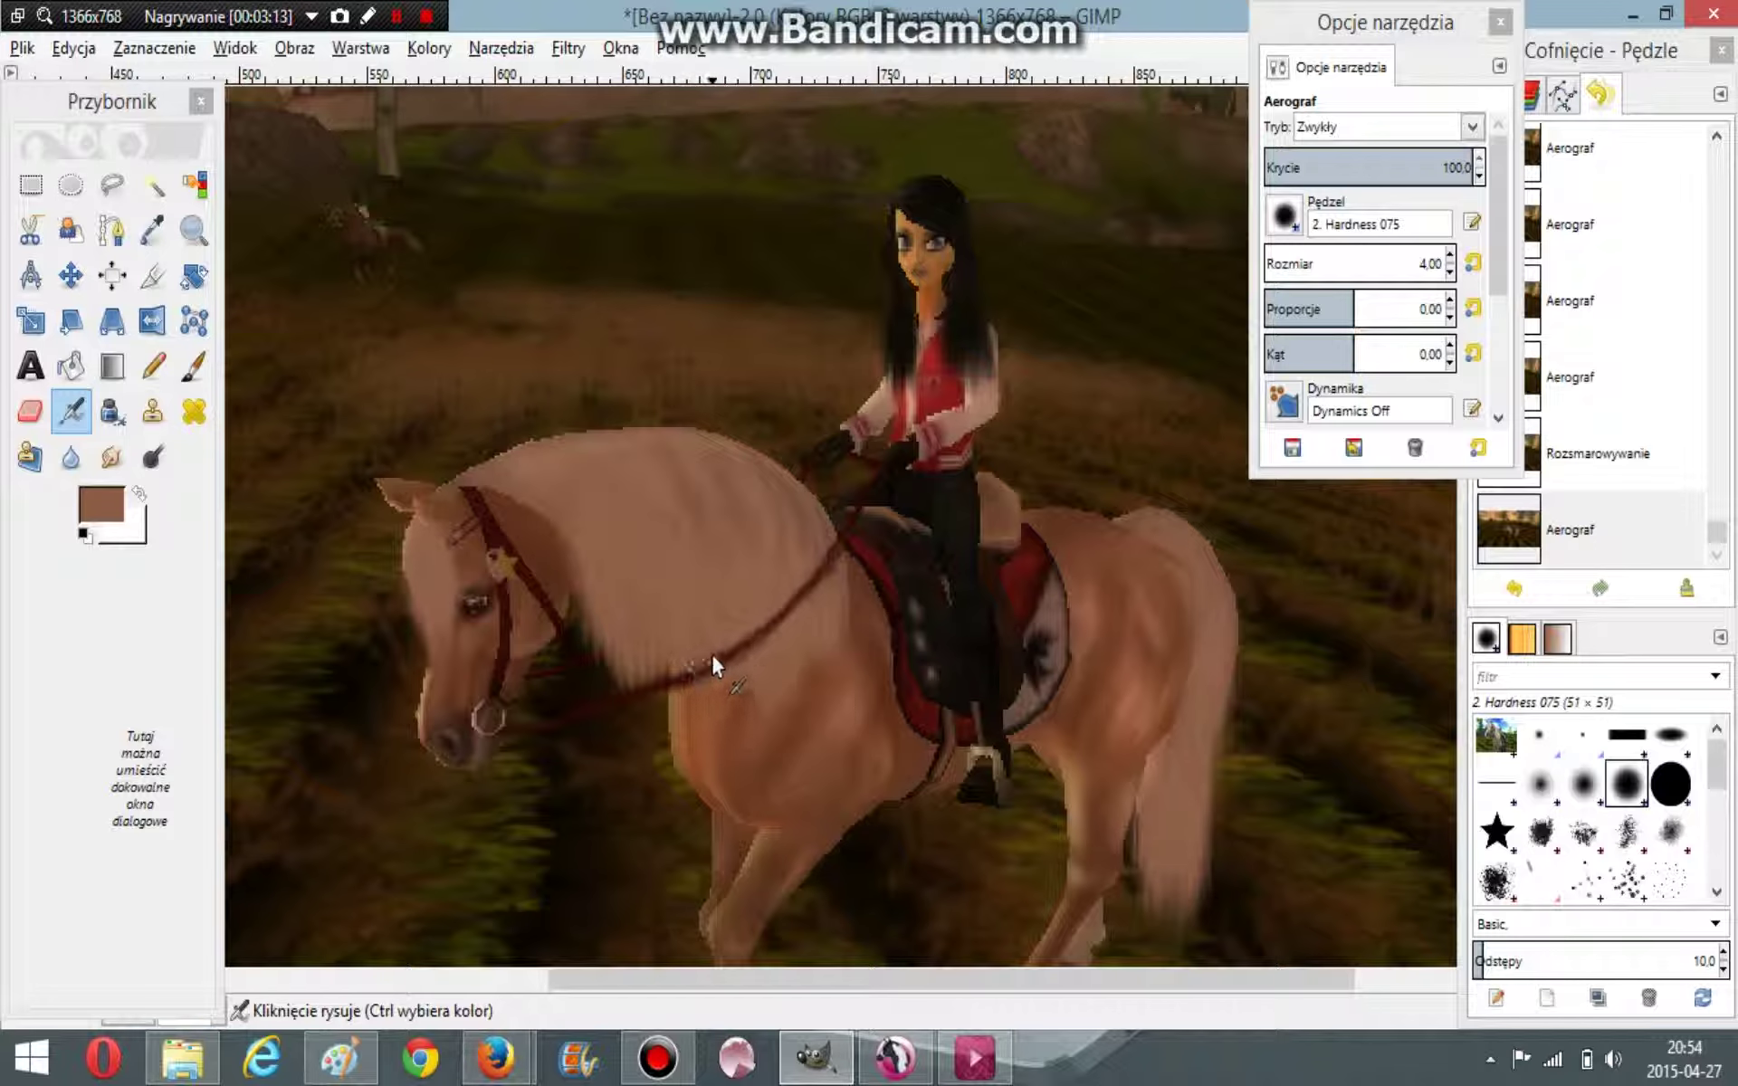
pyautogui.moveTo(724, 659); pyautogui.dragTo(747, 665)
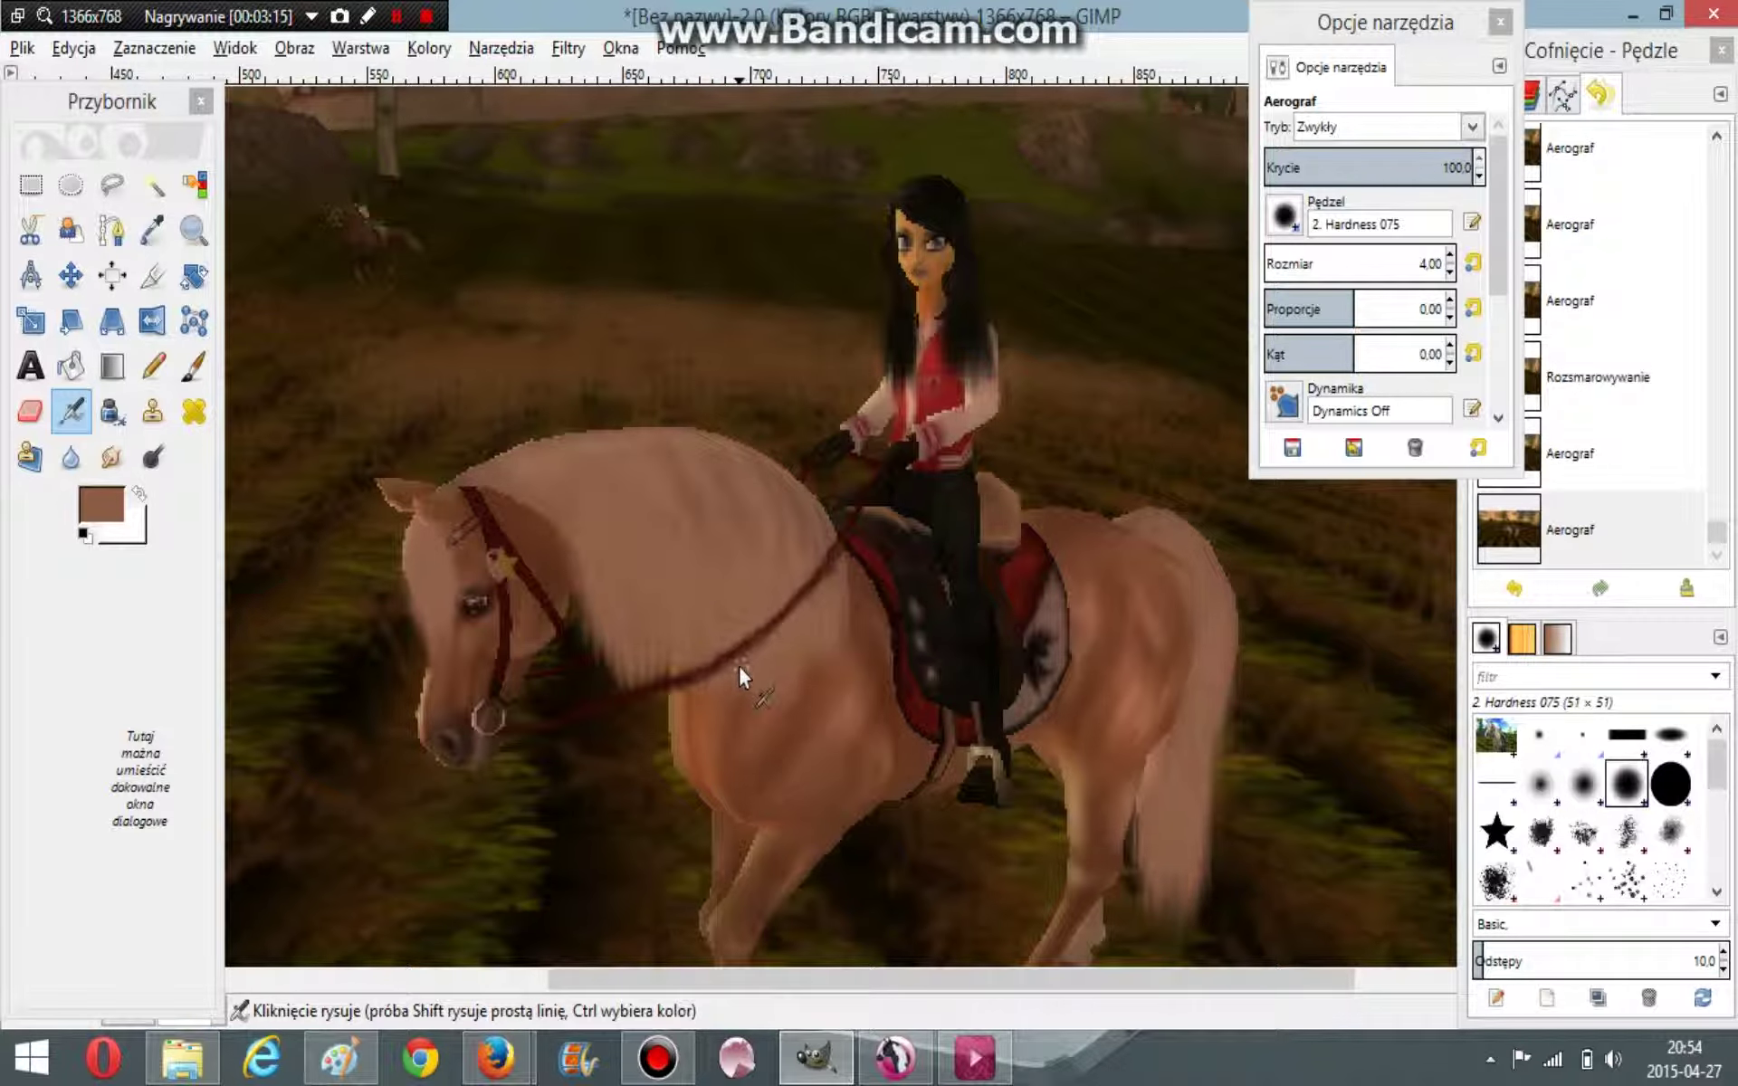
# Step: Undo the last airbrush stroke and airbrush the light brown again along the lower edge of the rein across the neck
pyautogui.hotkey('ctrl', 'z')
pyautogui.moveTo(842, 545); pyautogui.dragTo(697, 676)
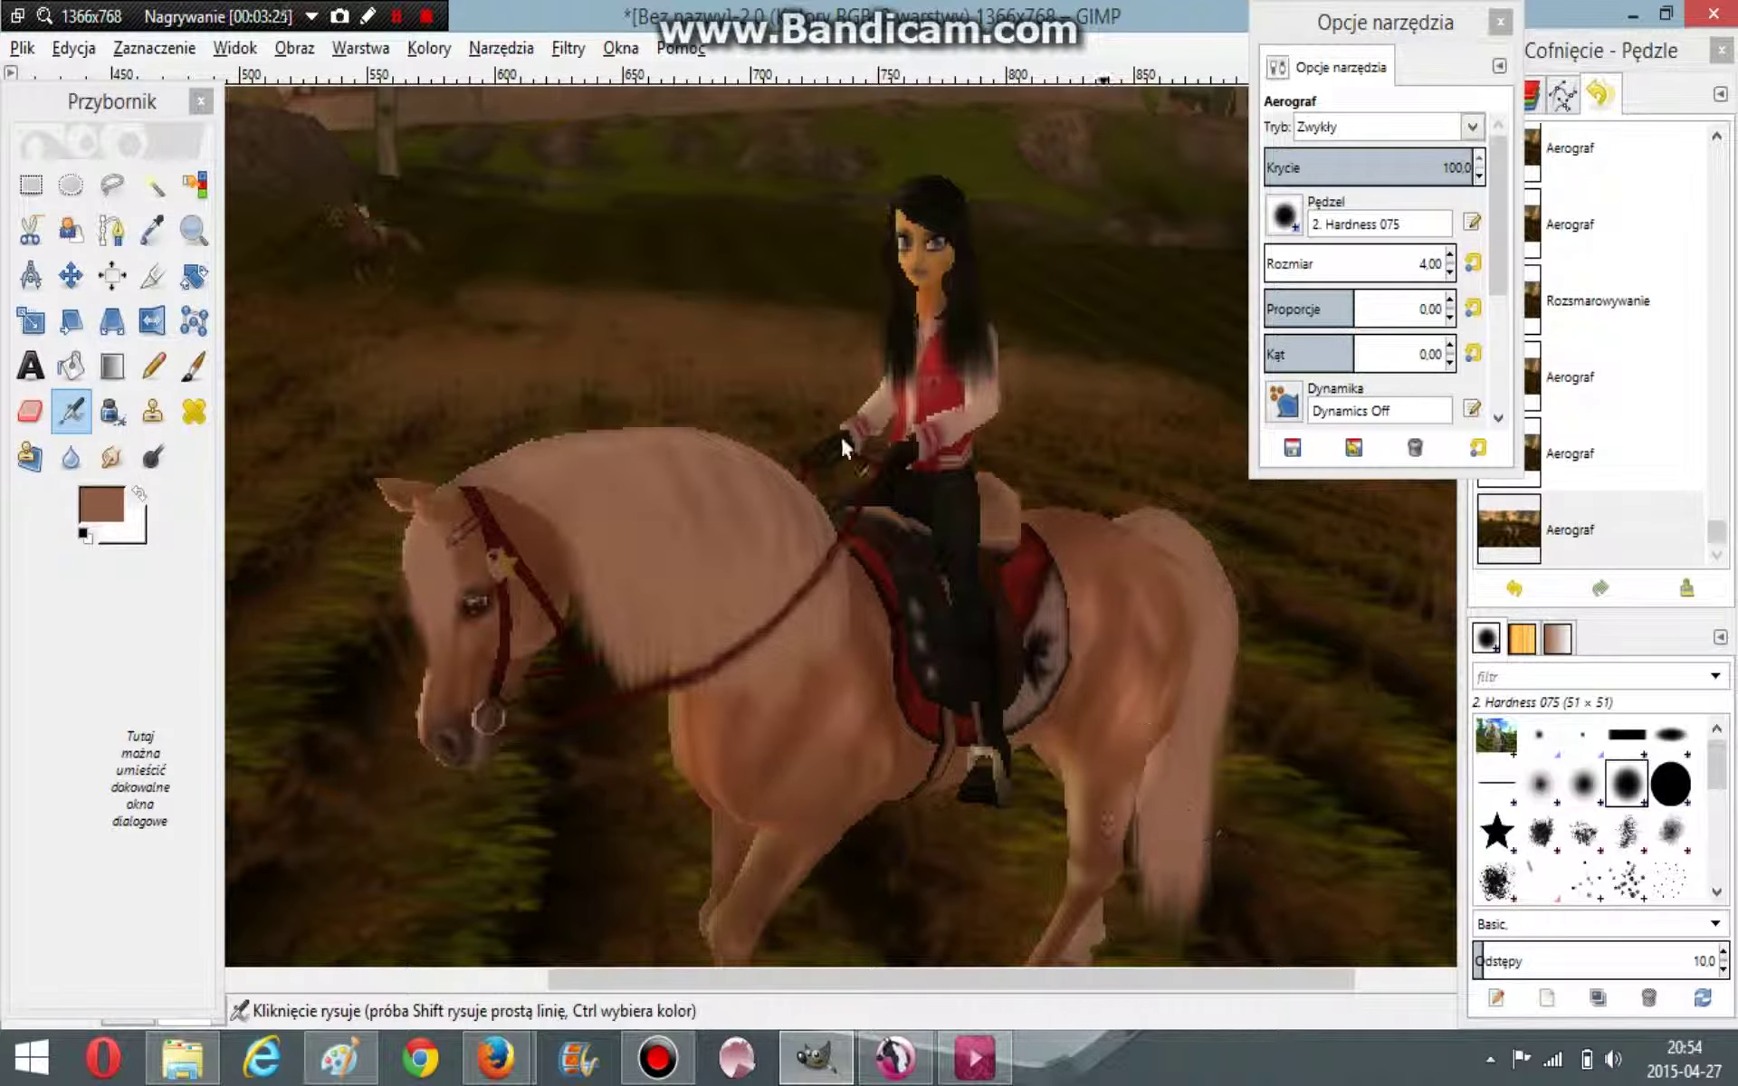
# Step: Sample dark red from the saddle pad, enlarge the airbrush, and paint over the pad's red area behind the rider's leg
pyautogui.click(152, 229)
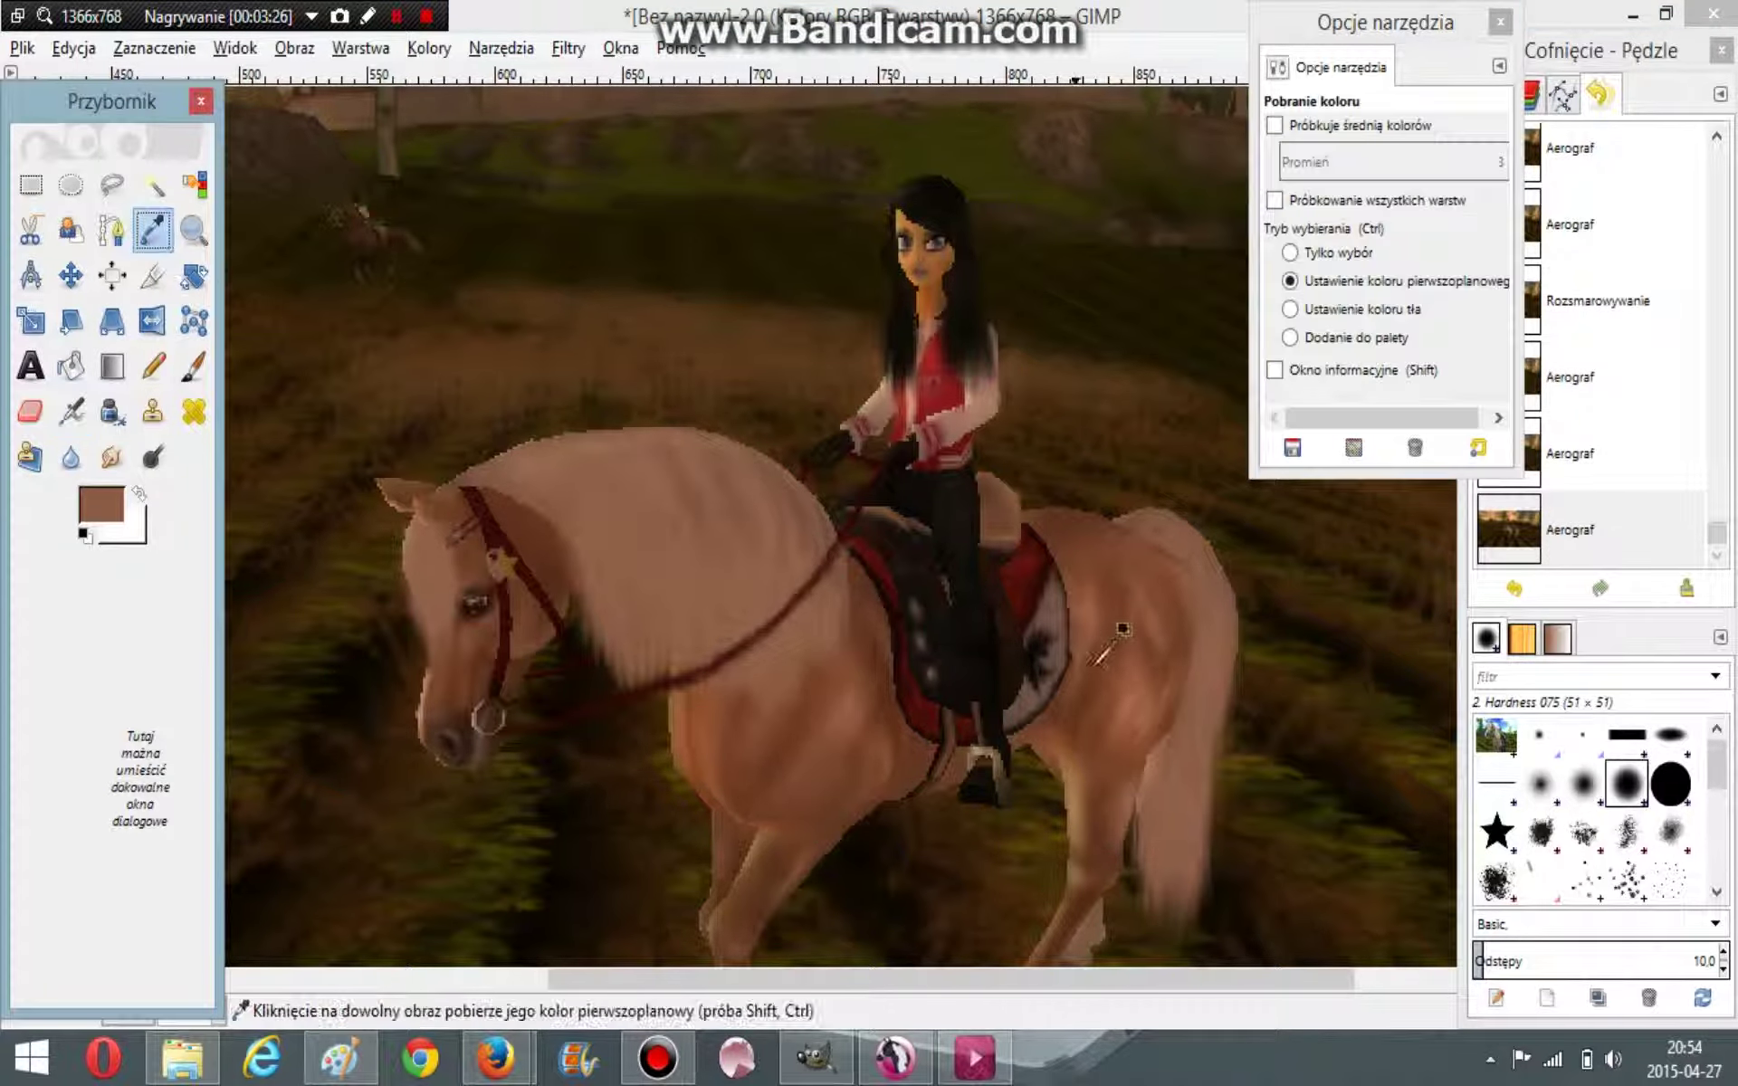
pyautogui.click(1023, 568)
pyautogui.click(70, 410)
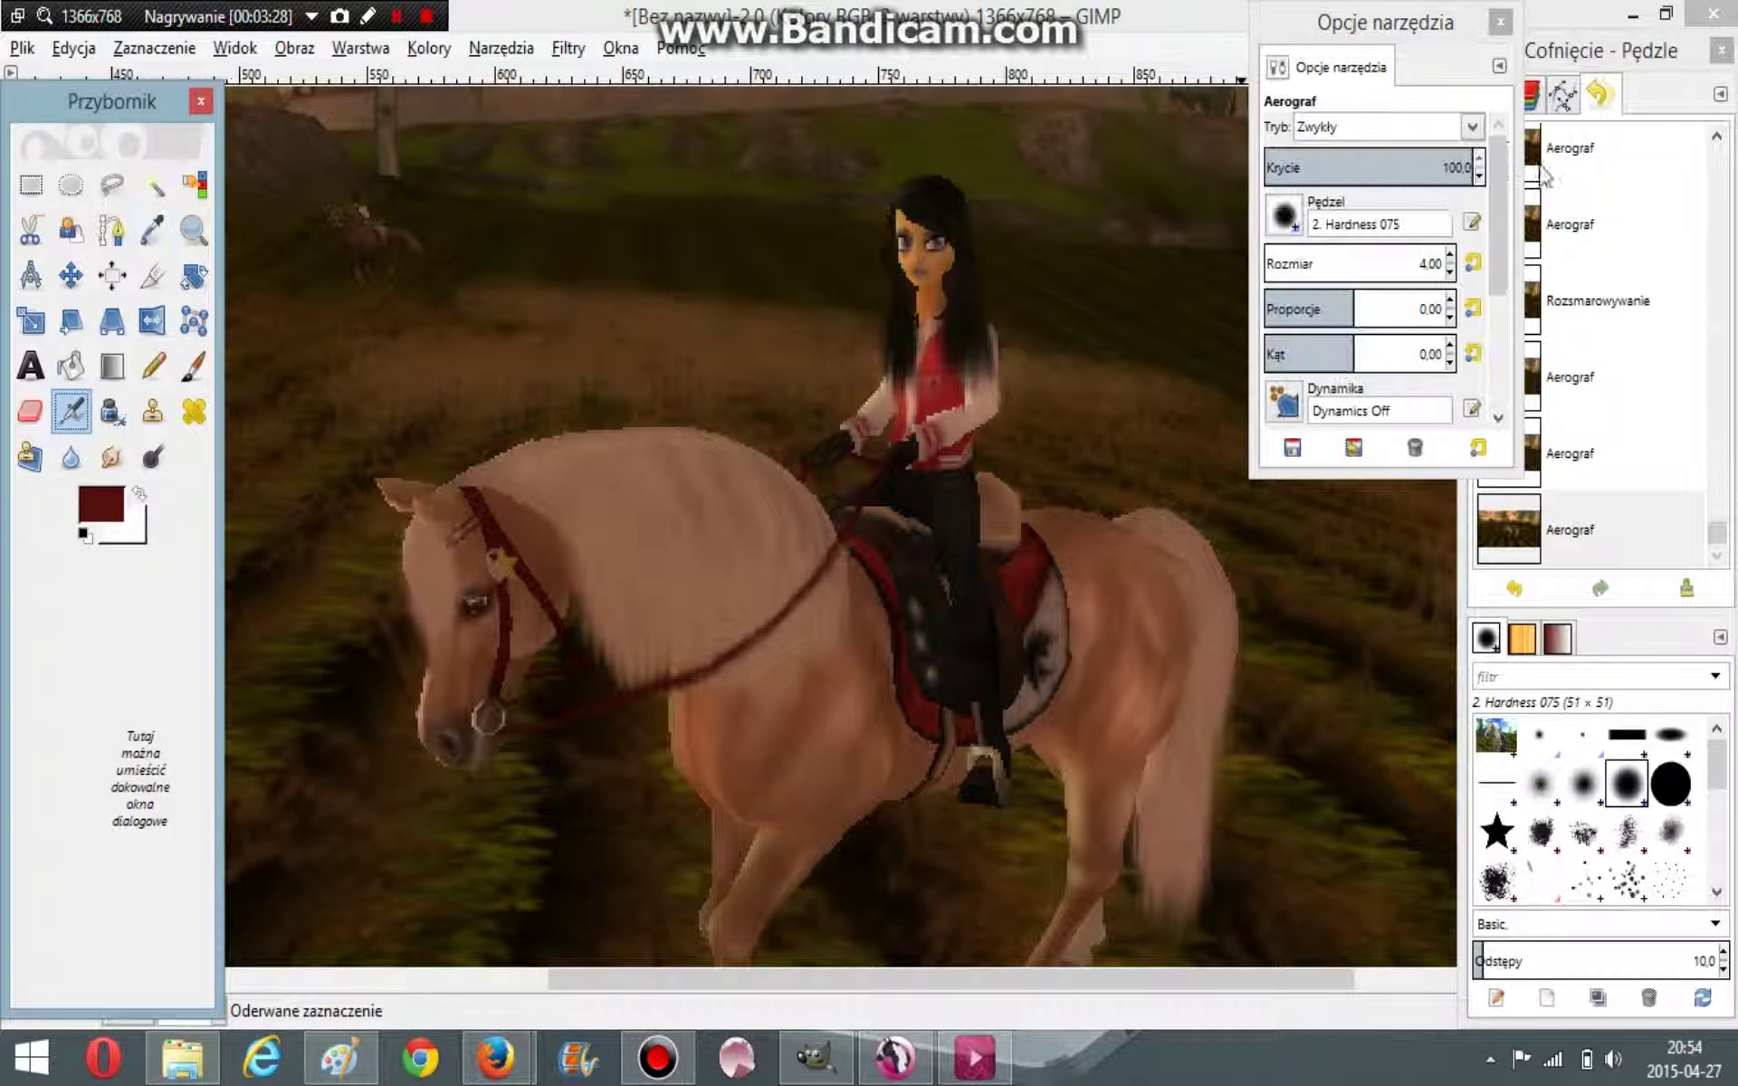
pyautogui.click(1449, 256)
pyautogui.click(1450, 257)
pyautogui.click(1449, 256)
pyautogui.click(1449, 256)
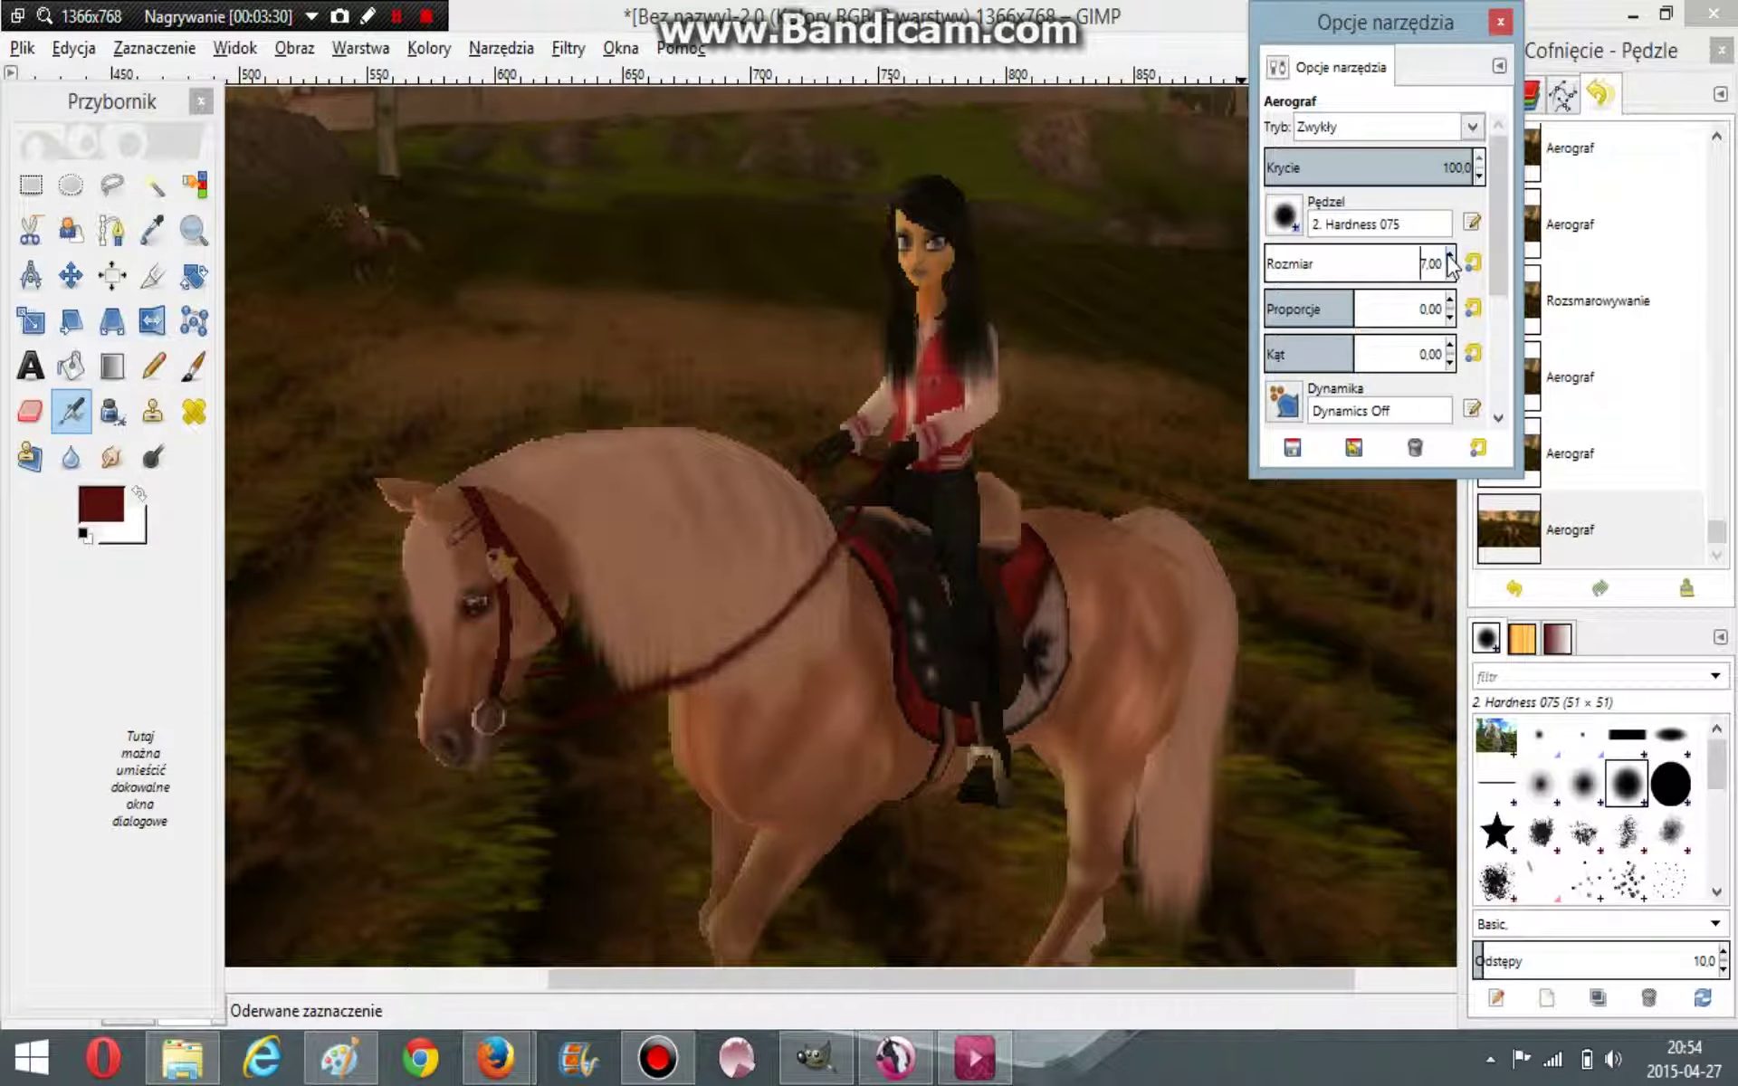
pyautogui.click(1449, 256)
pyautogui.click(1449, 256)
pyautogui.moveTo(1039, 569)
pyautogui.mouseDown()
pyautogui.moveTo(1027, 614)
pyautogui.moveTo(1012, 568)
pyautogui.moveTo(1037, 539)
pyautogui.moveTo(1017, 598)
pyautogui.moveTo(1040, 561)
pyautogui.mouseUp()
# Step: Switch to the YouTube page in Firefox, restart the Faydee music video from the beginning, and return to GIMP
pyautogui.moveTo(498, 1059)
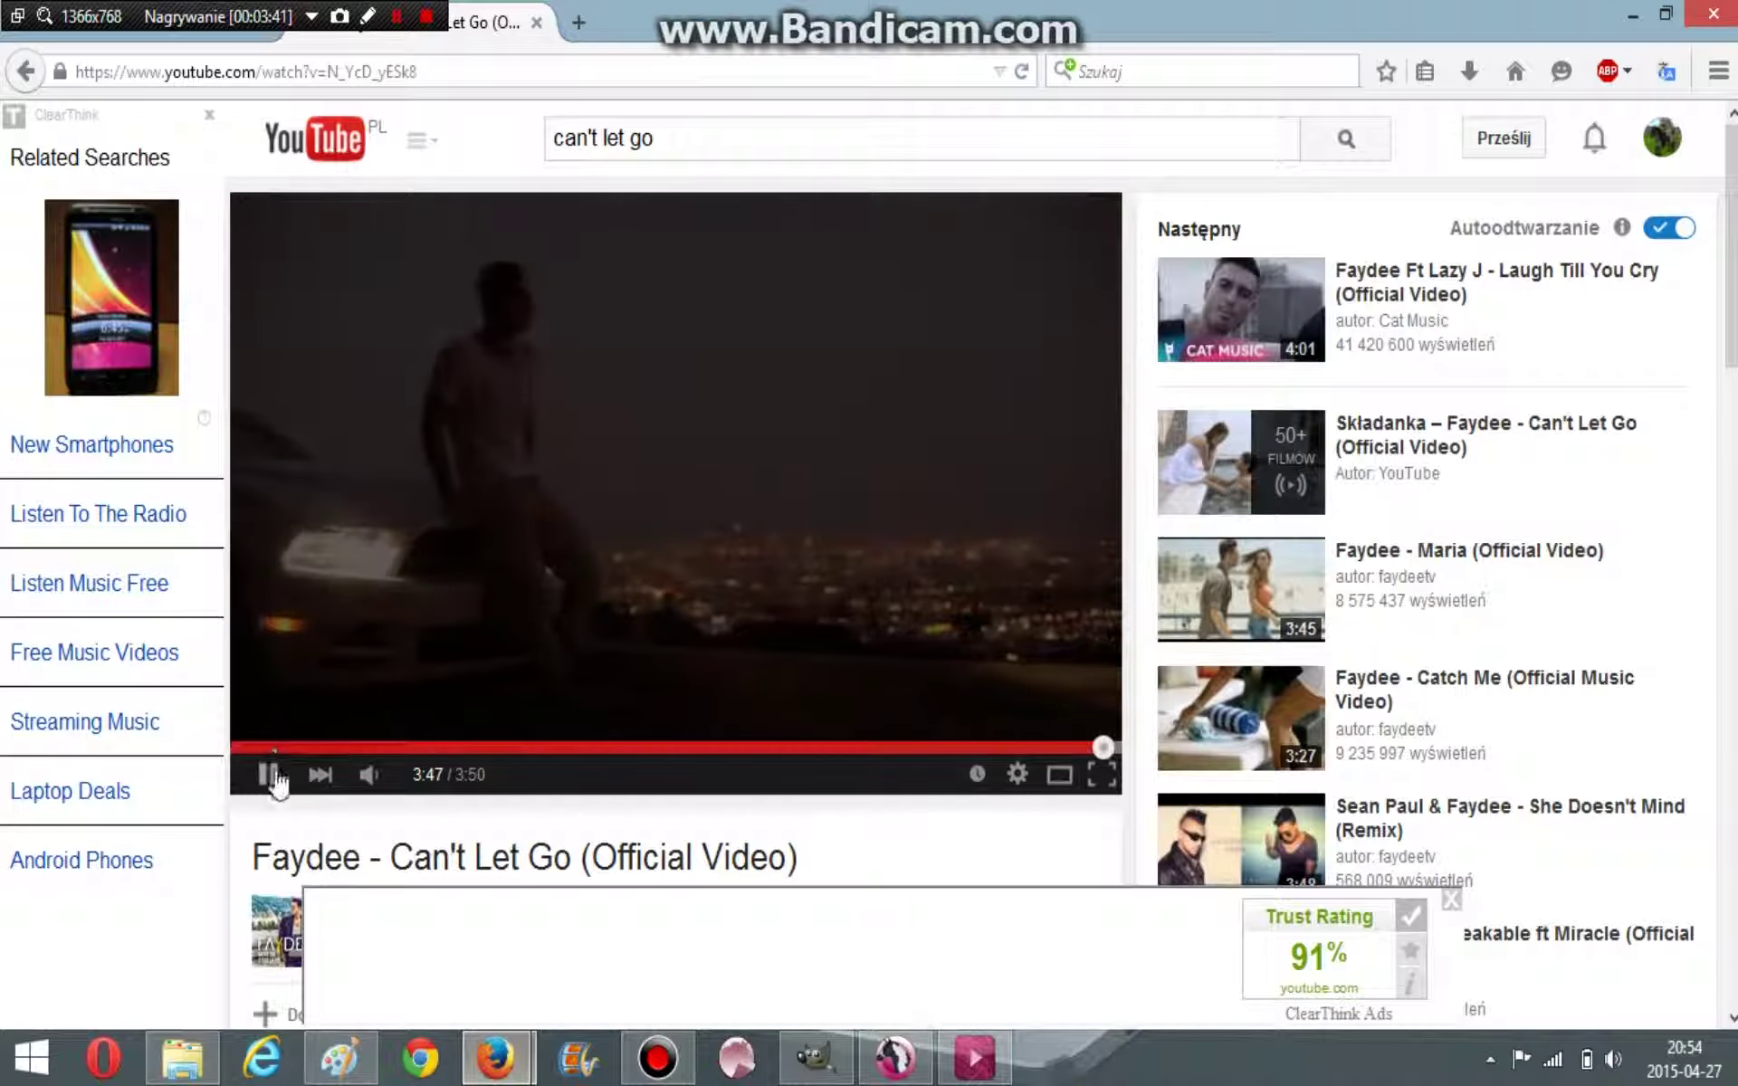
pyautogui.click(236, 751)
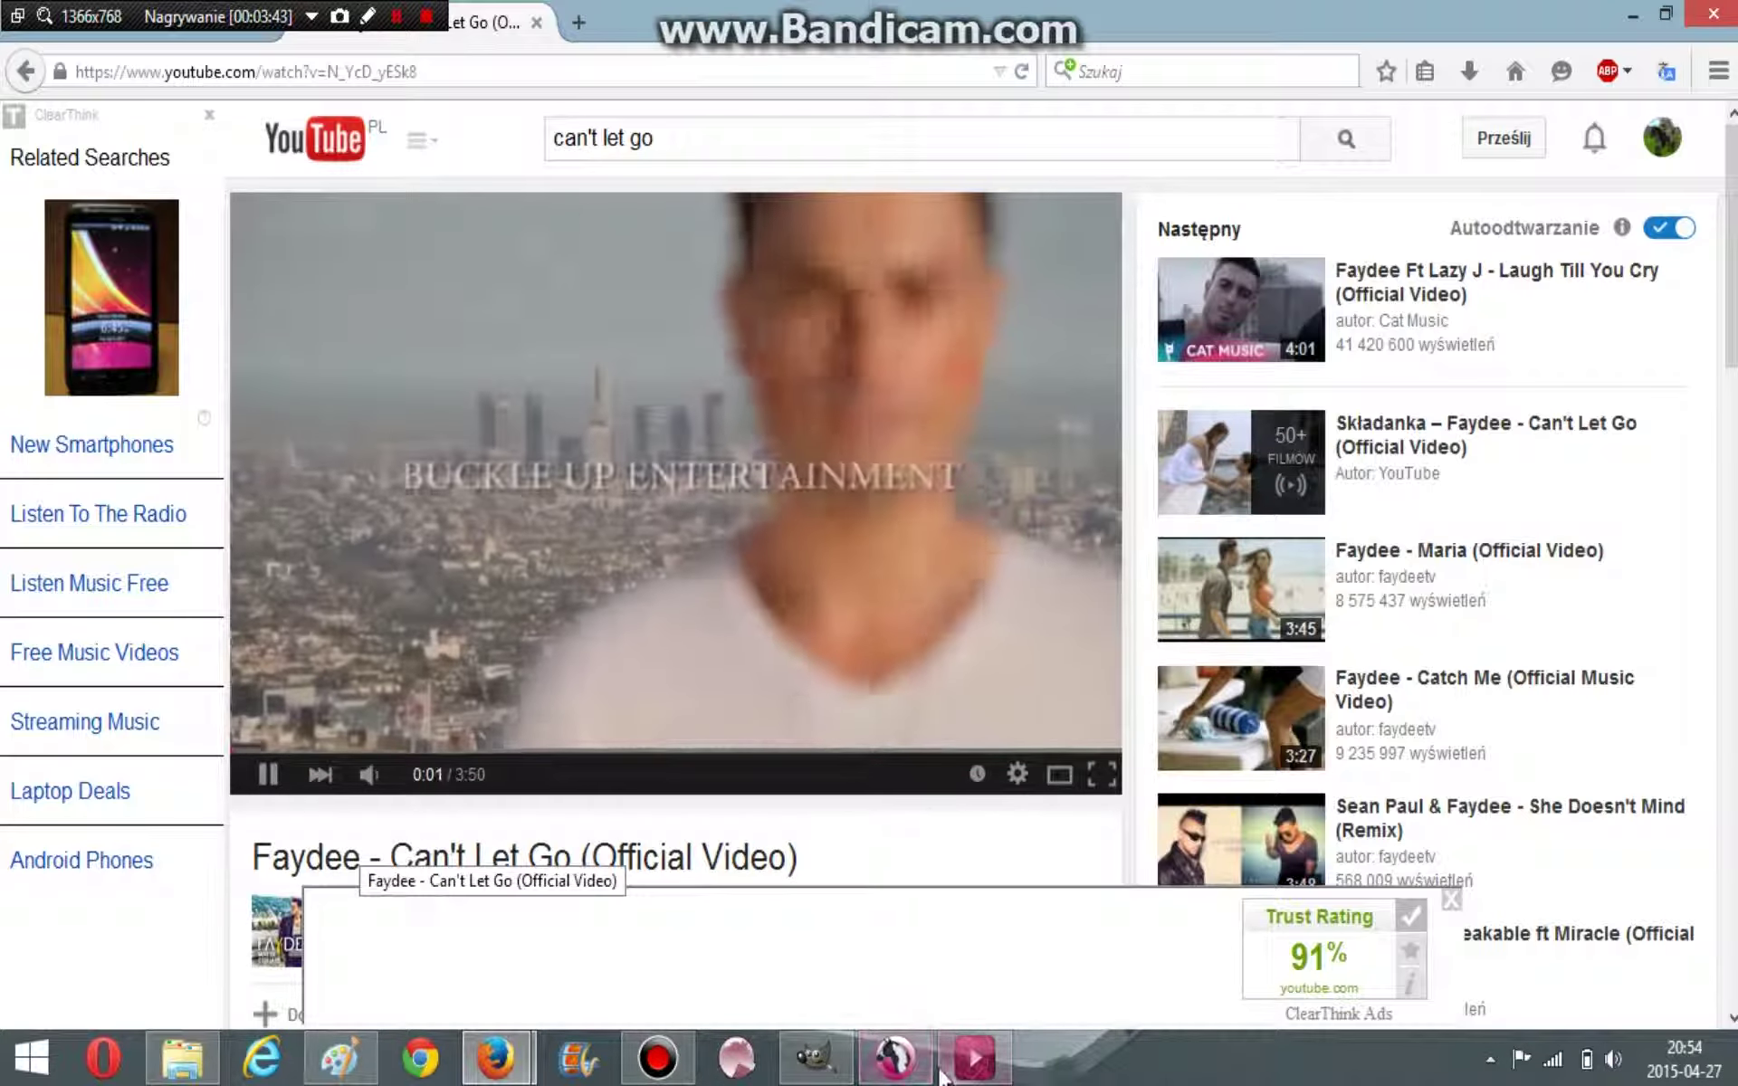
pyautogui.click(902, 1075)
# Step: Set the airbrush size to 3 and paint the emblem on the saddle pad's white panel in black
pyautogui.click(1451, 272)
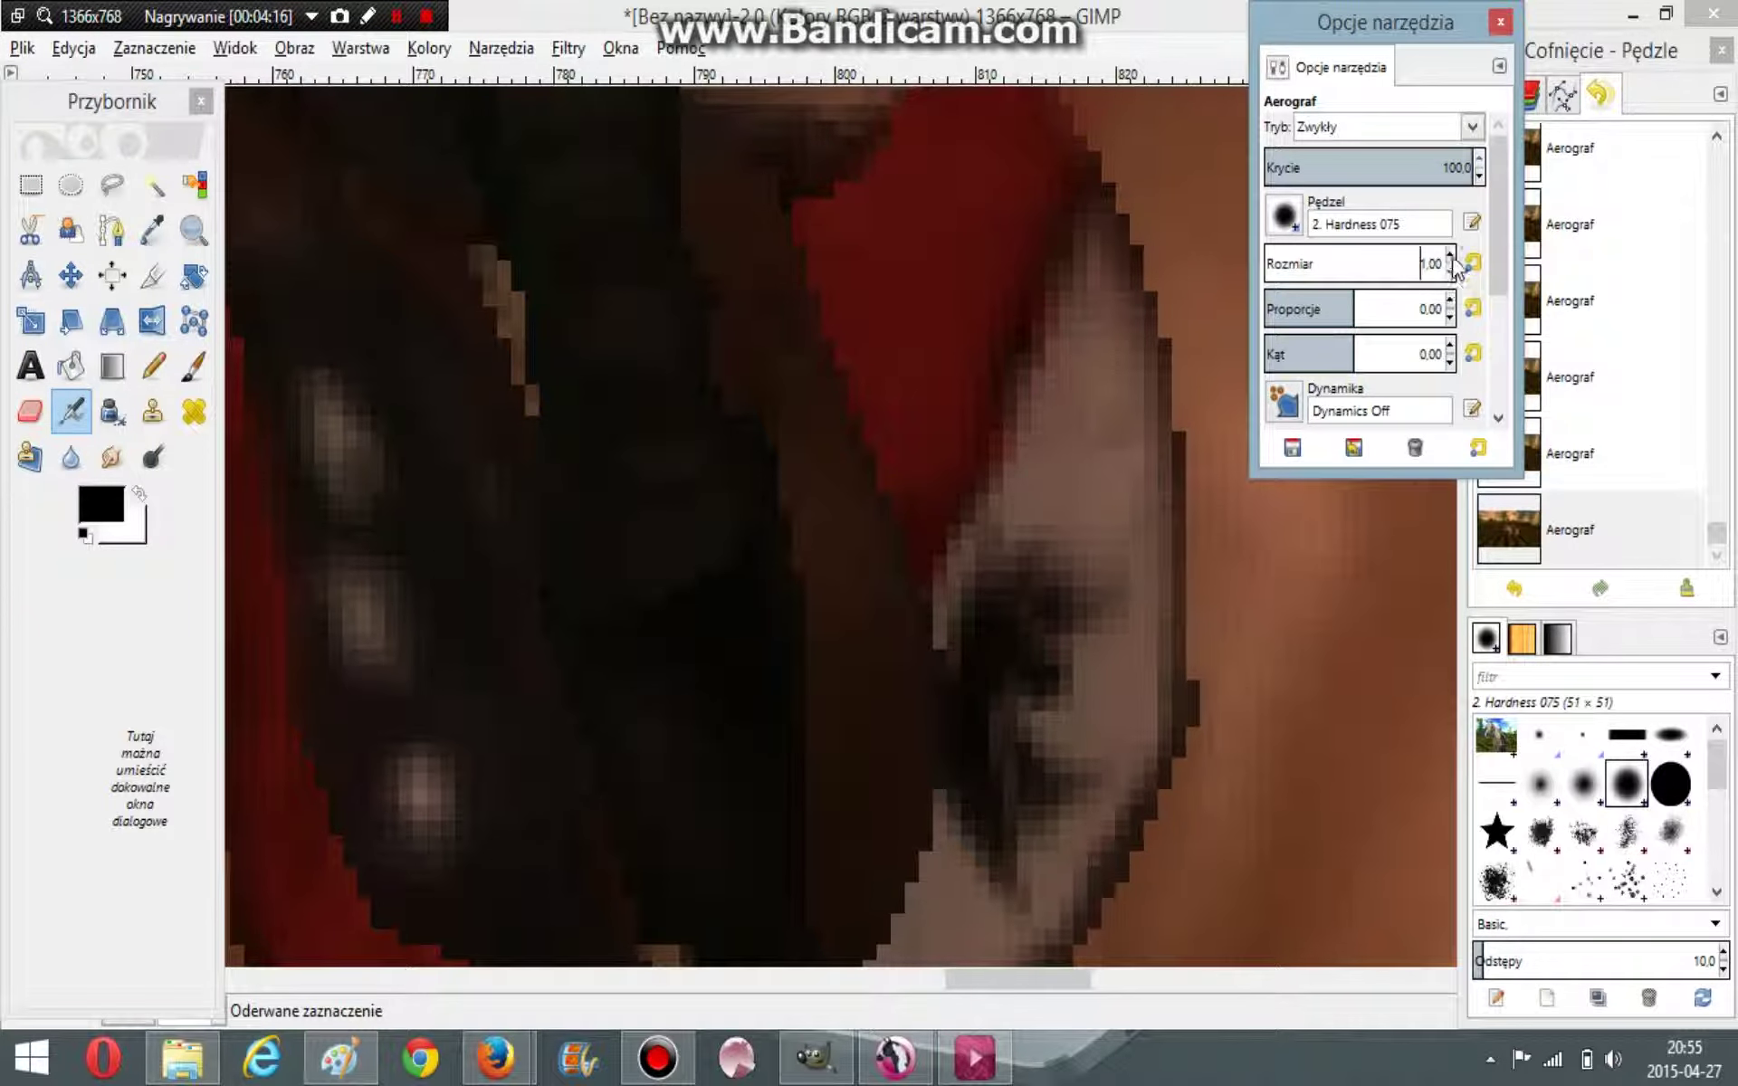
pyautogui.click(1450, 257)
pyautogui.click(1451, 256)
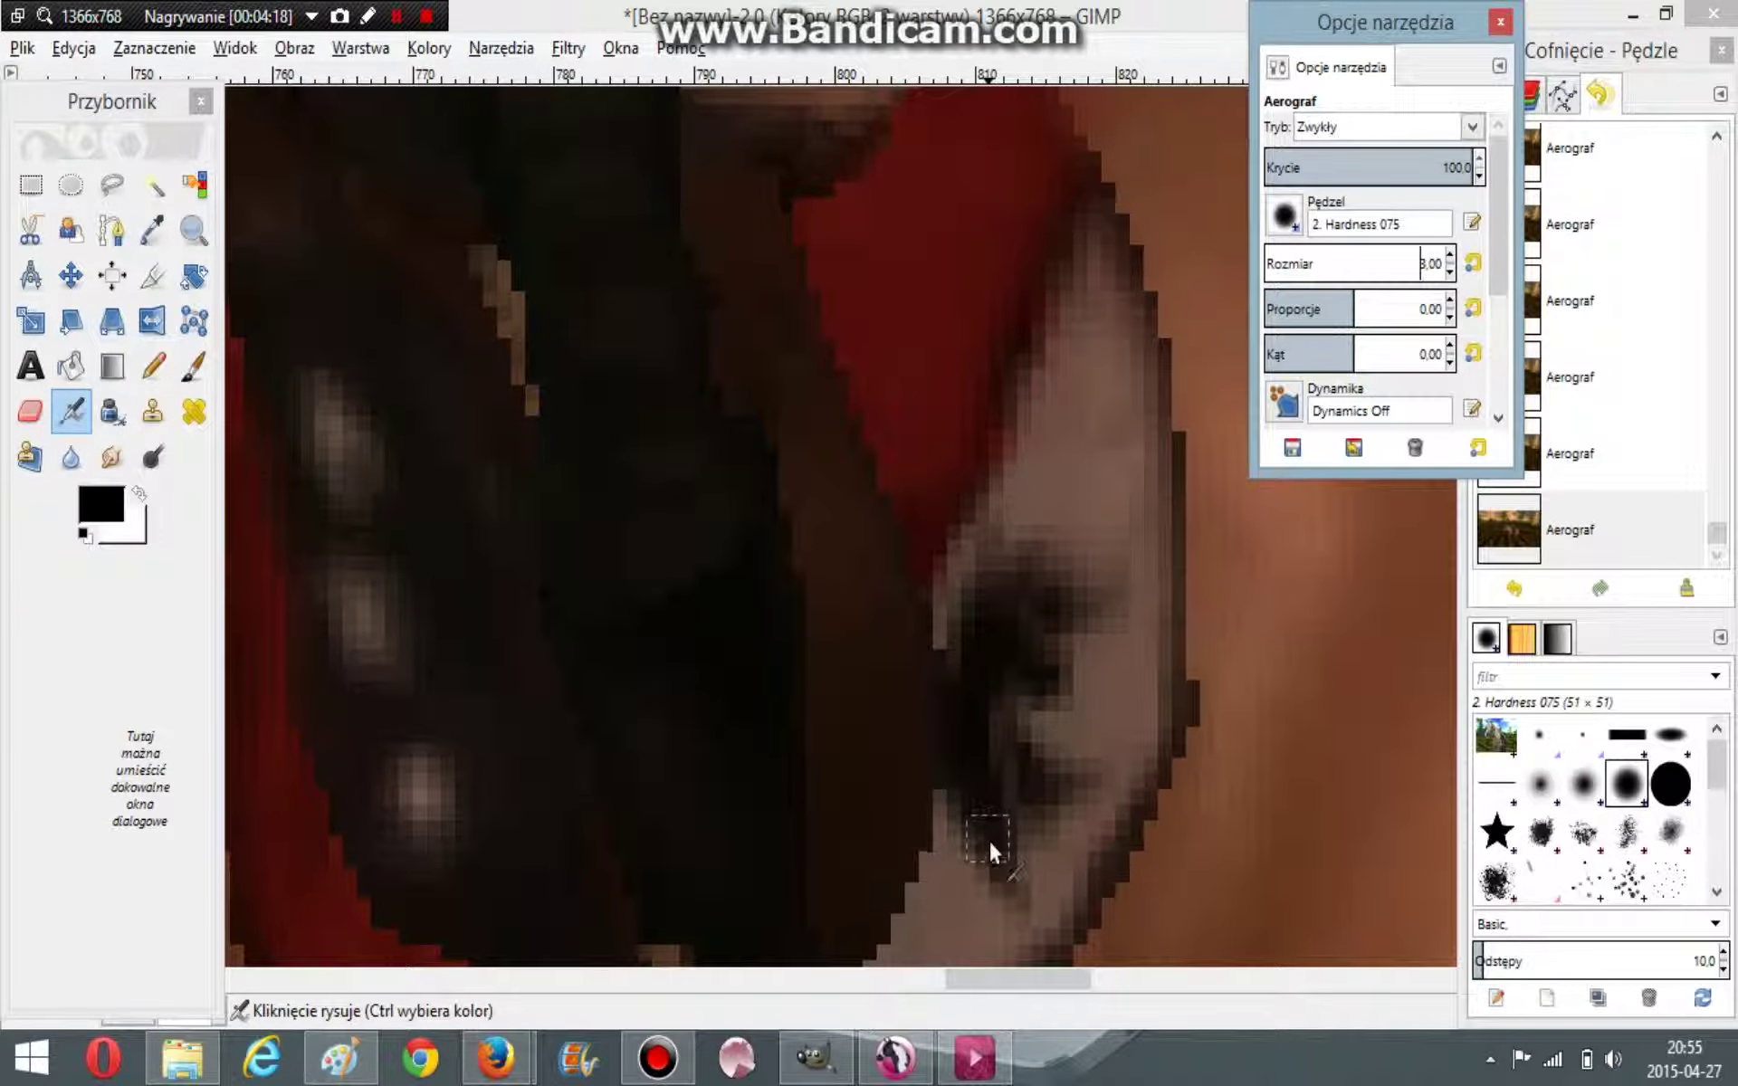
pyautogui.moveTo(988, 840)
pyautogui.mouseDown()
pyautogui.moveTo(966, 733)
pyautogui.moveTo(981, 686)
pyautogui.moveTo(977, 758)
pyautogui.moveTo(1006, 650)
pyautogui.moveTo(1051, 683)
pyautogui.moveTo(1024, 679)
pyautogui.moveTo(1007, 639)
pyautogui.moveTo(1020, 601)
pyautogui.moveTo(1090, 595)
pyautogui.moveTo(1058, 610)
pyautogui.moveTo(1016, 577)
pyautogui.moveTo(1030, 553)
pyautogui.moveTo(1001, 571)
pyautogui.moveTo(1002, 546)
pyautogui.moveTo(984, 757)
pyautogui.moveTo(1000, 781)
pyautogui.moveTo(1062, 788)
pyautogui.moveTo(1023, 787)
pyautogui.moveTo(991, 844)
pyautogui.moveTo(971, 806)
pyautogui.moveTo(1018, 902)
pyautogui.mouseUp()
pyautogui.moveTo(1005, 604)
pyautogui.mouseDown()
pyautogui.moveTo(997, 553)
pyautogui.moveTo(1014, 577)
pyautogui.mouseUp()
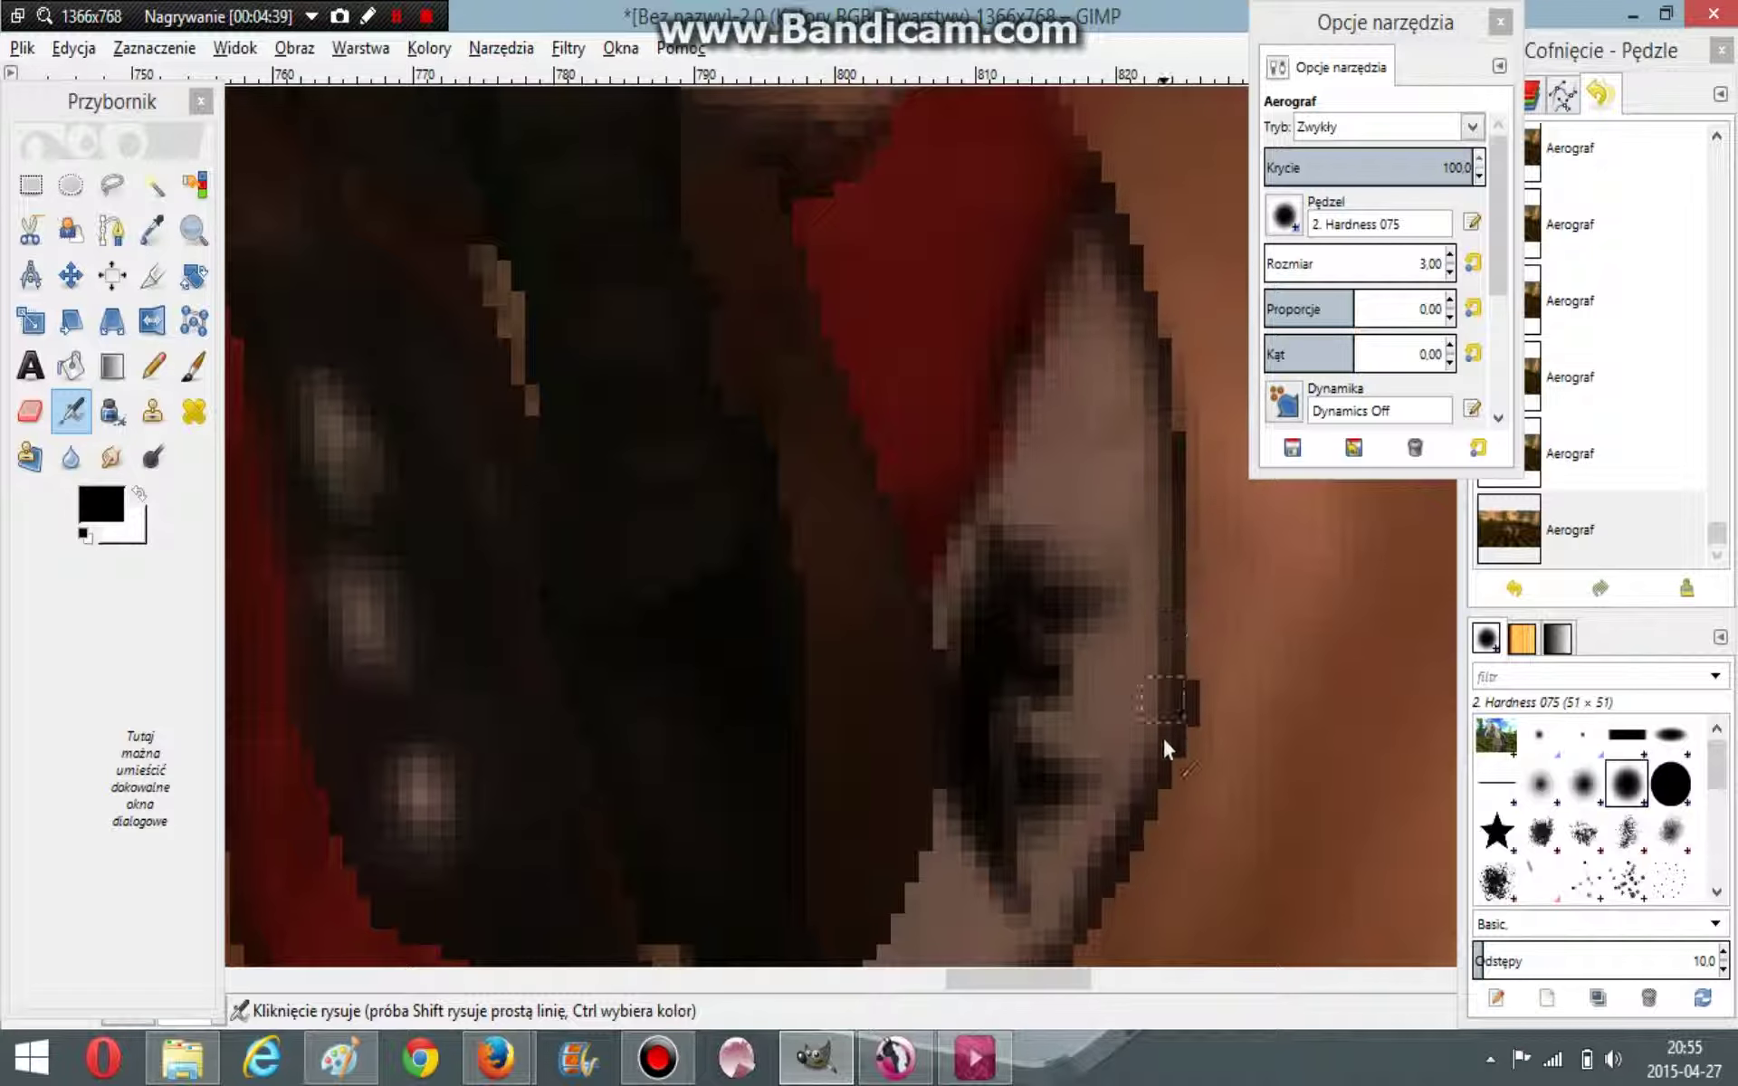
# Step: Airbrush a black outline along the lower rear edge of the saddle pad's white panel
pyautogui.moveTo(1045, 983); pyautogui.dragTo(1012, 978)
pyautogui.scroll(-2, 1170, 724)
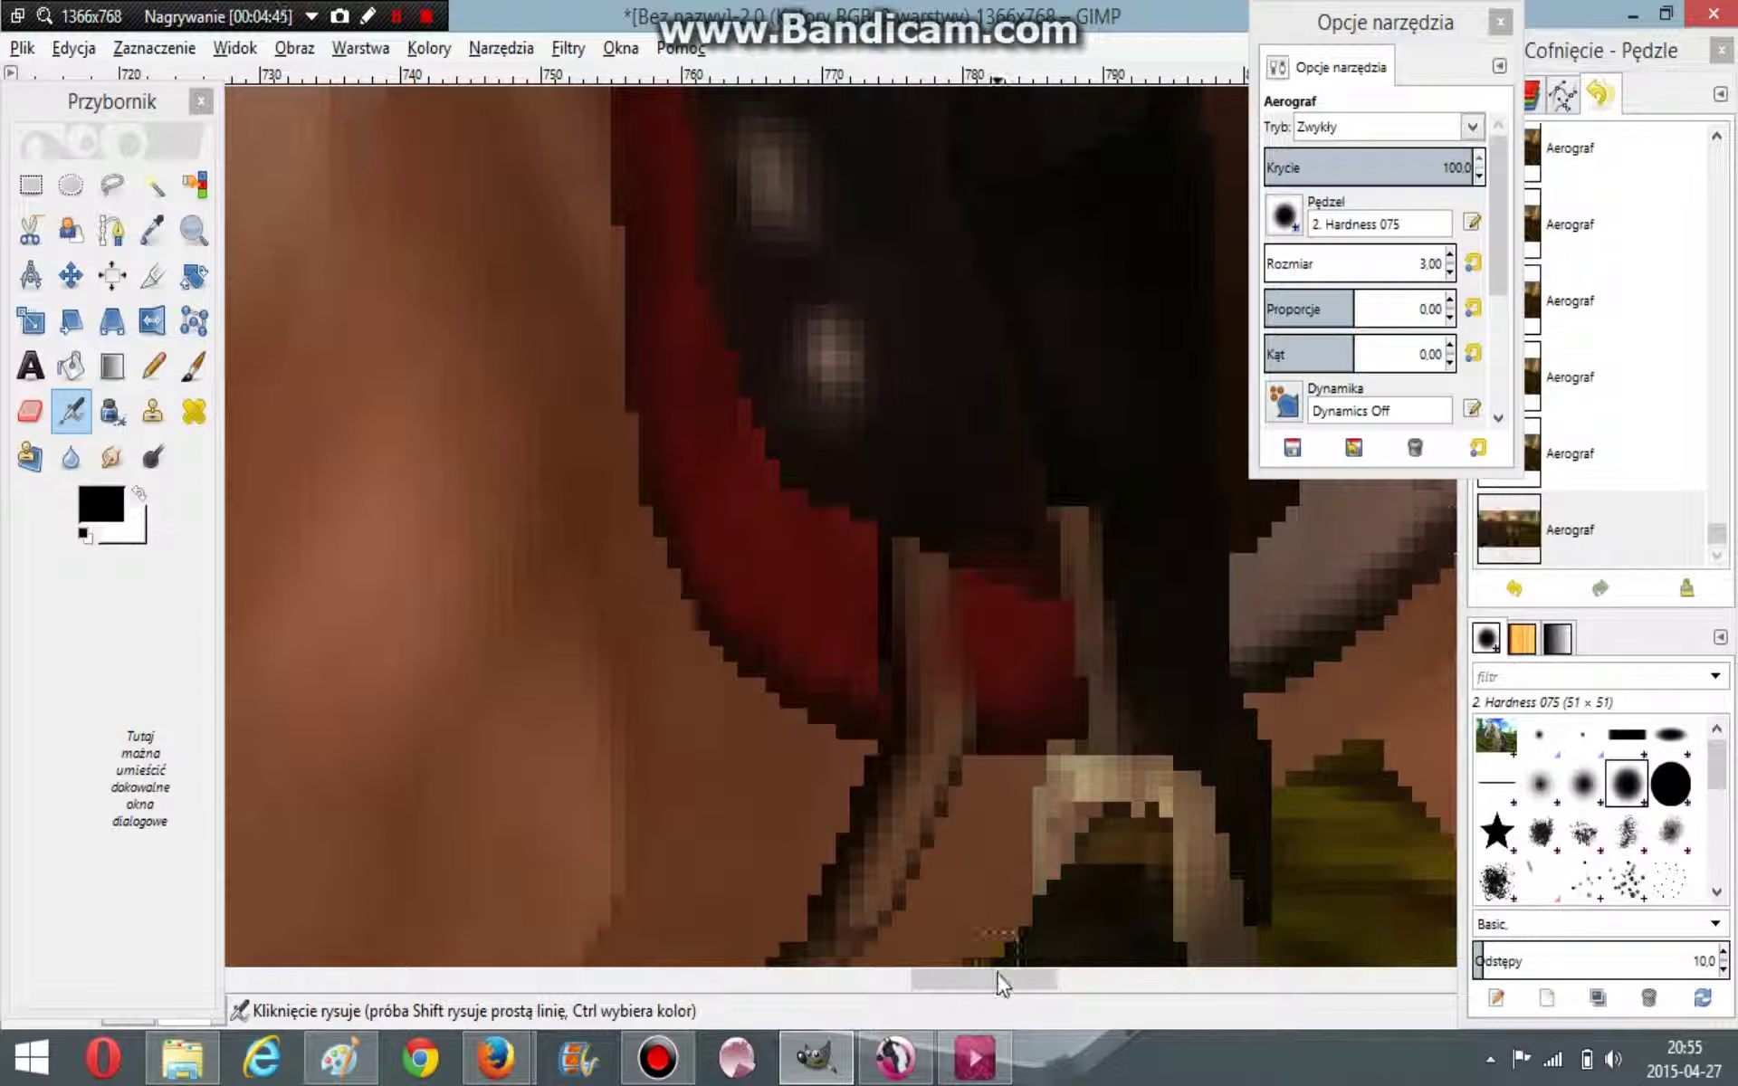
pyautogui.moveTo(998, 978); pyautogui.dragTo(1073, 979)
pyautogui.moveTo(575, 569); pyautogui.dragTo(709, 286)
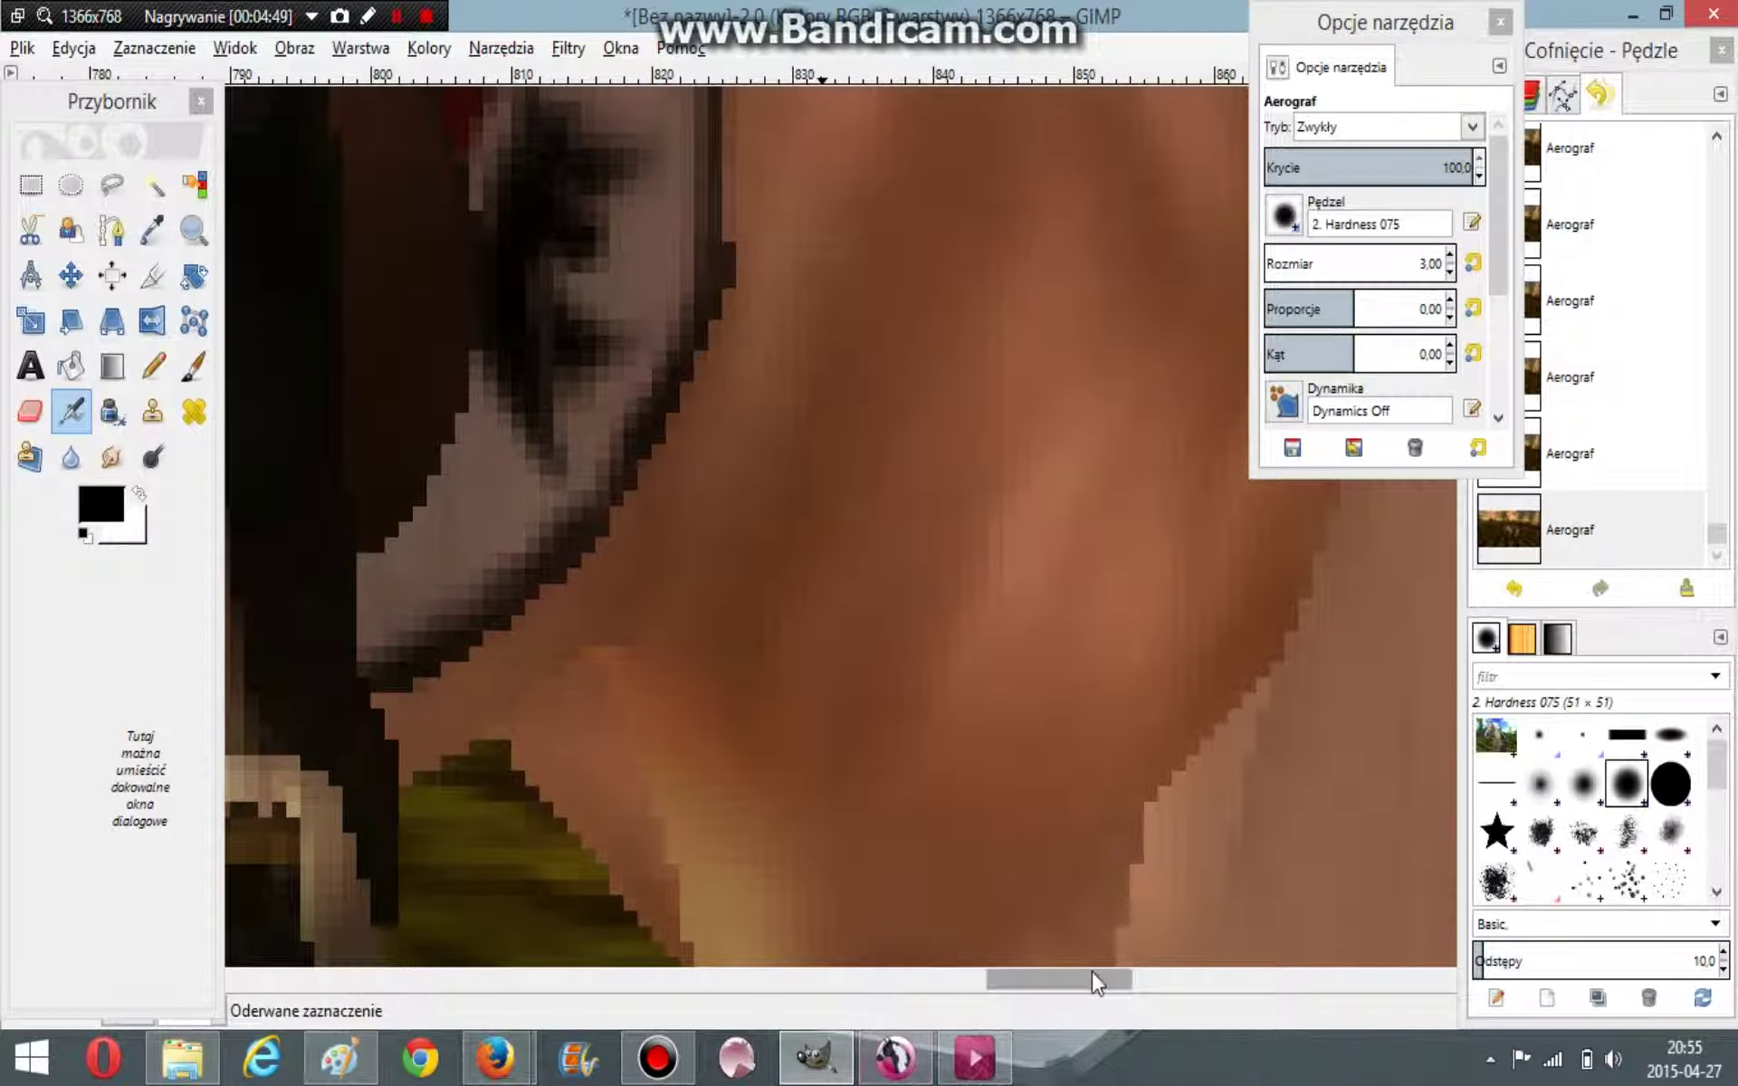
# Step: Airbrush black along the saddle pad's bottom edge between the stirrup straps and up its front edge to the rein
pyautogui.moveTo(1092, 975); pyautogui.dragTo(1023, 980)
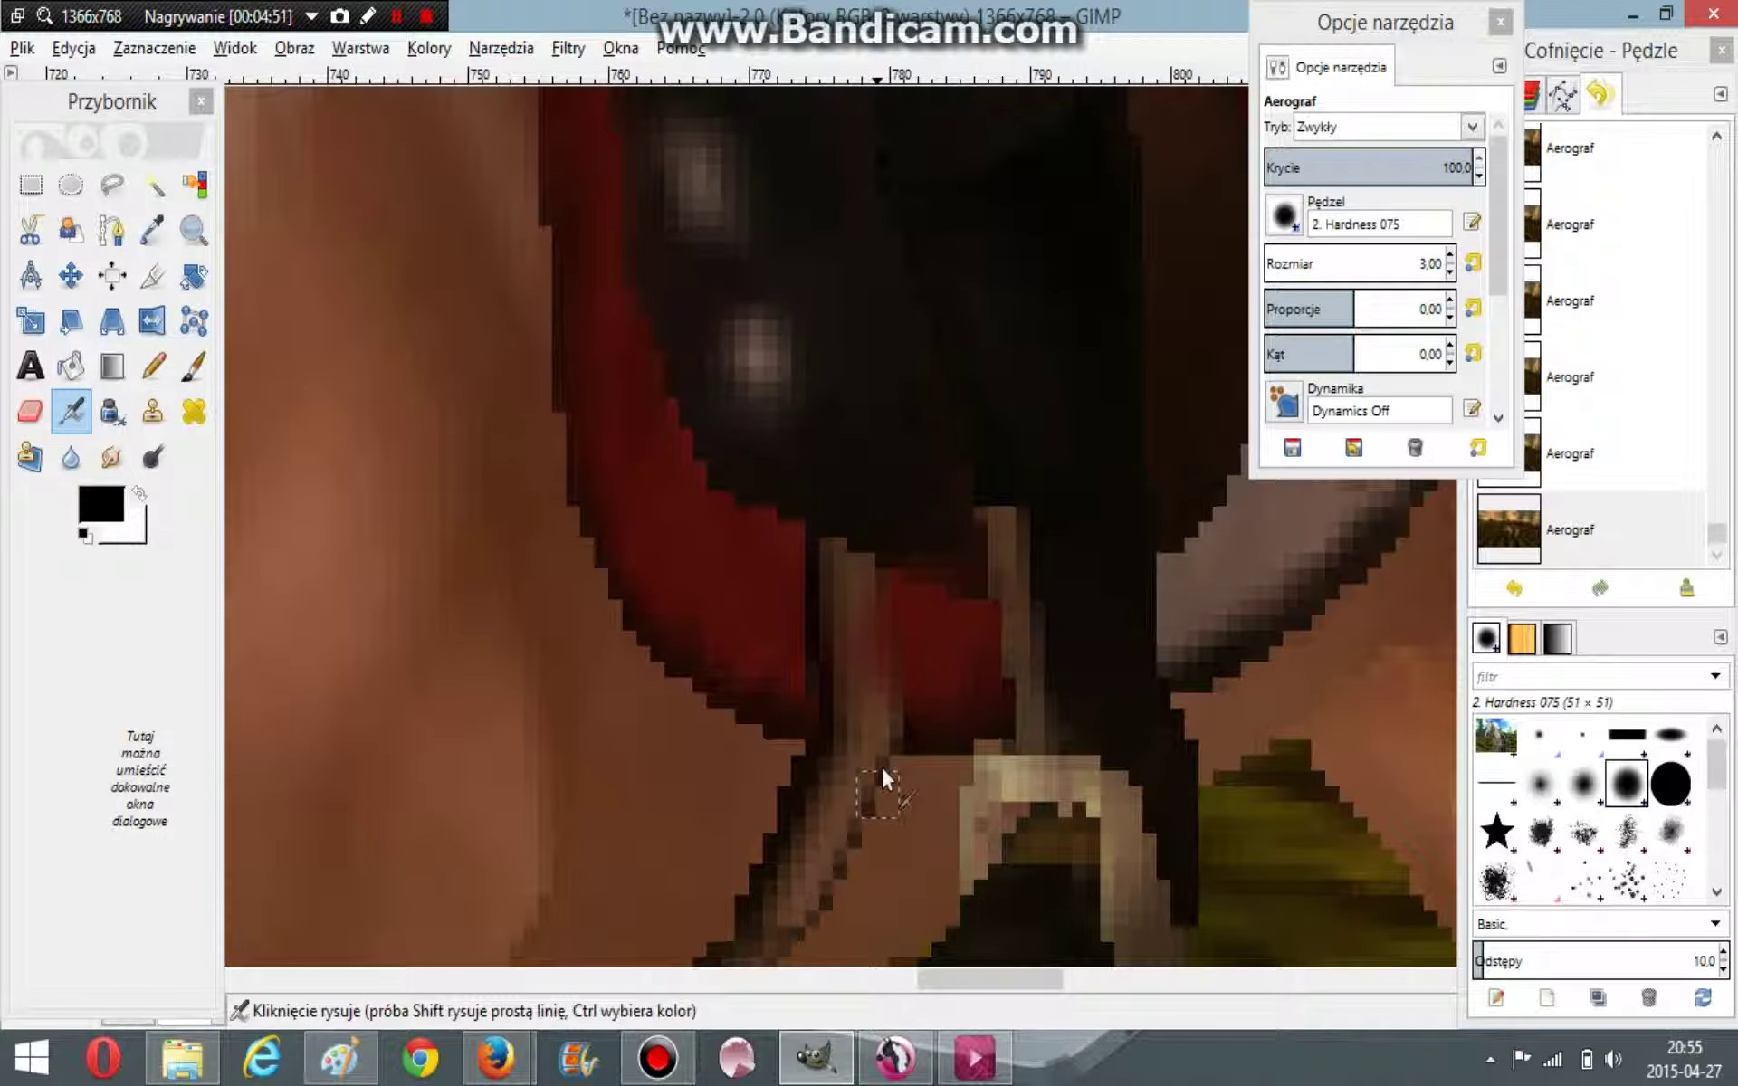
pyautogui.moveTo(934, 751); pyautogui.dragTo(997, 746)
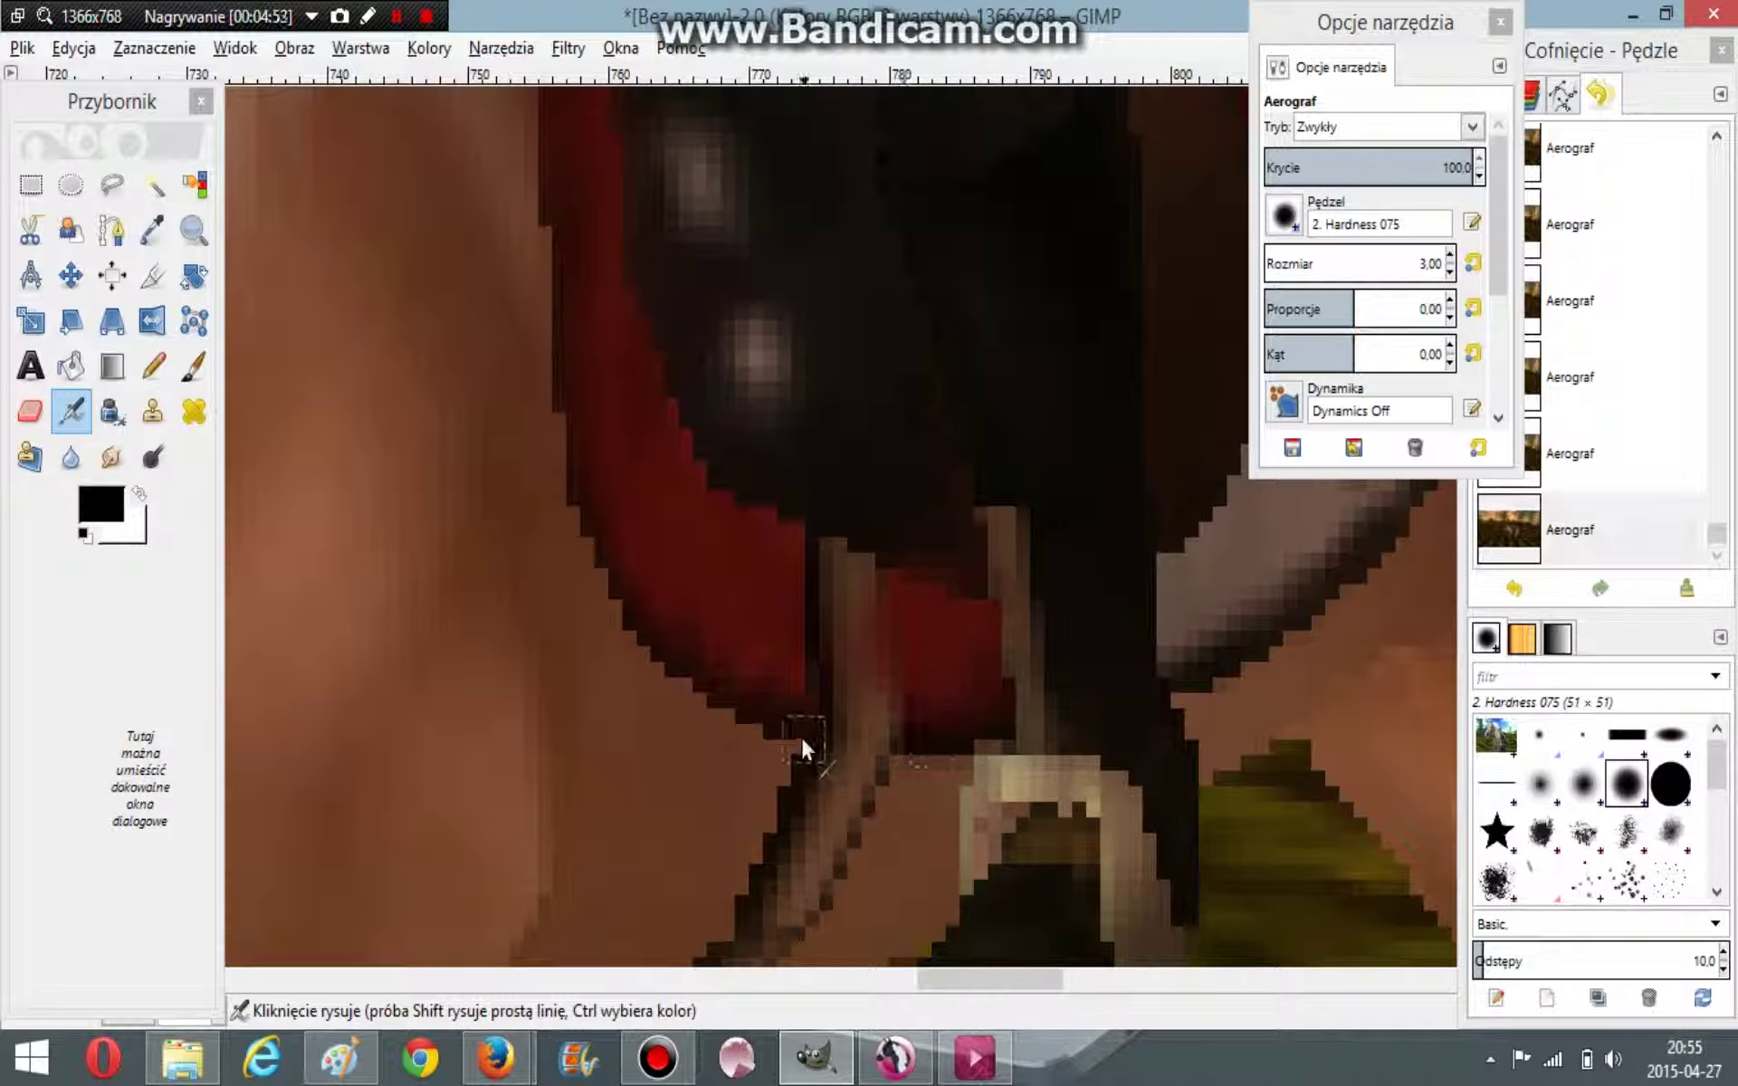
pyautogui.moveTo(679, 665)
pyautogui.mouseDown()
pyautogui.moveTo(641, 619)
pyautogui.moveTo(590, 476)
pyautogui.mouseUp()
pyautogui.scroll(5, 961, 858)
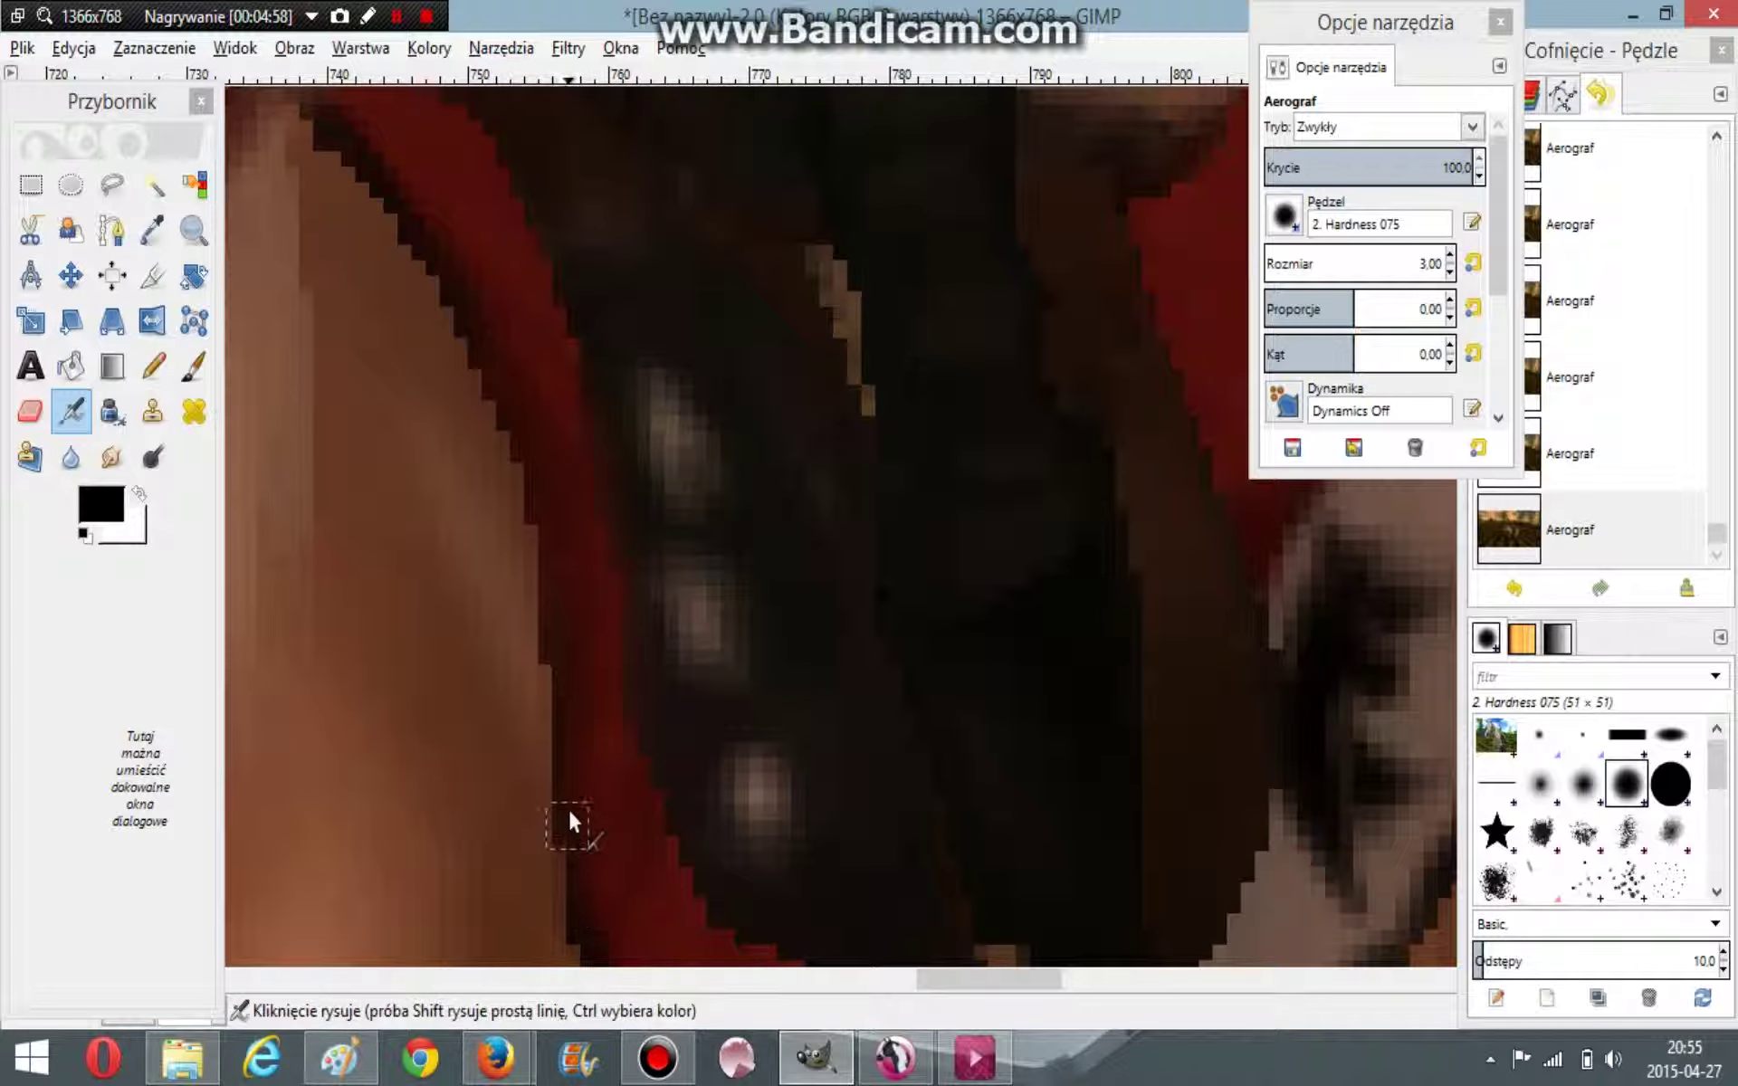
pyautogui.moveTo(565, 731); pyautogui.dragTo(579, 940)
pyautogui.click(538, 646)
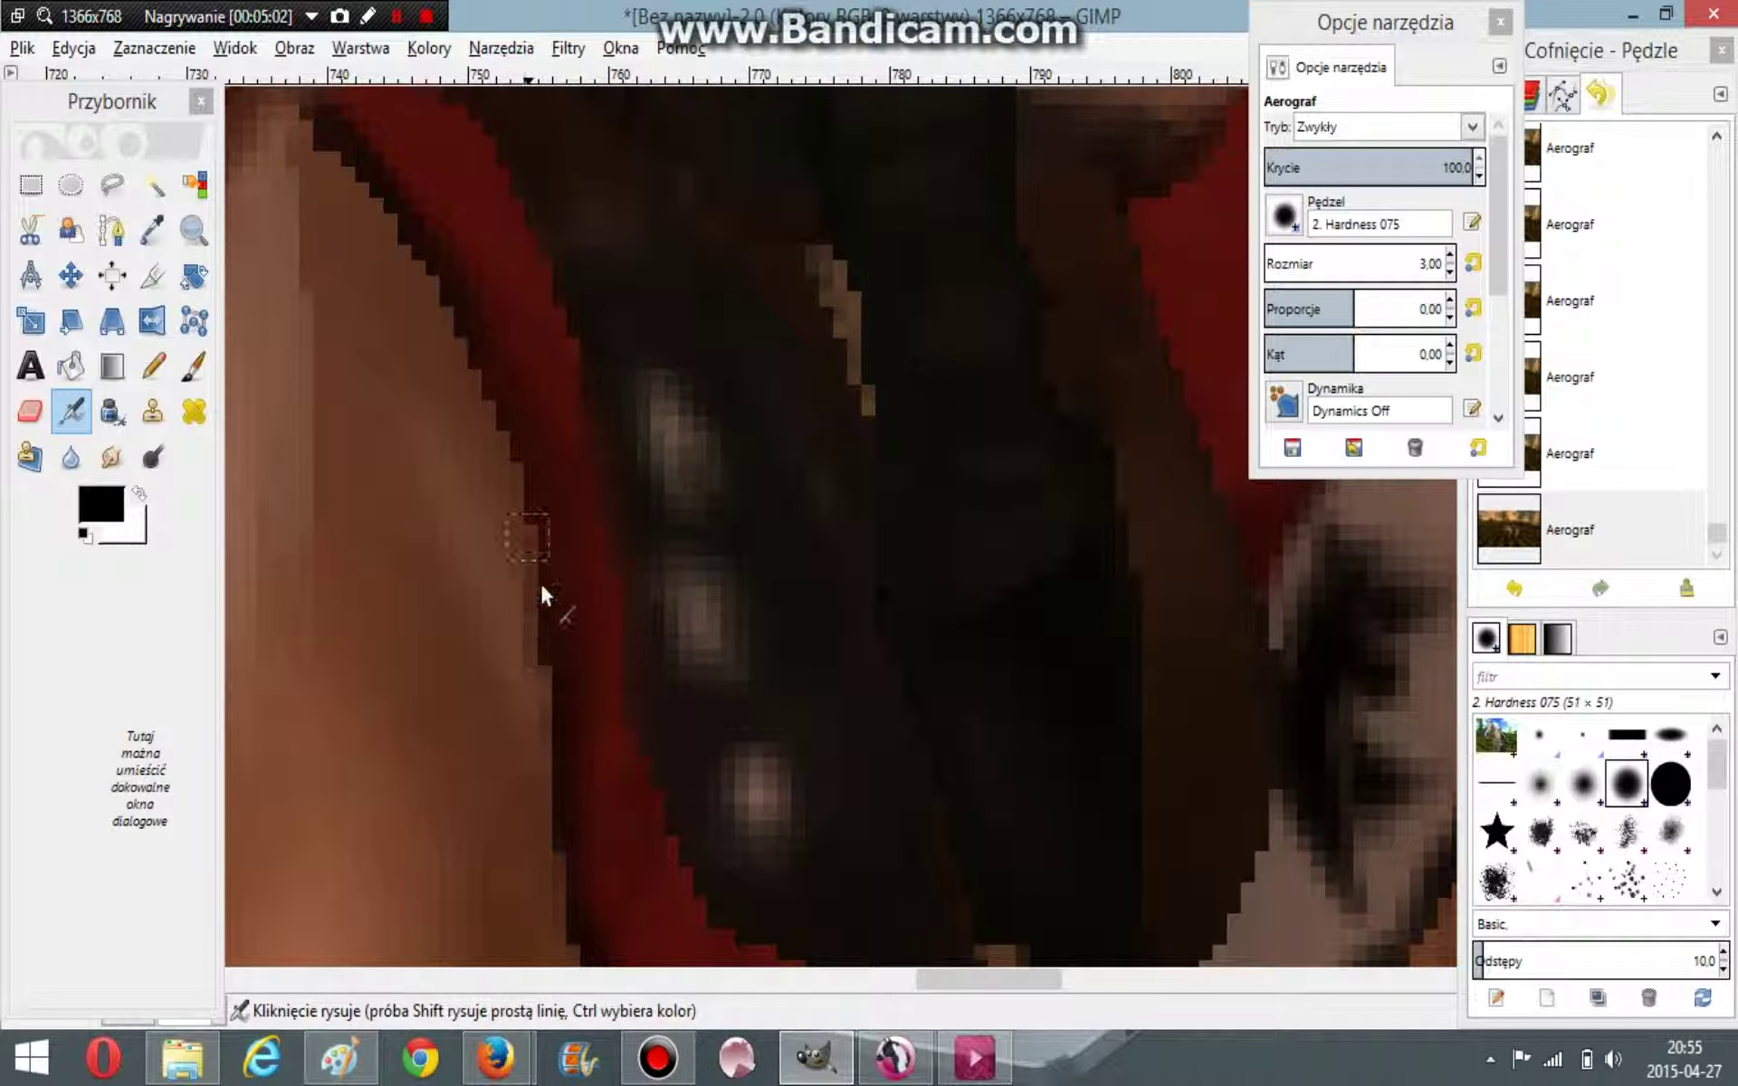
pyautogui.scroll(5, 543, 577)
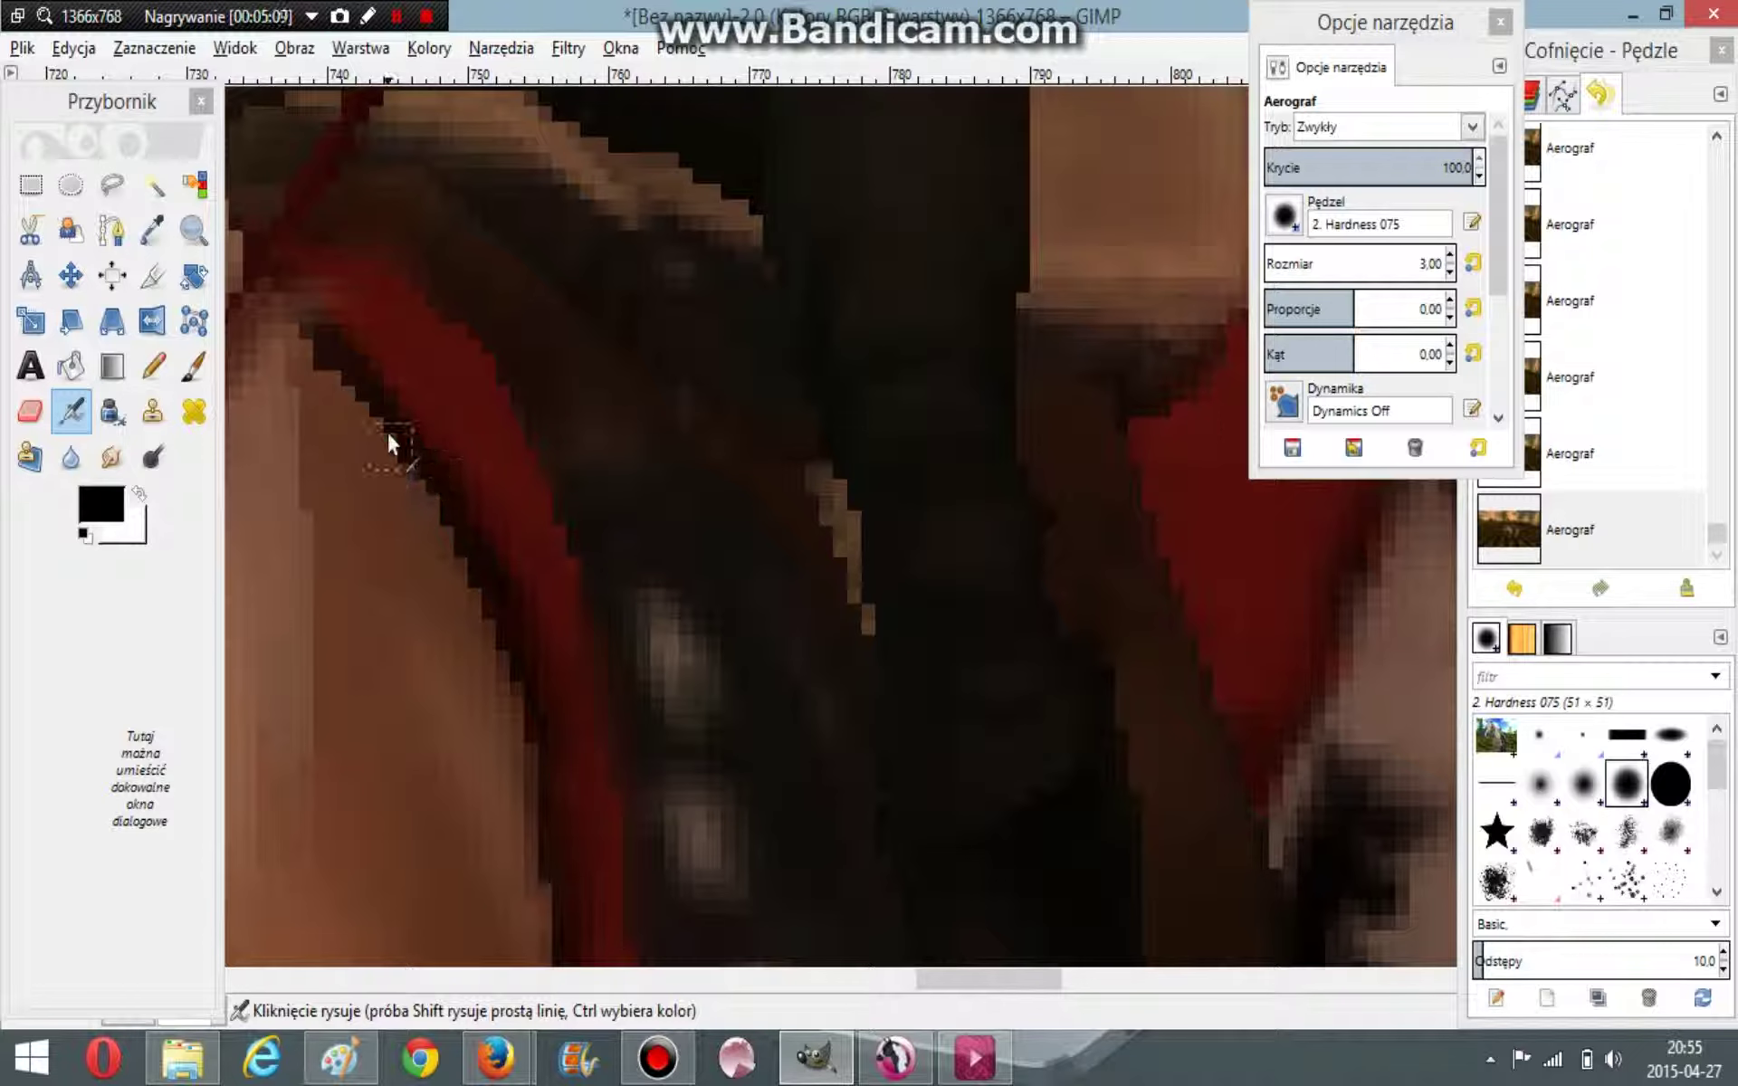
pyautogui.click(364, 372)
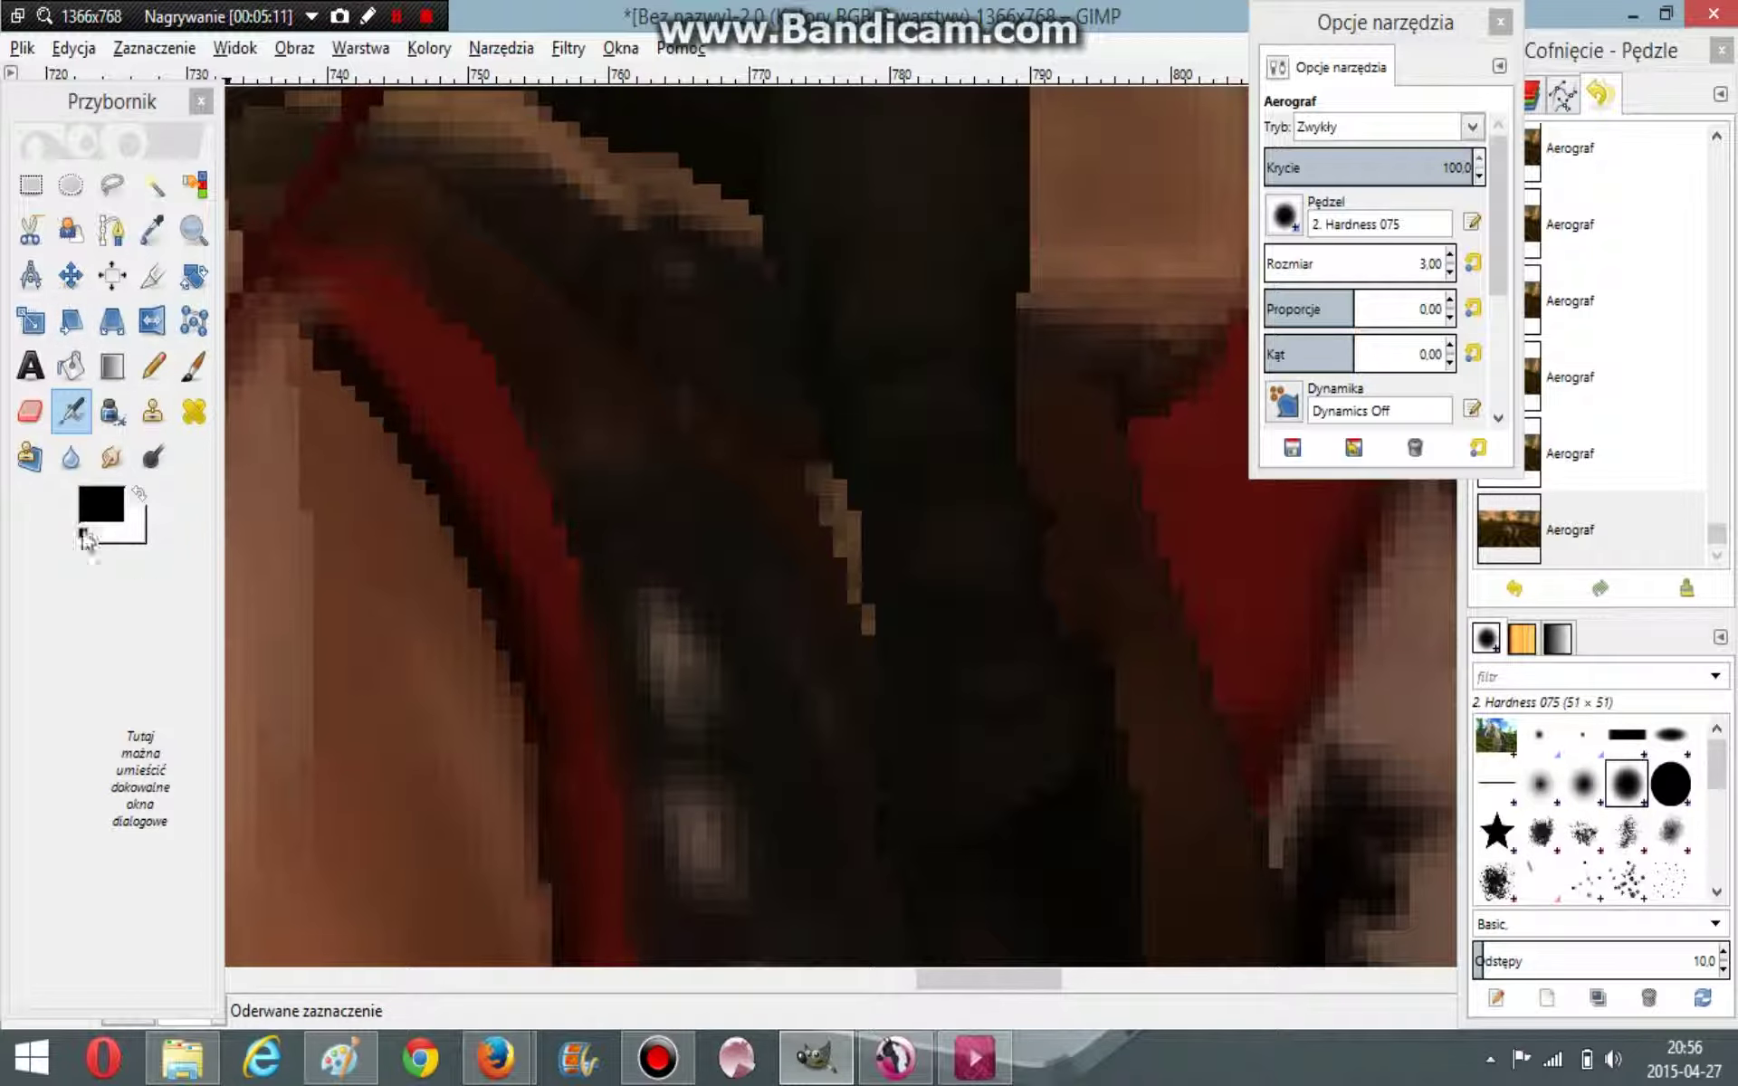
# Step: Change the foreground colour to white and airbrush the light spots on the front of the saddle
pyautogui.click(103, 518)
pyautogui.click(85, 492)
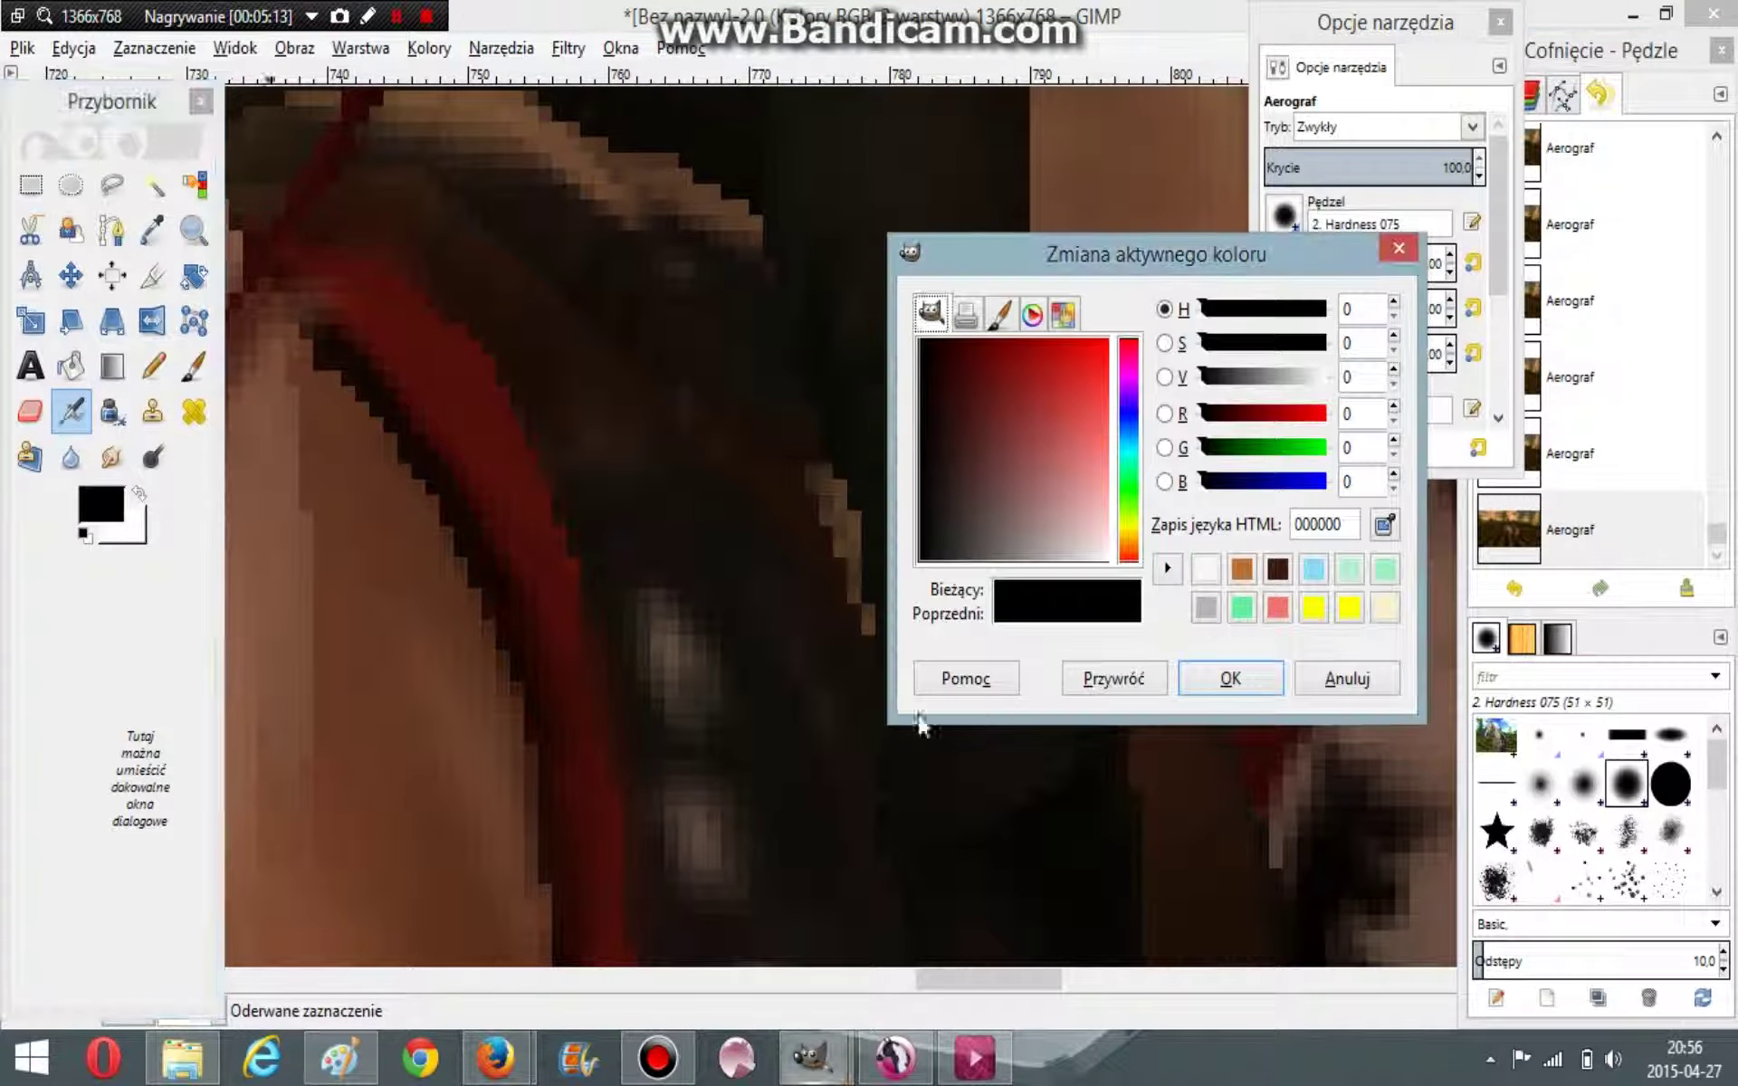
pyautogui.click(1209, 569)
pyautogui.click(1230, 678)
pyautogui.click(676, 654)
pyautogui.click(706, 834)
# Step: Examine the whole horse and rider, and inspect the front-most hind hoof up close
pyautogui.click(194, 230)
pyautogui.click(804, 566)
pyautogui.click(806, 585)
pyautogui.click(805, 585)
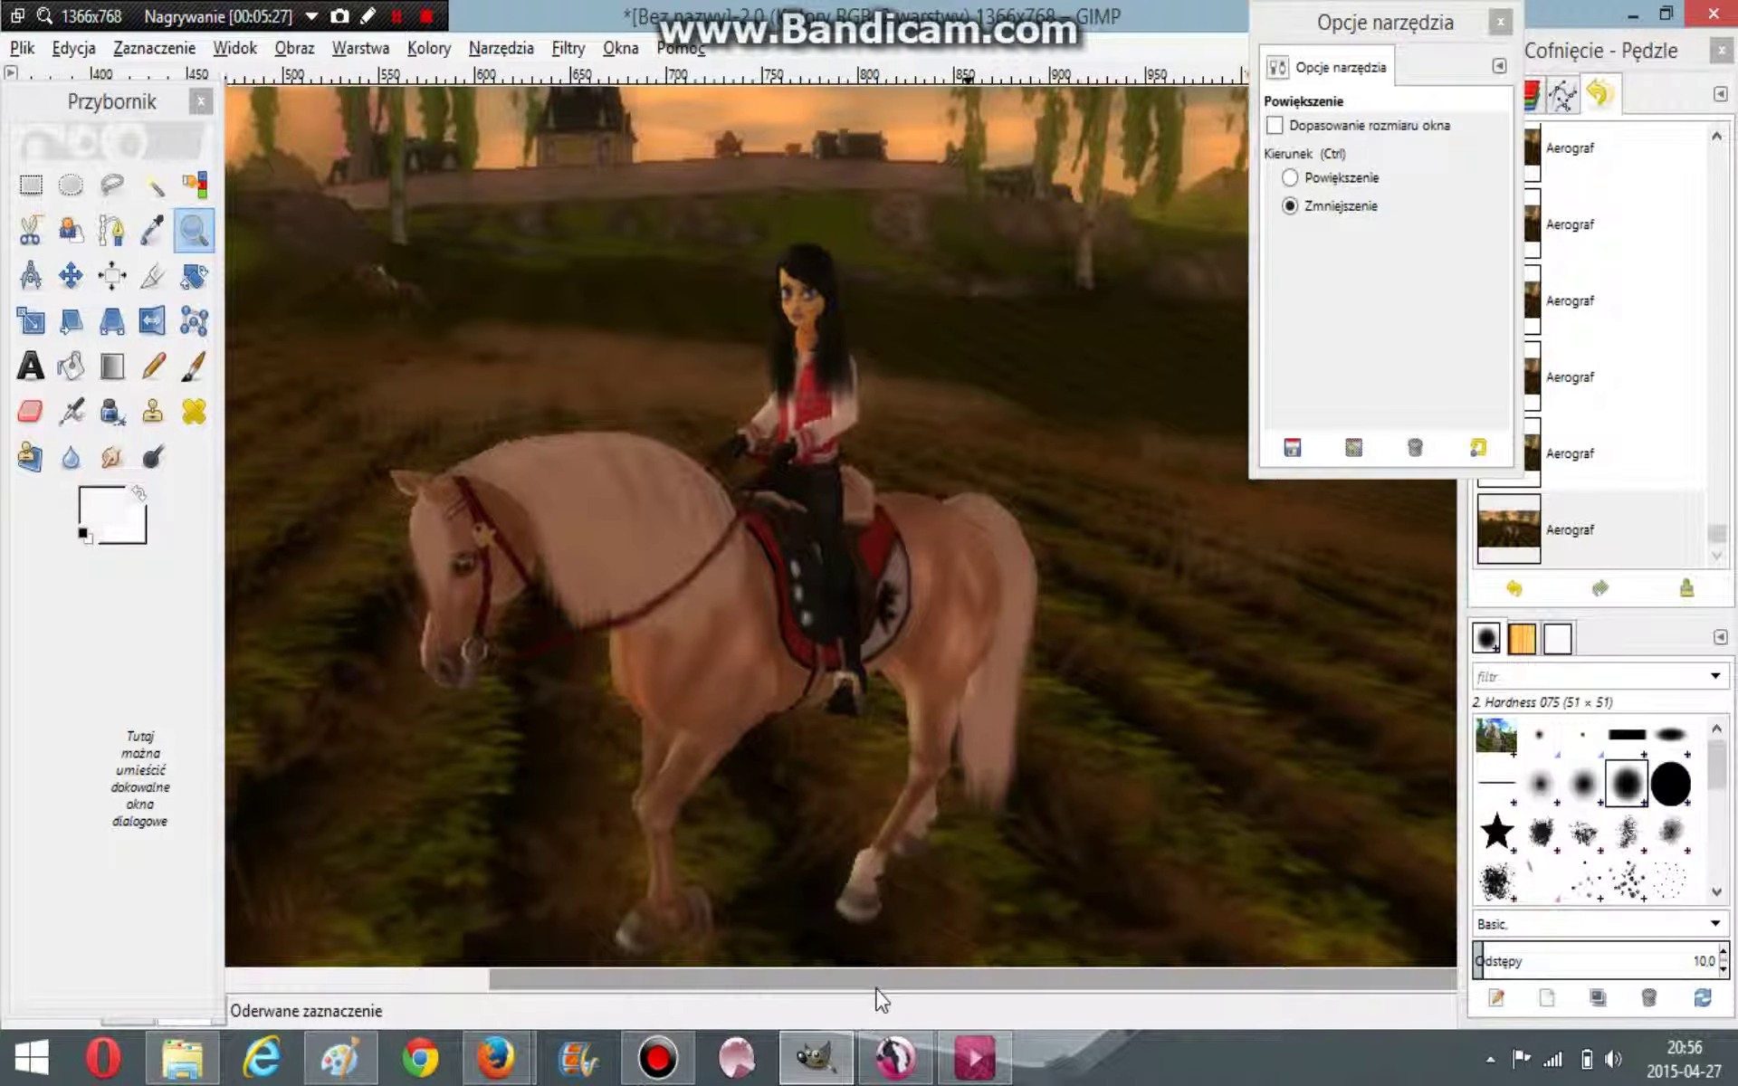
pyautogui.scroll(-5, 972, 596)
pyautogui.scroll(3, 878, 548)
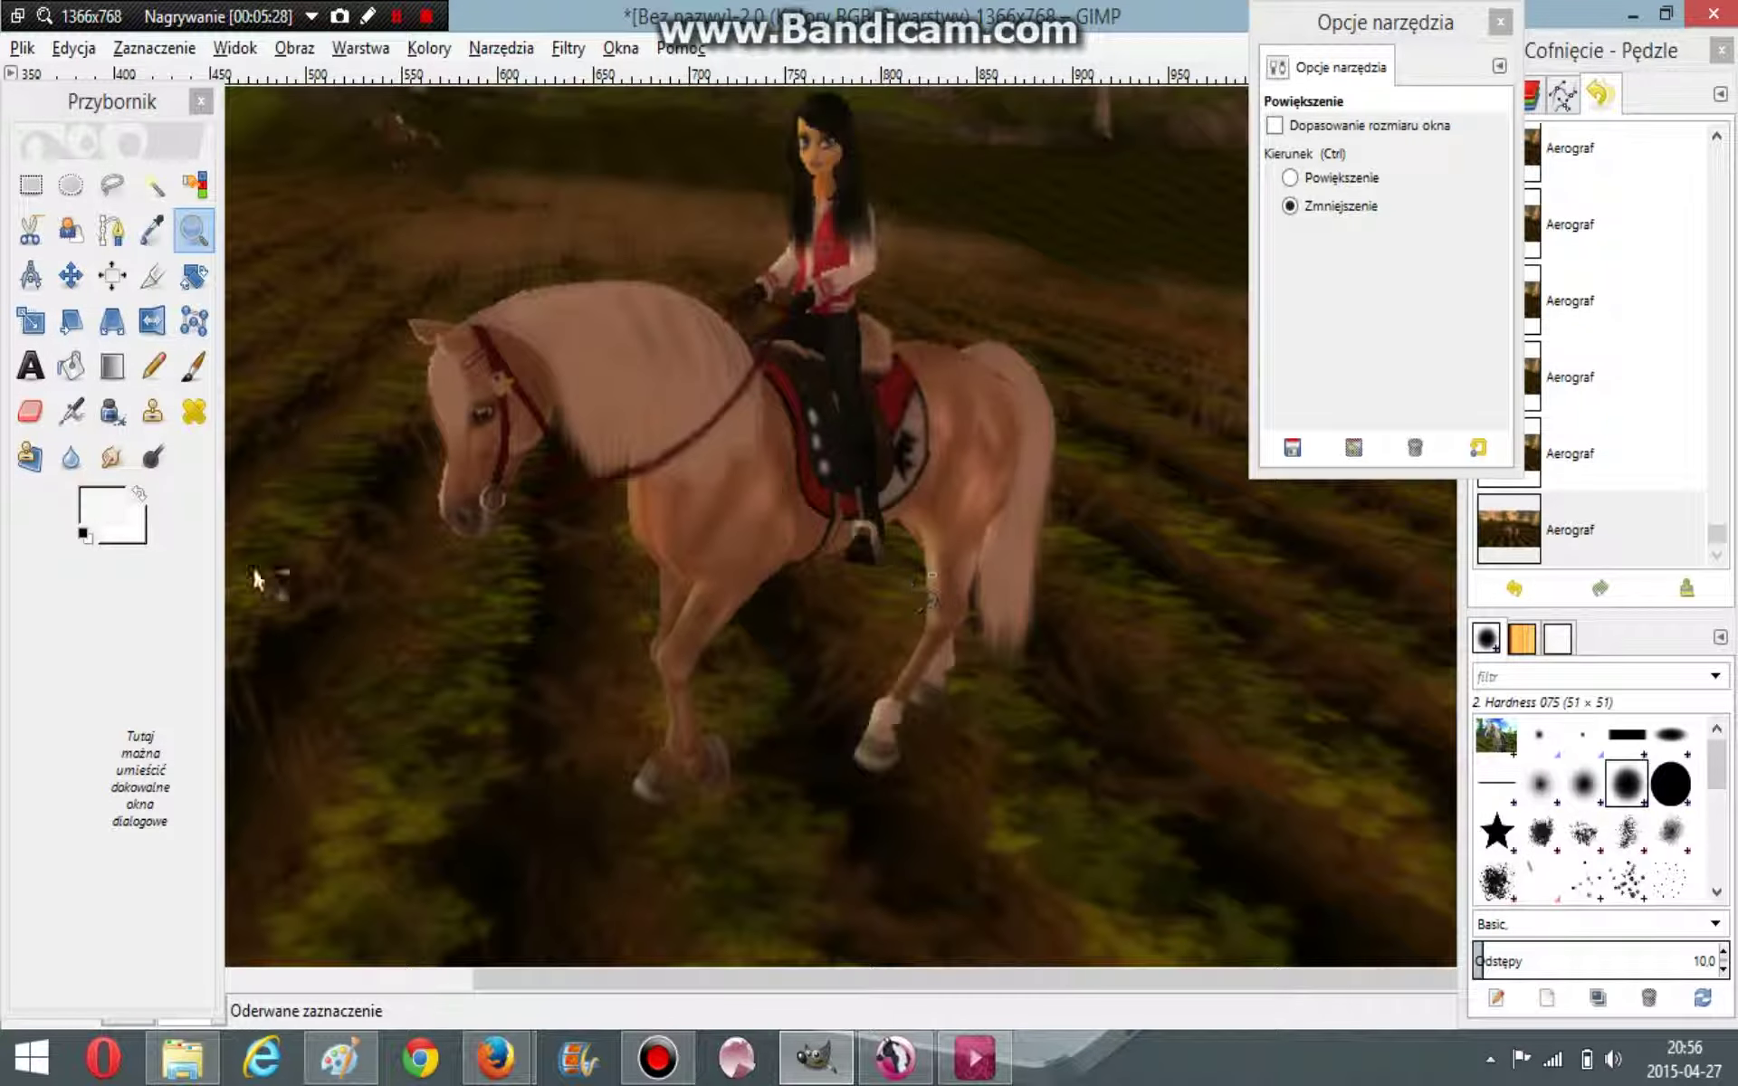
pyautogui.click(152, 230)
pyautogui.click(194, 230)
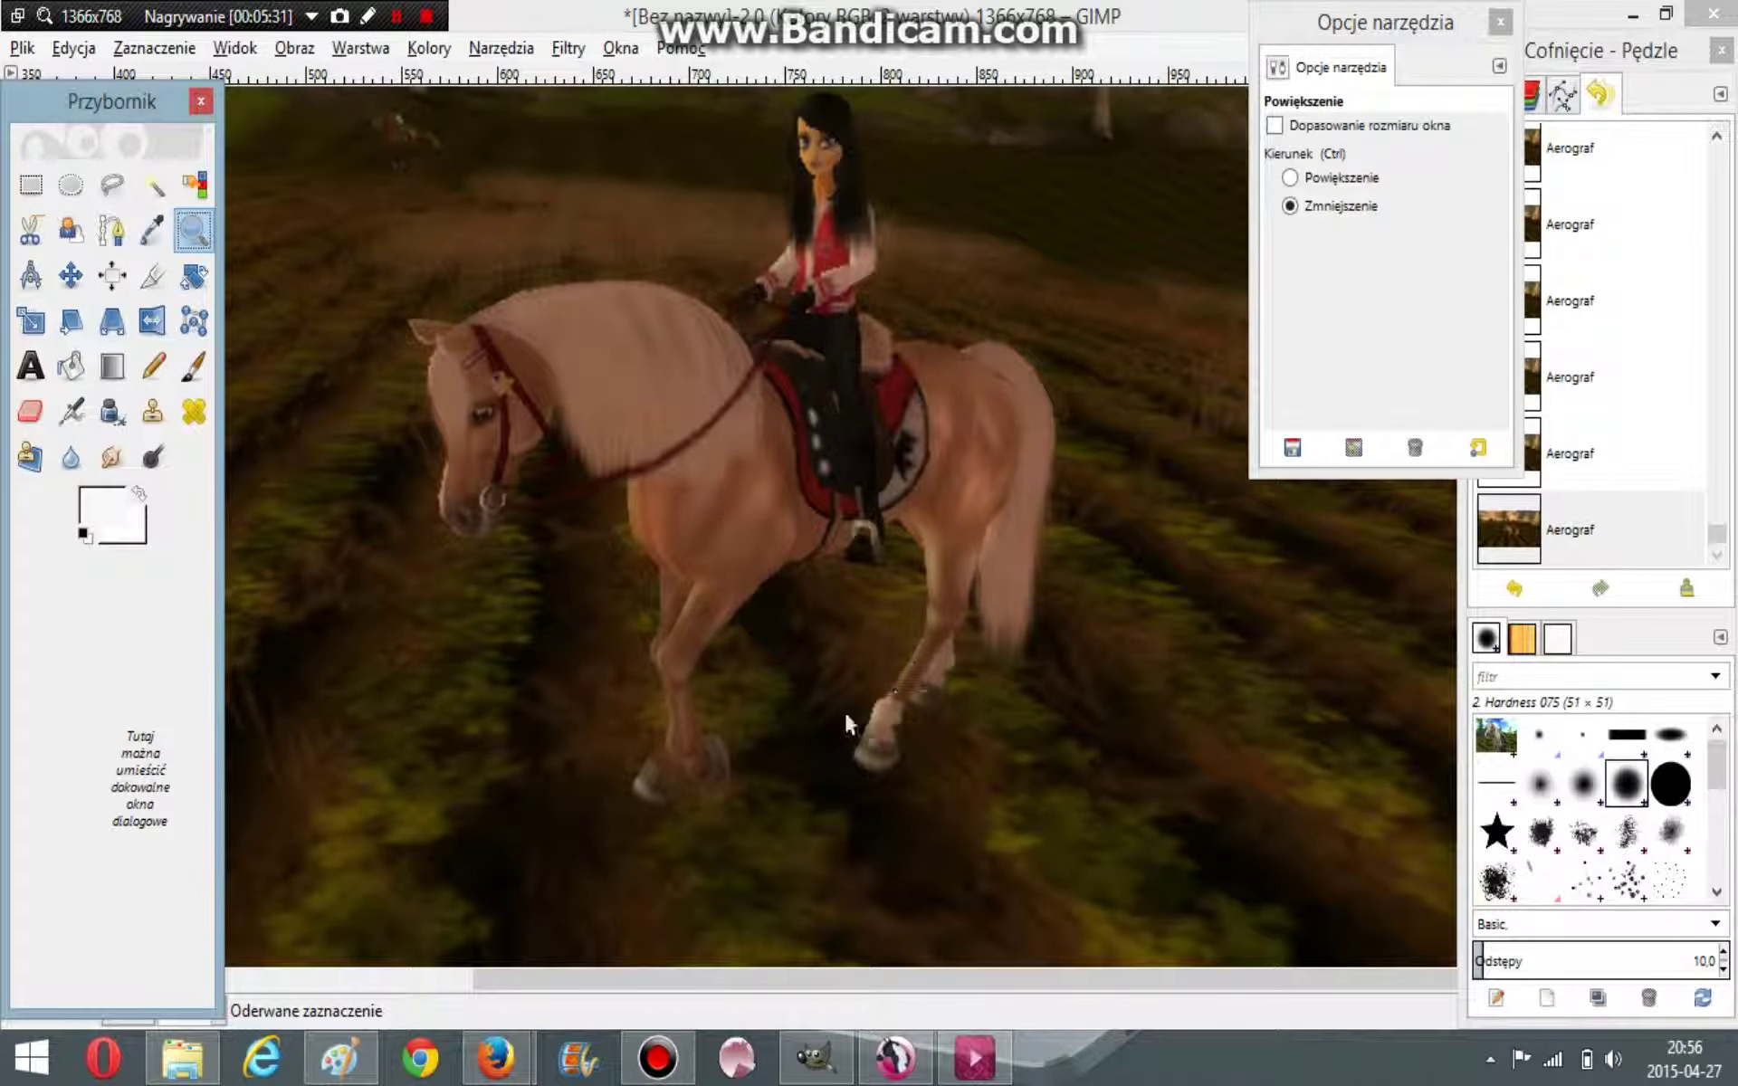
pyautogui.click(891, 700)
pyautogui.click(1292, 178)
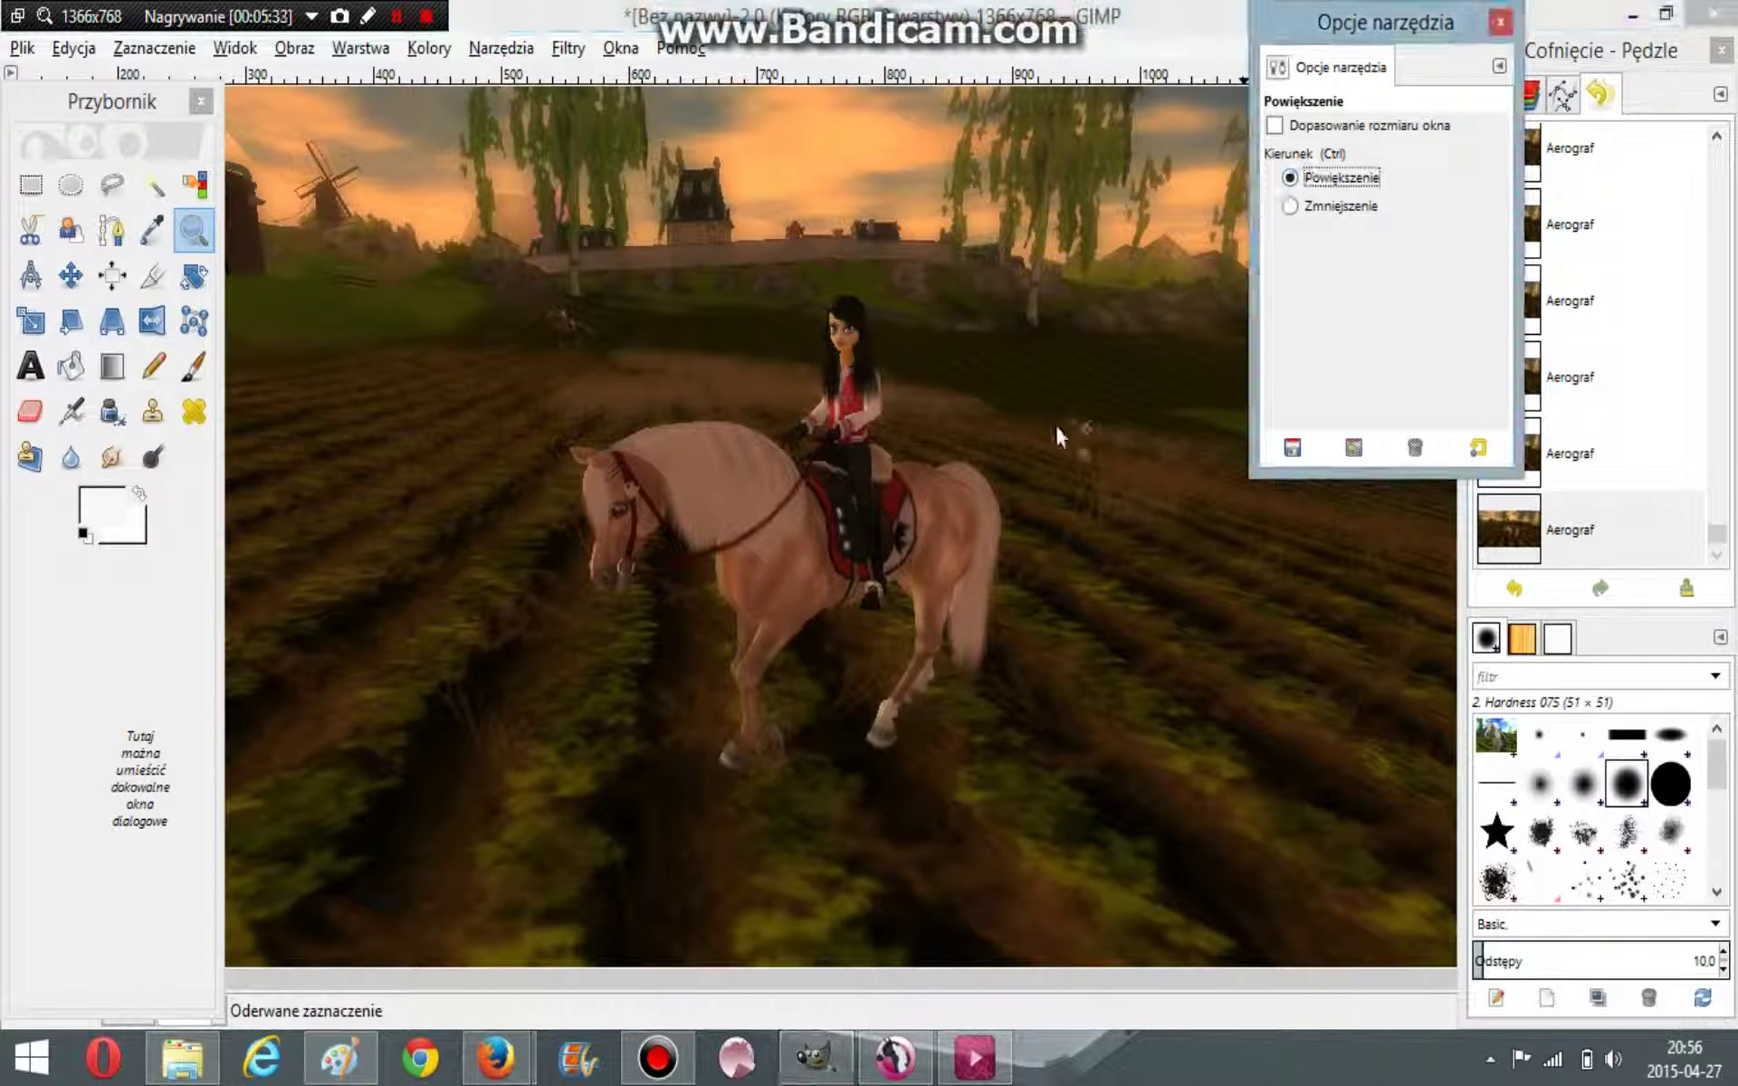
pyautogui.click(905, 730)
pyautogui.click(876, 710)
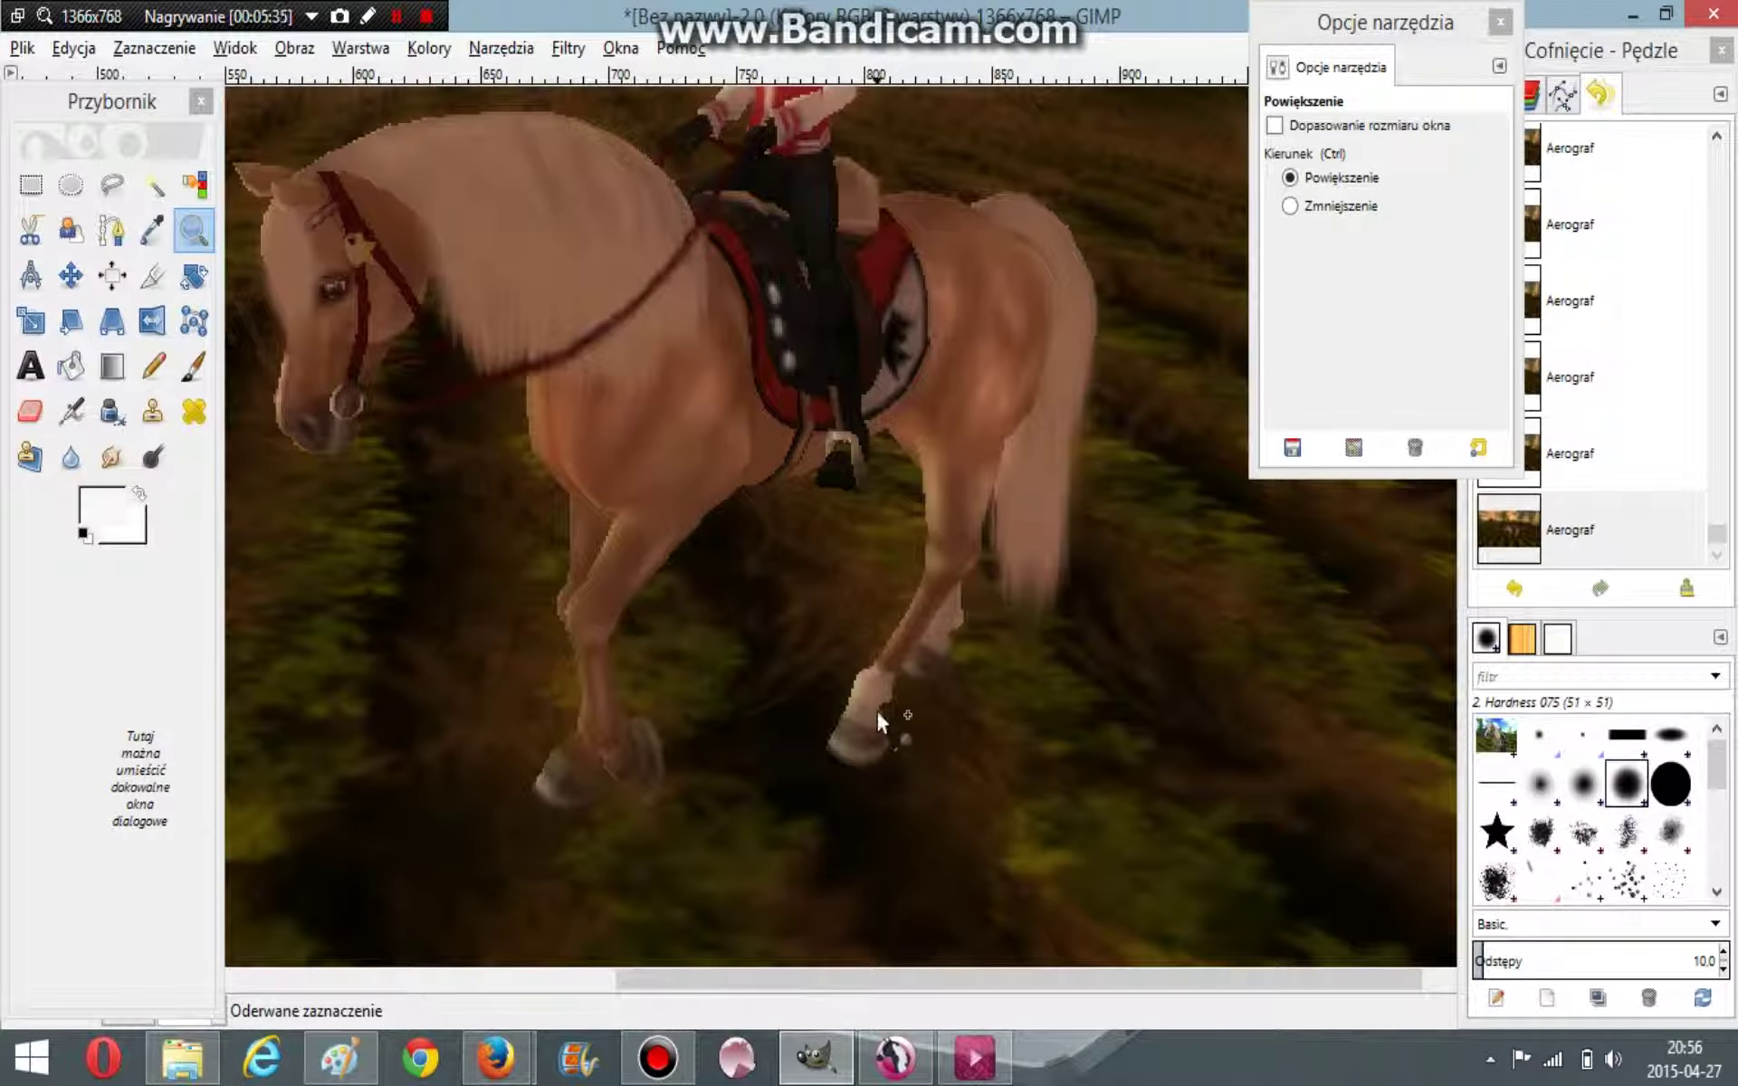
pyautogui.click(877, 710)
pyautogui.click(876, 710)
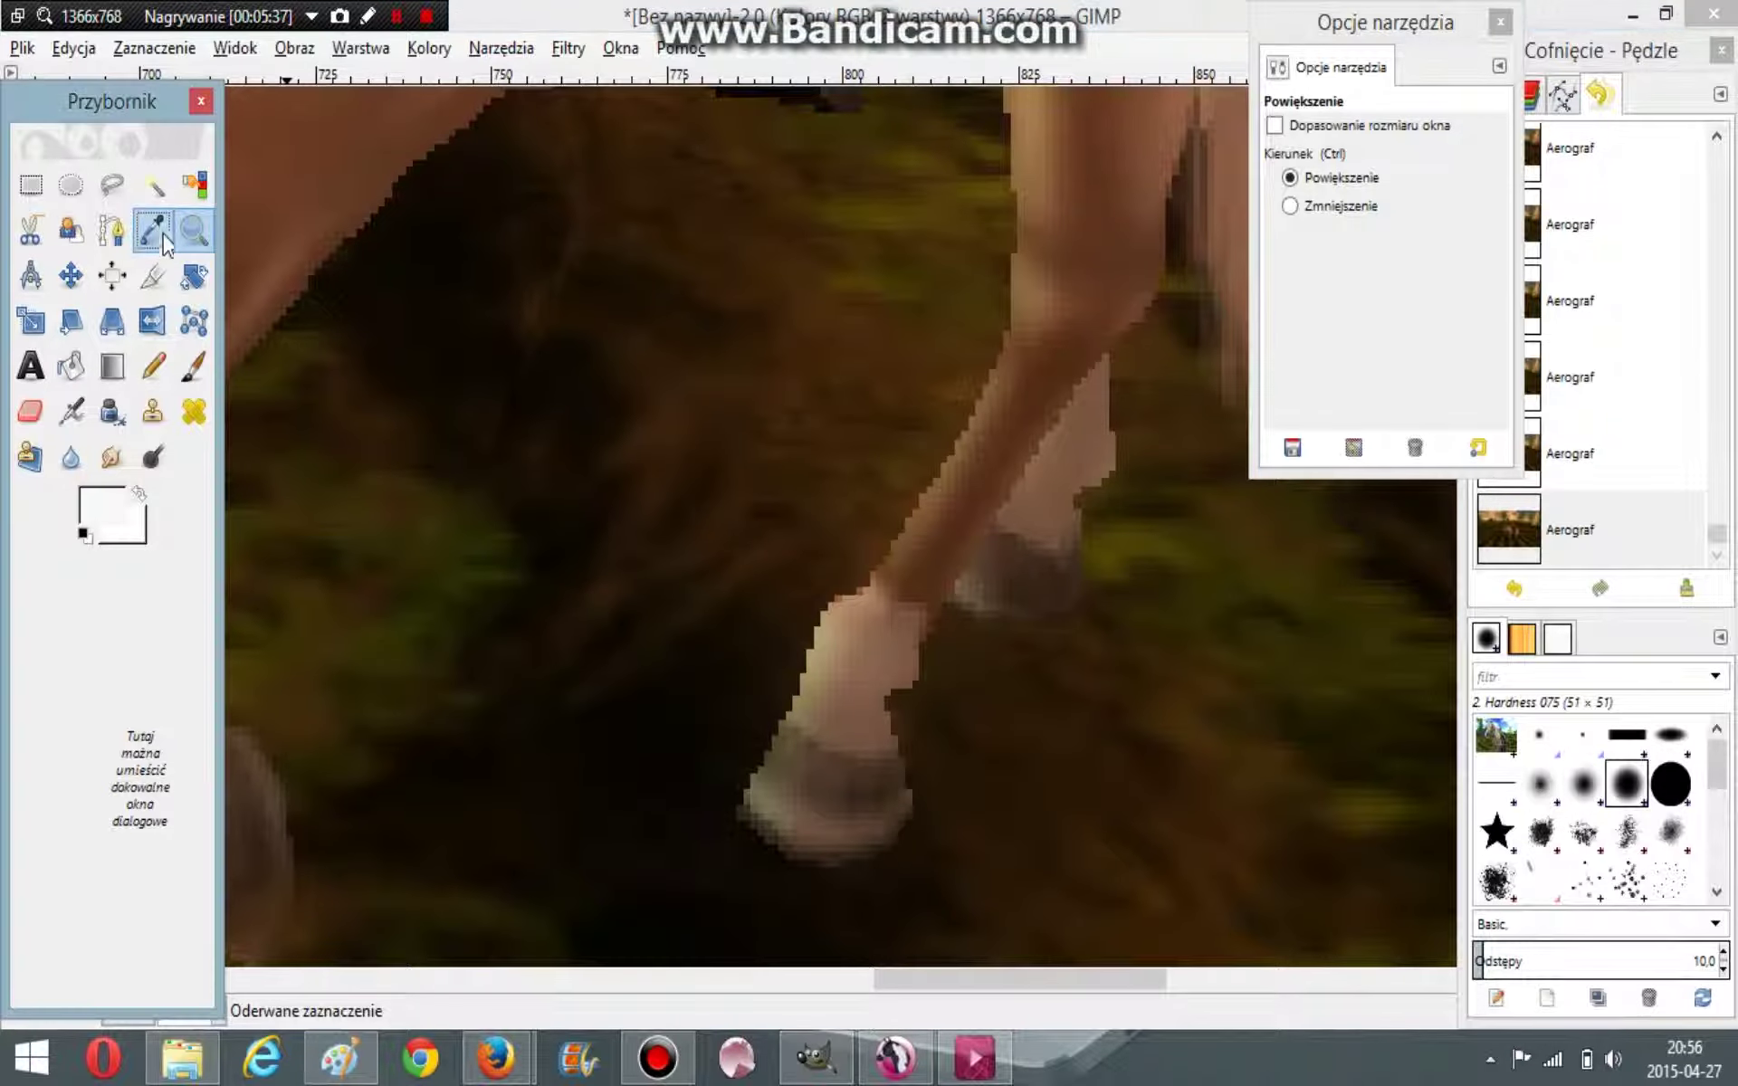
pyautogui.click(850, 679)
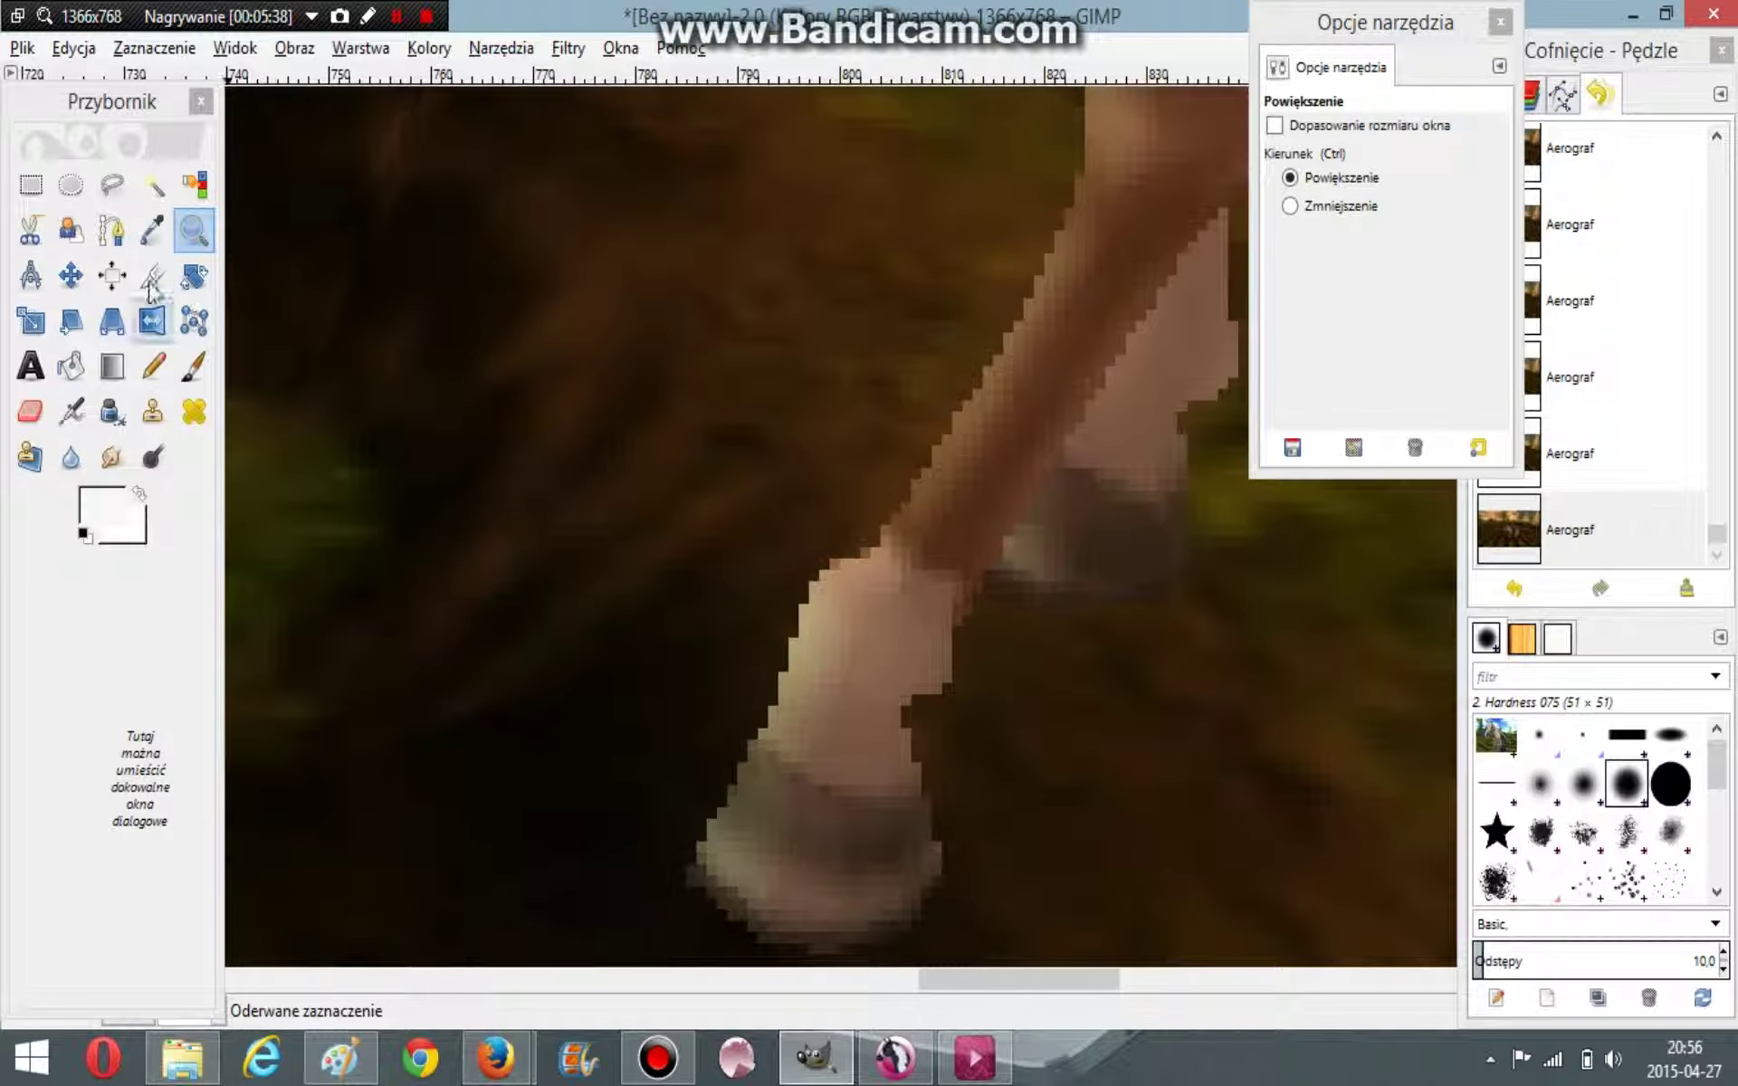
# Step: Sample light beige from the hind leg's sock and airbrush over the sock above the hoof at brush size 8
pyautogui.click(152, 229)
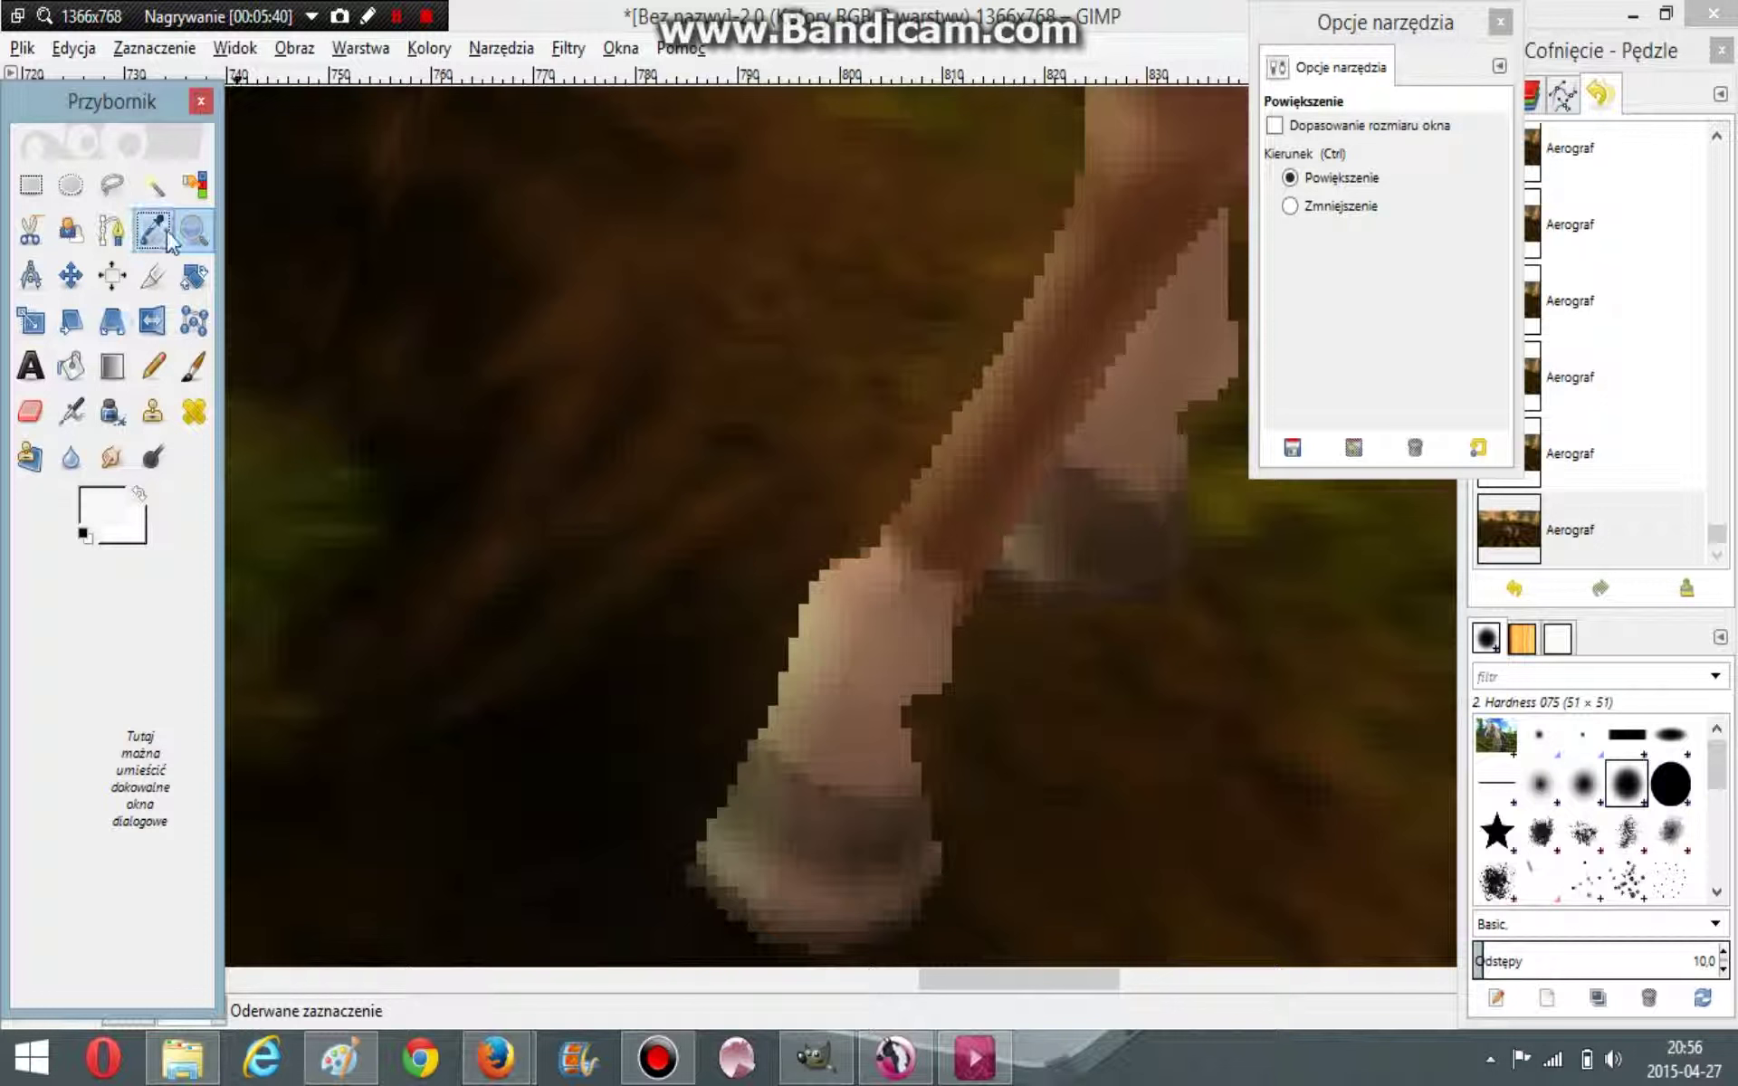
pyautogui.click(768, 711)
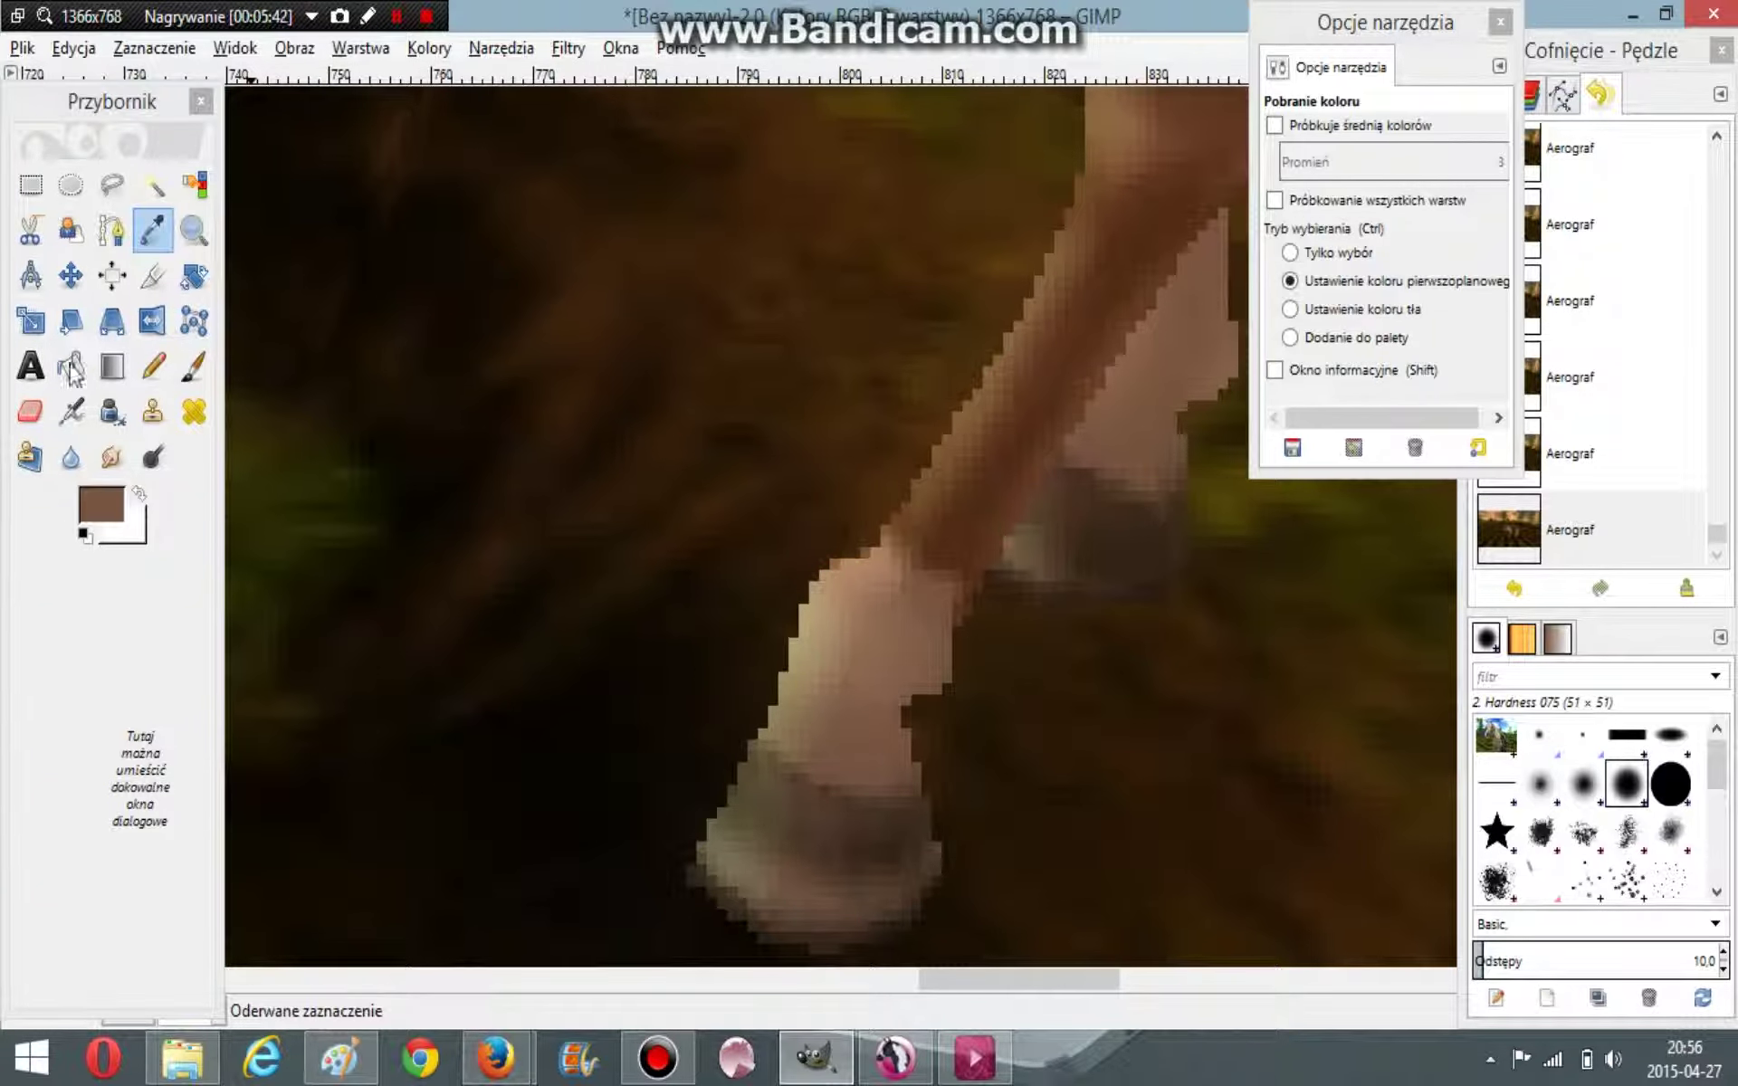
pyautogui.click(865, 584)
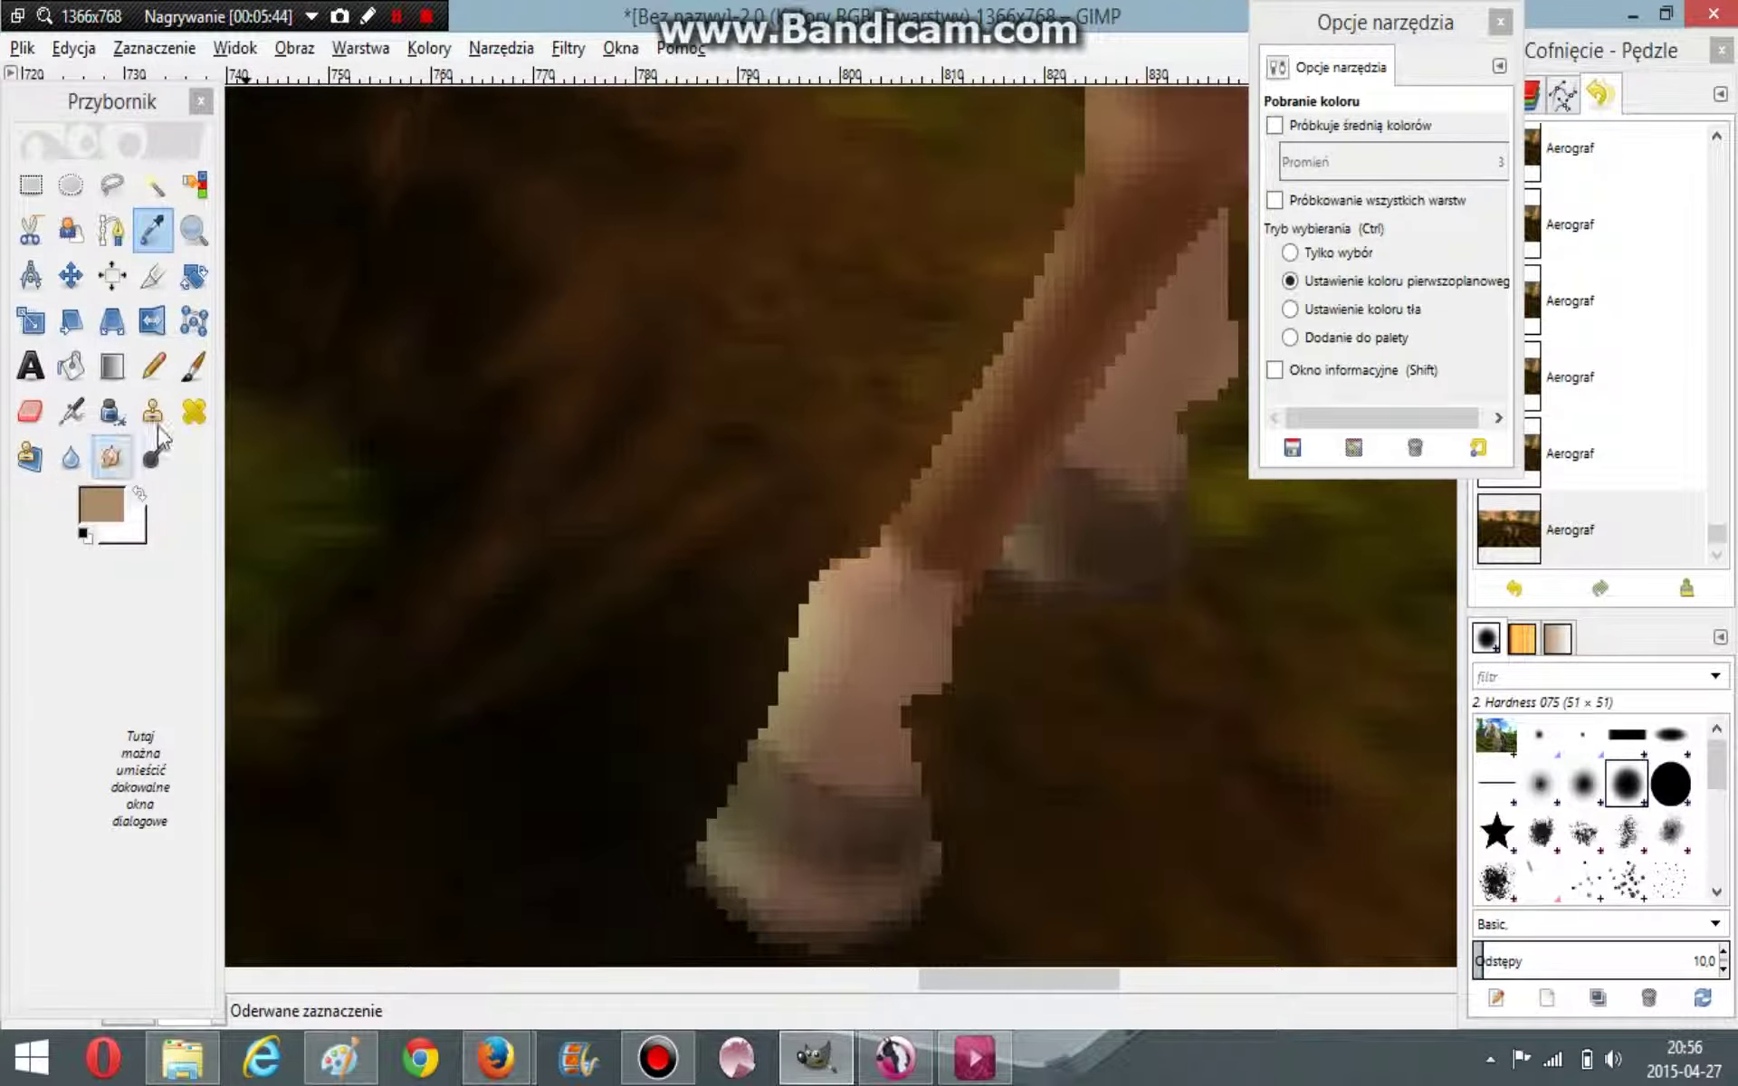
pyautogui.click(828, 592)
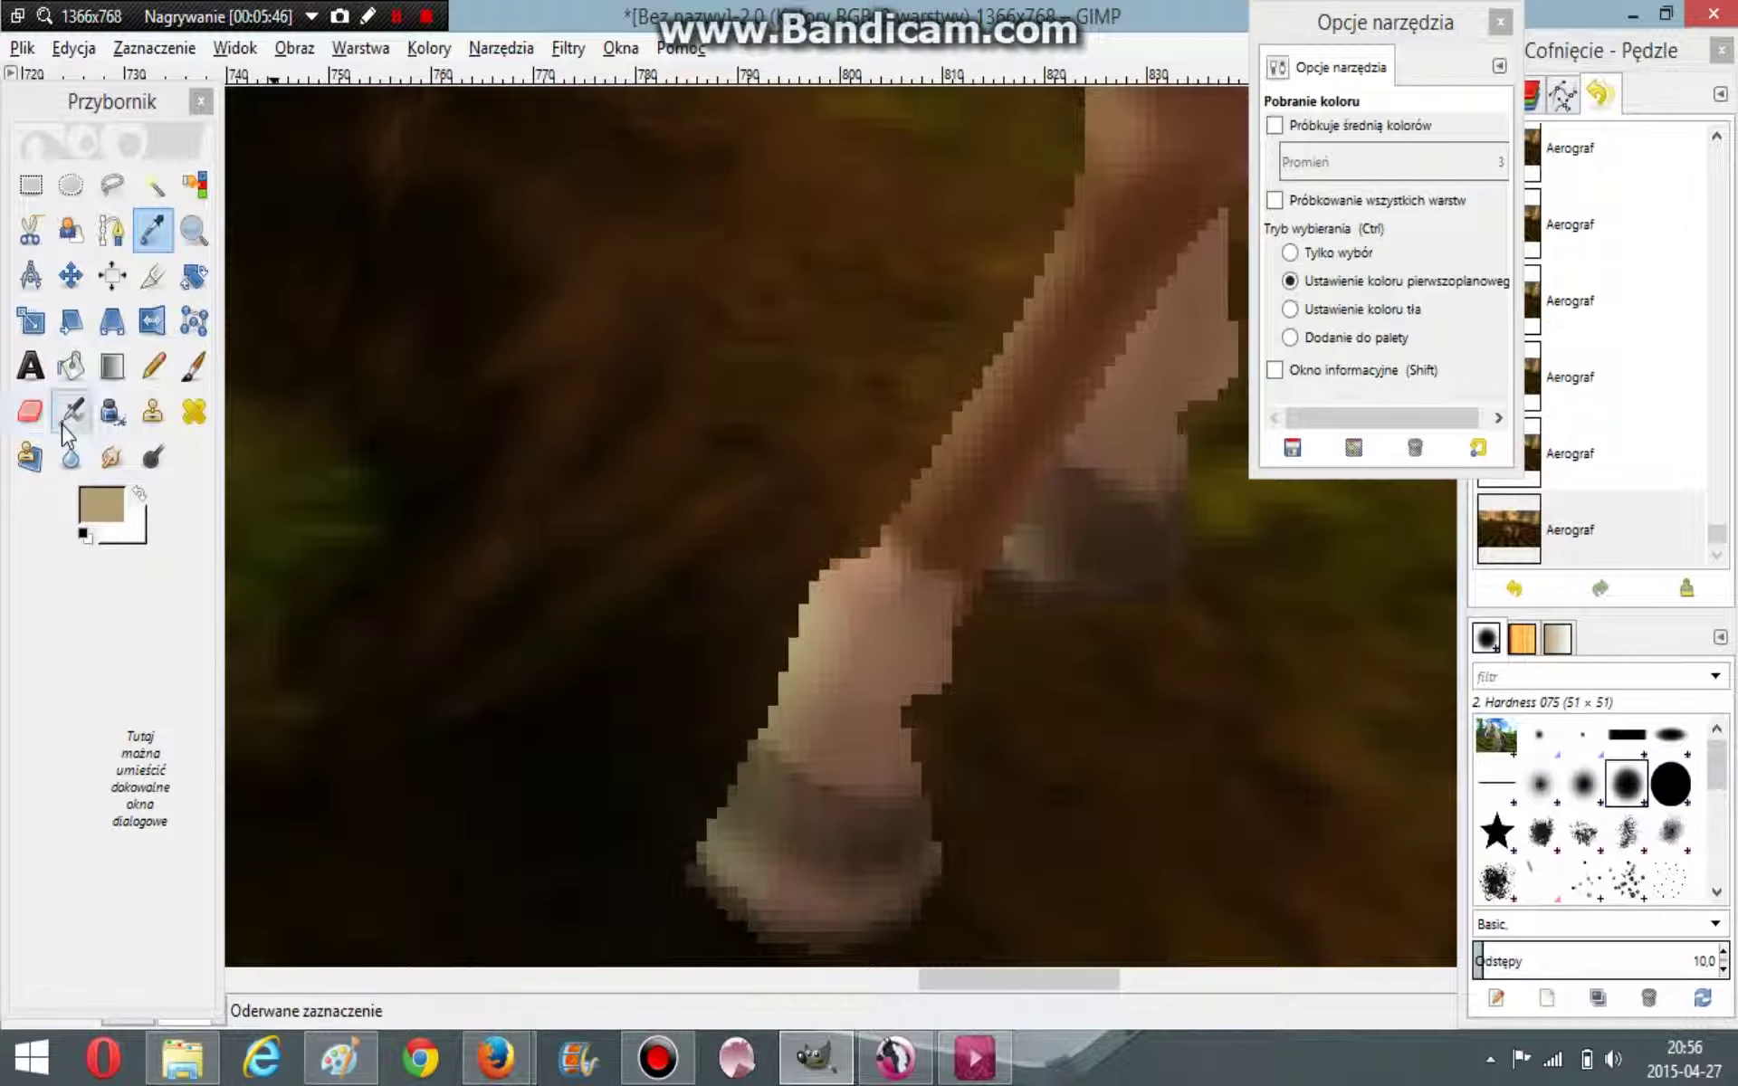
pyautogui.press('a')
pyautogui.click(1449, 256)
pyautogui.click(1449, 256)
pyautogui.click(1449, 256)
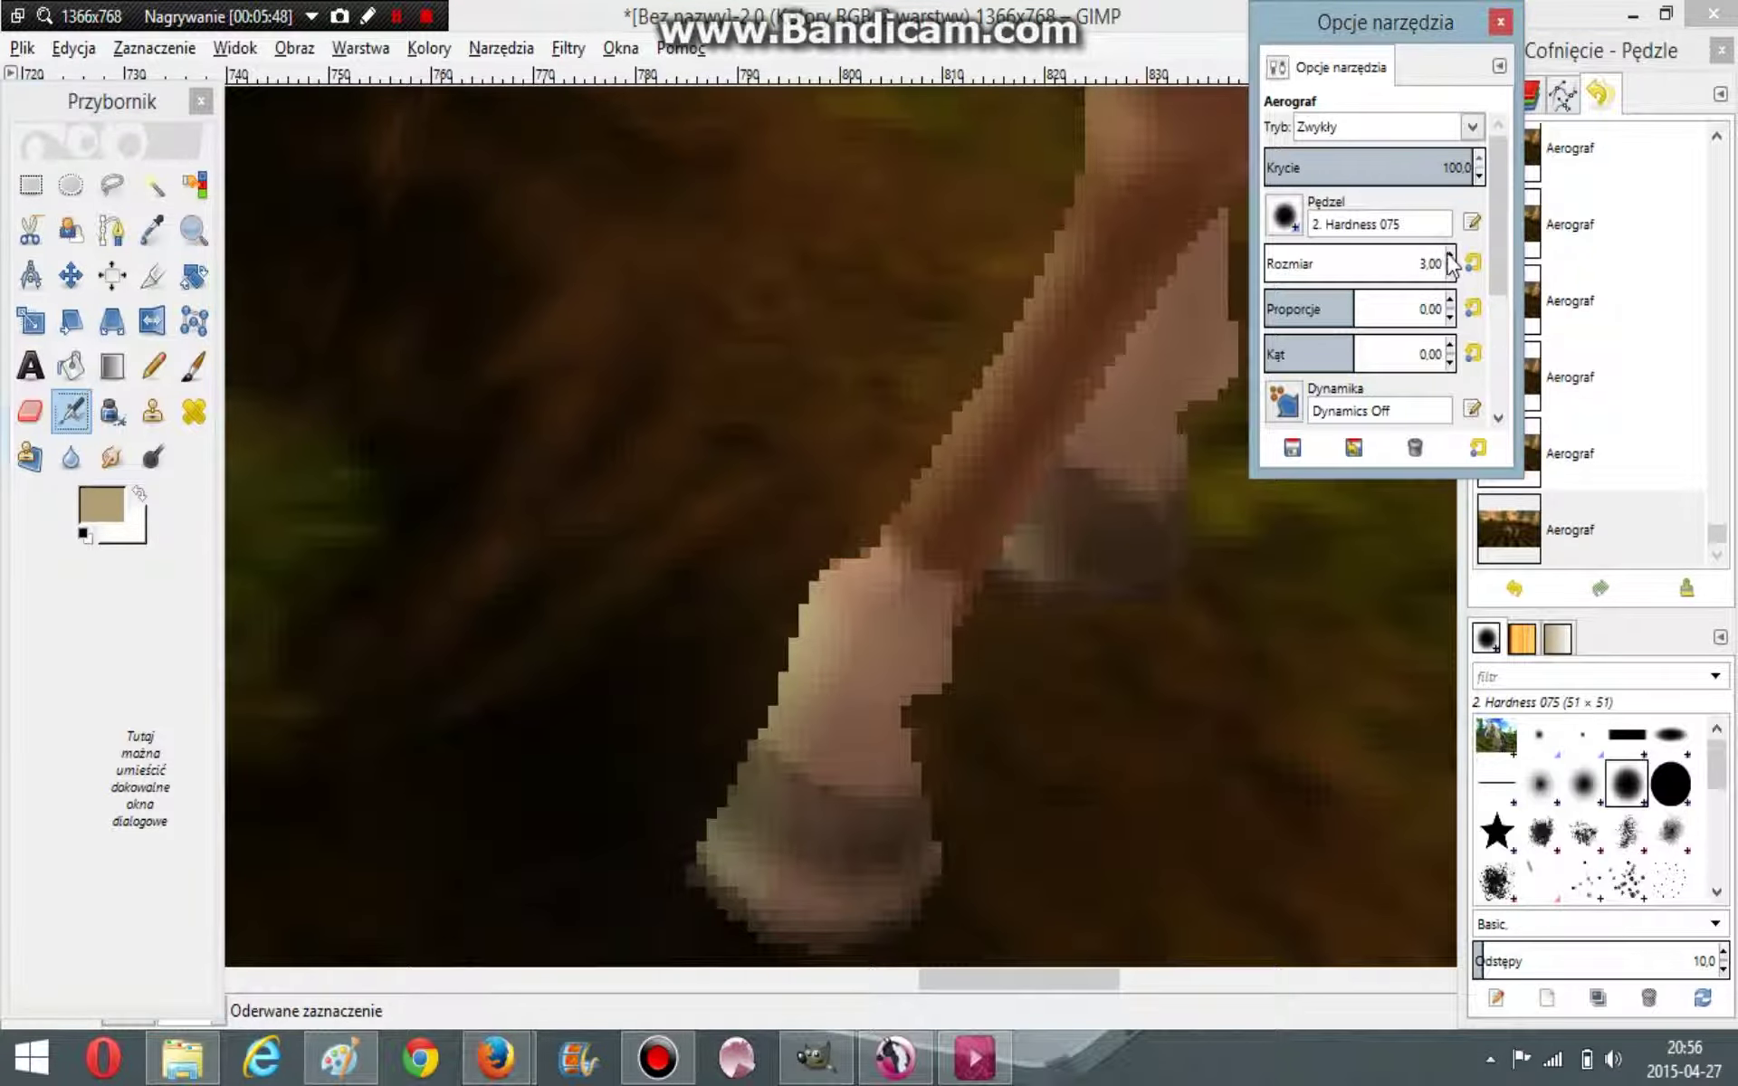
pyautogui.click(1449, 256)
pyautogui.click(1449, 256)
pyautogui.moveTo(866, 746)
pyautogui.mouseDown()
pyautogui.moveTo(806, 698)
pyautogui.moveTo(863, 619)
pyautogui.moveTo(844, 724)
pyautogui.moveTo(896, 637)
pyautogui.moveTo(879, 725)
pyautogui.moveTo(906, 632)
pyautogui.moveTo(934, 636)
pyautogui.moveTo(889, 580)
pyautogui.moveTo(862, 603)
pyautogui.moveTo(849, 685)
pyautogui.moveTo(883, 751)
pyautogui.moveTo(842, 738)
pyautogui.mouseUp()
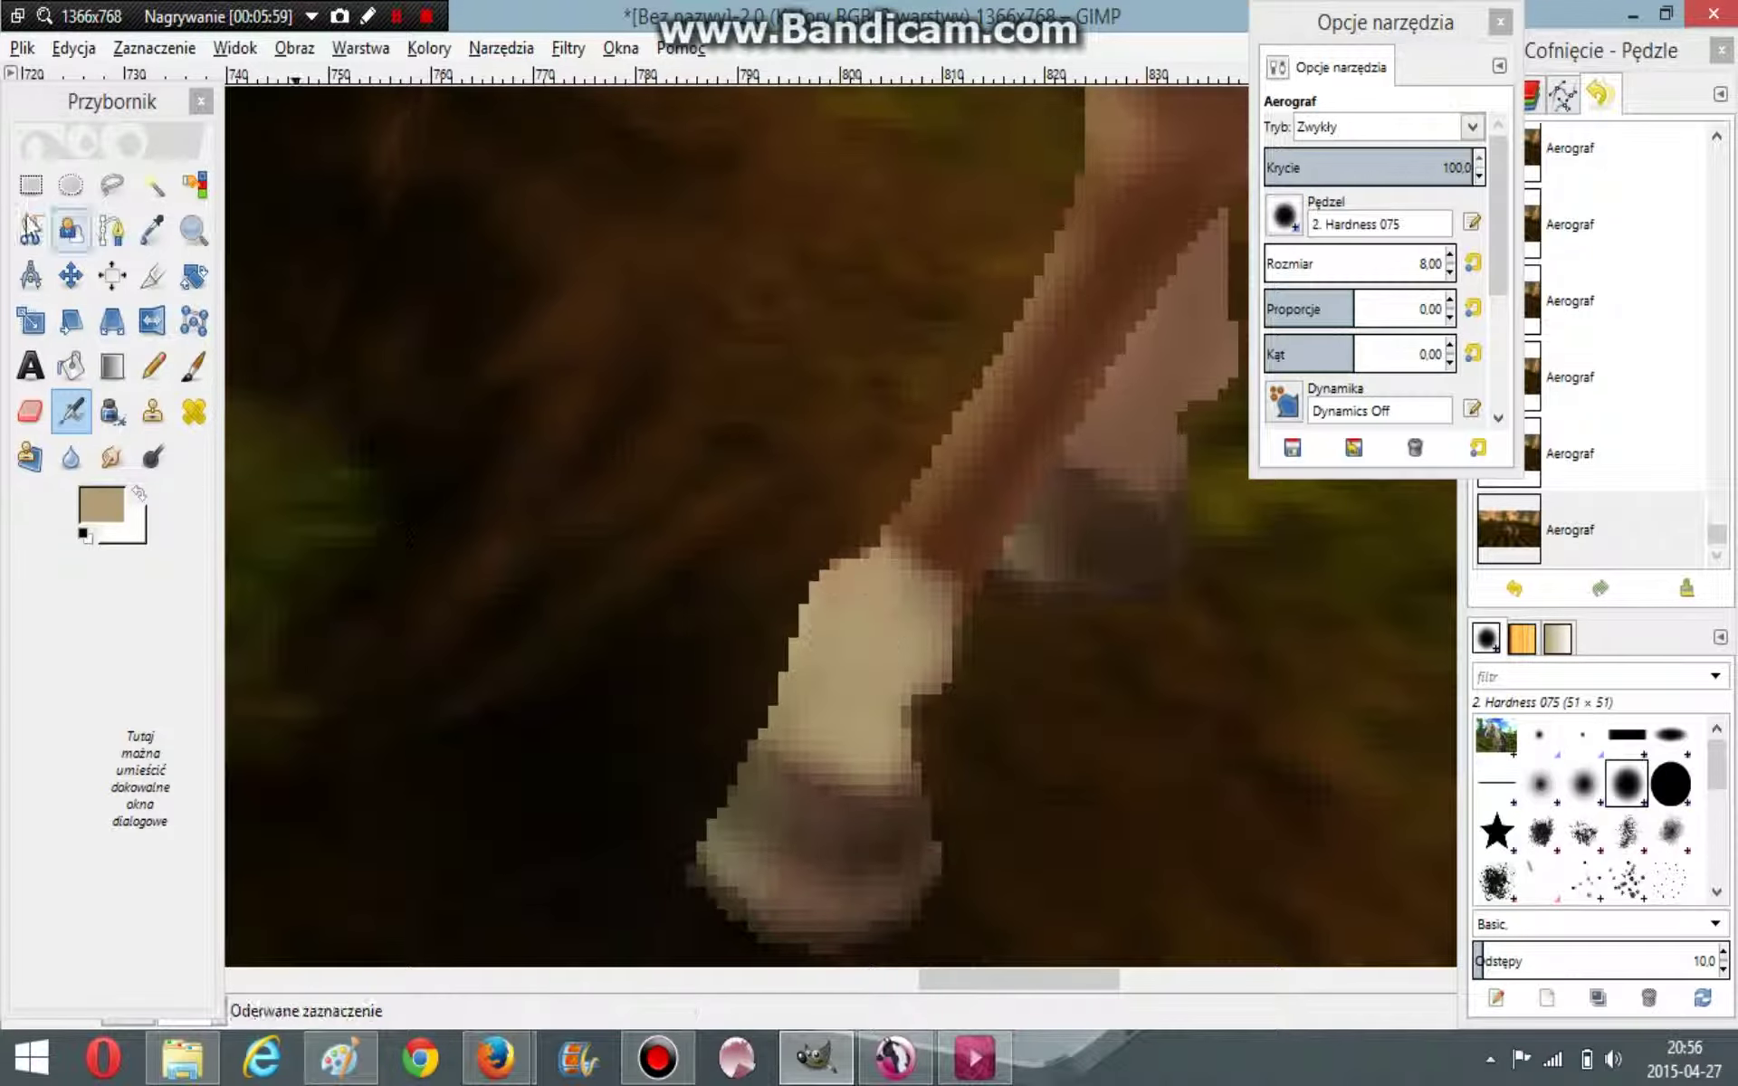
# Step: Airbrush the same beige over the other hind leg's sock and higher up the already painted hind leg
pyautogui.click(193, 230)
pyautogui.click(1312, 210)
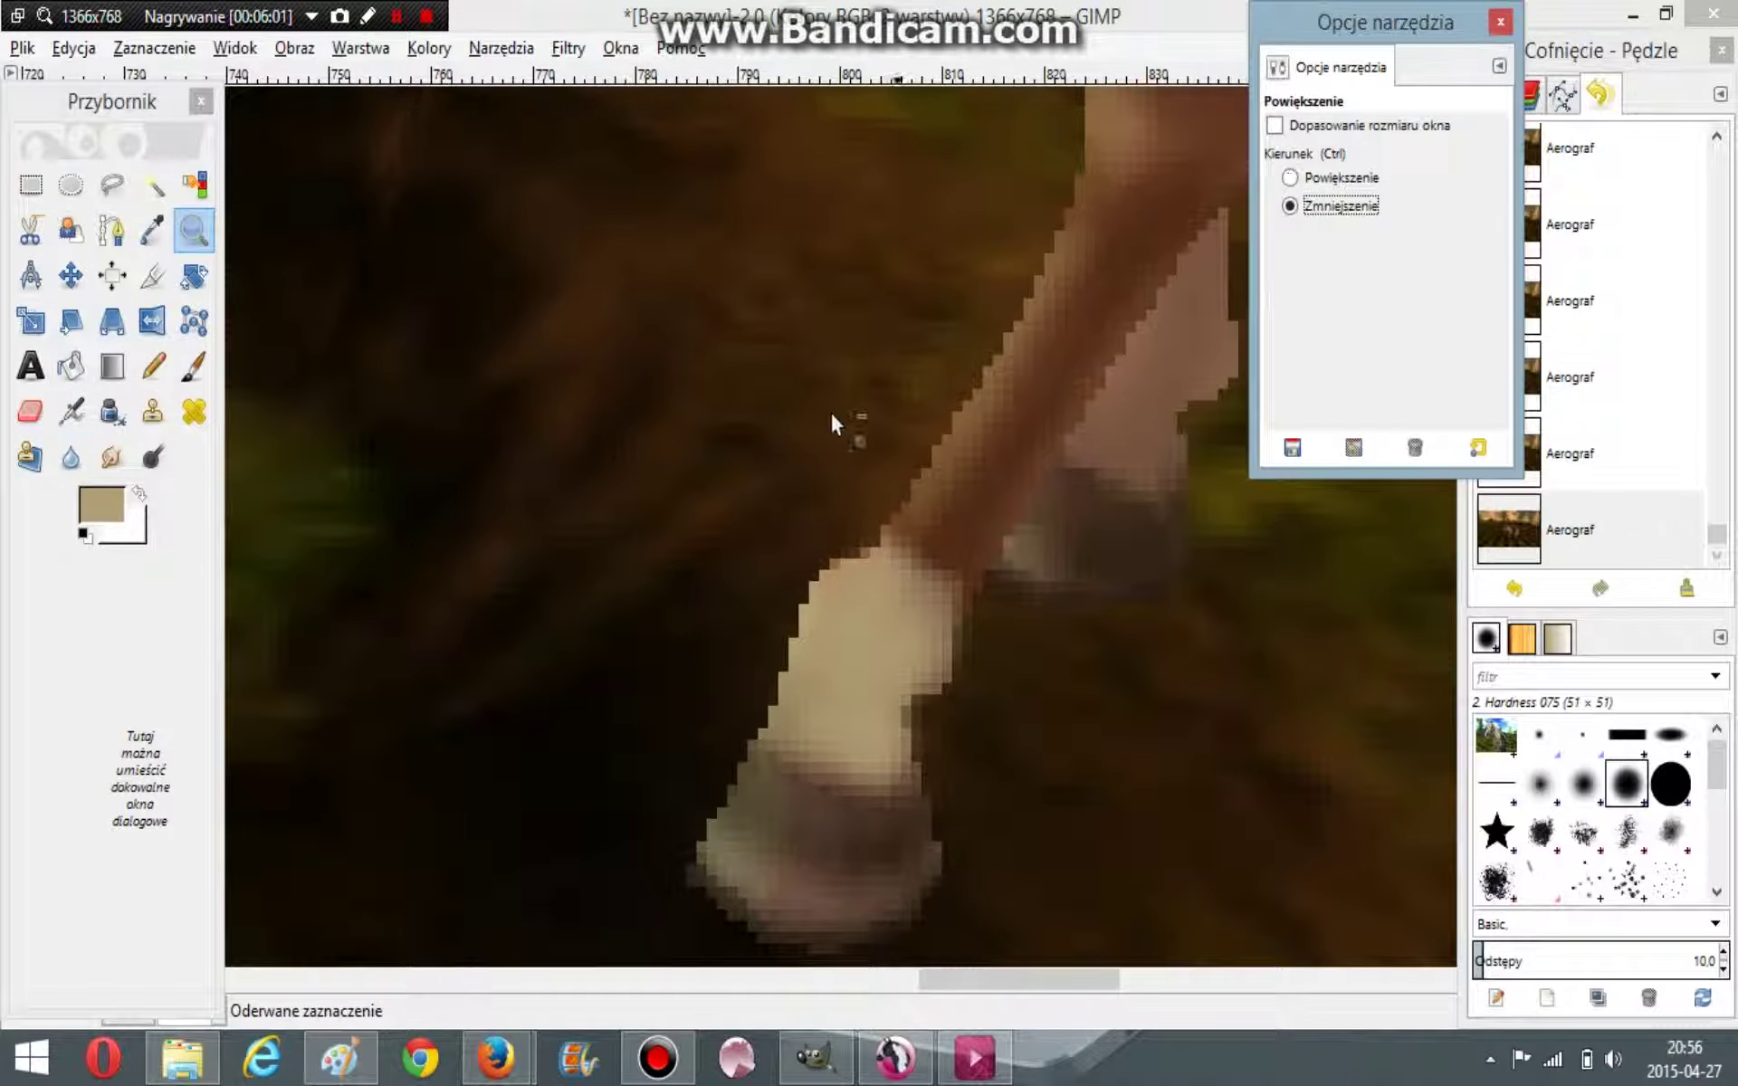
pyautogui.click(823, 409)
pyautogui.click(823, 409)
pyautogui.click(823, 409)
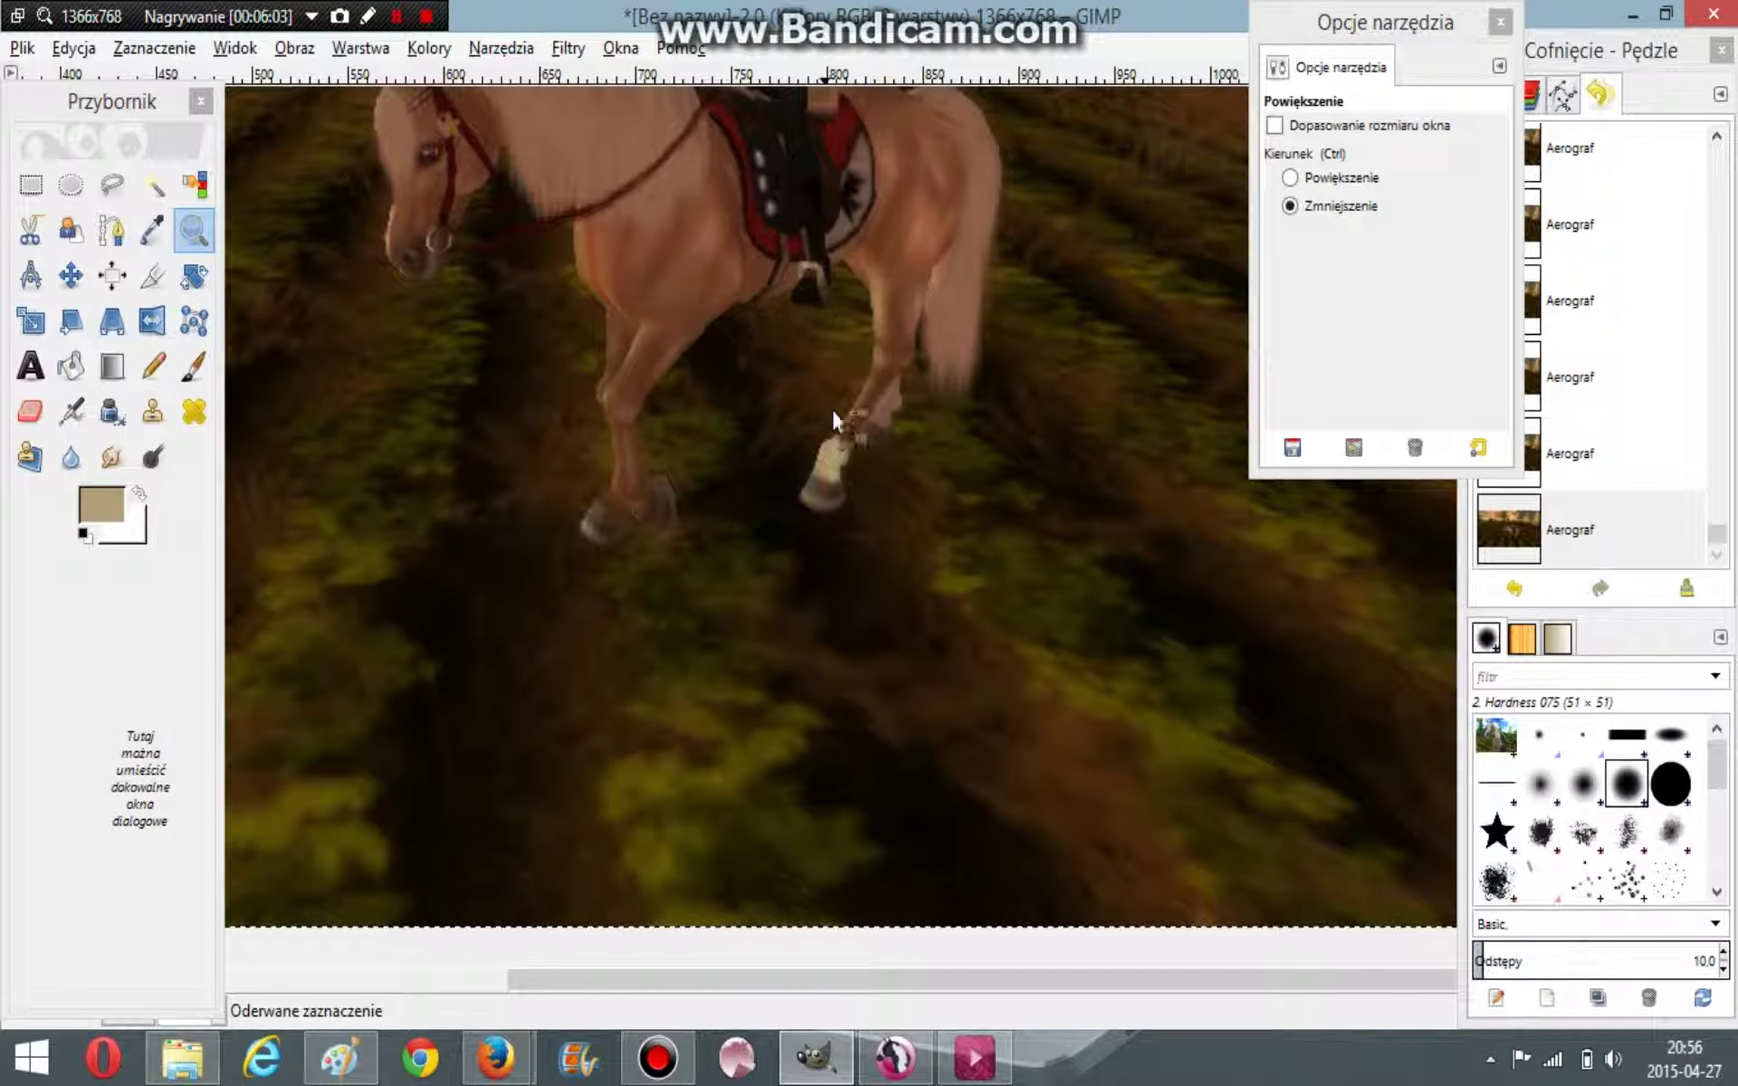
pyautogui.click(70, 411)
pyautogui.click(882, 423)
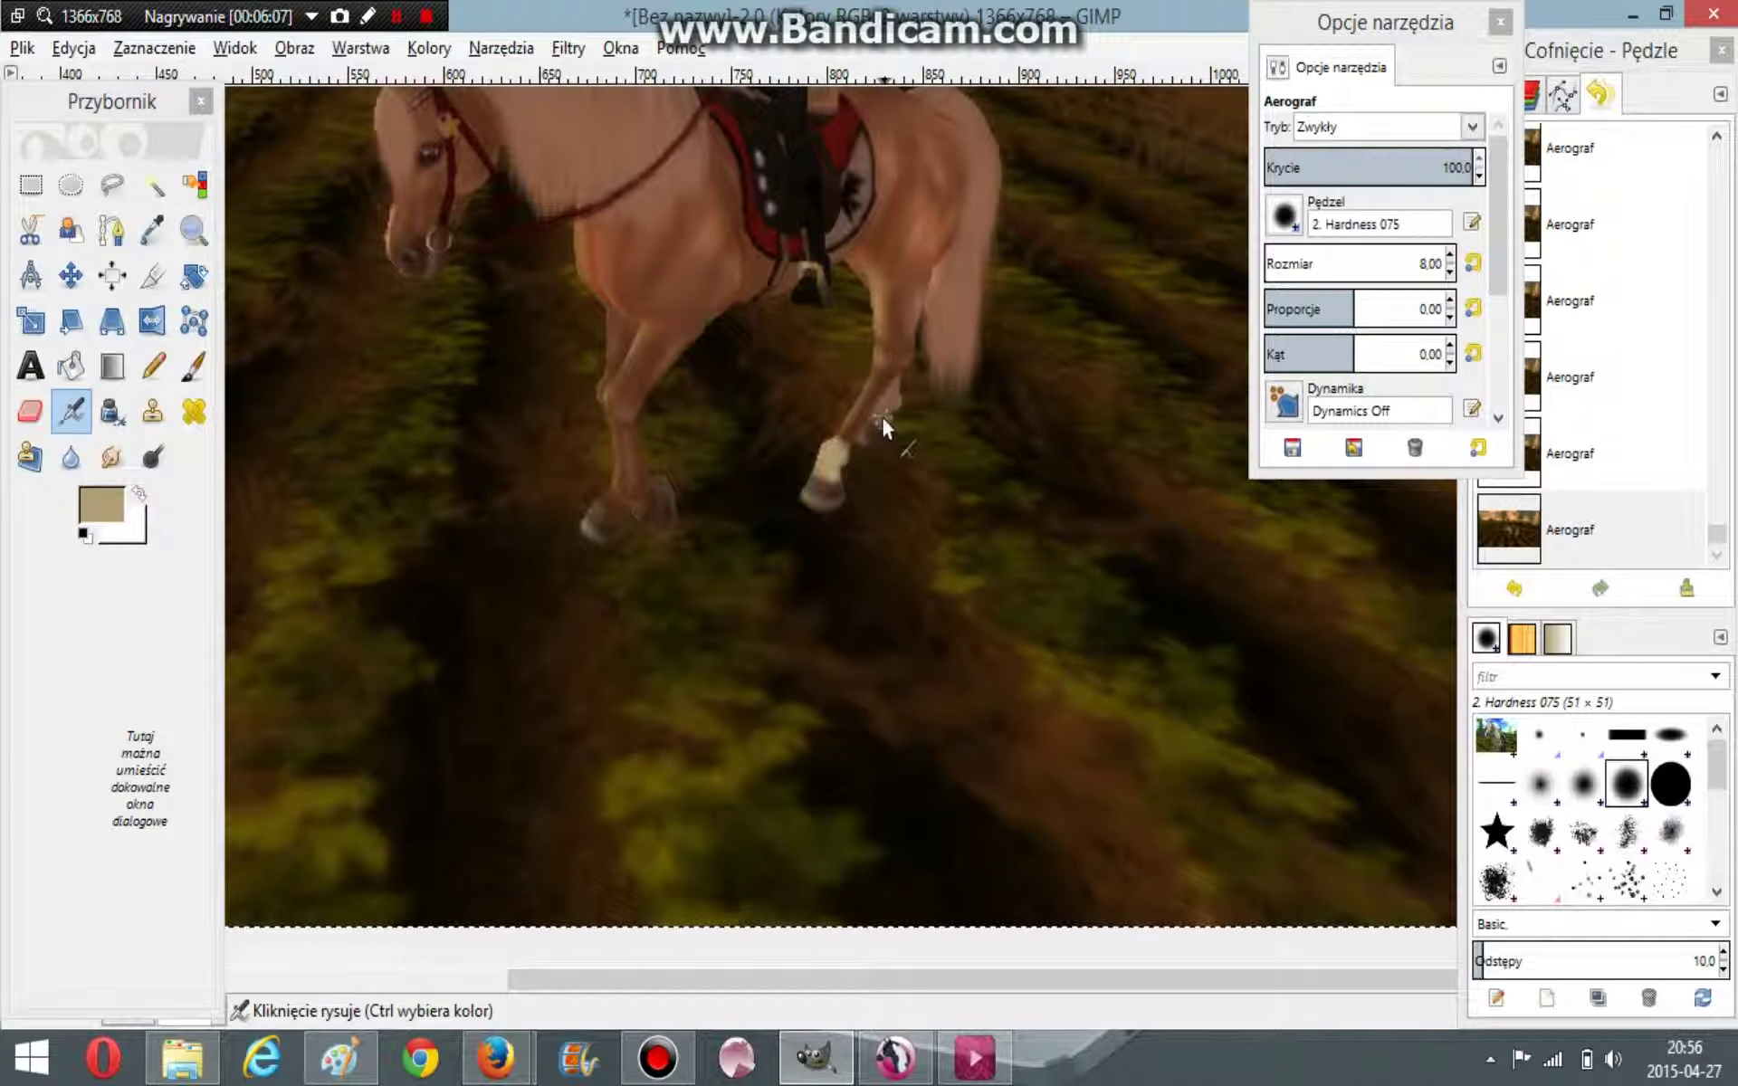
pyautogui.moveTo(882, 416)
pyautogui.mouseDown()
pyautogui.moveTo(847, 455)
pyautogui.moveTo(855, 427)
pyautogui.mouseUp()
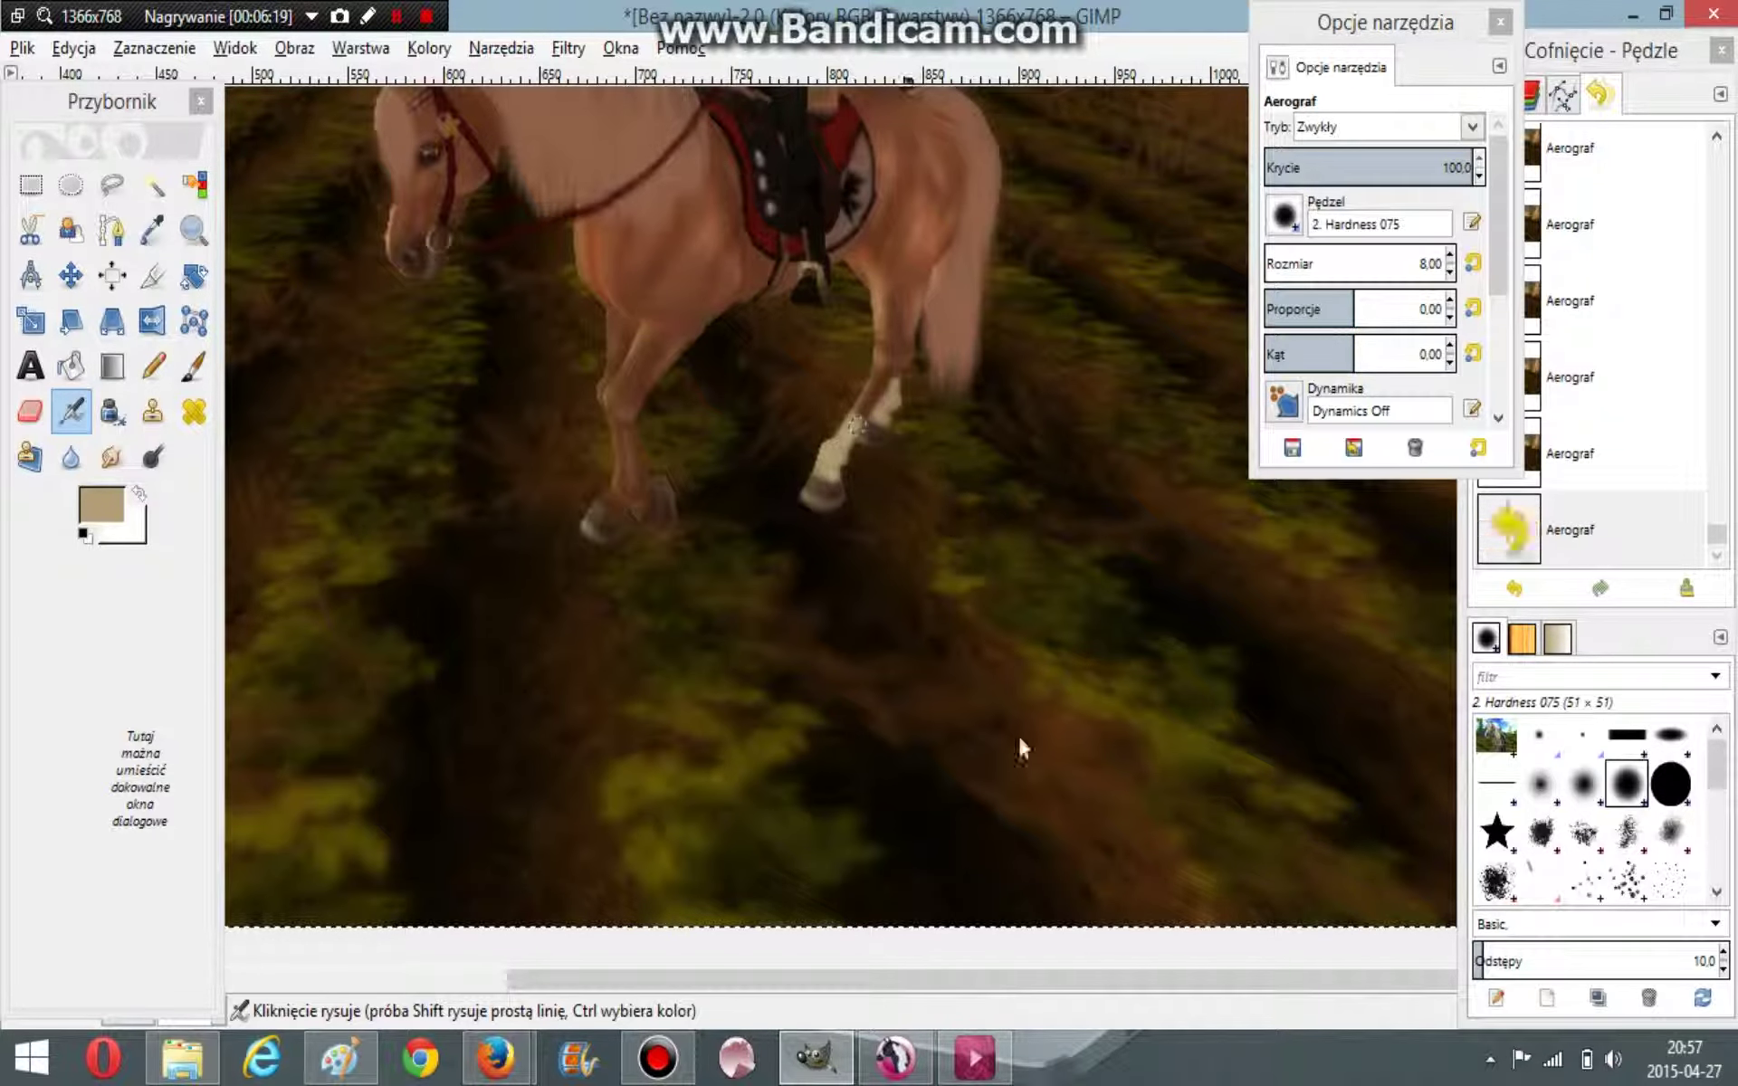
# Step: Sample dark red from the bridle, airbrush over the gold ornament beside the horse's eye, and undo the stray stroke
pyautogui.scroll(3, 907, 799)
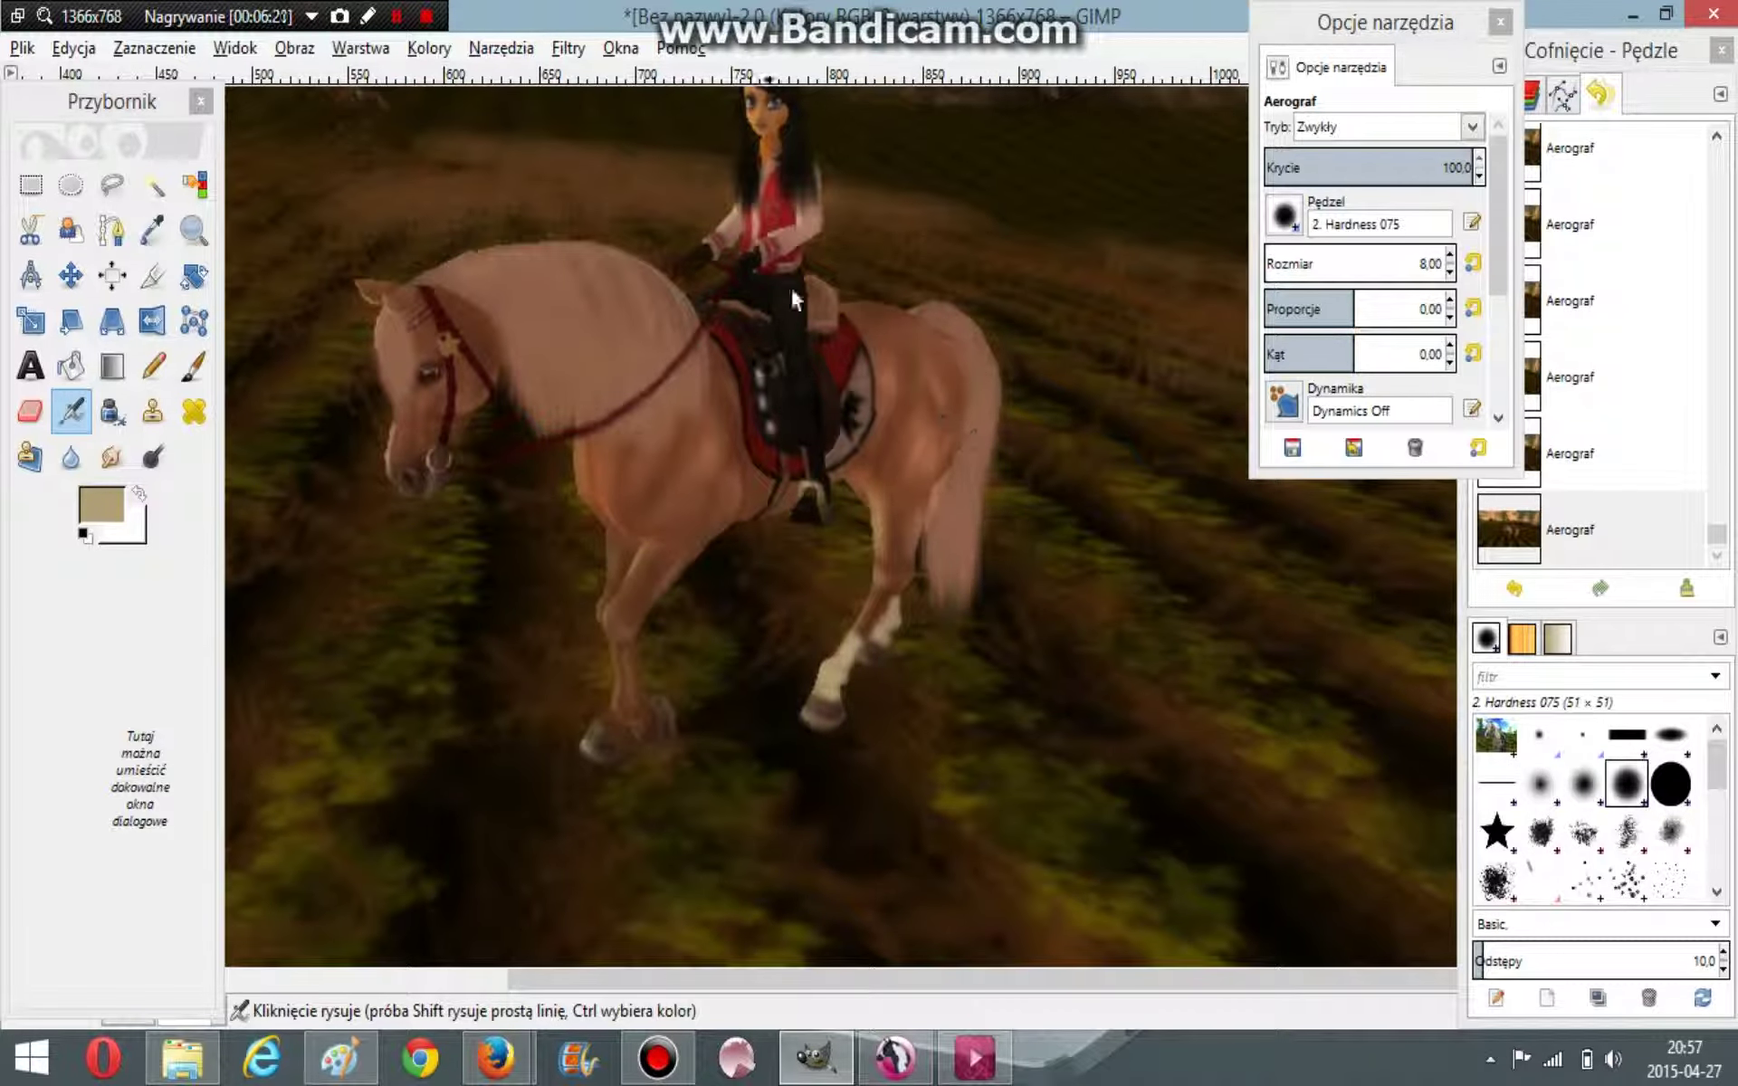
pyautogui.scroll(4, 452, 604)
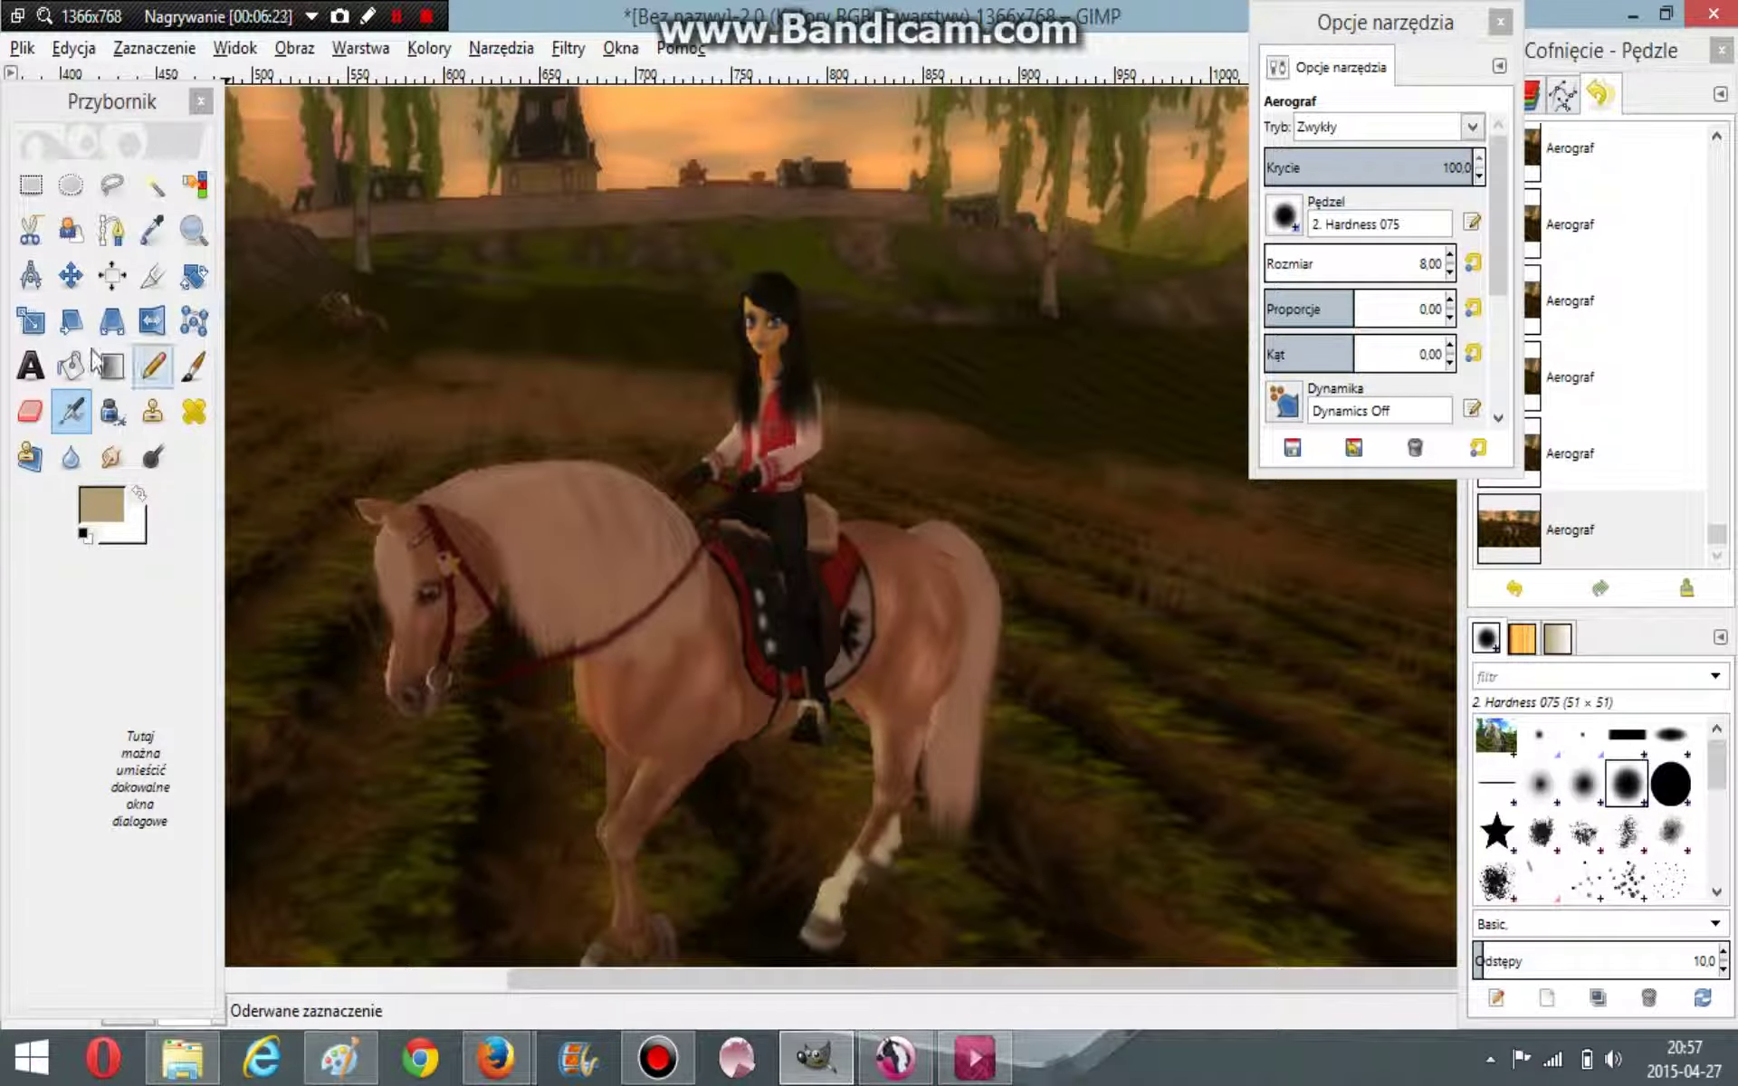
pyautogui.click(151, 230)
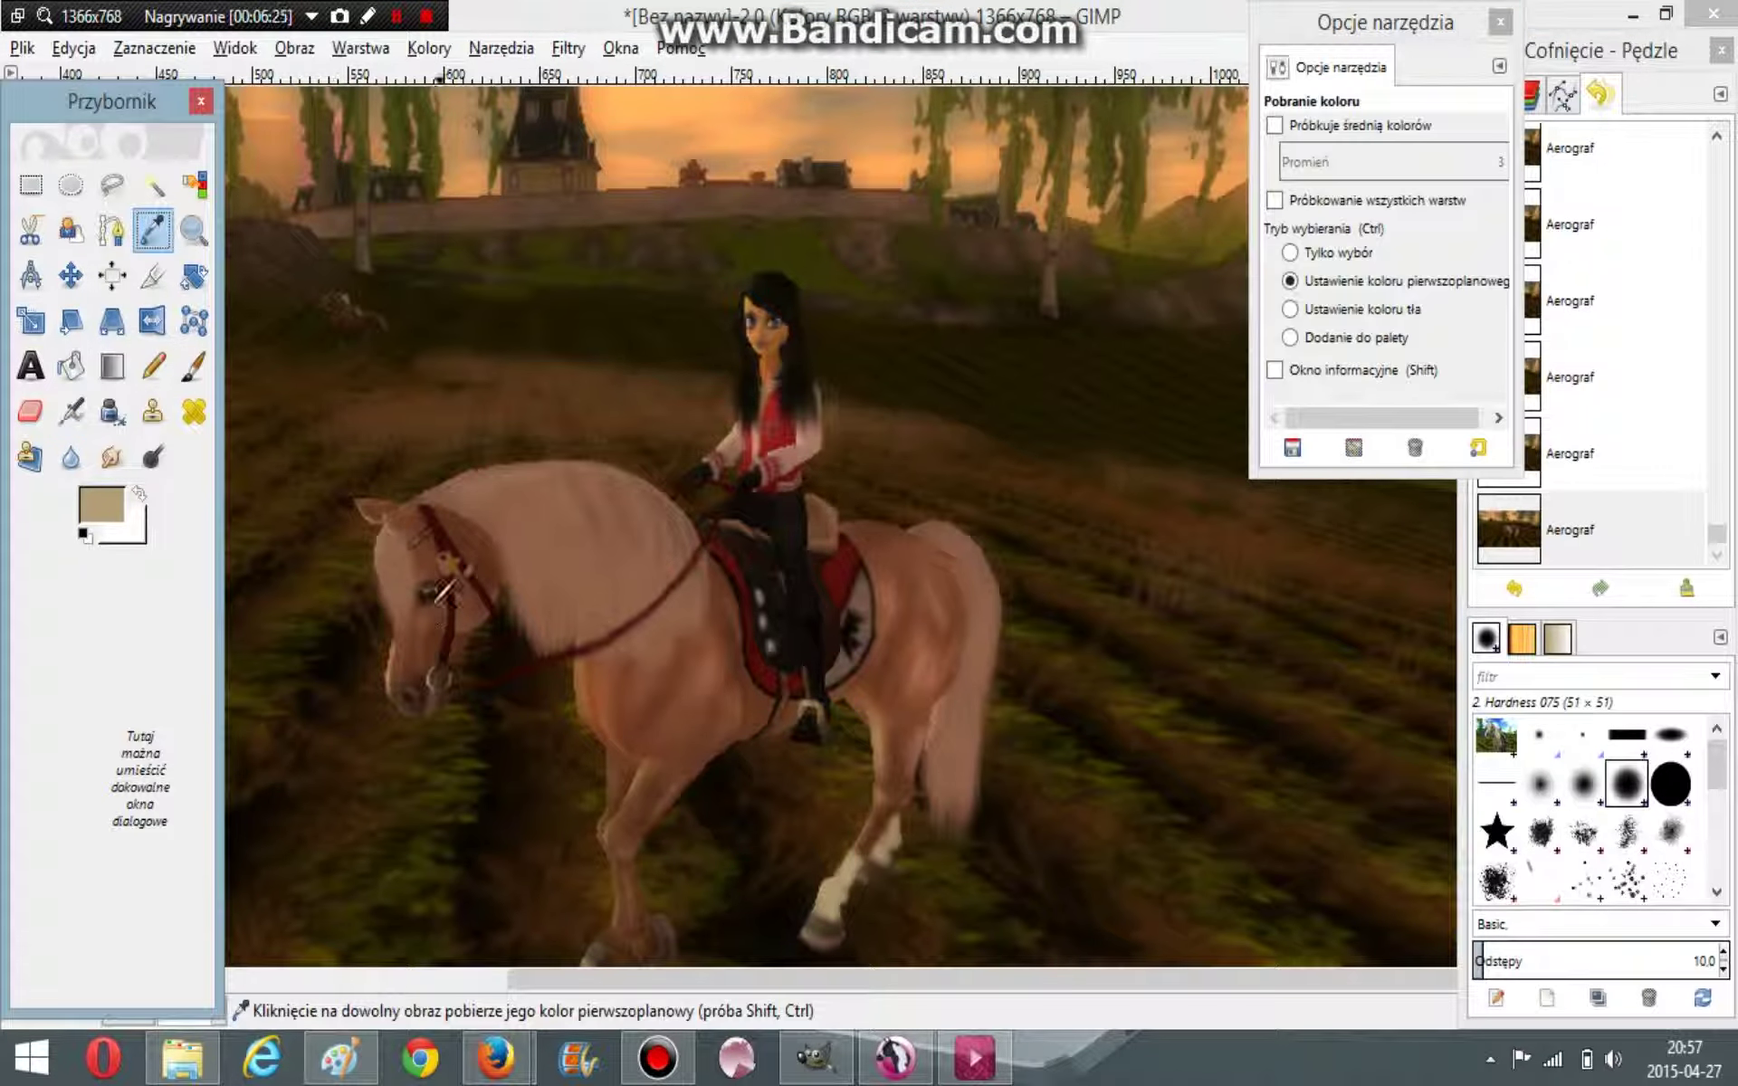
pyautogui.click(445, 543)
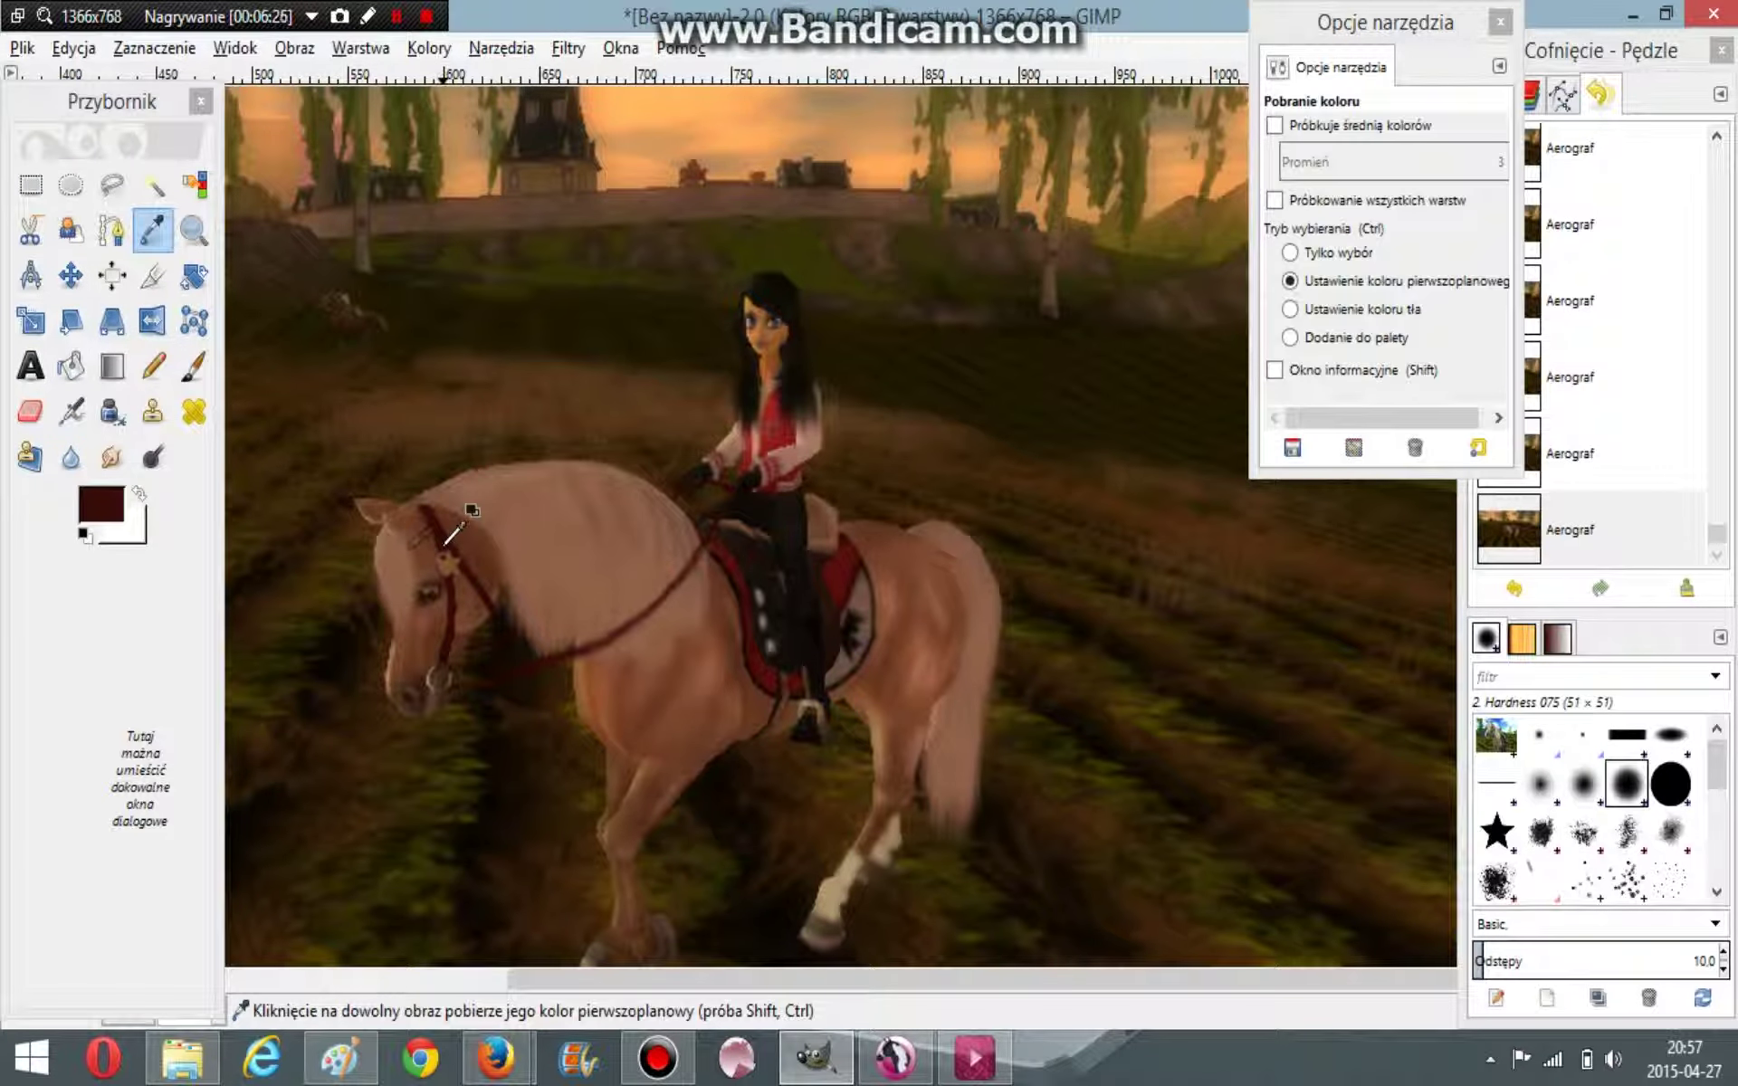
pyautogui.click(71, 411)
pyautogui.moveTo(449, 551)
pyautogui.mouseDown()
pyautogui.moveTo(453, 578)
pyautogui.moveTo(433, 527)
pyautogui.moveTo(412, 545)
pyautogui.moveTo(429, 524)
pyautogui.mouseUp()
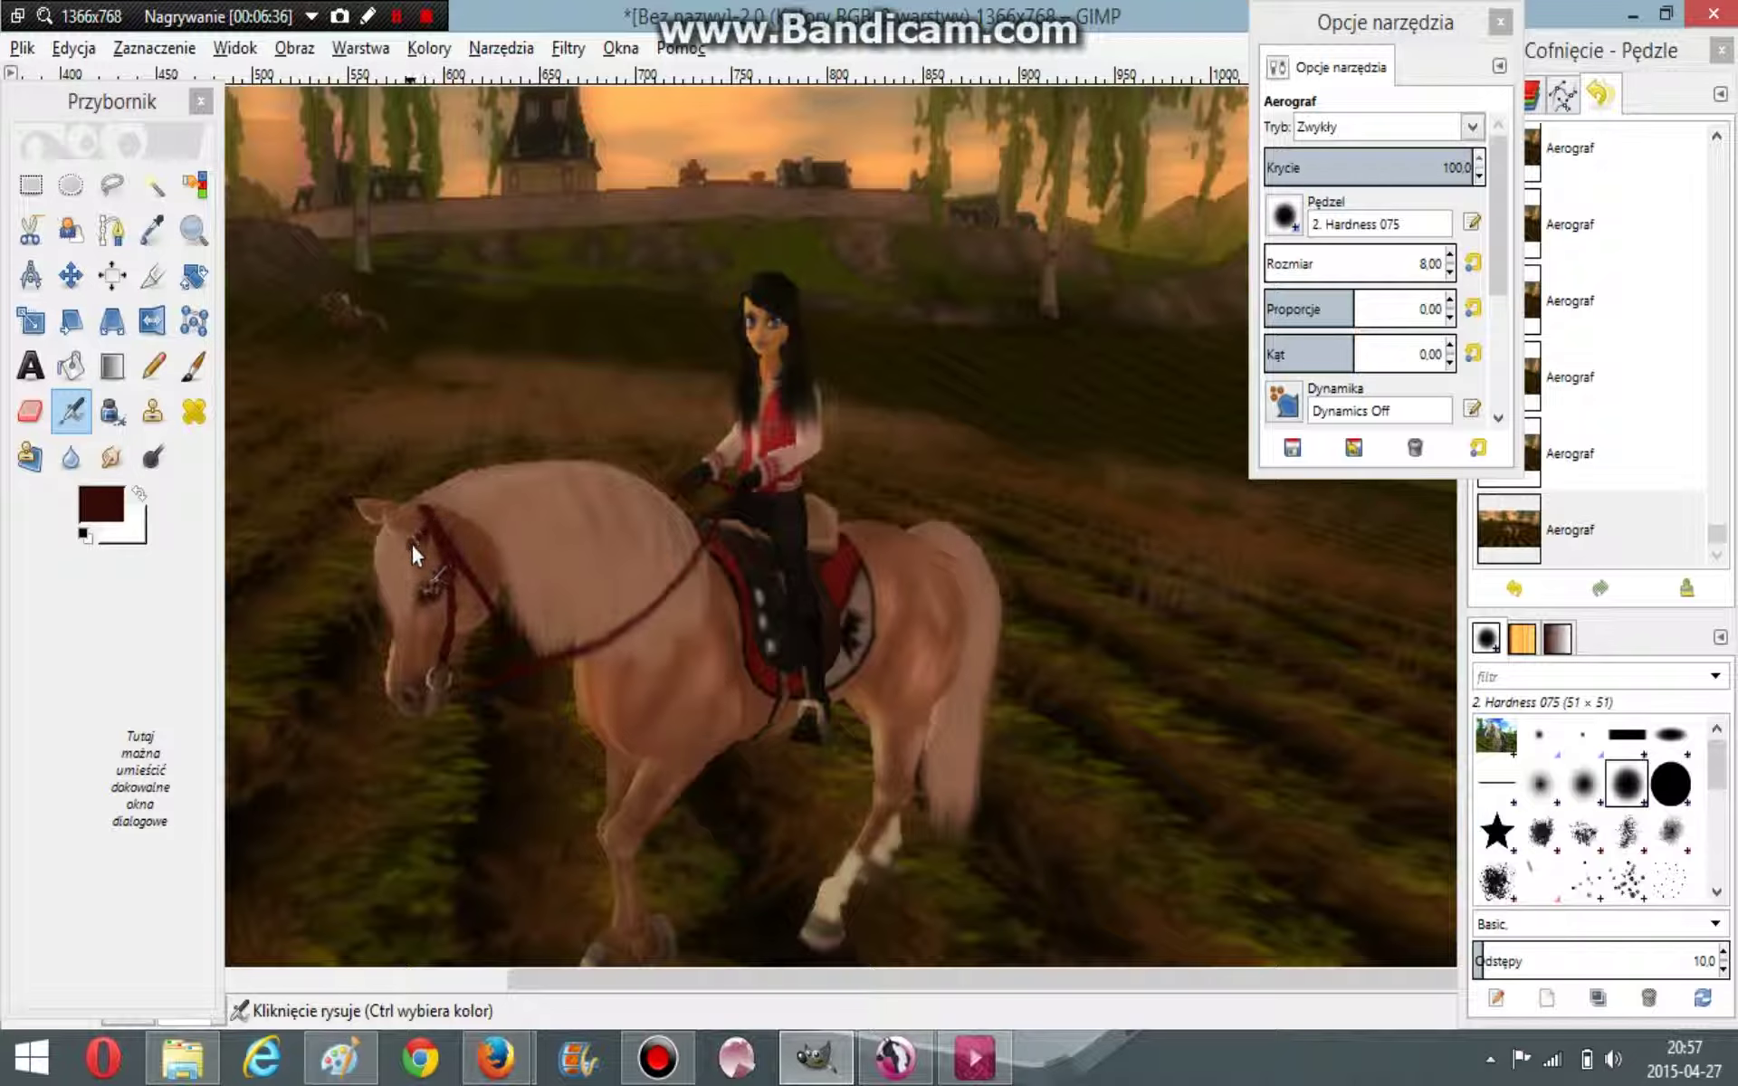
pyautogui.hotkey('ctrl', 'z')
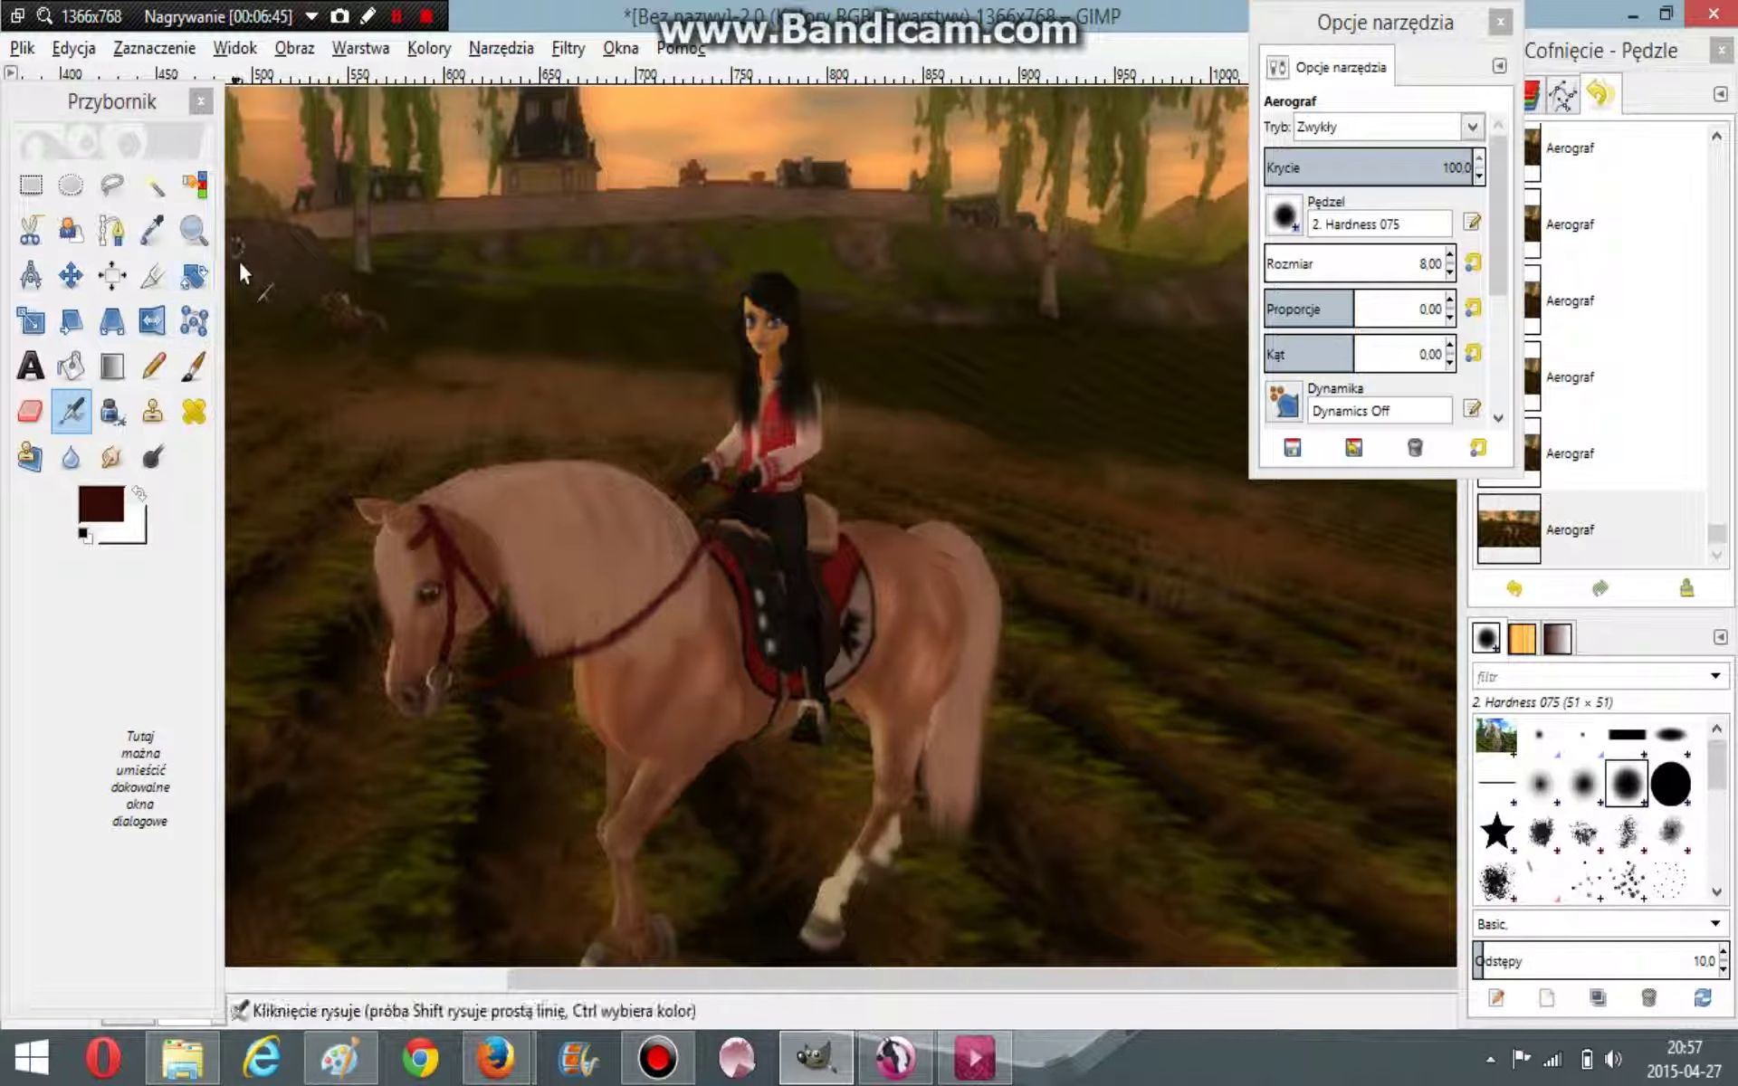
# Step: Sample red from the rider's jacket and airbrush over the emblem on its chest
pyautogui.click(192, 232)
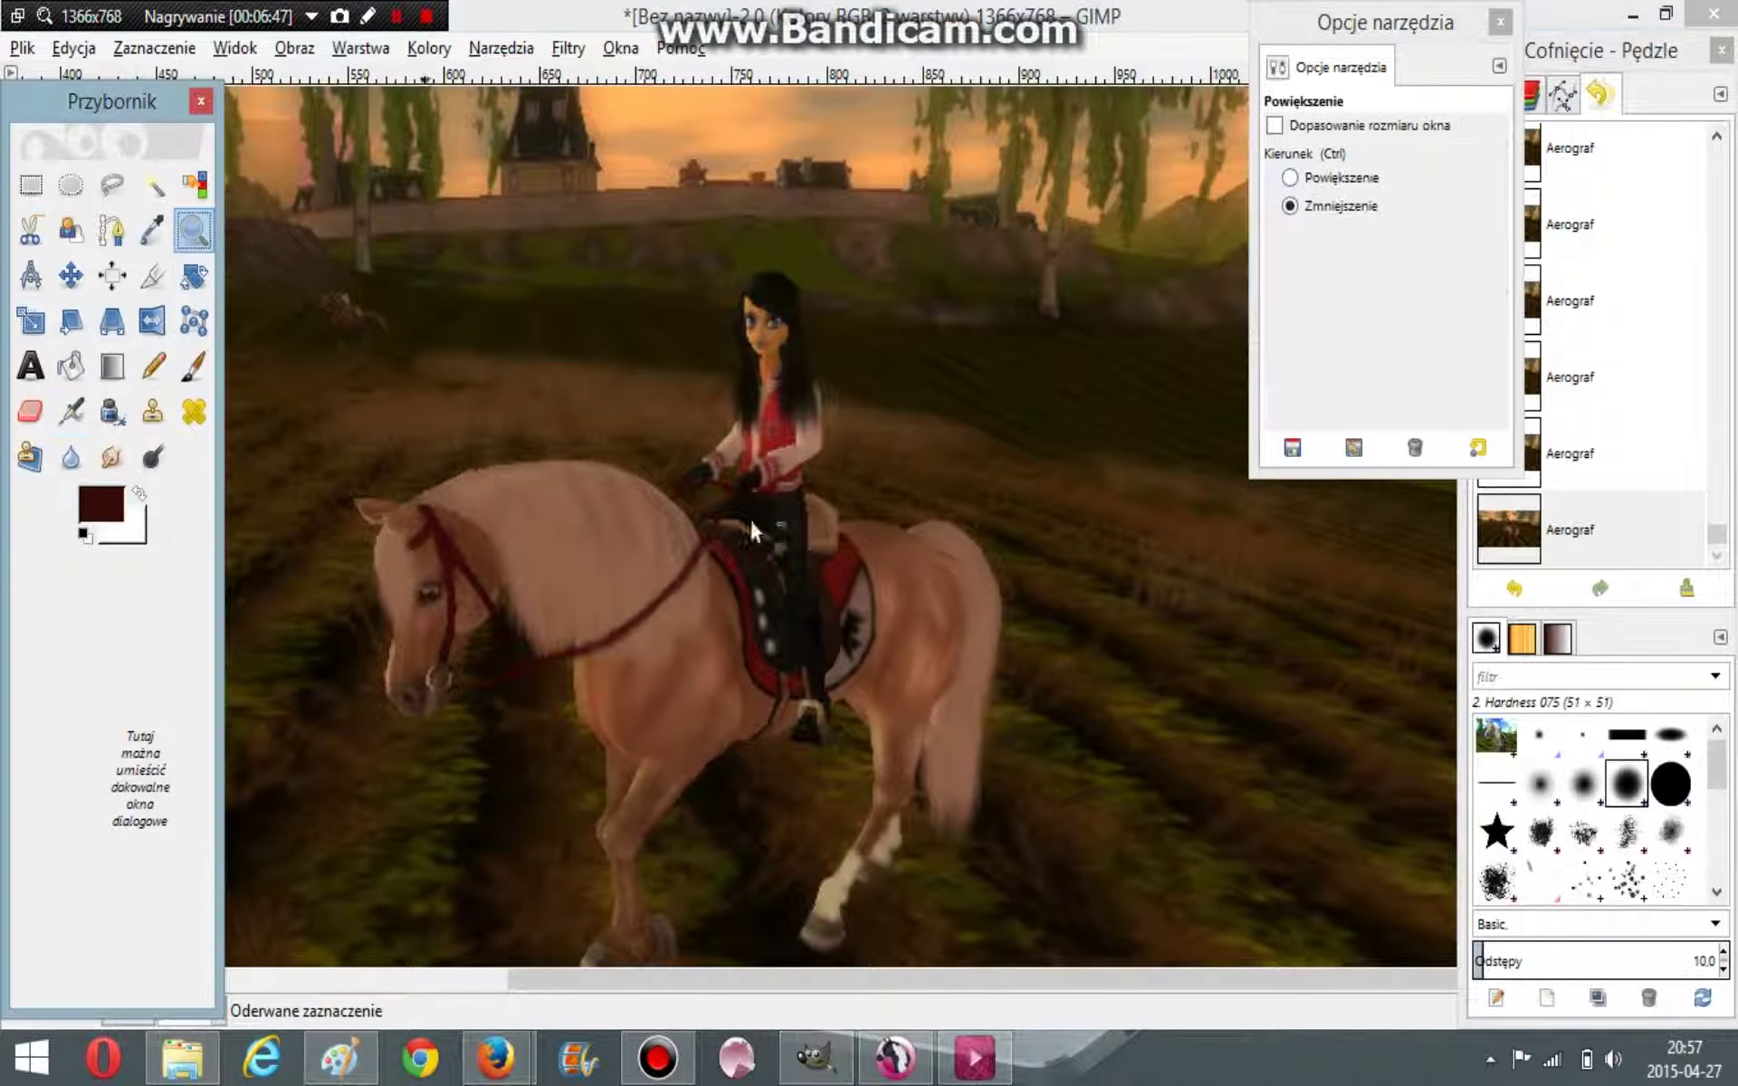
pyautogui.click(1347, 208)
pyautogui.click(1290, 177)
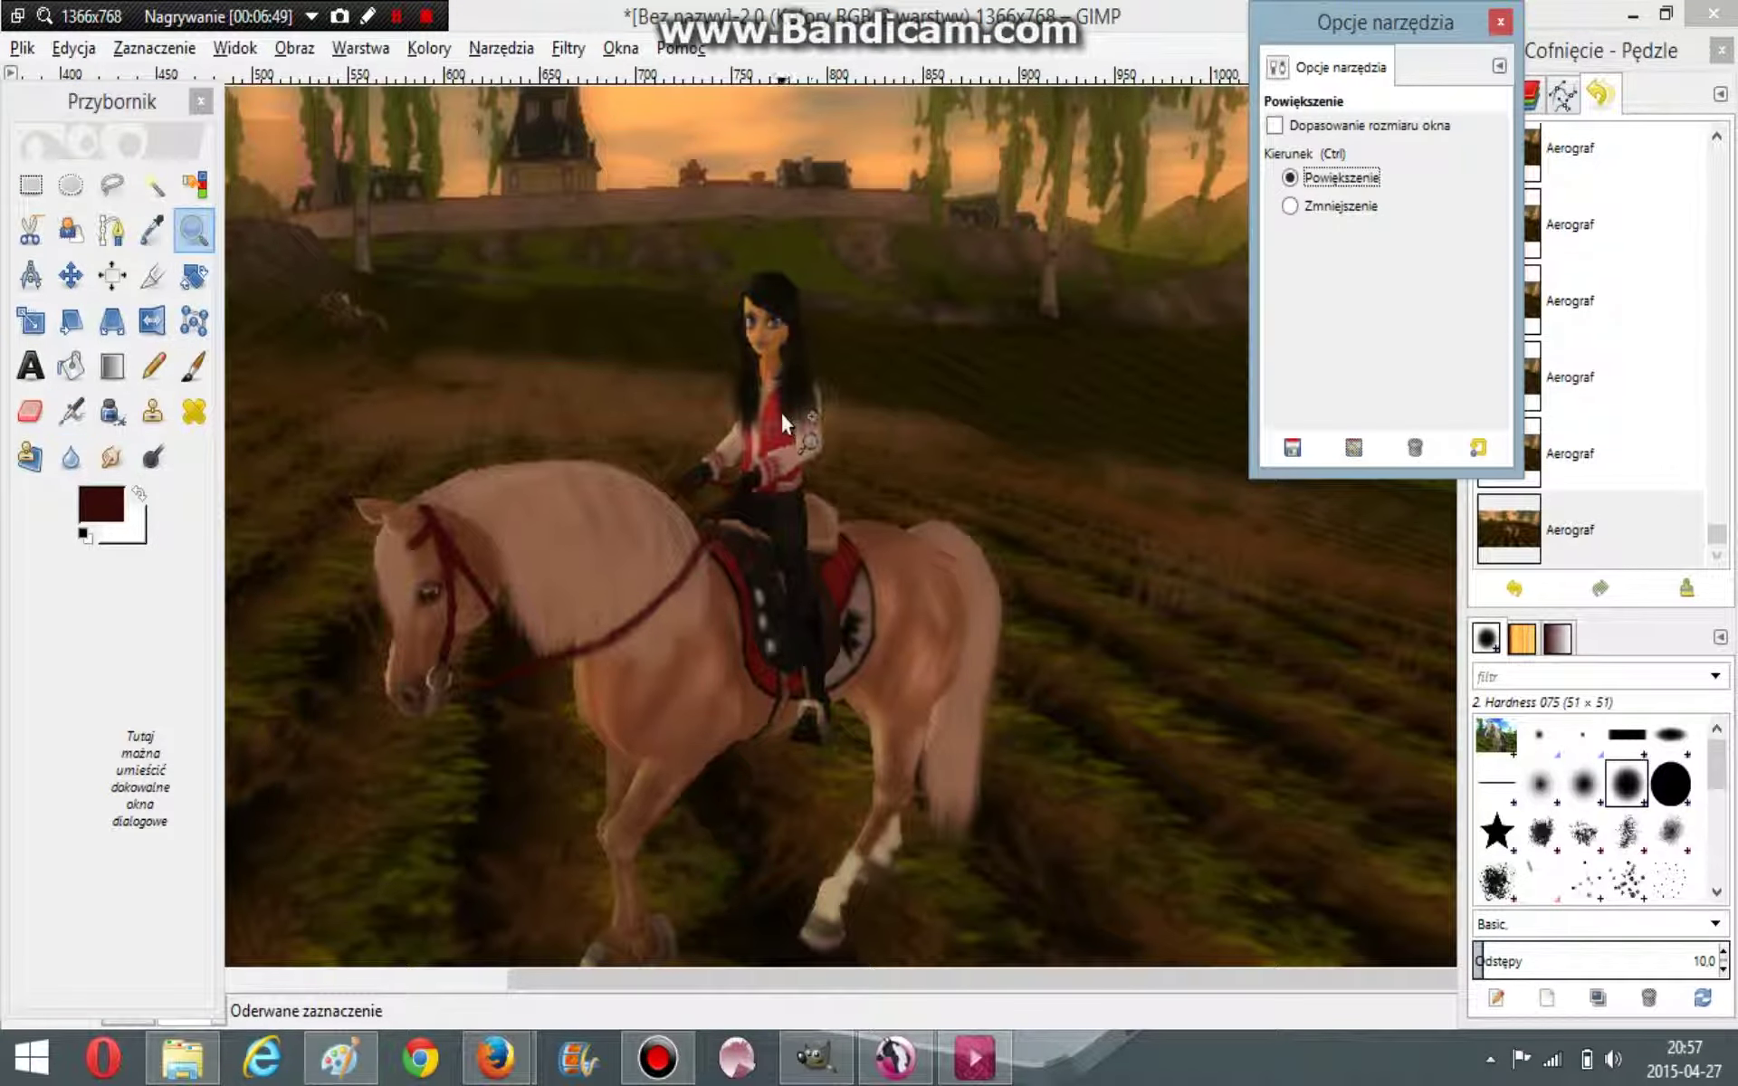
pyautogui.click(780, 416)
pyautogui.click(780, 424)
pyautogui.click(780, 424)
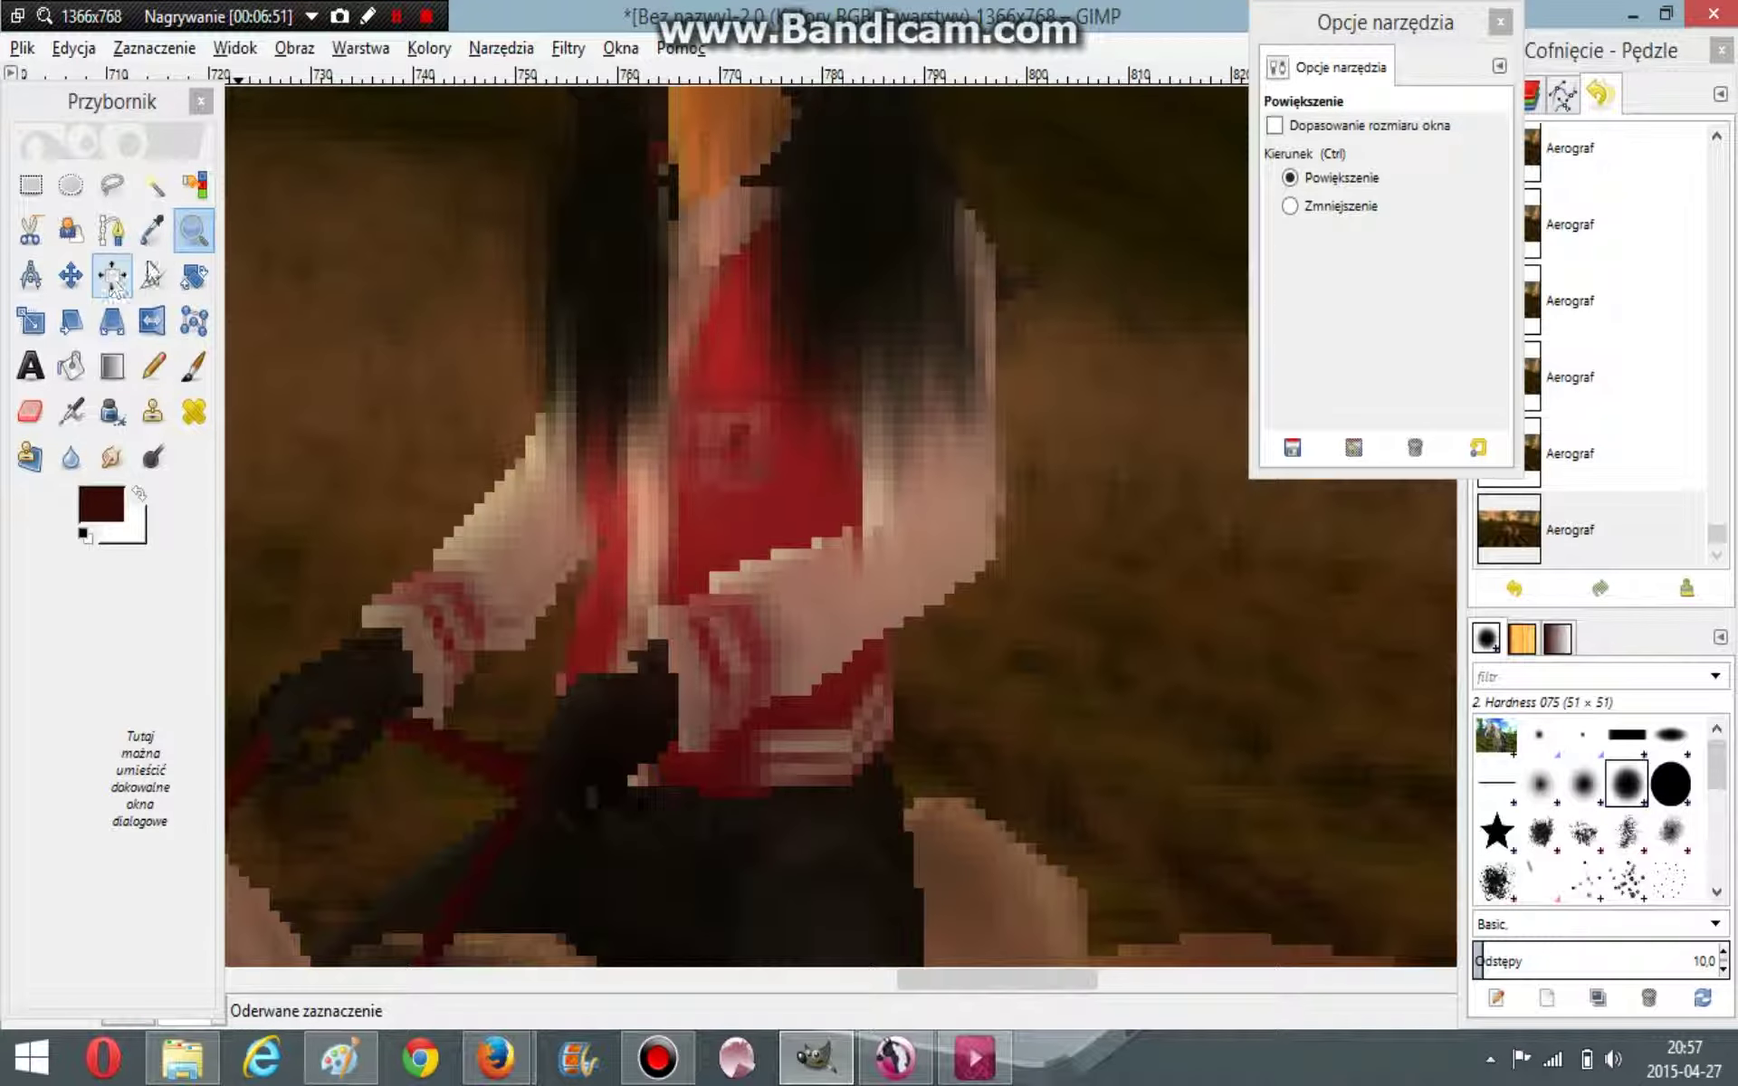
pyautogui.click(152, 230)
pyautogui.click(767, 460)
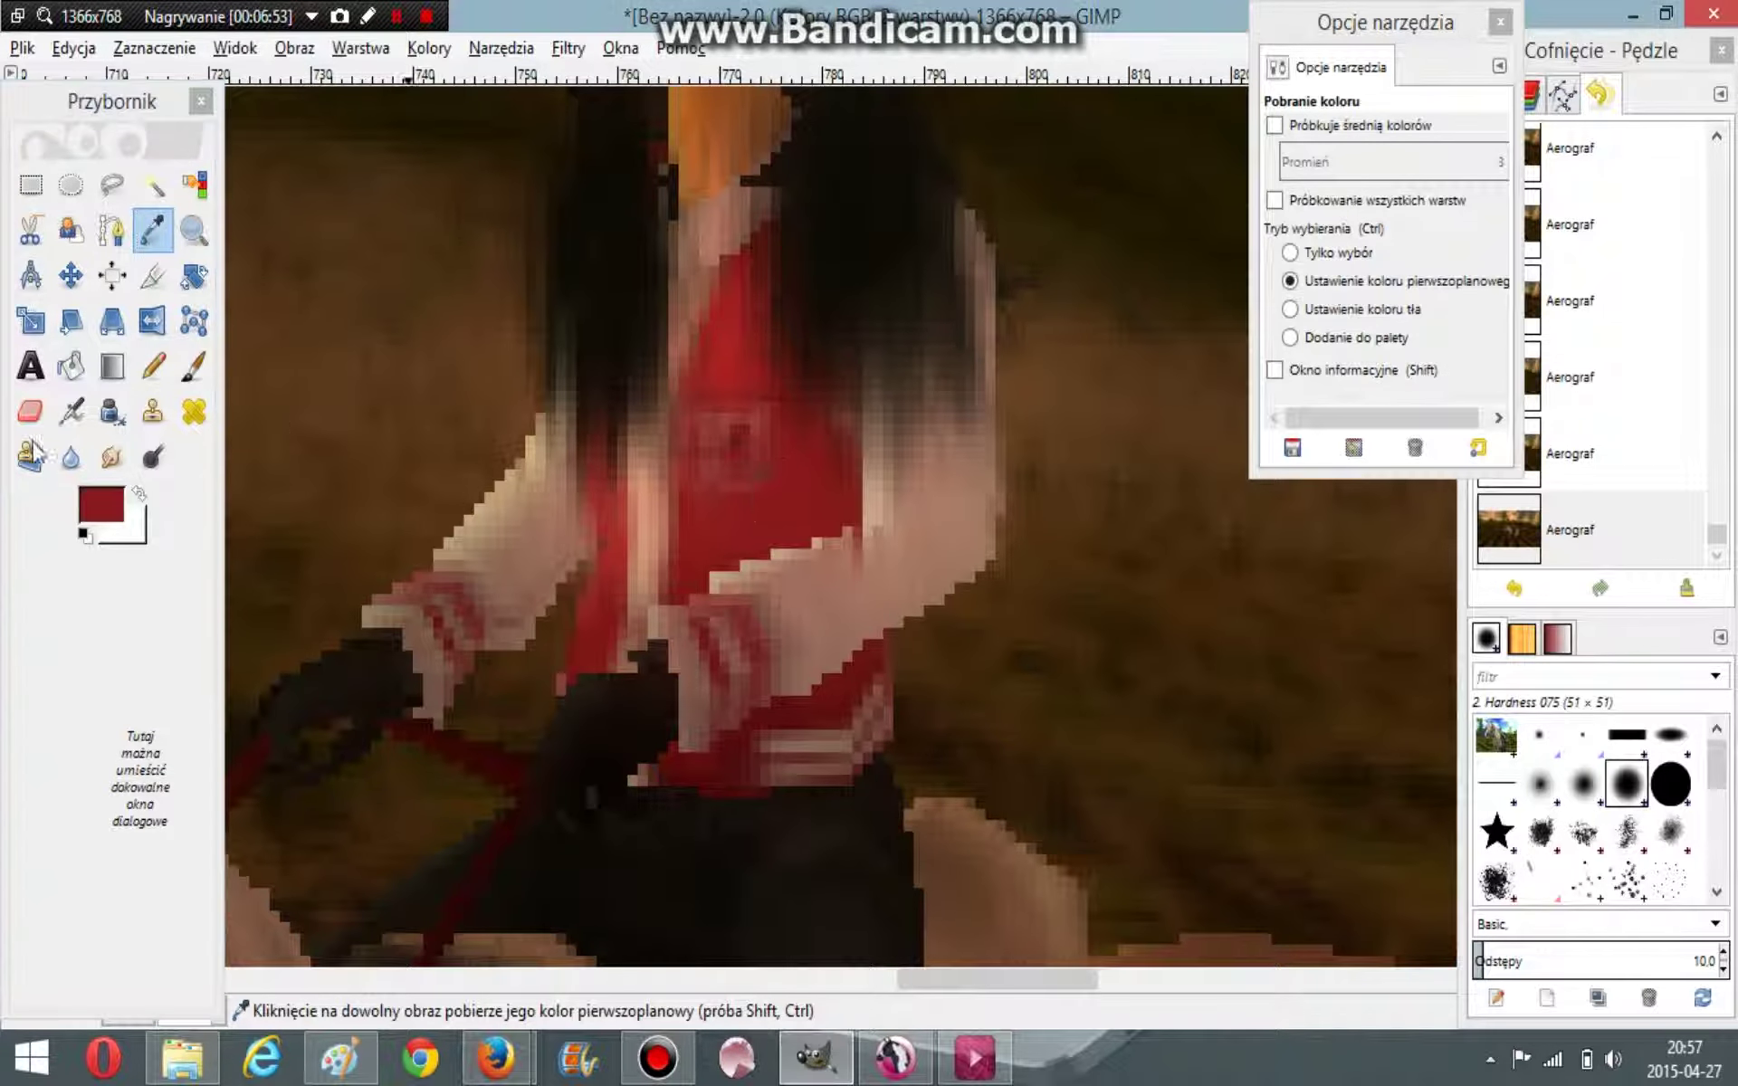
pyautogui.click(71, 413)
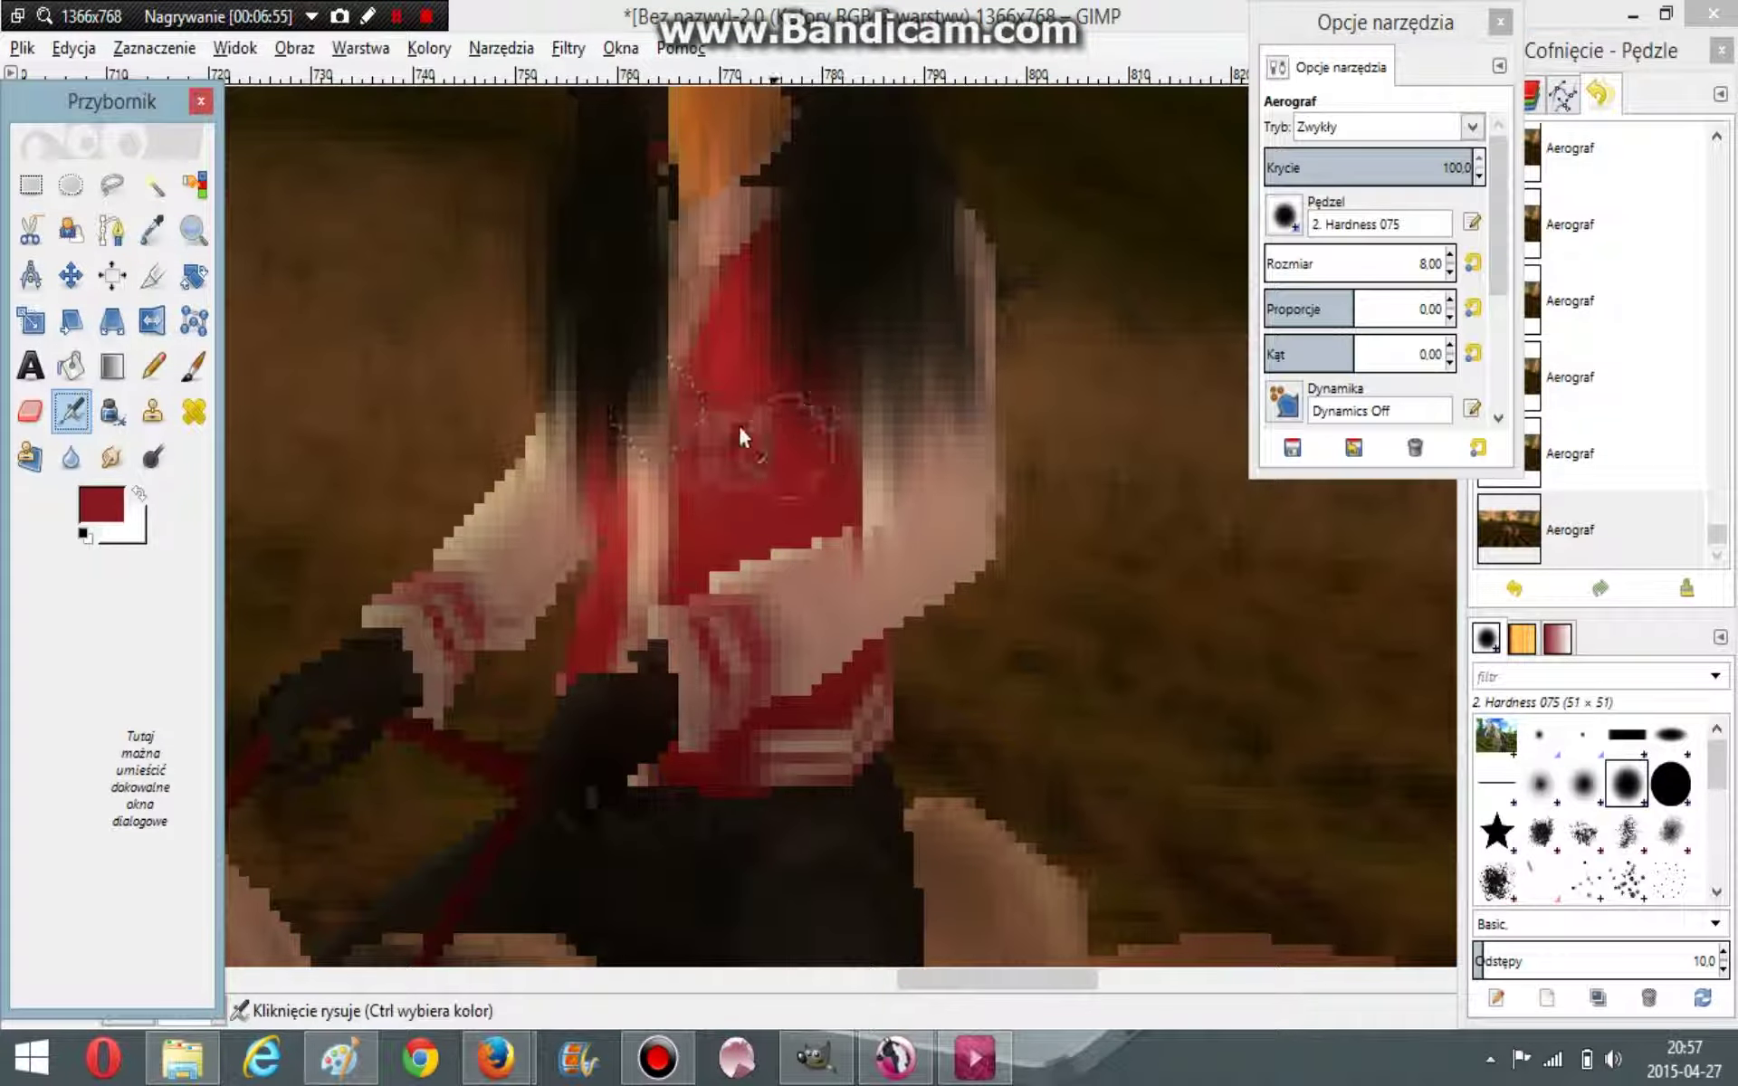
pyautogui.moveTo(698, 439)
pyautogui.mouseDown()
pyautogui.moveTo(726, 487)
pyautogui.moveTo(740, 426)
pyautogui.moveTo(748, 472)
pyautogui.moveTo(720, 427)
pyautogui.mouseUp()
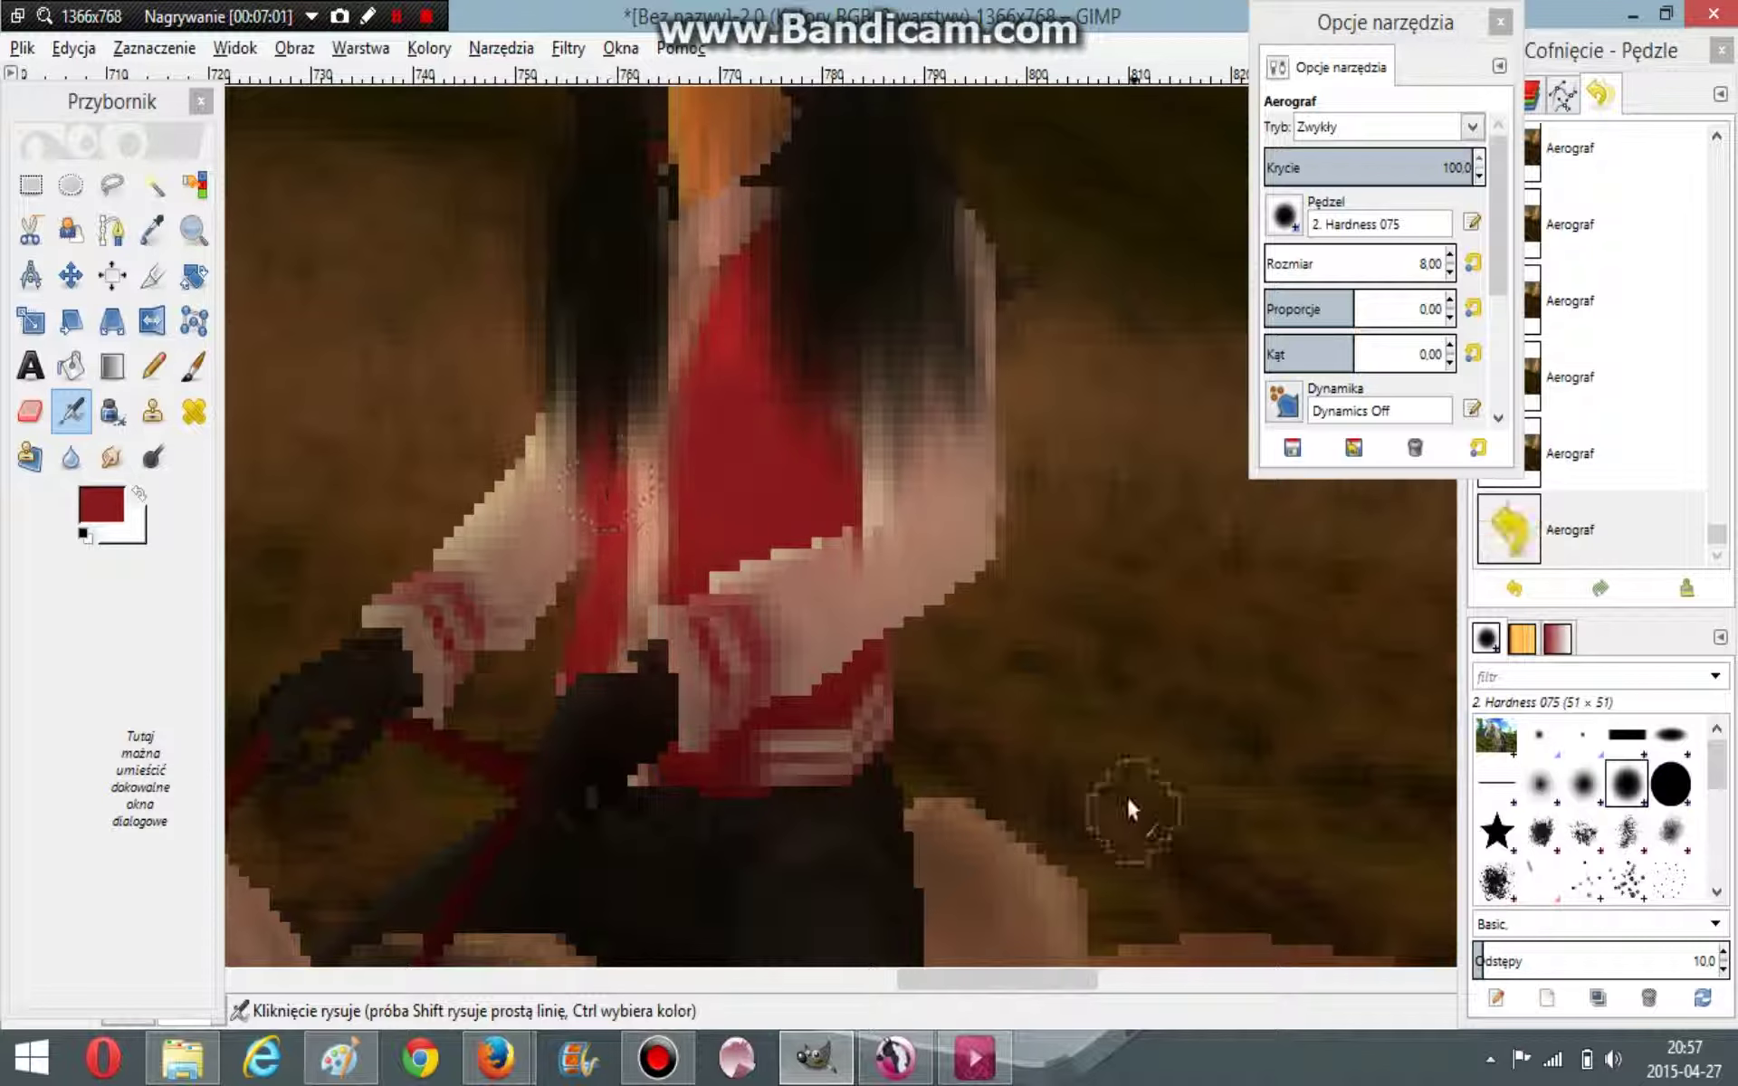
# Step: Airbrush the same red over the white stripes on the jacket's hem and along the striped cuff
pyautogui.moveTo(823, 765)
pyautogui.mouseDown()
pyautogui.moveTo(866, 740)
pyautogui.moveTo(812, 744)
pyautogui.mouseUp()
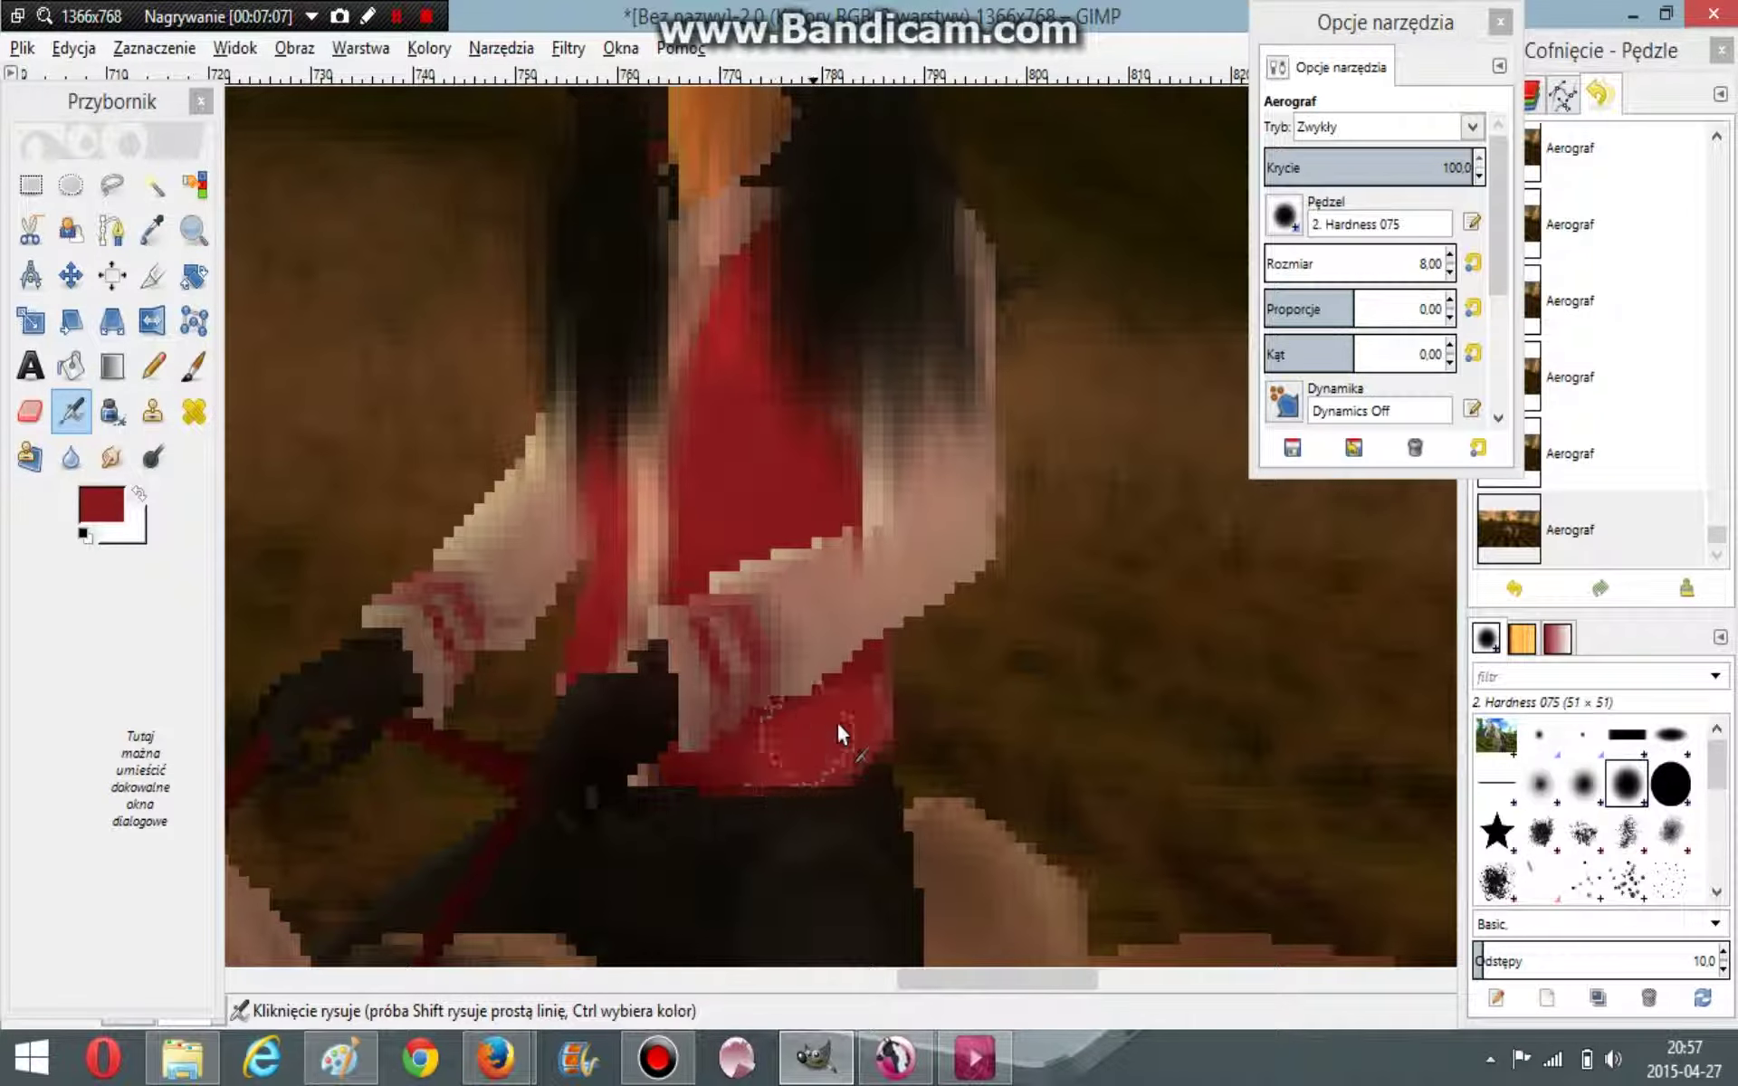
pyautogui.moveTo(869, 699); pyautogui.dragTo(815, 751)
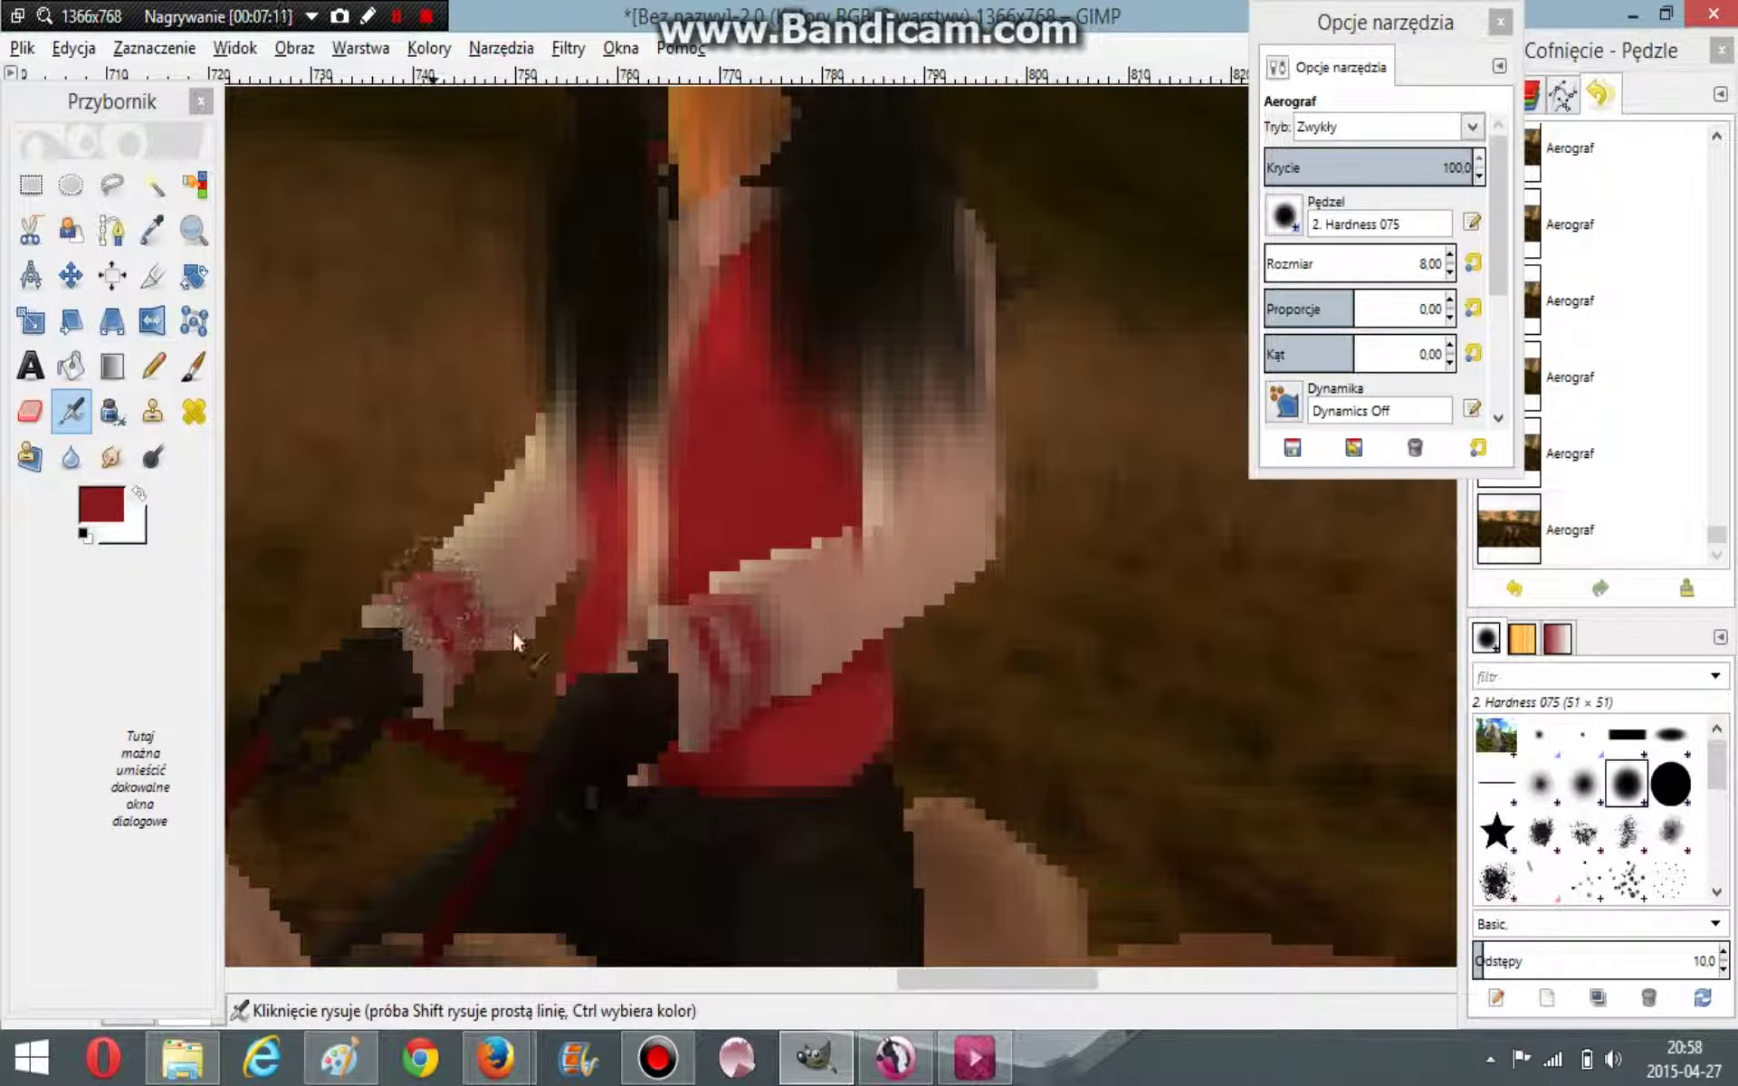
pyautogui.moveTo(449, 605); pyautogui.dragTo(471, 635)
# Step: Sample the dark colour from the rider's eye and dab it on both eyes with the airbrush at brush size 2
pyautogui.scroll(5, 706, 616)
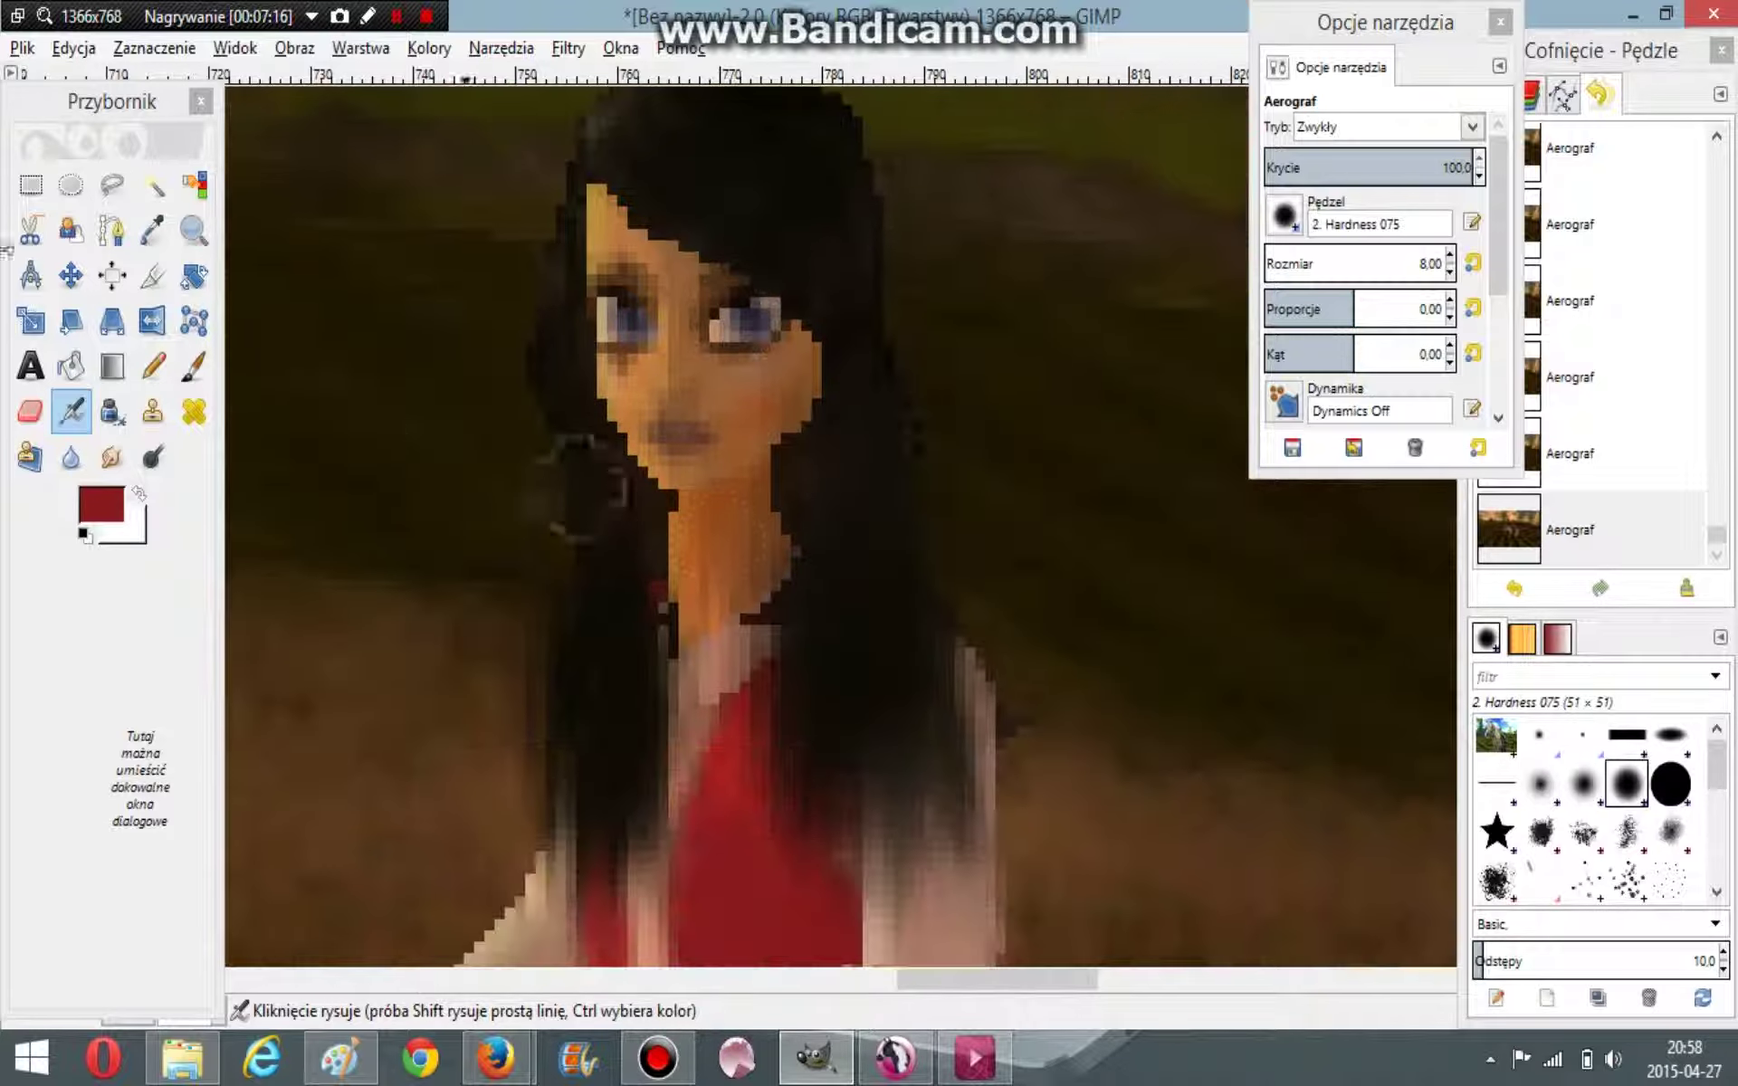
pyautogui.click(152, 230)
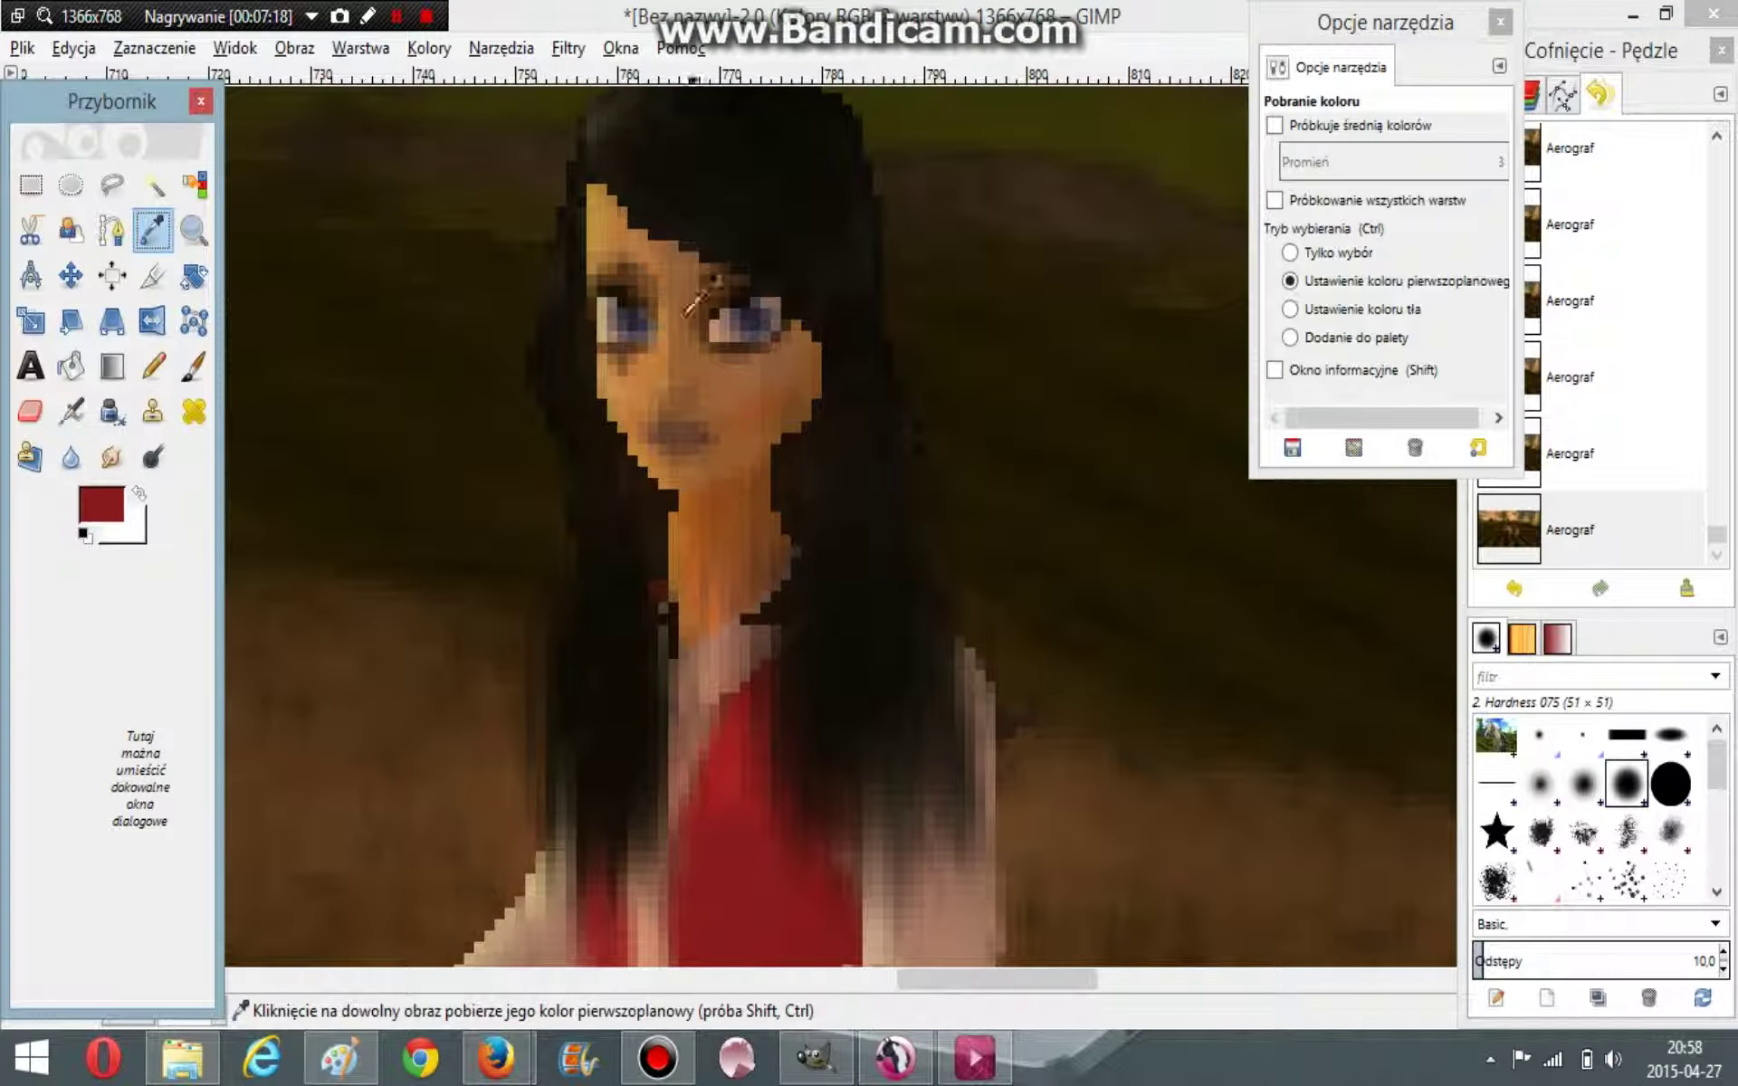
pyautogui.click(656, 294)
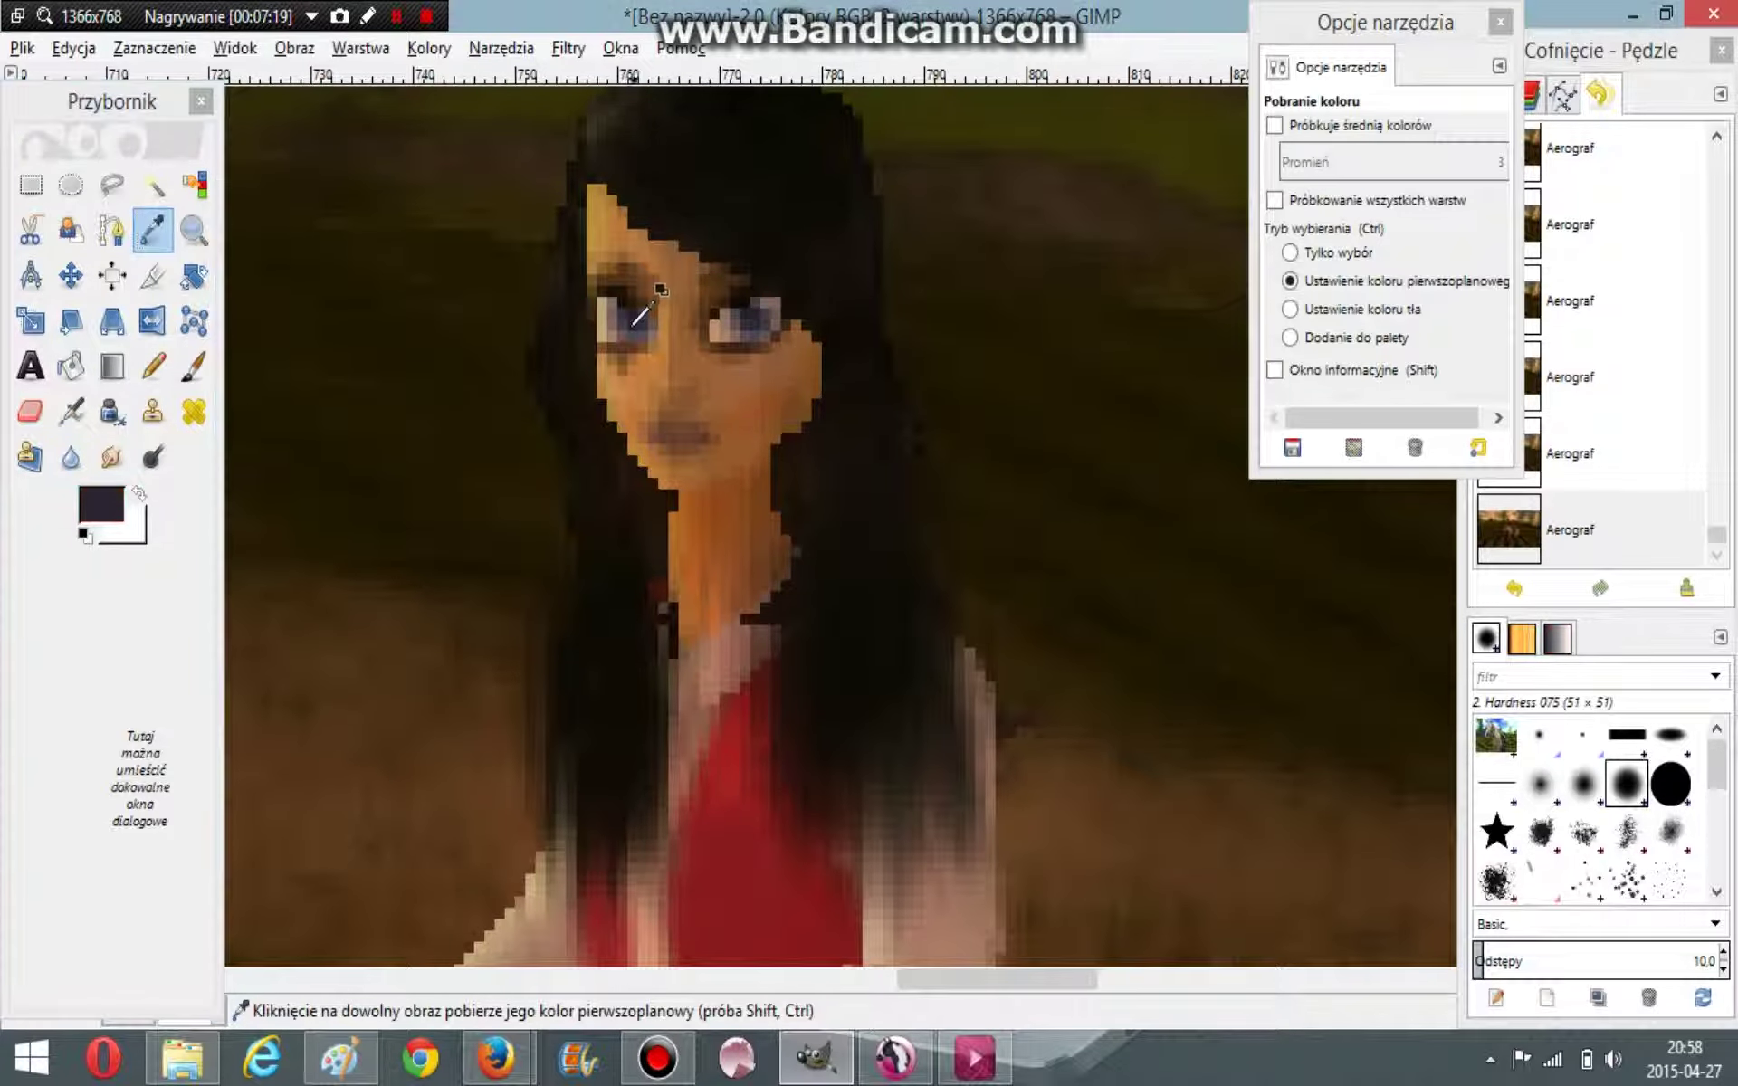
pyautogui.click(70, 411)
pyautogui.click(1451, 275)
pyautogui.click(1451, 274)
pyautogui.click(1451, 274)
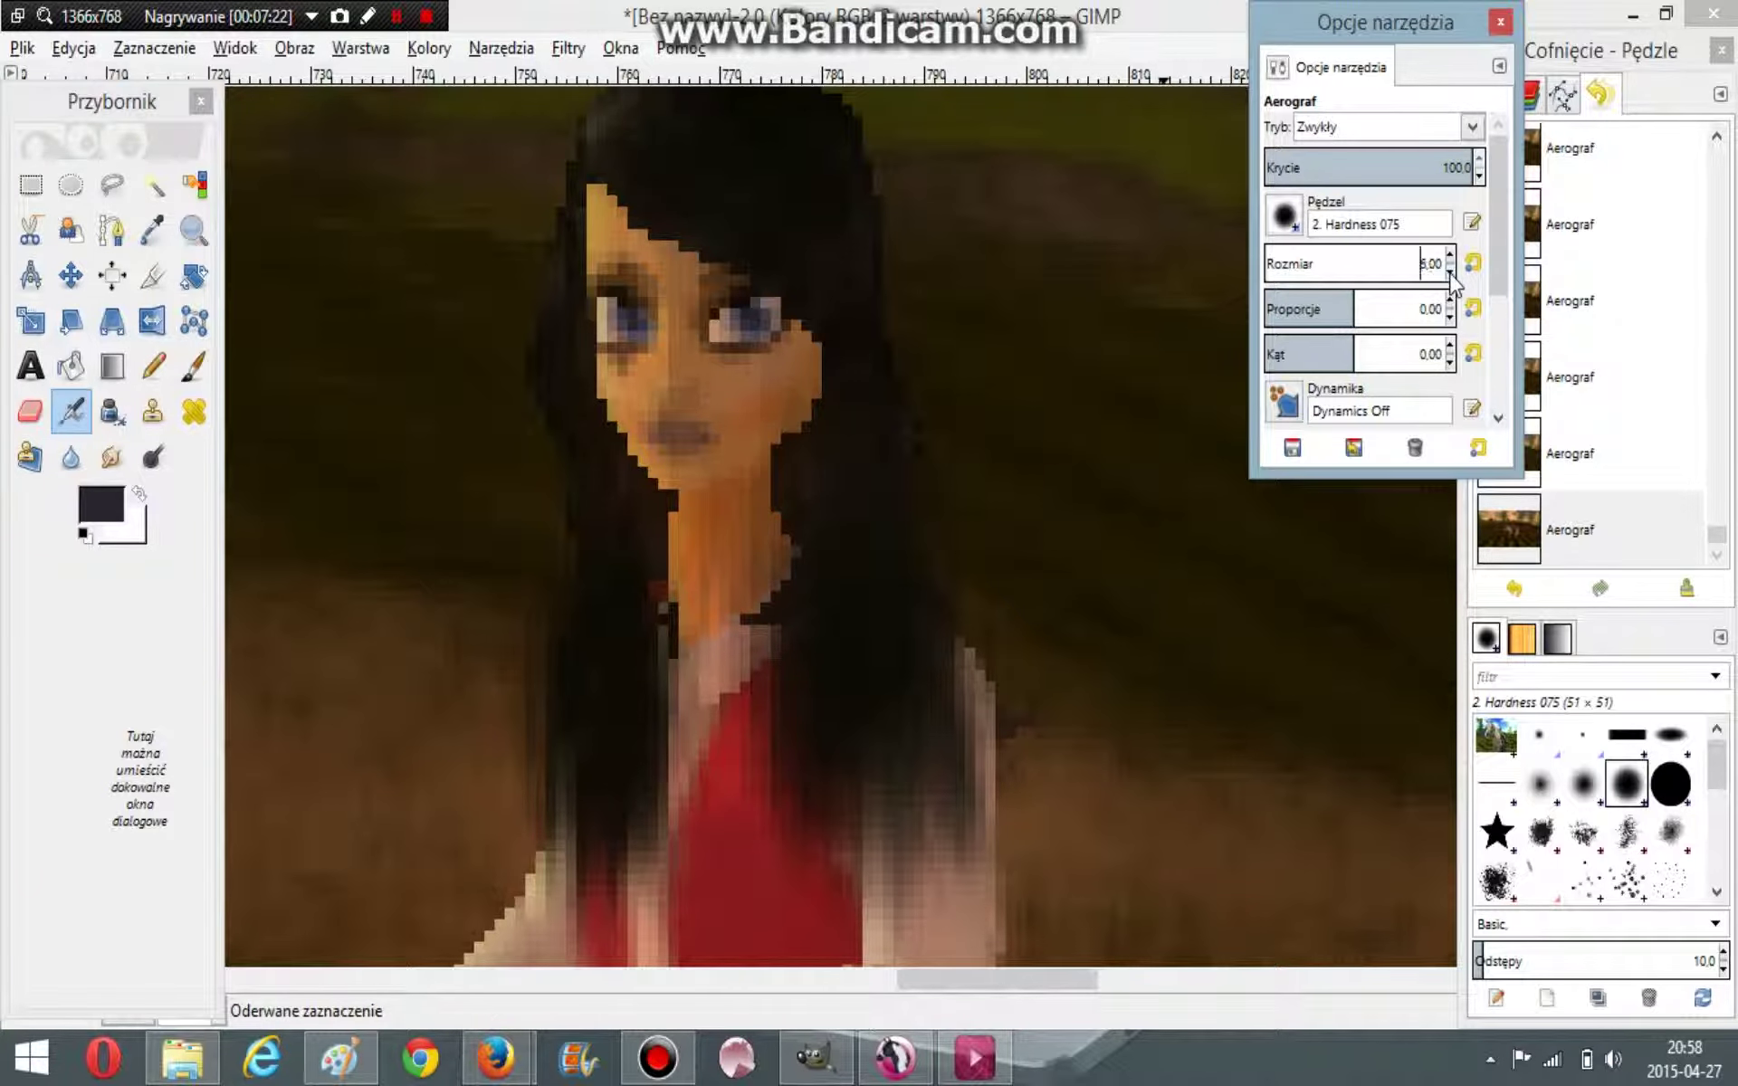
pyautogui.click(1451, 274)
pyautogui.moveTo(510, 1063)
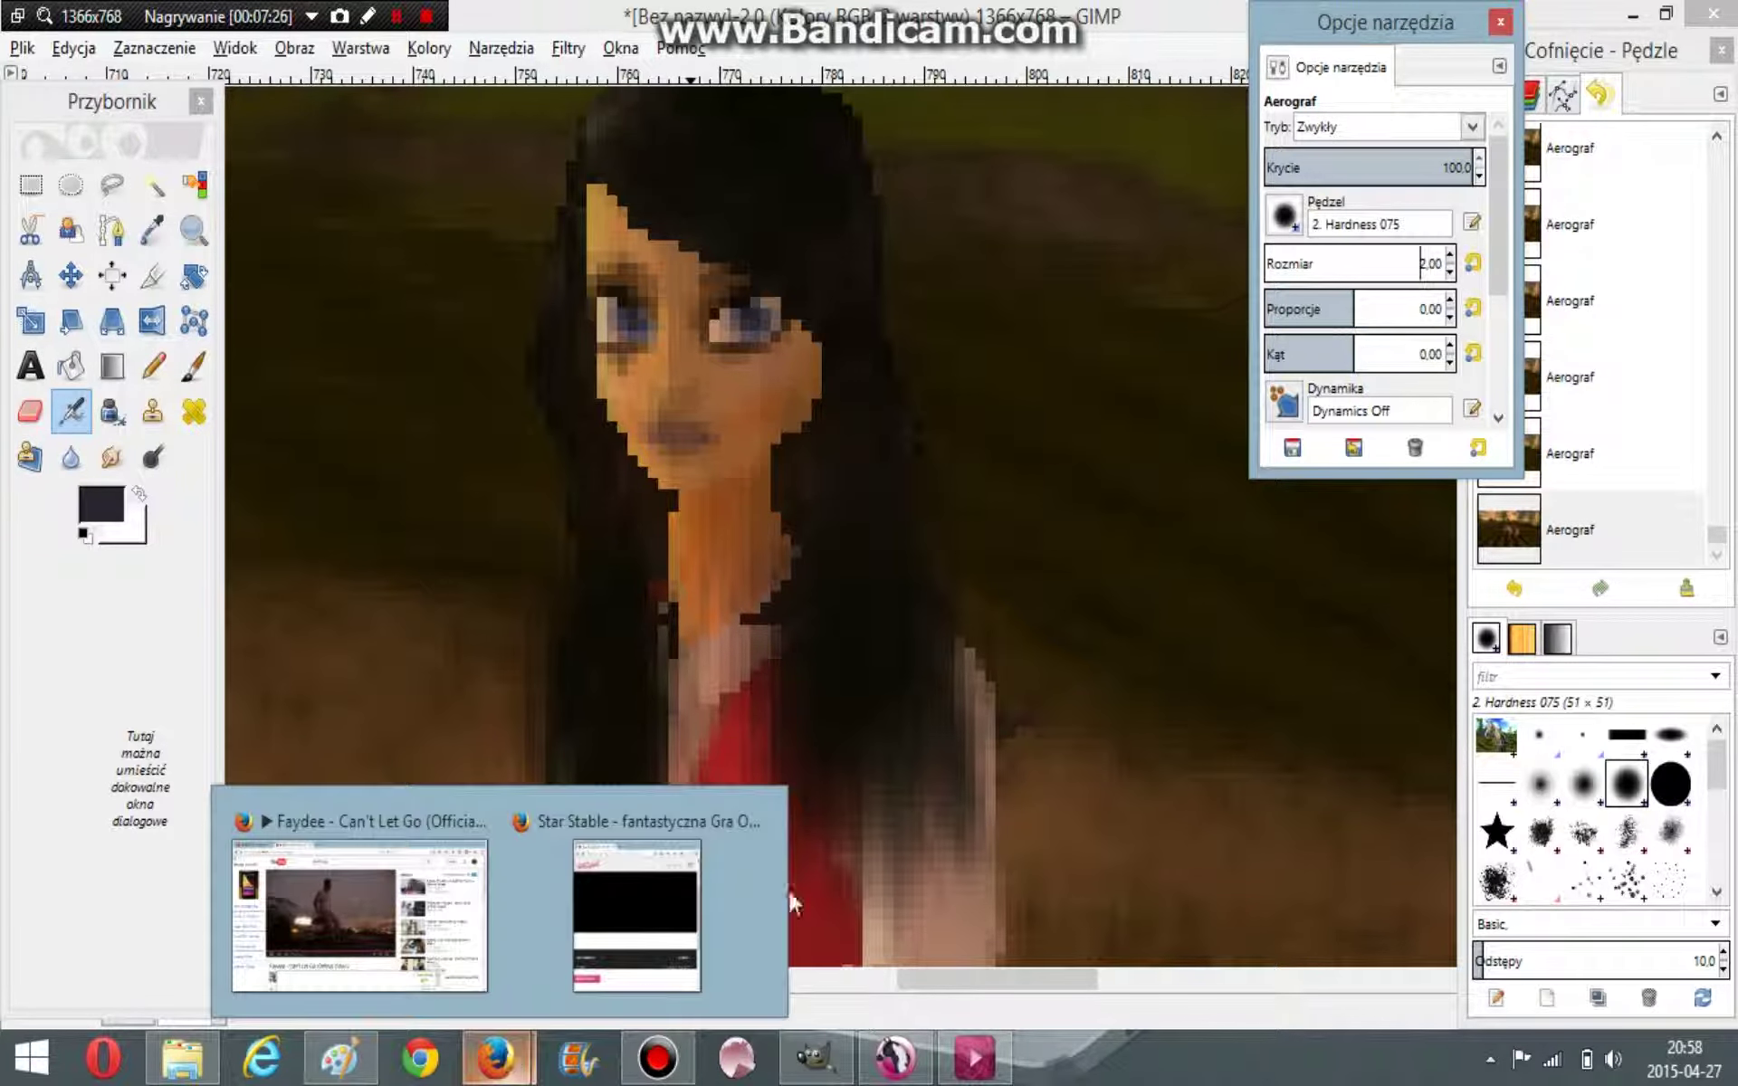
pyautogui.click(753, 322)
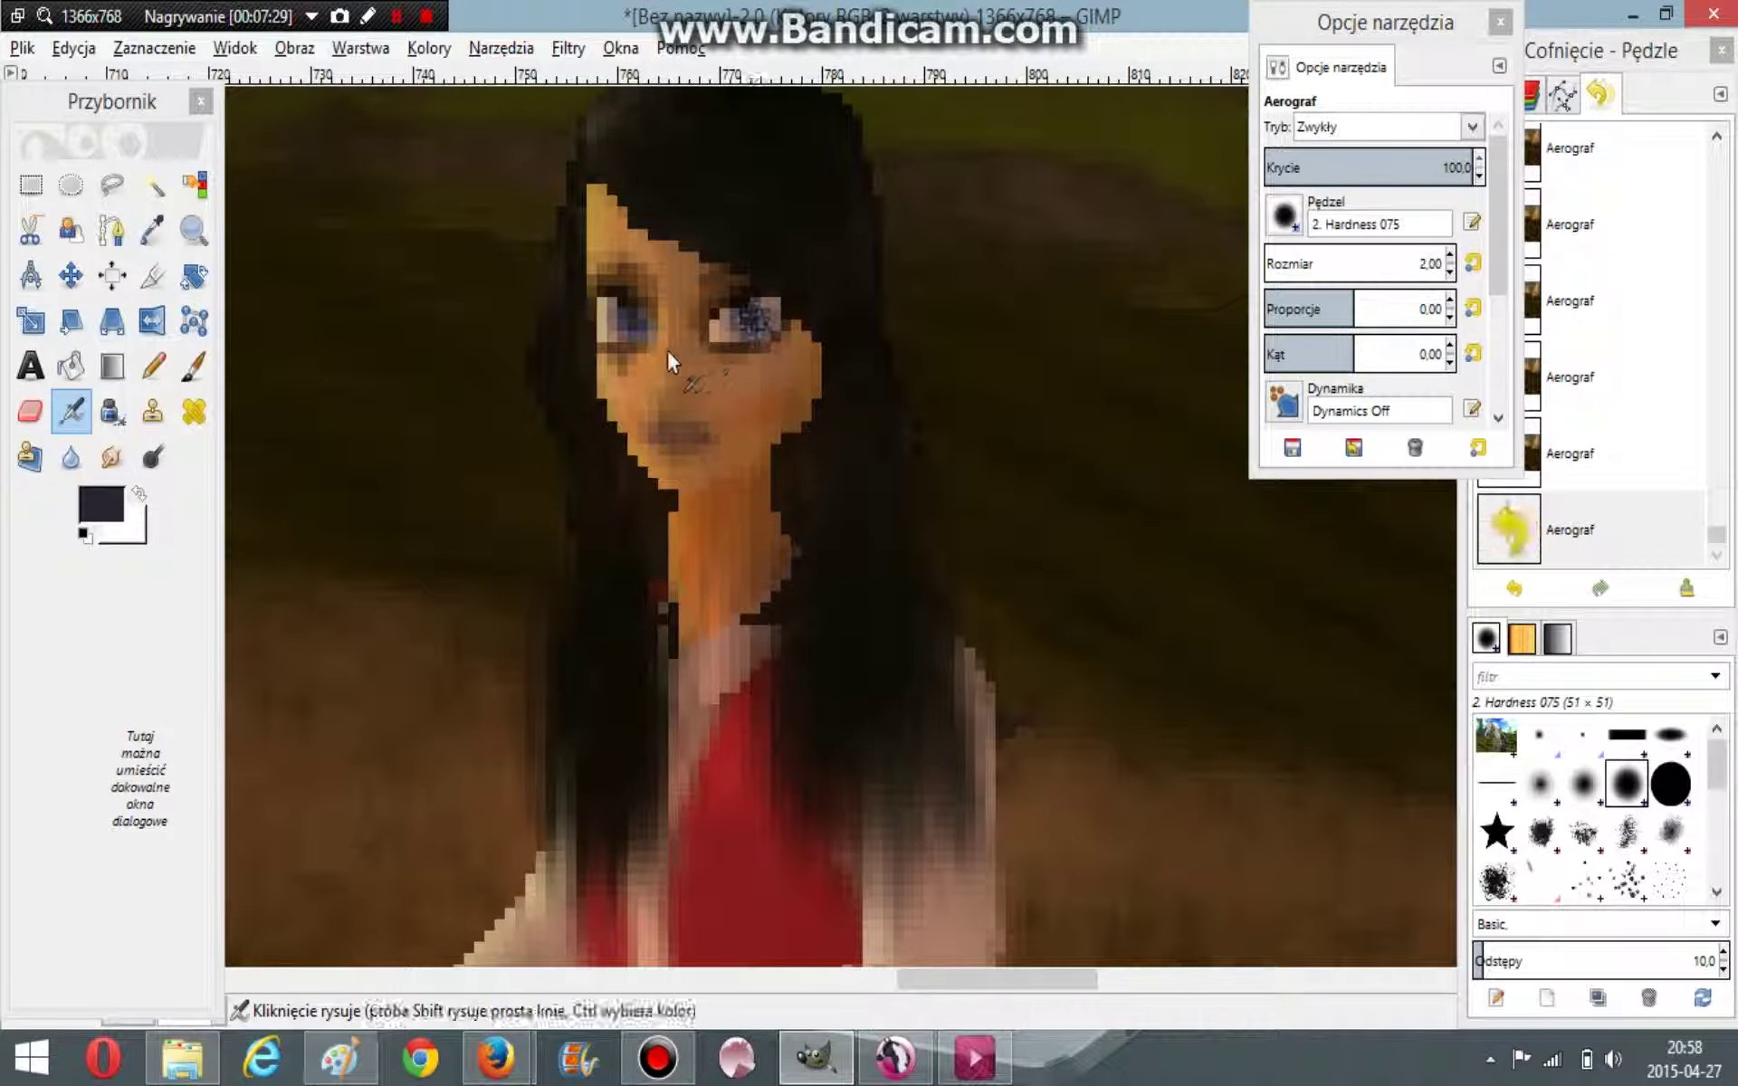
pyautogui.click(621, 321)
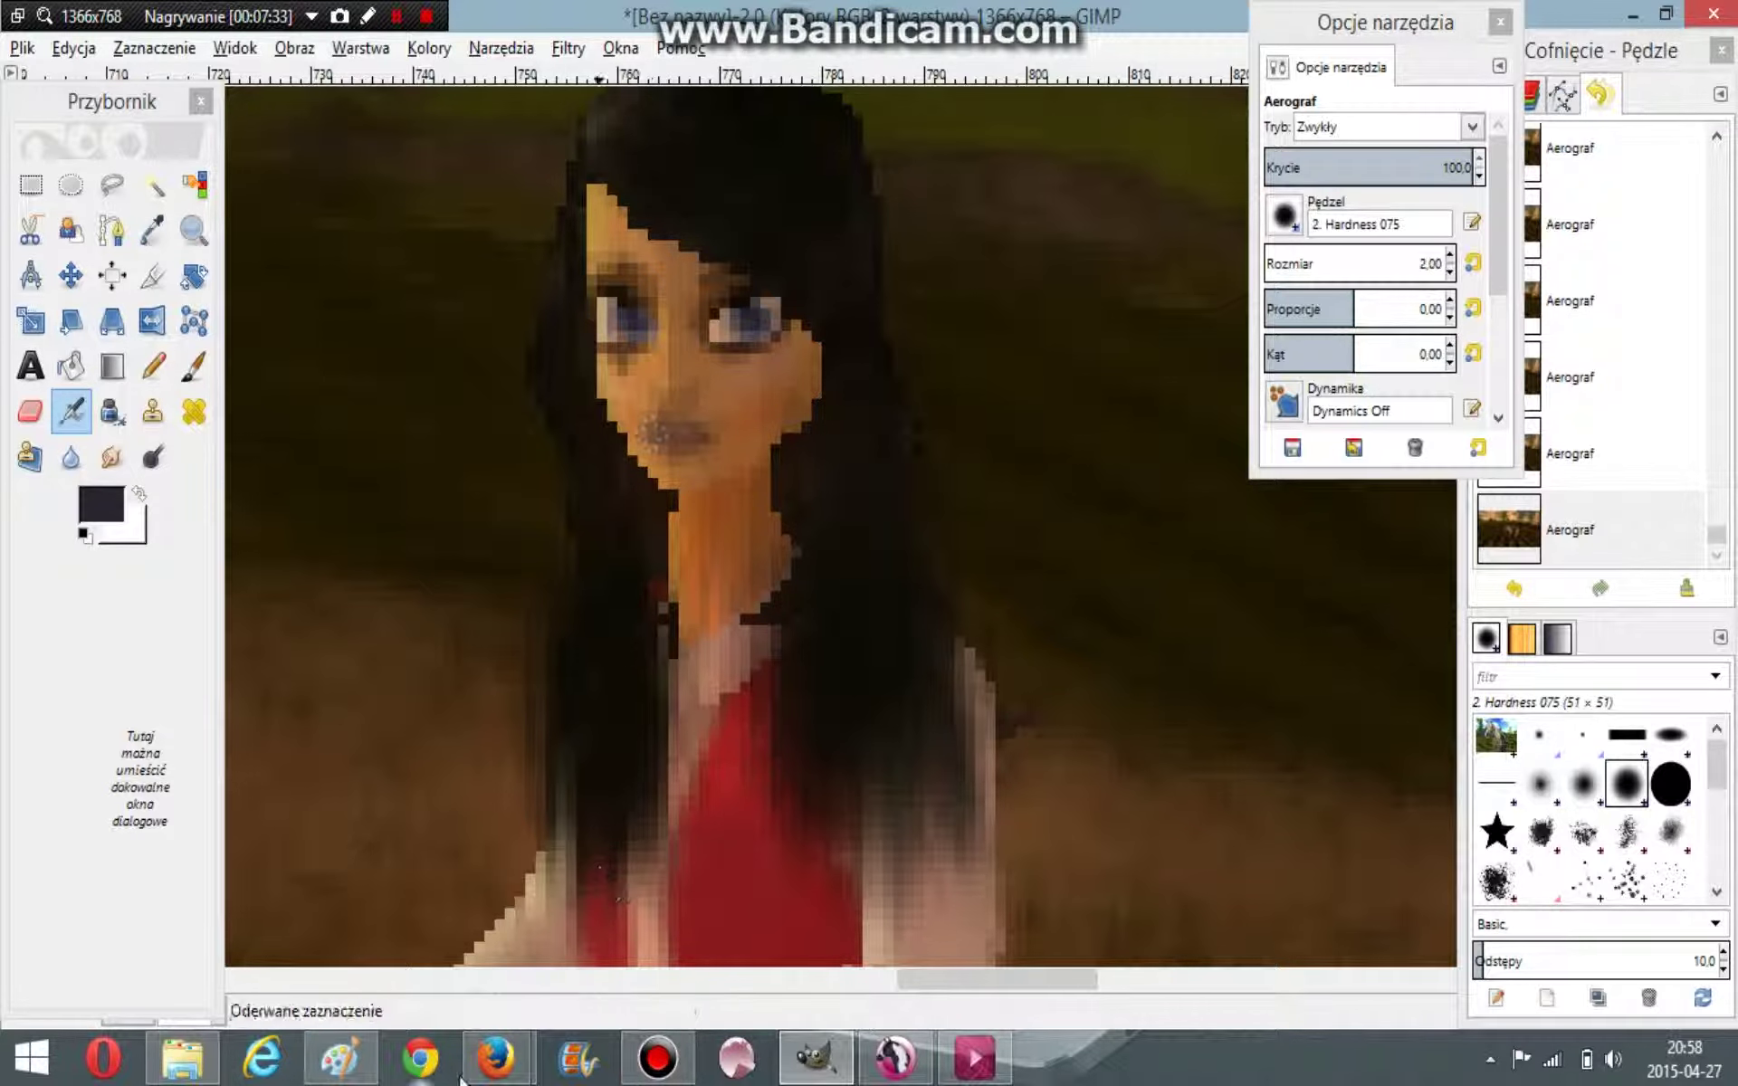
# Step: Switch to Firefox, cancel autoplay of the next YouTube video, replay "Faydee - Can't Let Go", and return to GIMP
pyautogui.moveTo(496, 1057)
pyautogui.click(403, 959)
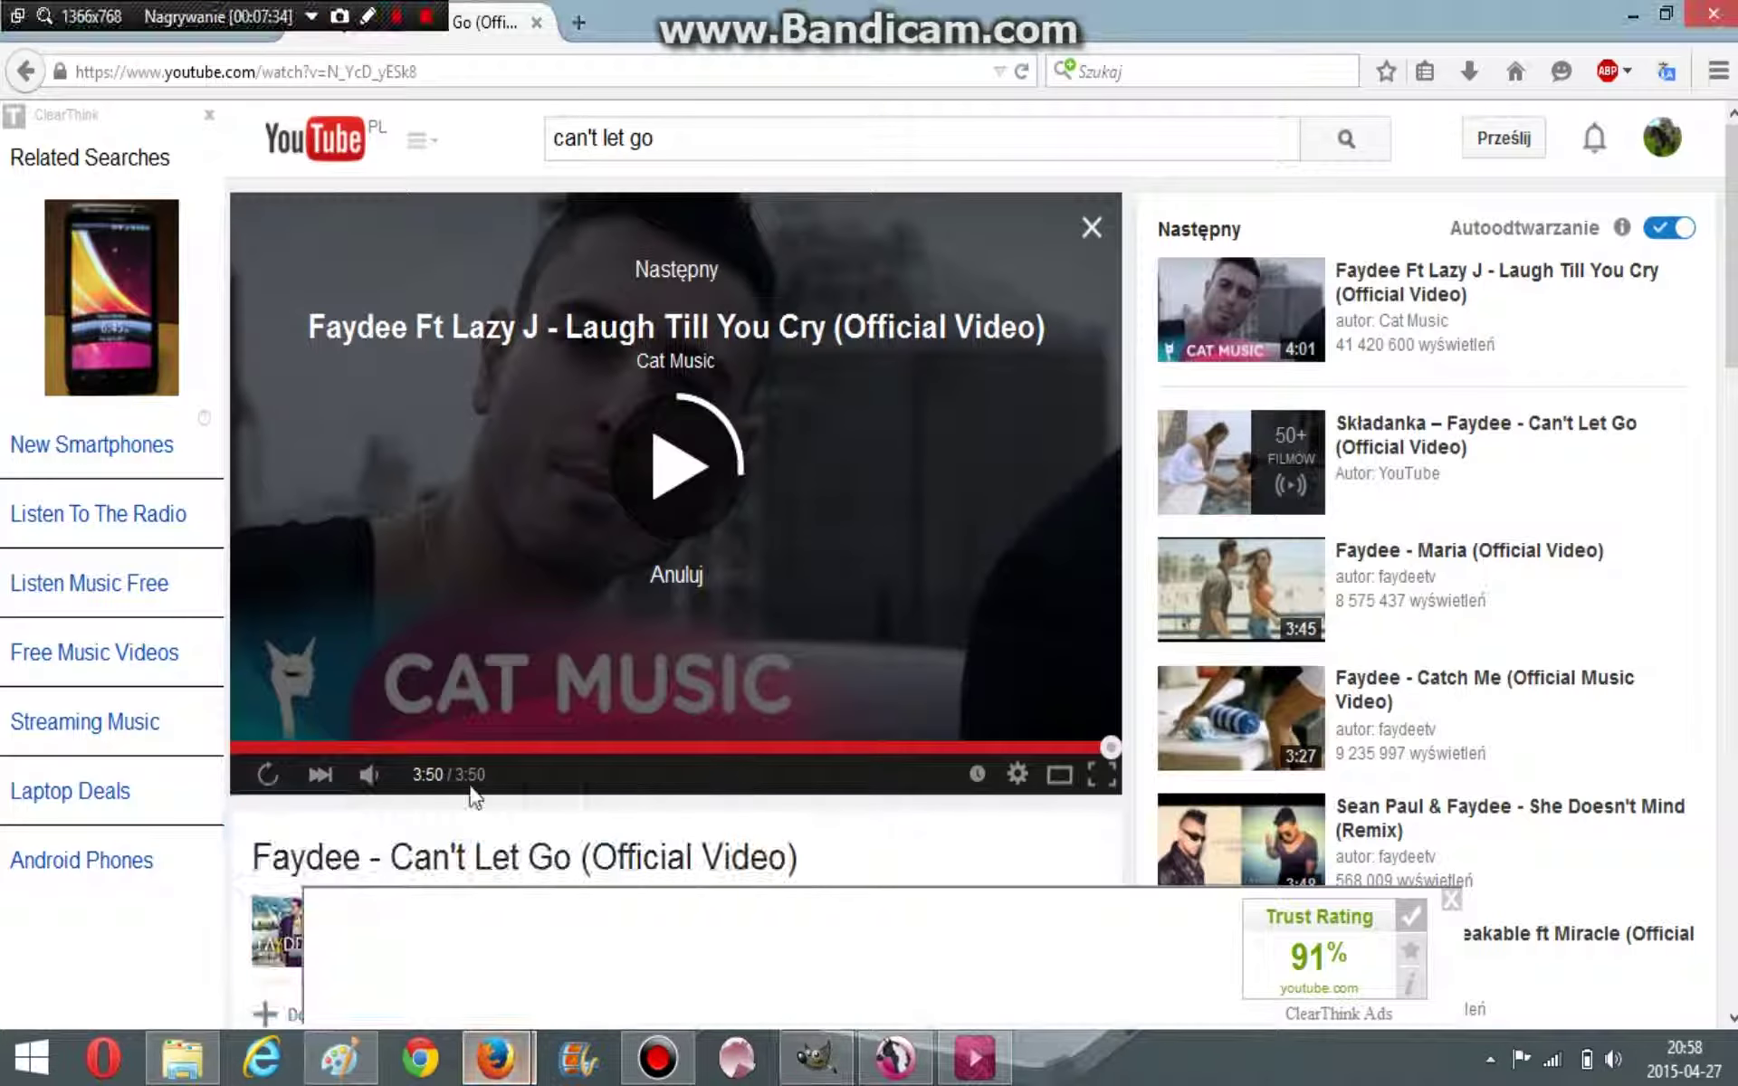
pyautogui.click(674, 576)
pyautogui.click(264, 781)
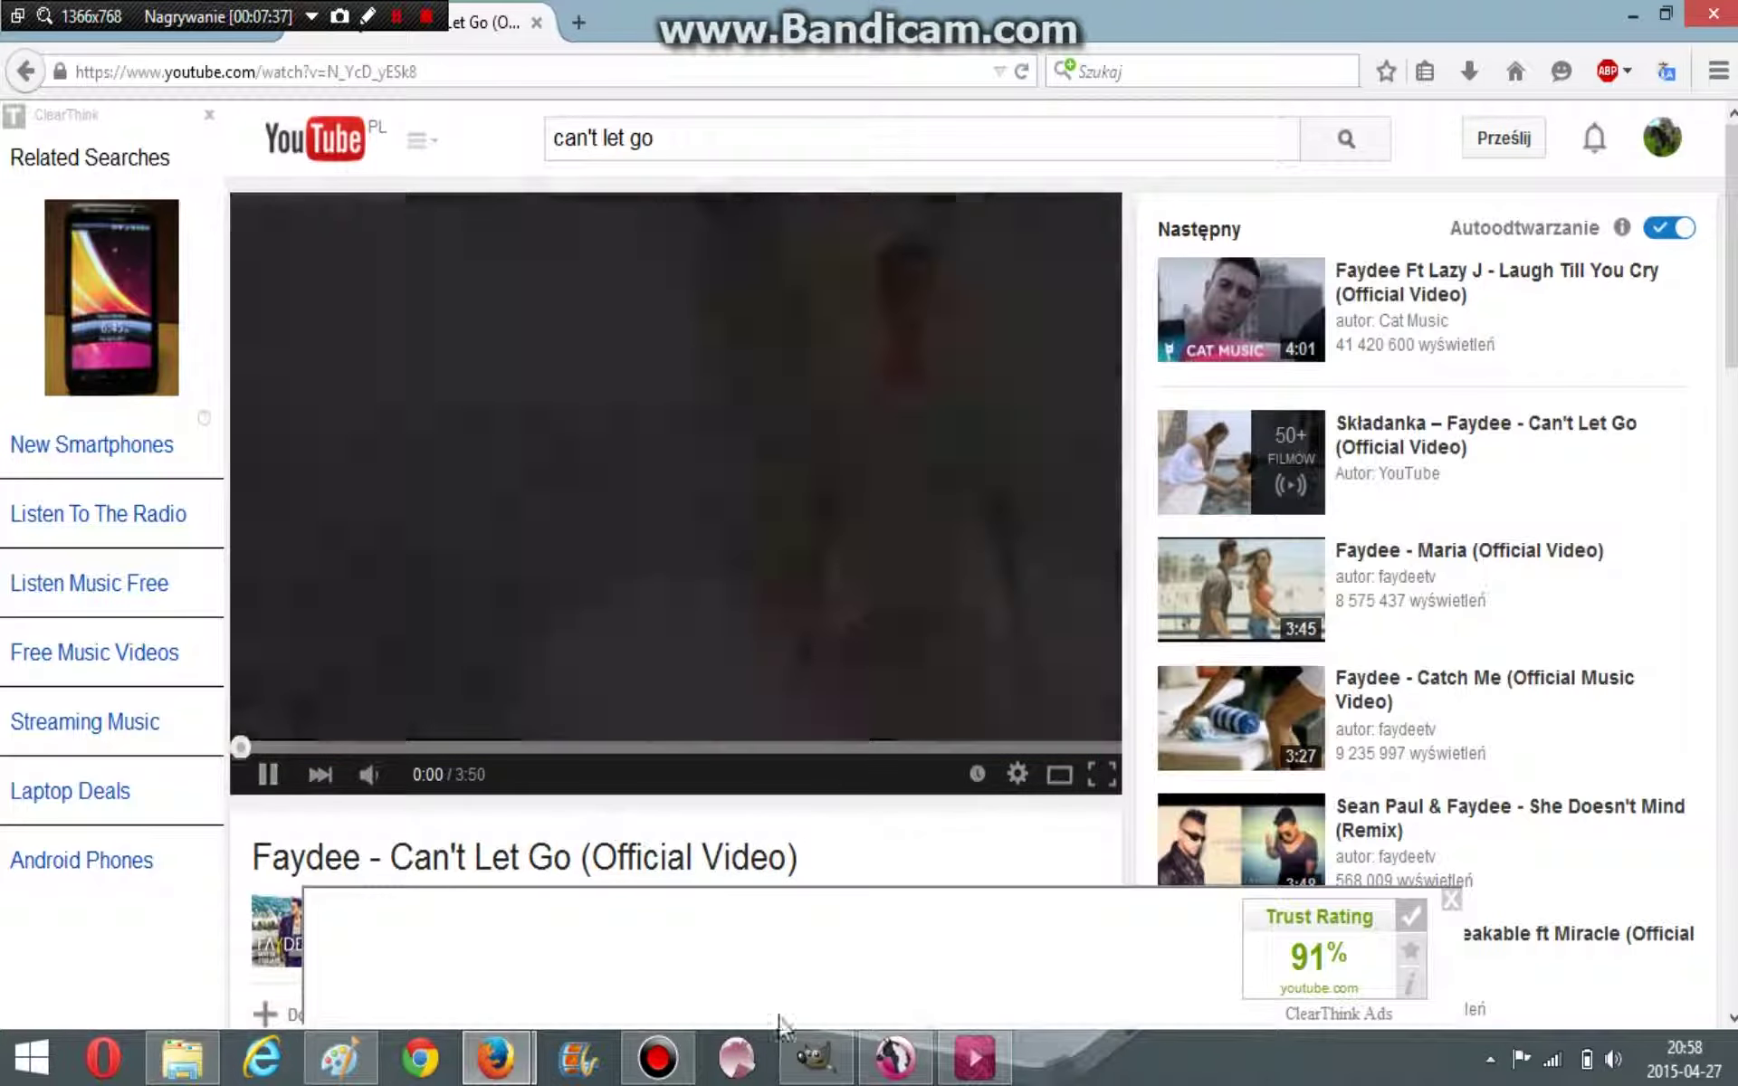
pyautogui.click(834, 1068)
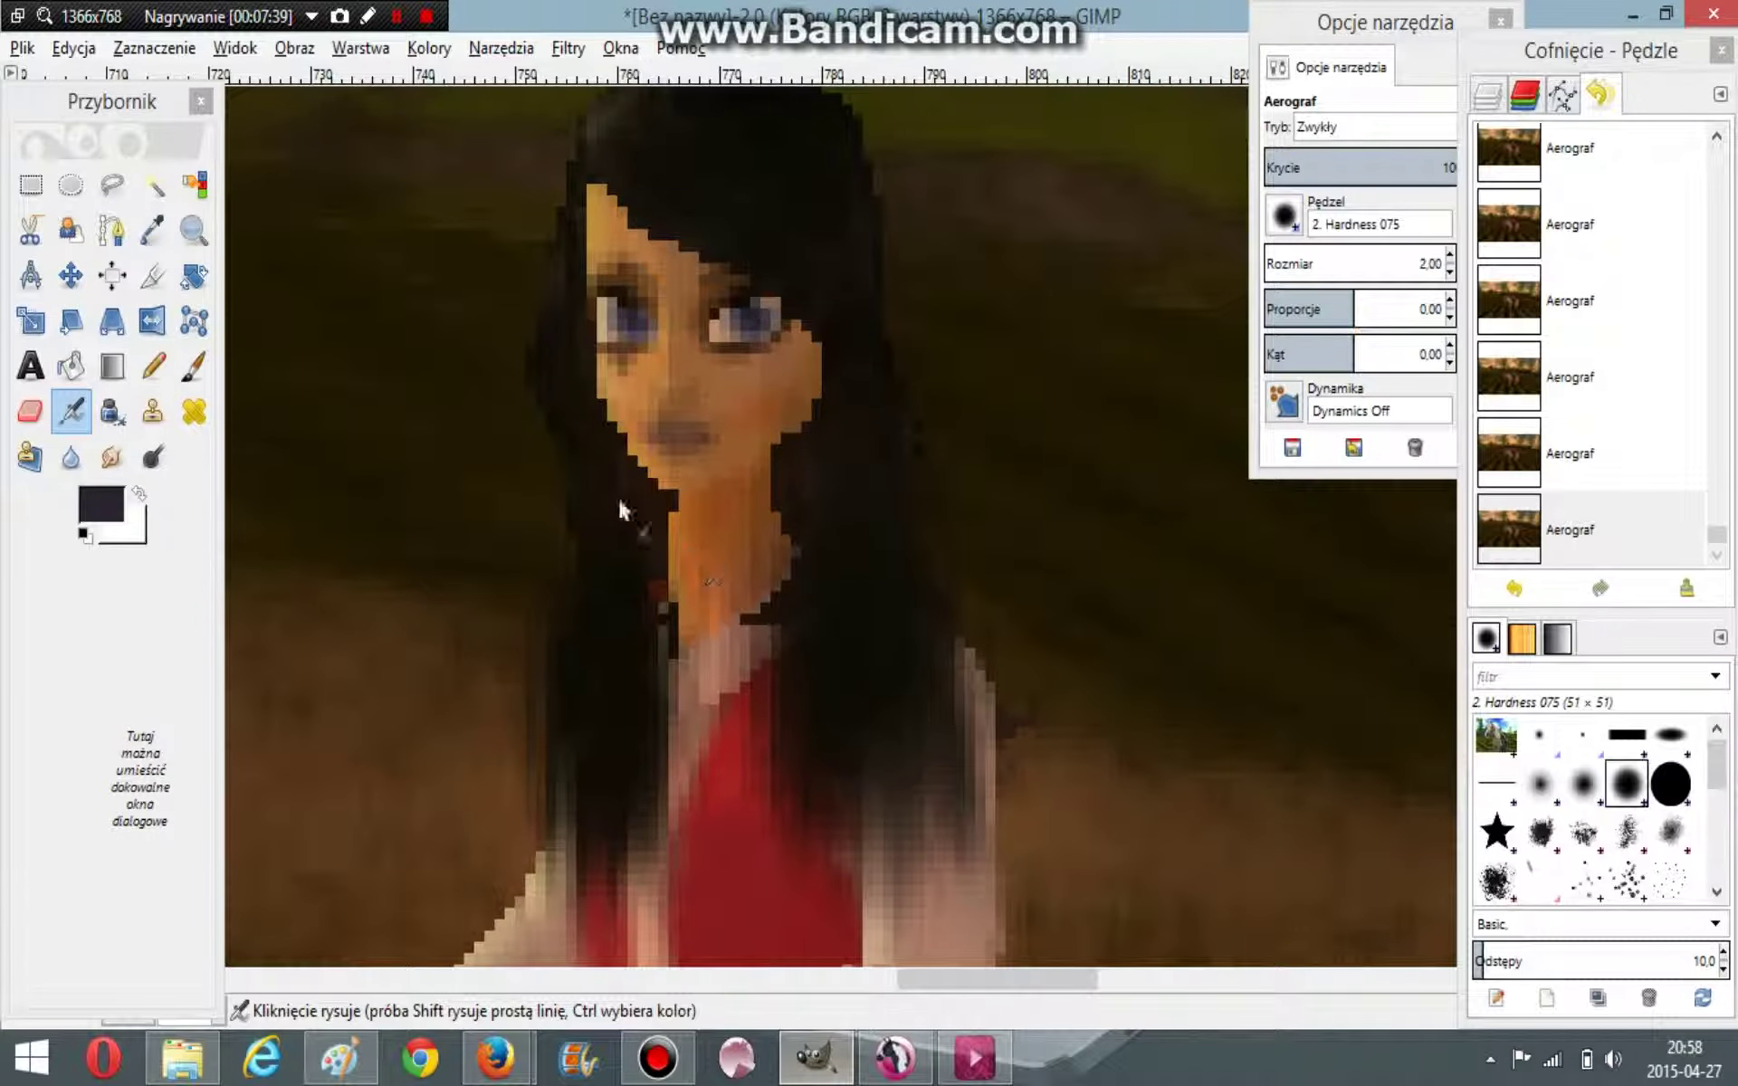
# Step: Sample dark brown and airbrush over the hind hoof below the beige sock at brush size 2
pyautogui.scroll(-15, 861, 731)
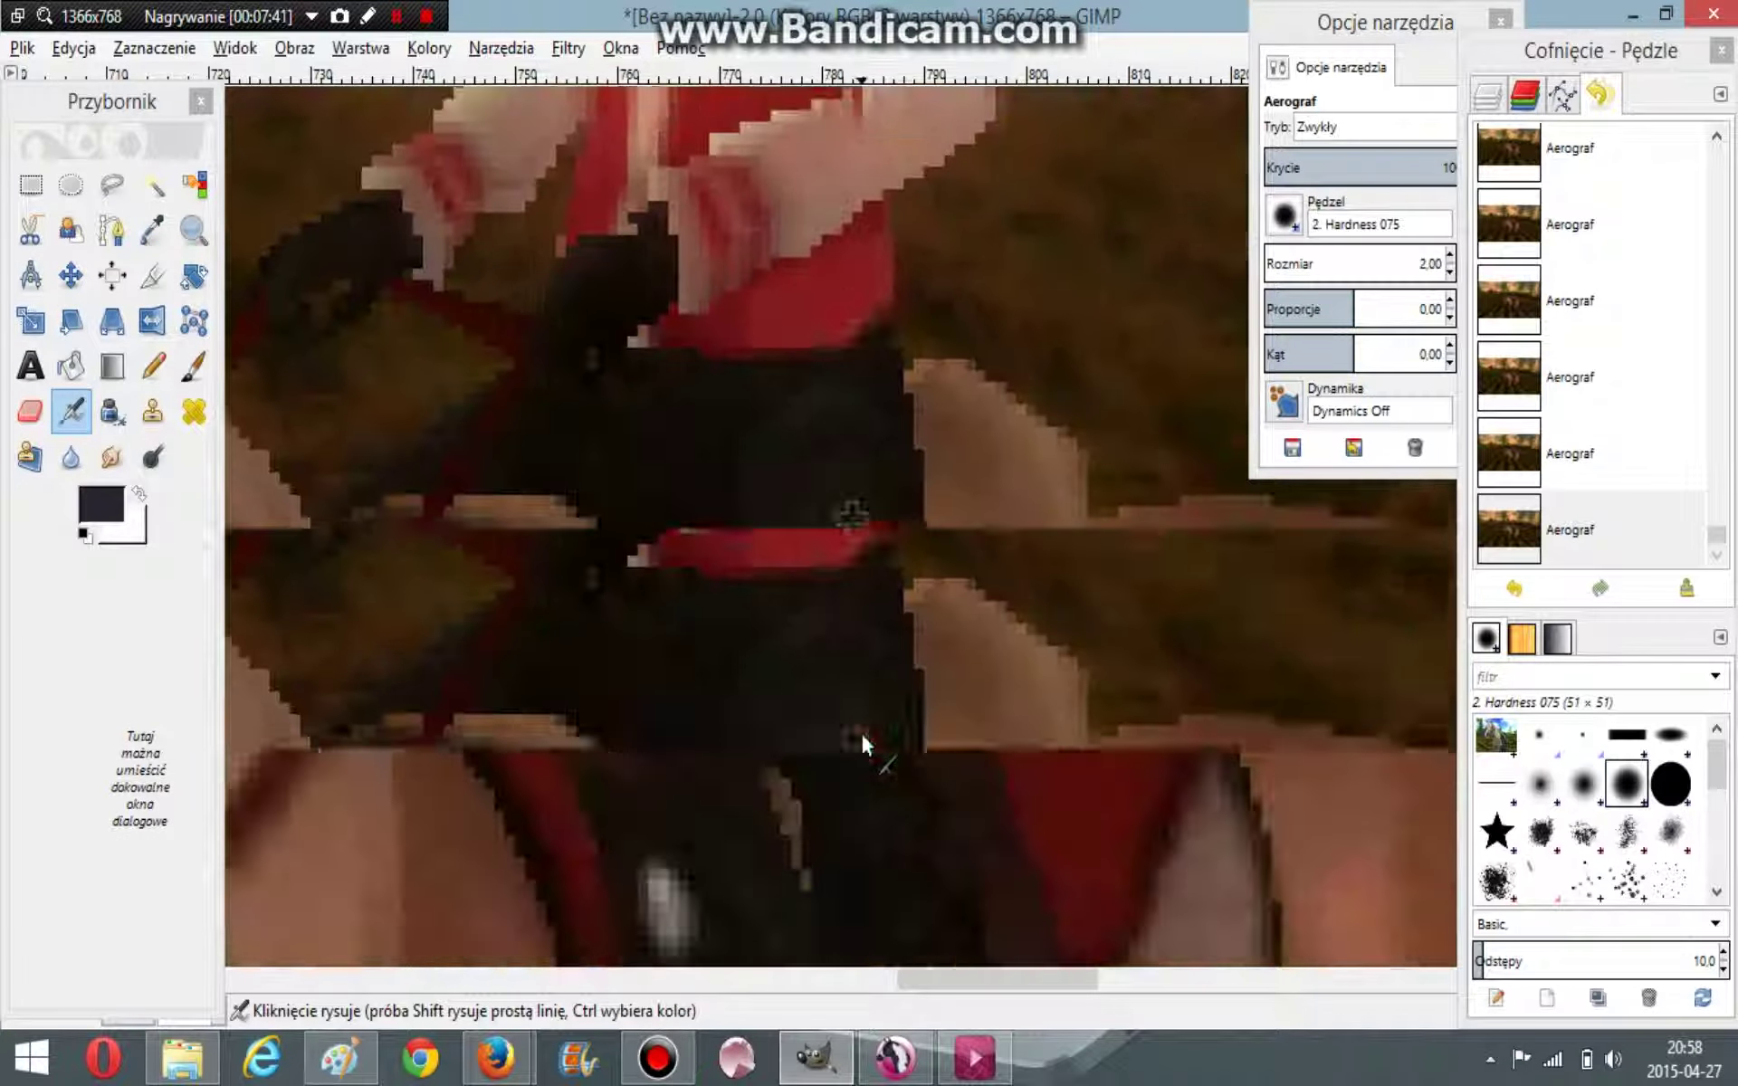
pyautogui.scroll(-1, 860, 732)
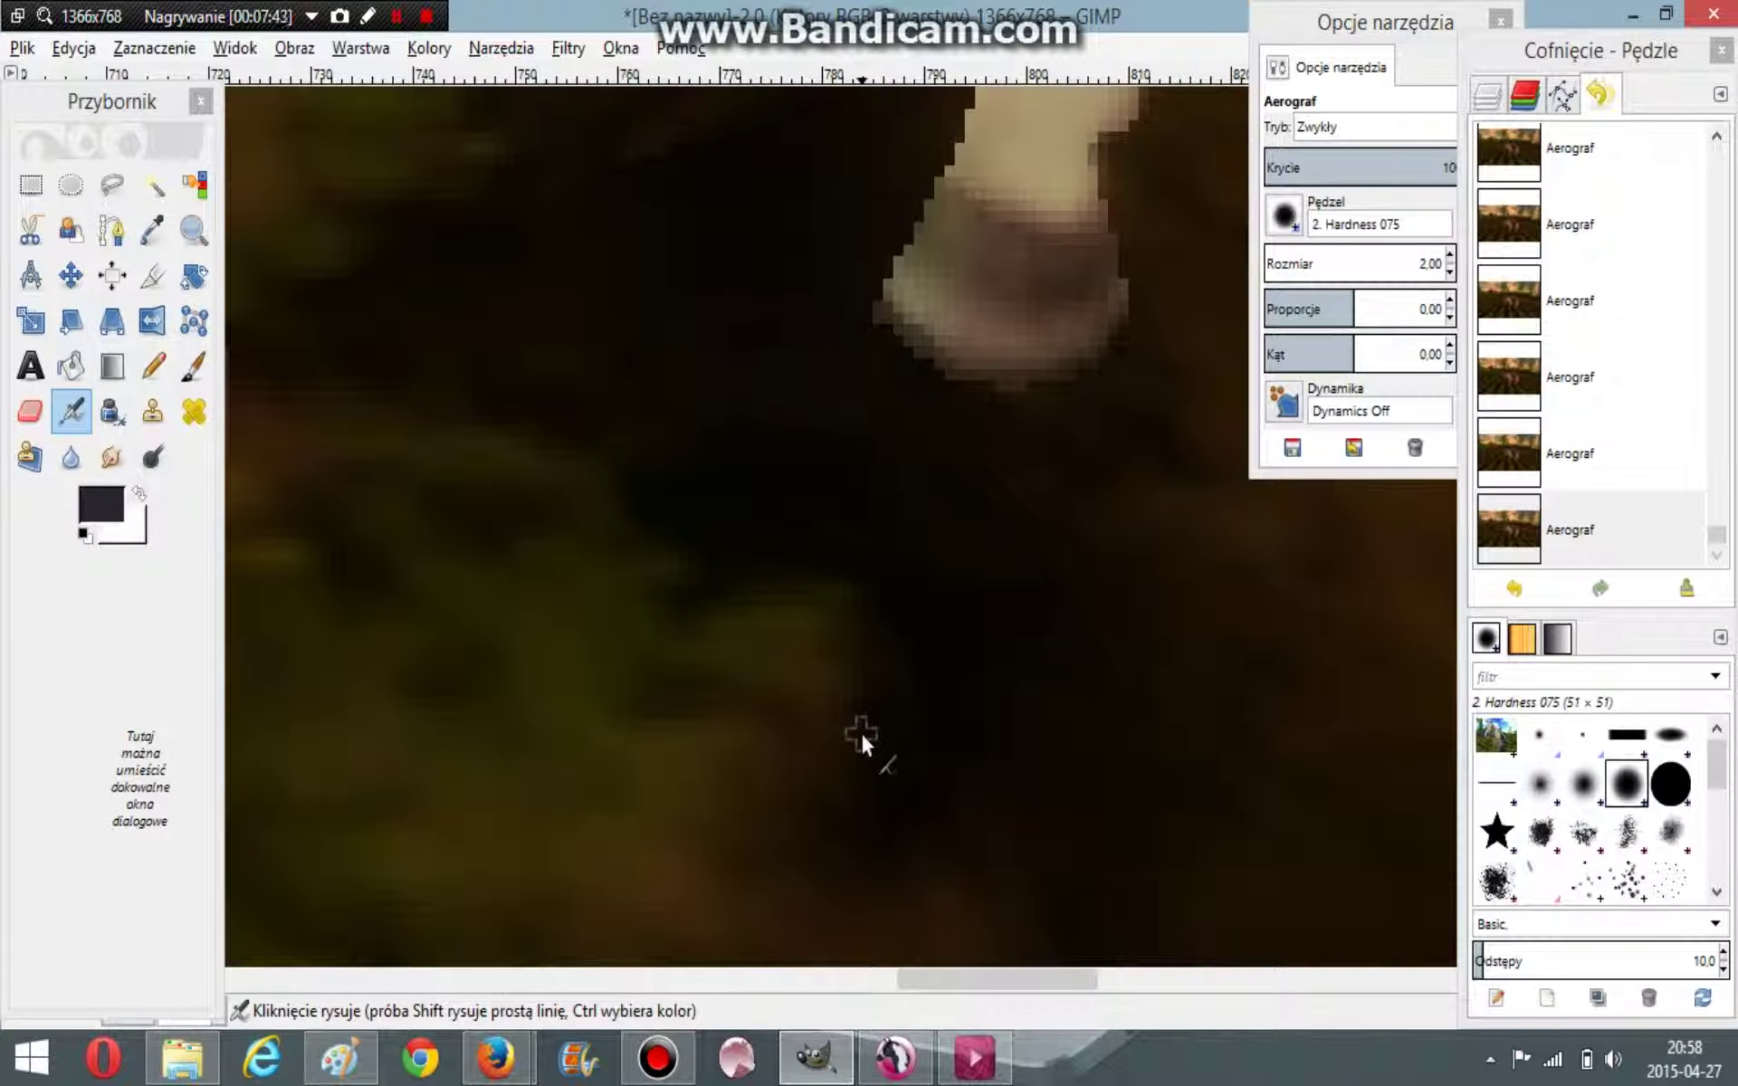
pyautogui.scroll(7, 860, 731)
pyautogui.scroll(-6, 860, 731)
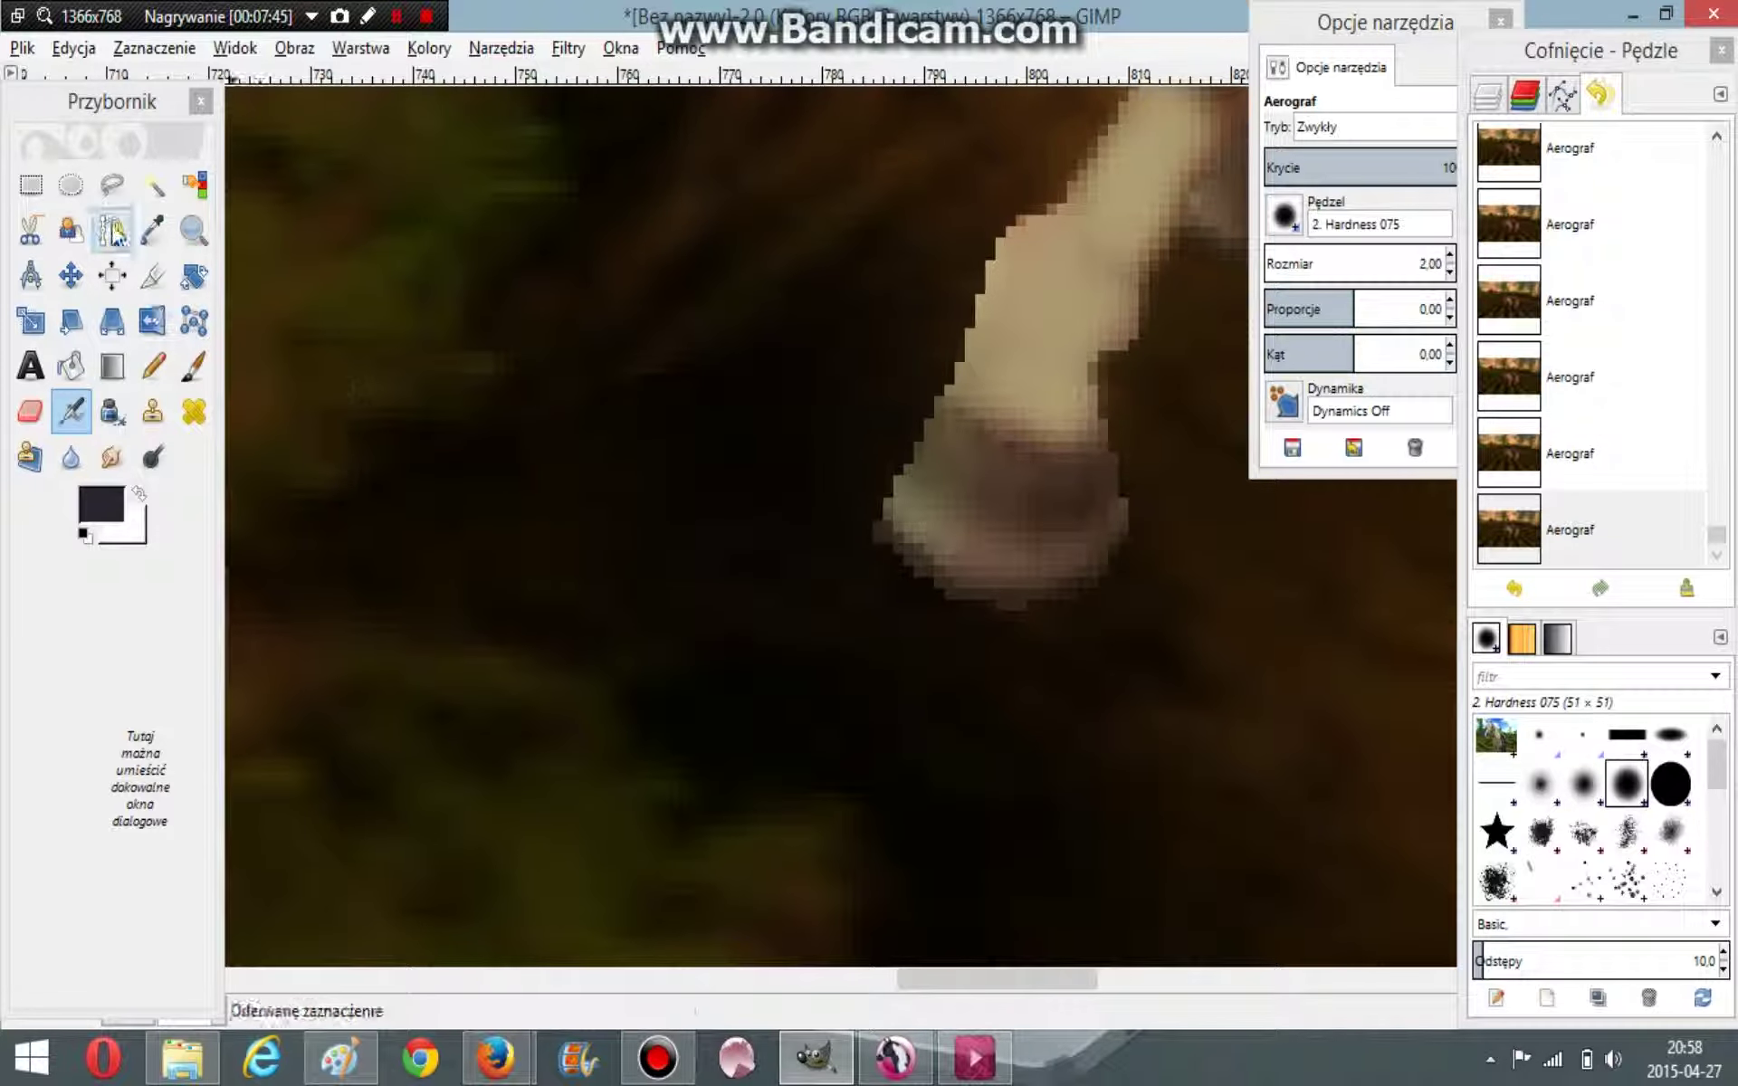
pyautogui.click(152, 230)
pyautogui.click(788, 504)
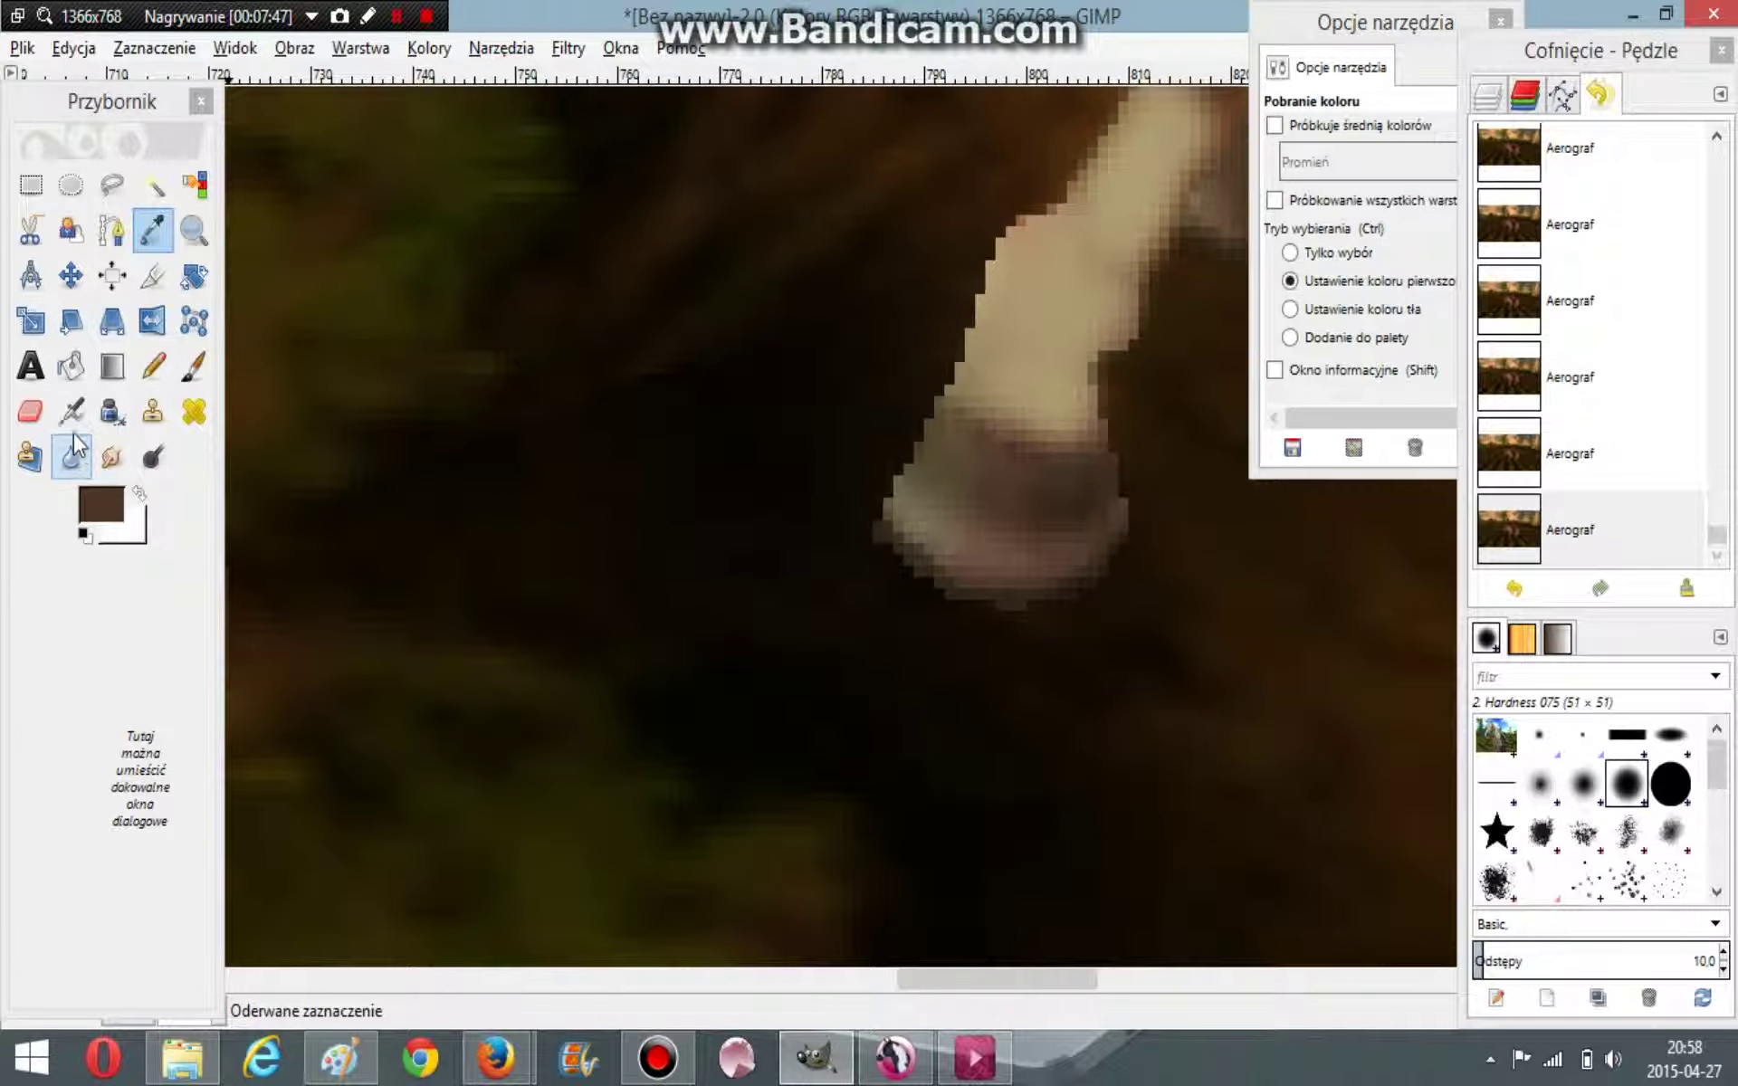
pyautogui.click(71, 422)
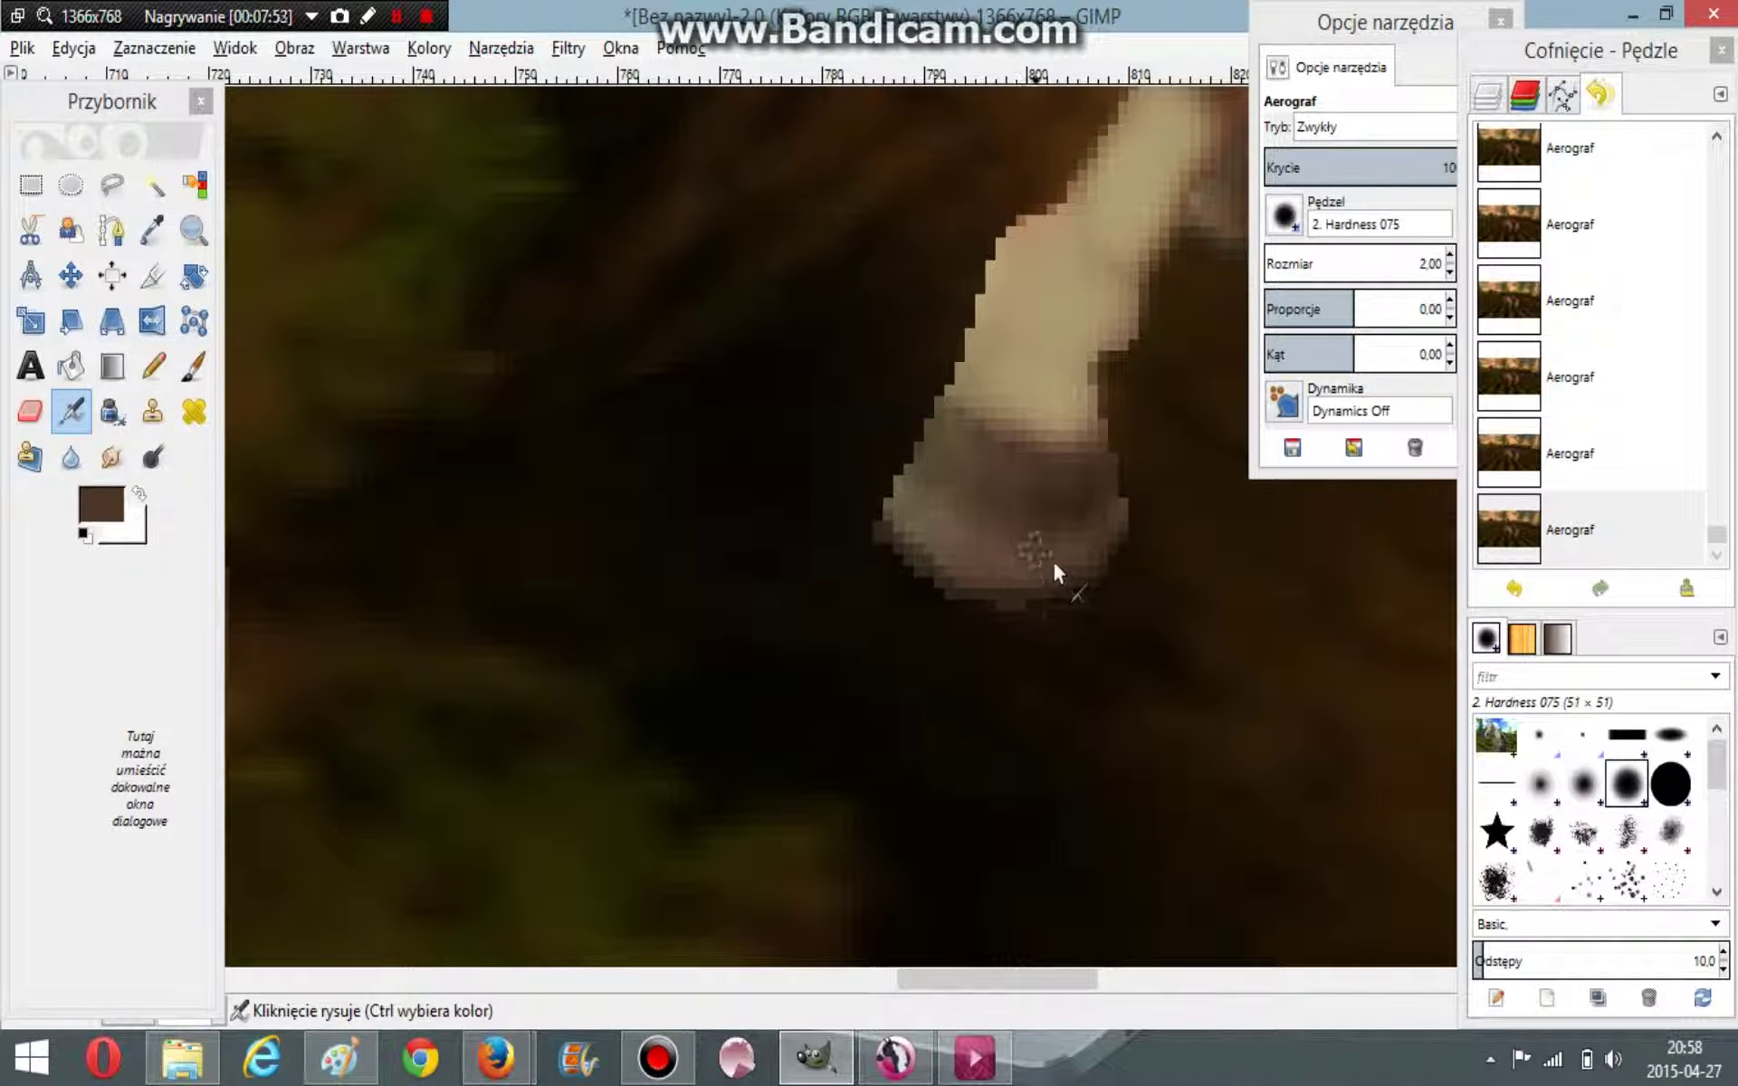
pyautogui.moveTo(1055, 563); pyautogui.dragTo(1100, 525)
# Step: Airbrush the same dark brown over the light areas of the nearer front hoof
pyautogui.click(787, 983)
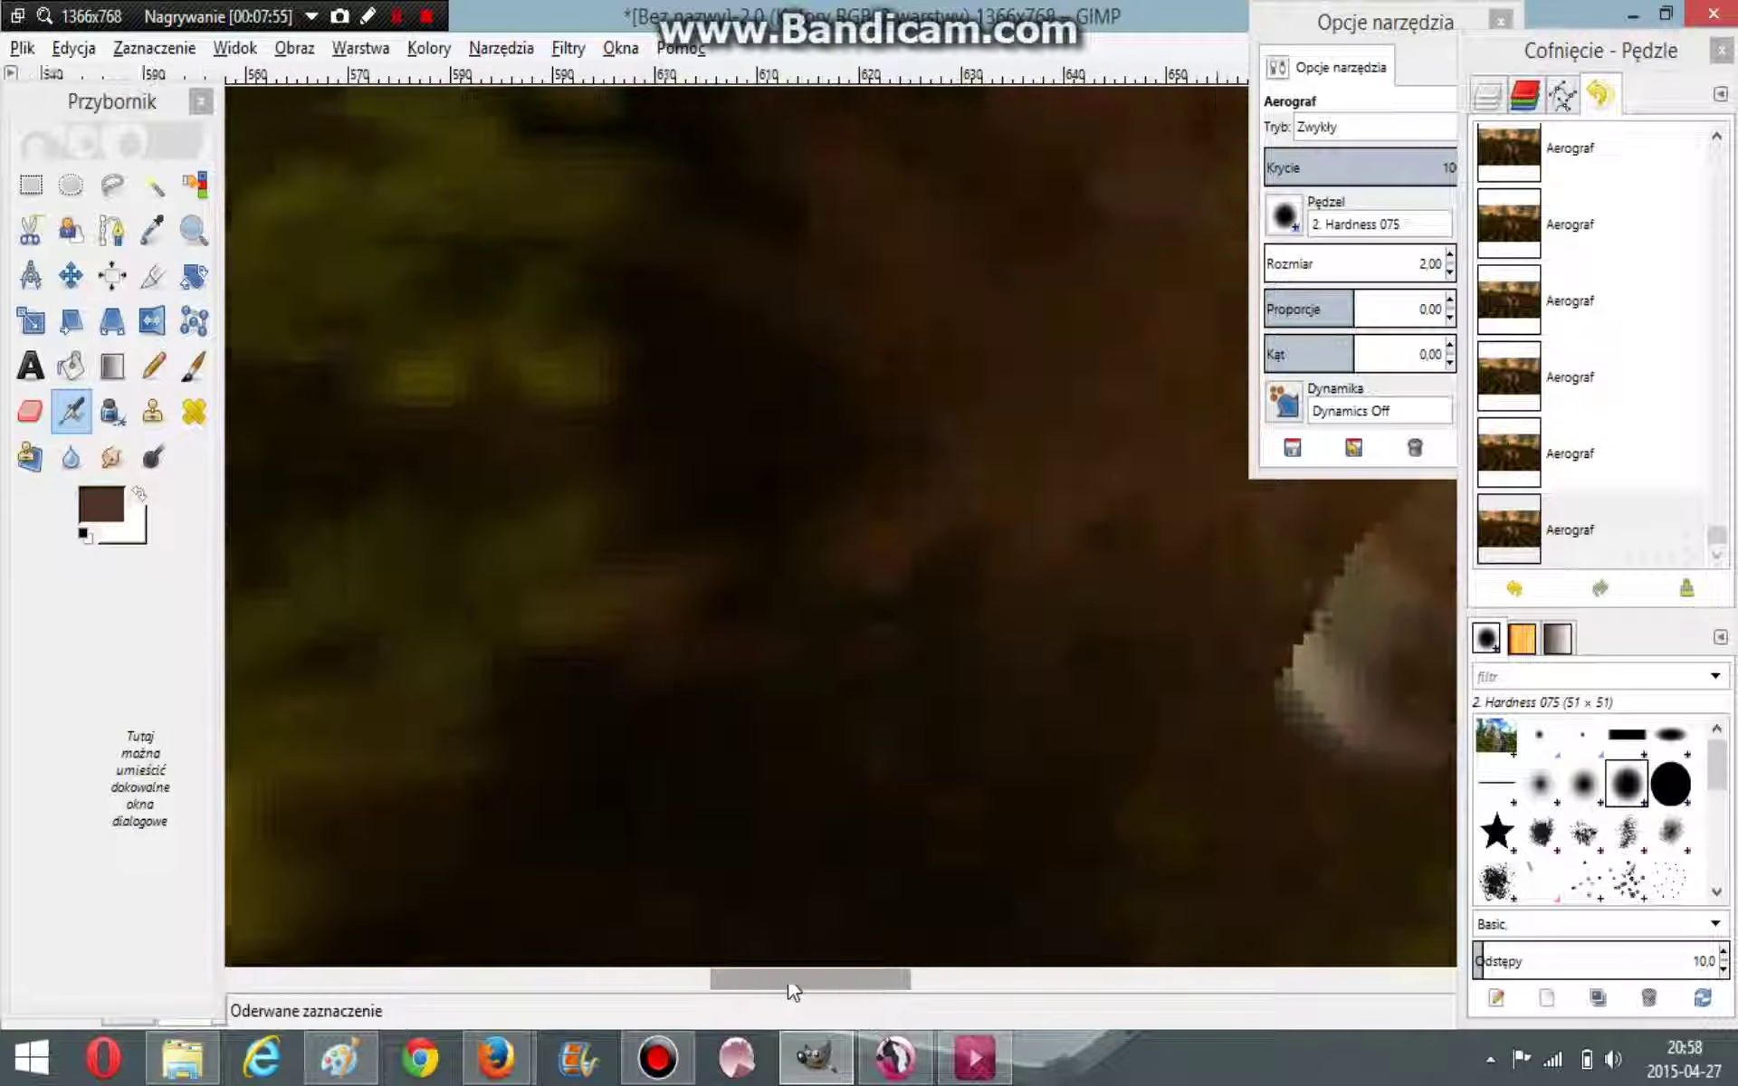
pyautogui.moveTo(788, 987); pyautogui.dragTo(873, 959)
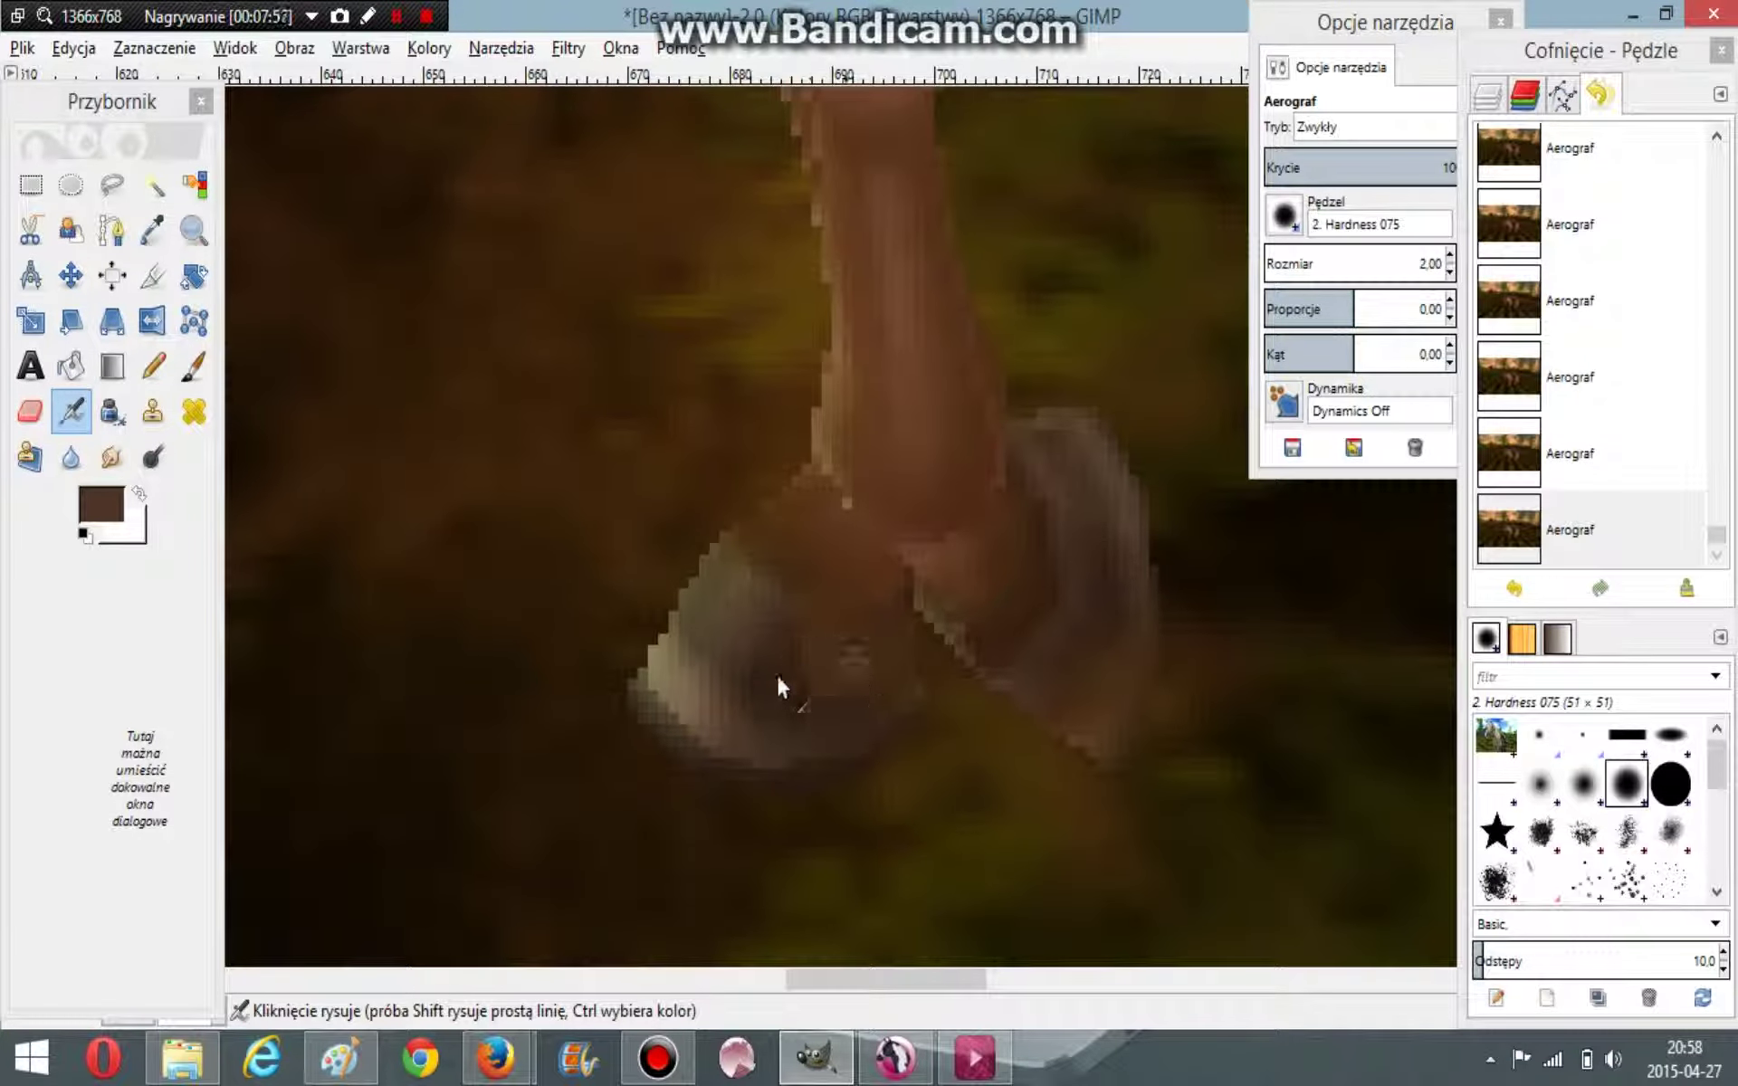
pyautogui.moveTo(735, 604); pyautogui.dragTo(757, 661)
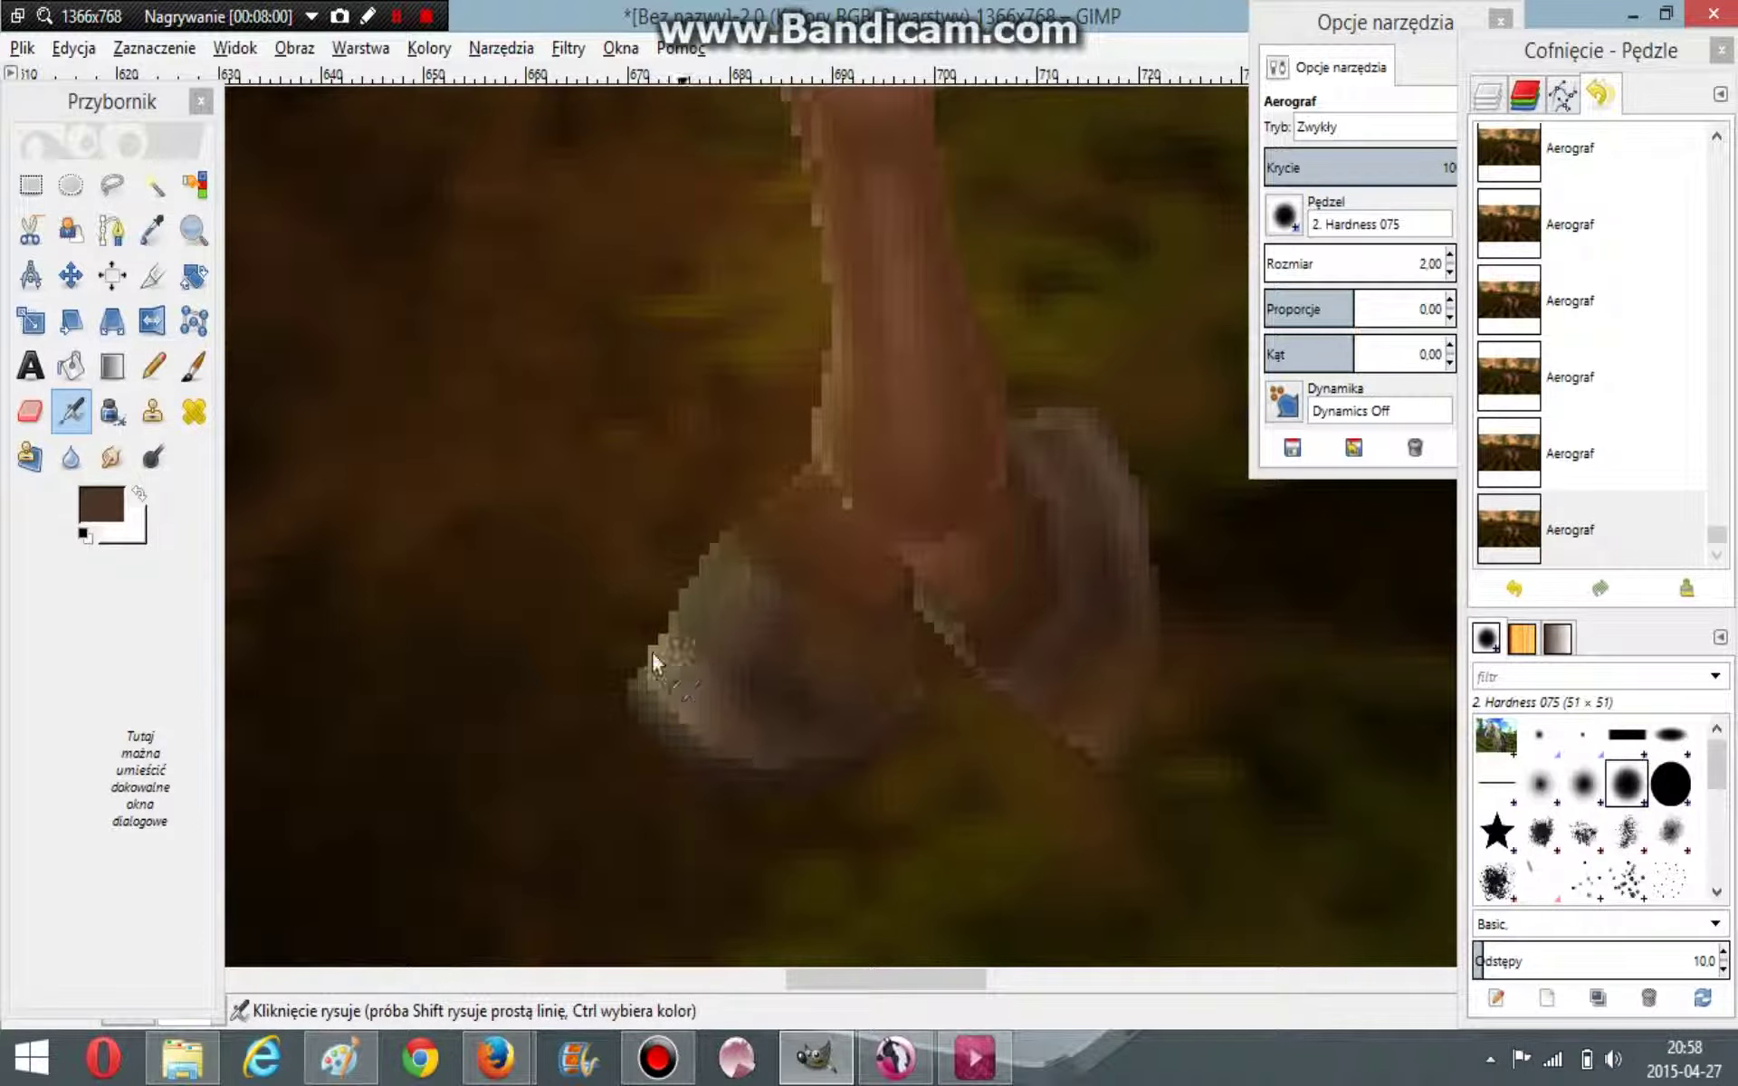
pyautogui.click(923, 670)
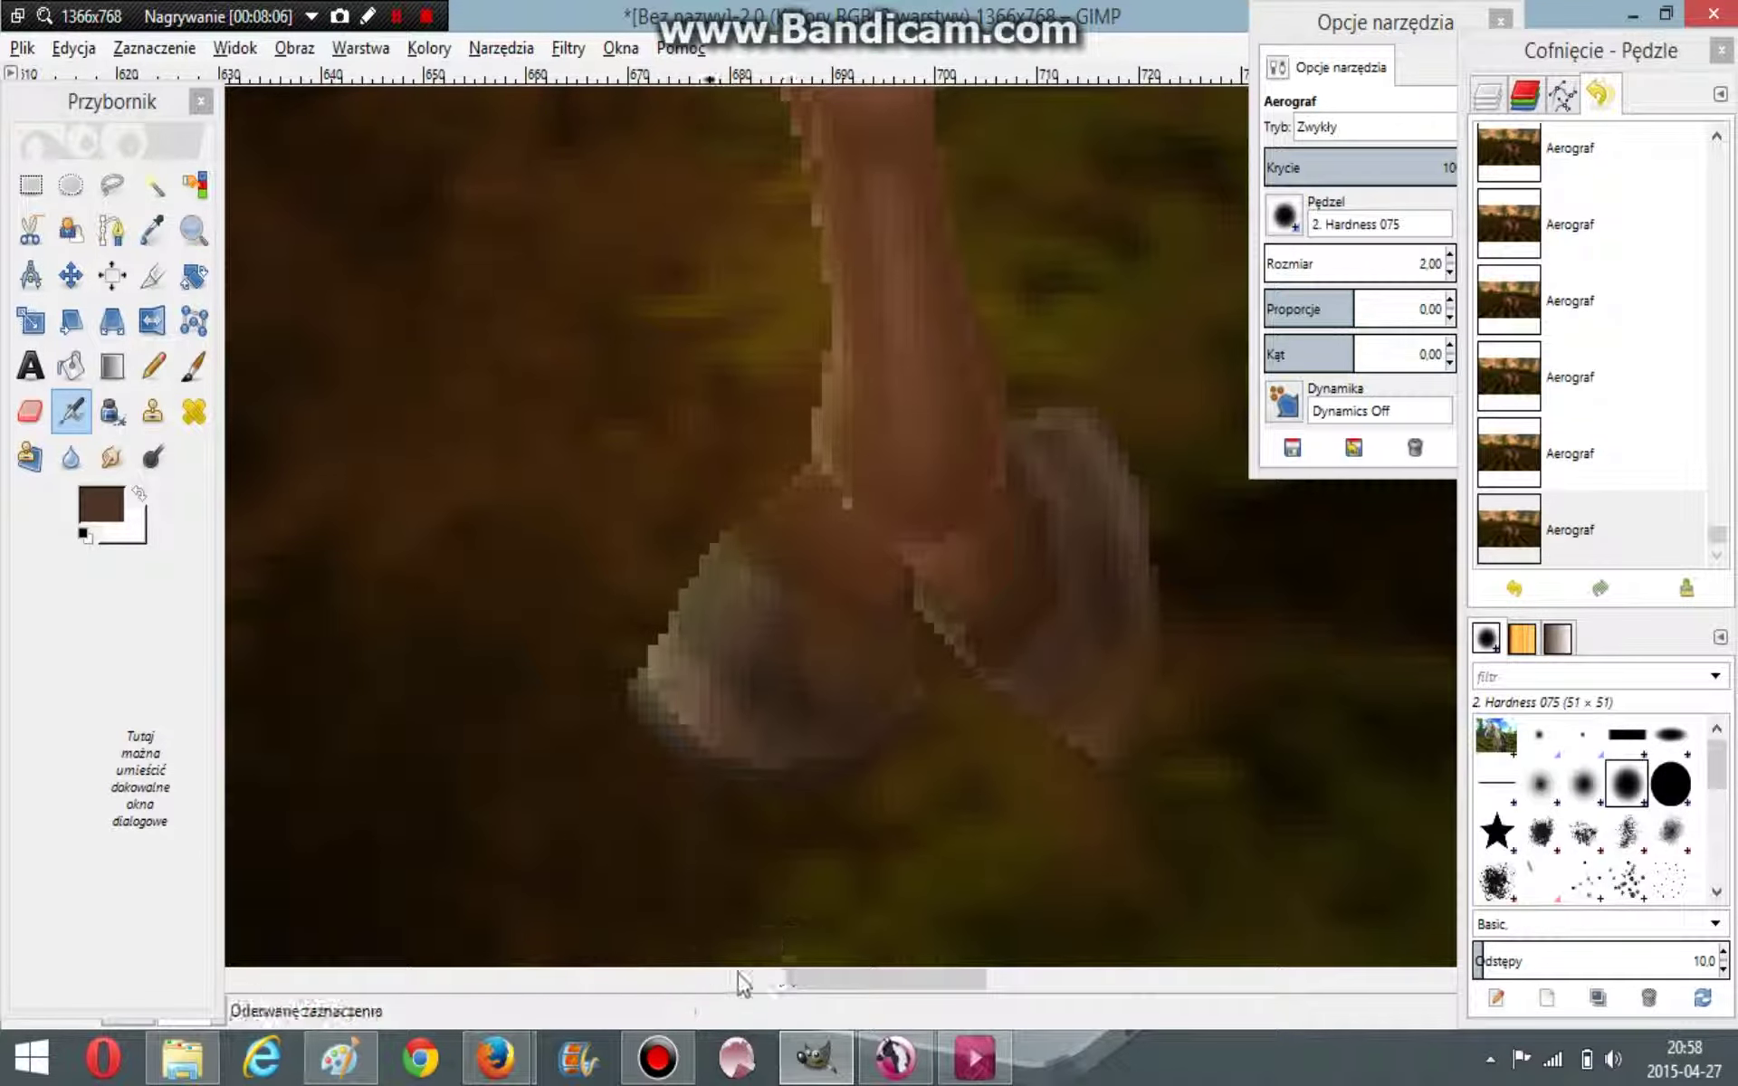
# Step: Smudge the farther front hoof with the Smudge tool at brush size 14
pyautogui.moveTo(869, 981); pyautogui.dragTo(909, 979)
pyautogui.click(112, 457)
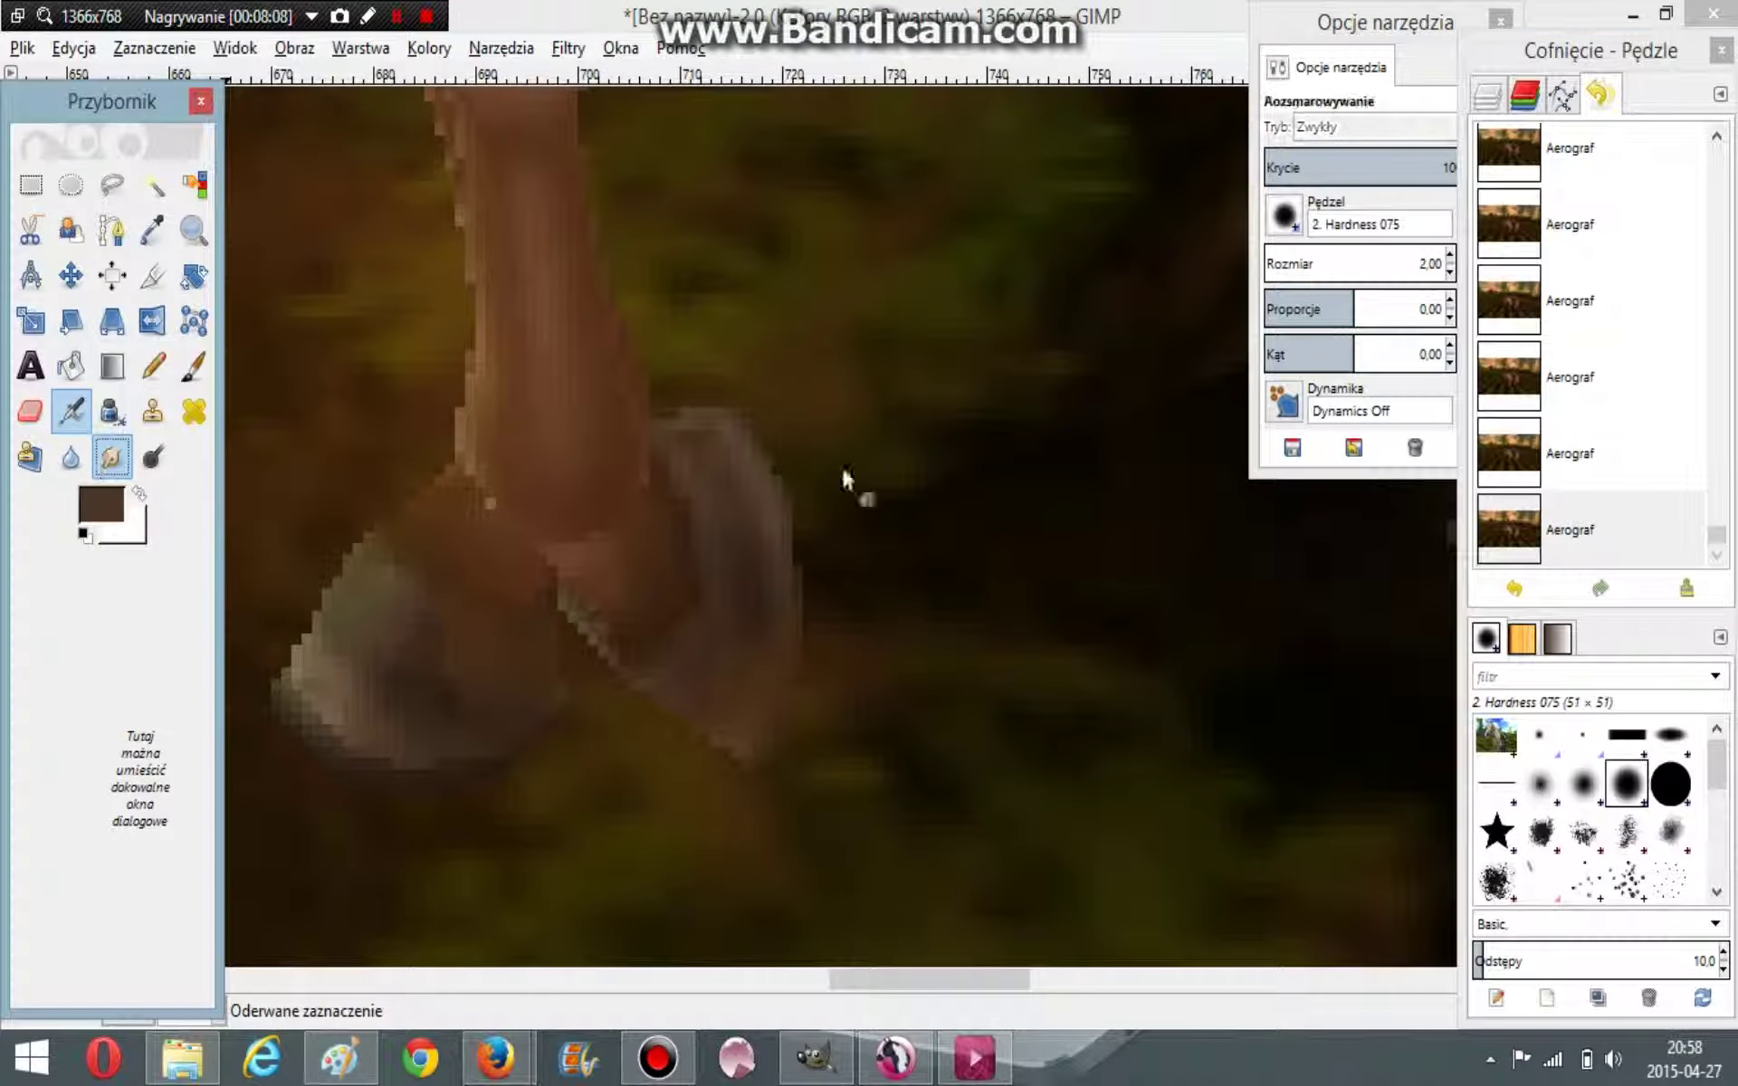
pyautogui.click(1450, 256)
pyautogui.click(1450, 256)
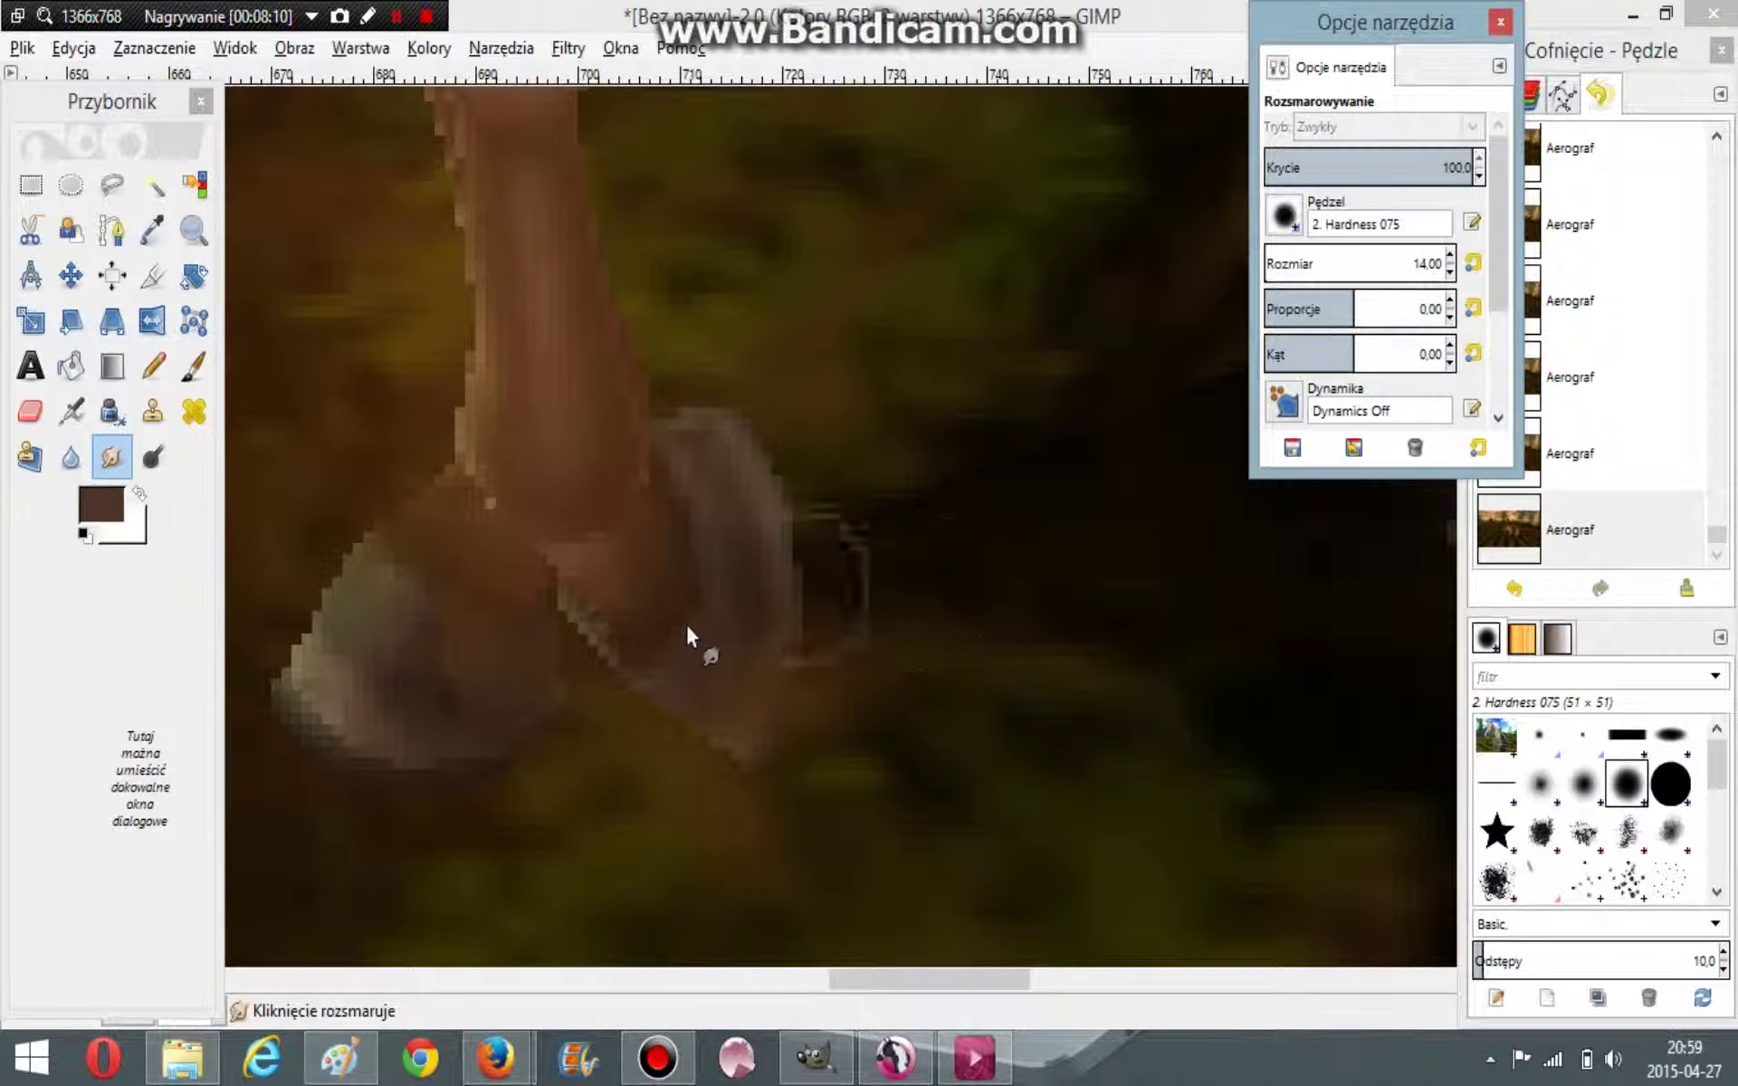
pyautogui.moveTo(757, 612)
pyautogui.mouseDown()
pyautogui.moveTo(722, 494)
pyautogui.moveTo(730, 621)
pyautogui.moveTo(688, 755)
pyautogui.mouseUp()
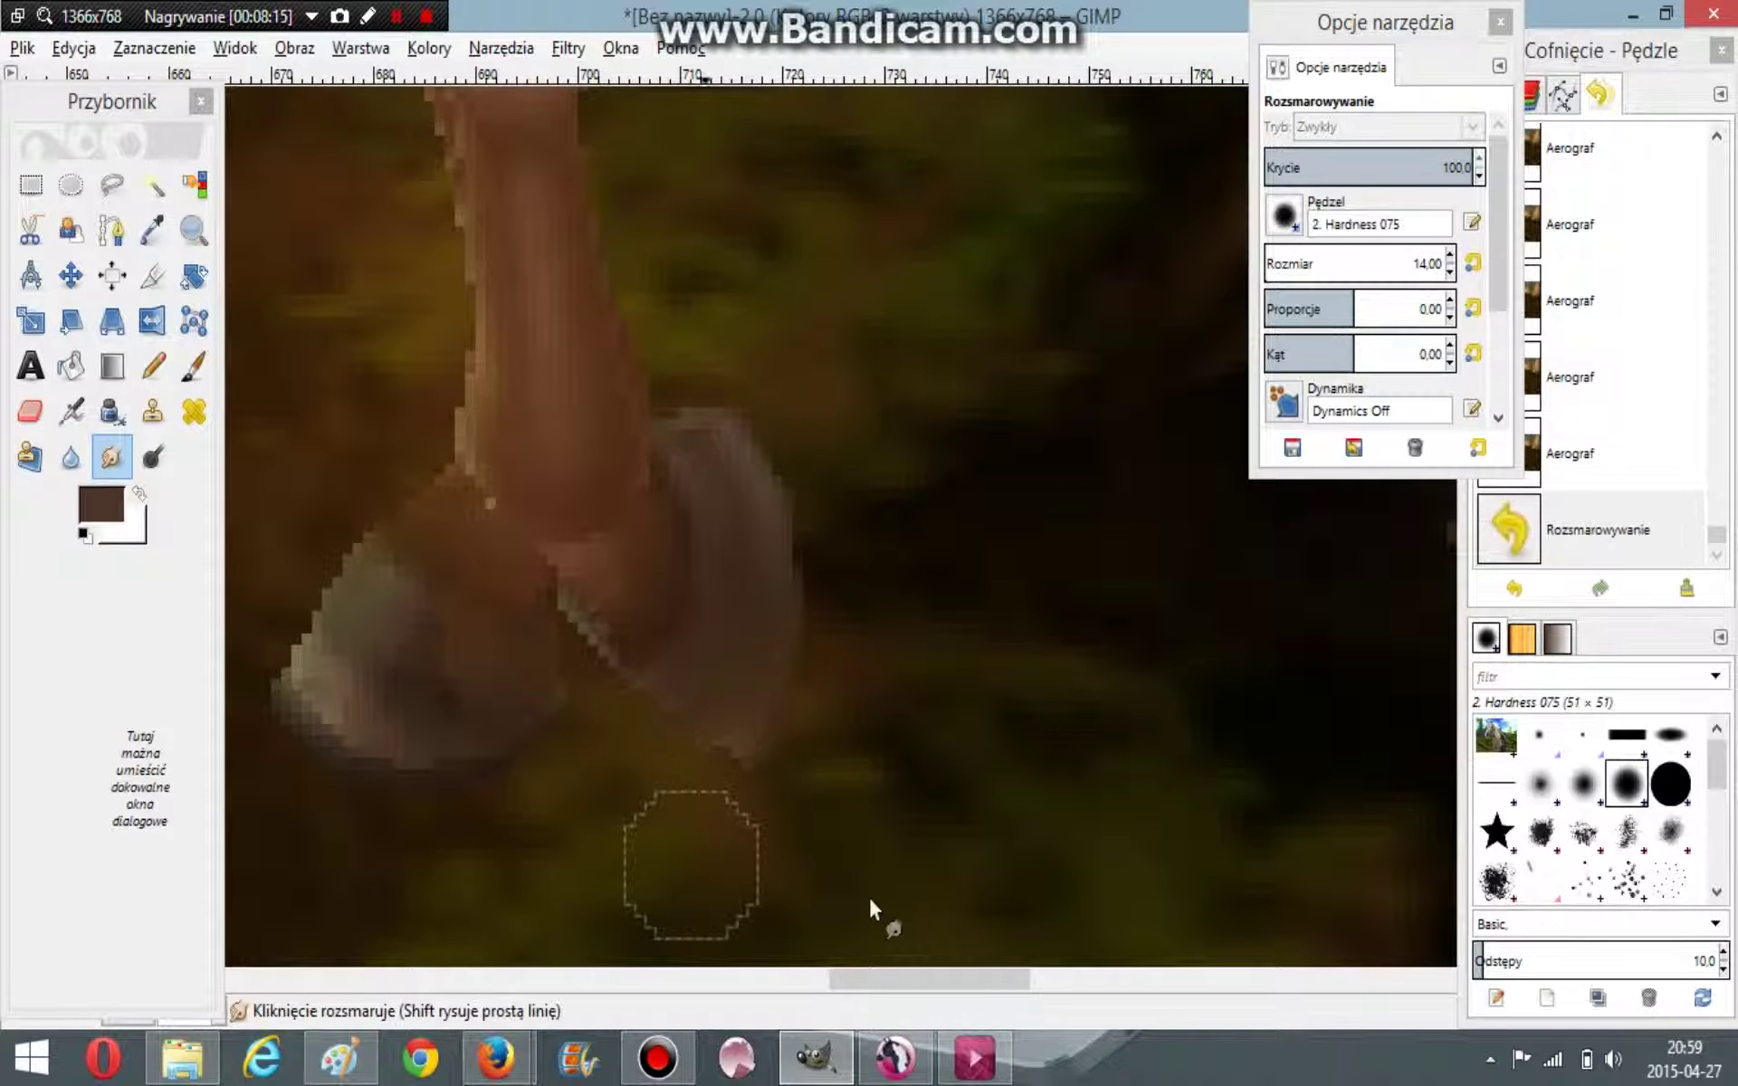
# Step: Smudge the hind hooves and the edge where the white sock meets the nearer hoof
pyautogui.moveTo(870, 979)
pyautogui.mouseDown()
pyautogui.moveTo(744, 985)
pyautogui.moveTo(905, 991)
pyautogui.mouseUp()
pyautogui.moveTo(741, 653)
pyautogui.mouseDown()
pyautogui.moveTo(787, 687)
pyautogui.moveTo(819, 666)
pyautogui.mouseUp()
pyautogui.moveTo(790, 978); pyautogui.dragTo(914, 906)
pyautogui.moveTo(586, 527)
pyautogui.mouseDown()
pyautogui.moveTo(639, 521)
pyautogui.moveTo(699, 505)
pyautogui.mouseUp()
pyautogui.scroll(3, 981, 846)
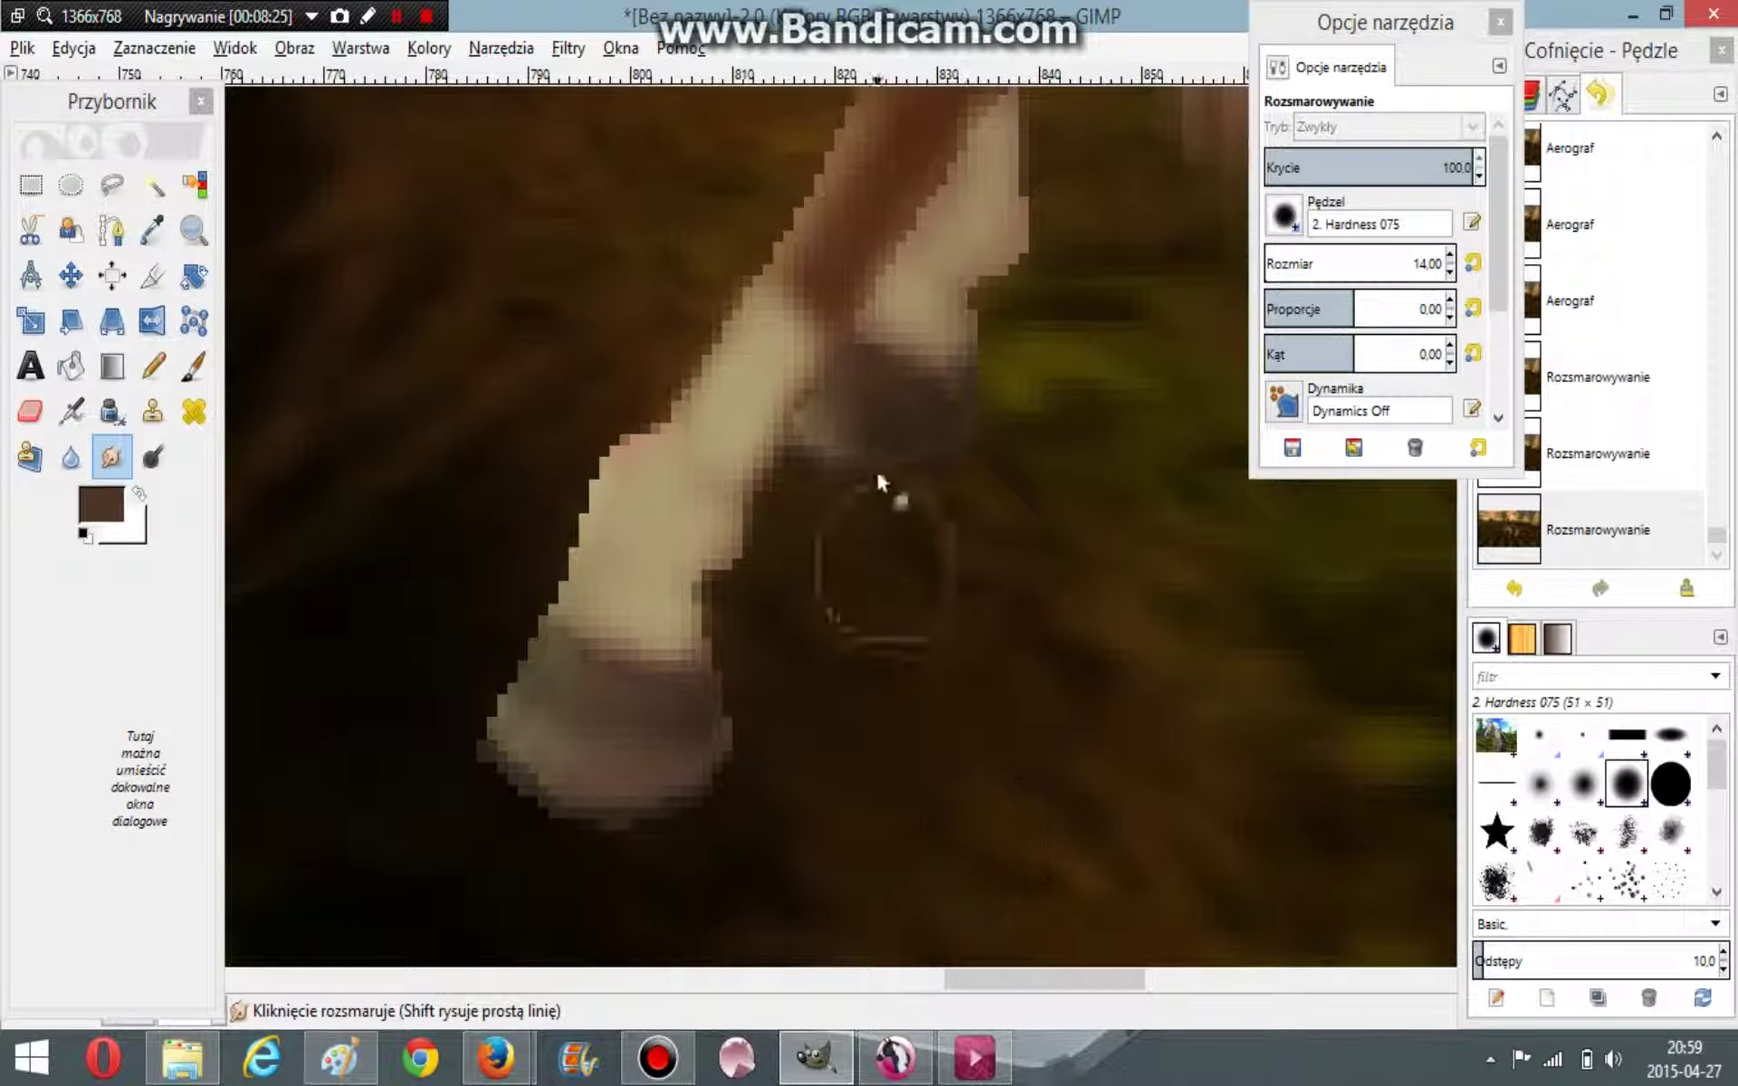
pyautogui.click(926, 411)
# Step: Smudge the transition from brown coat to white sock on the hind leg, and pull the tail's lower ends downward
pyautogui.scroll(5, 1021, 617)
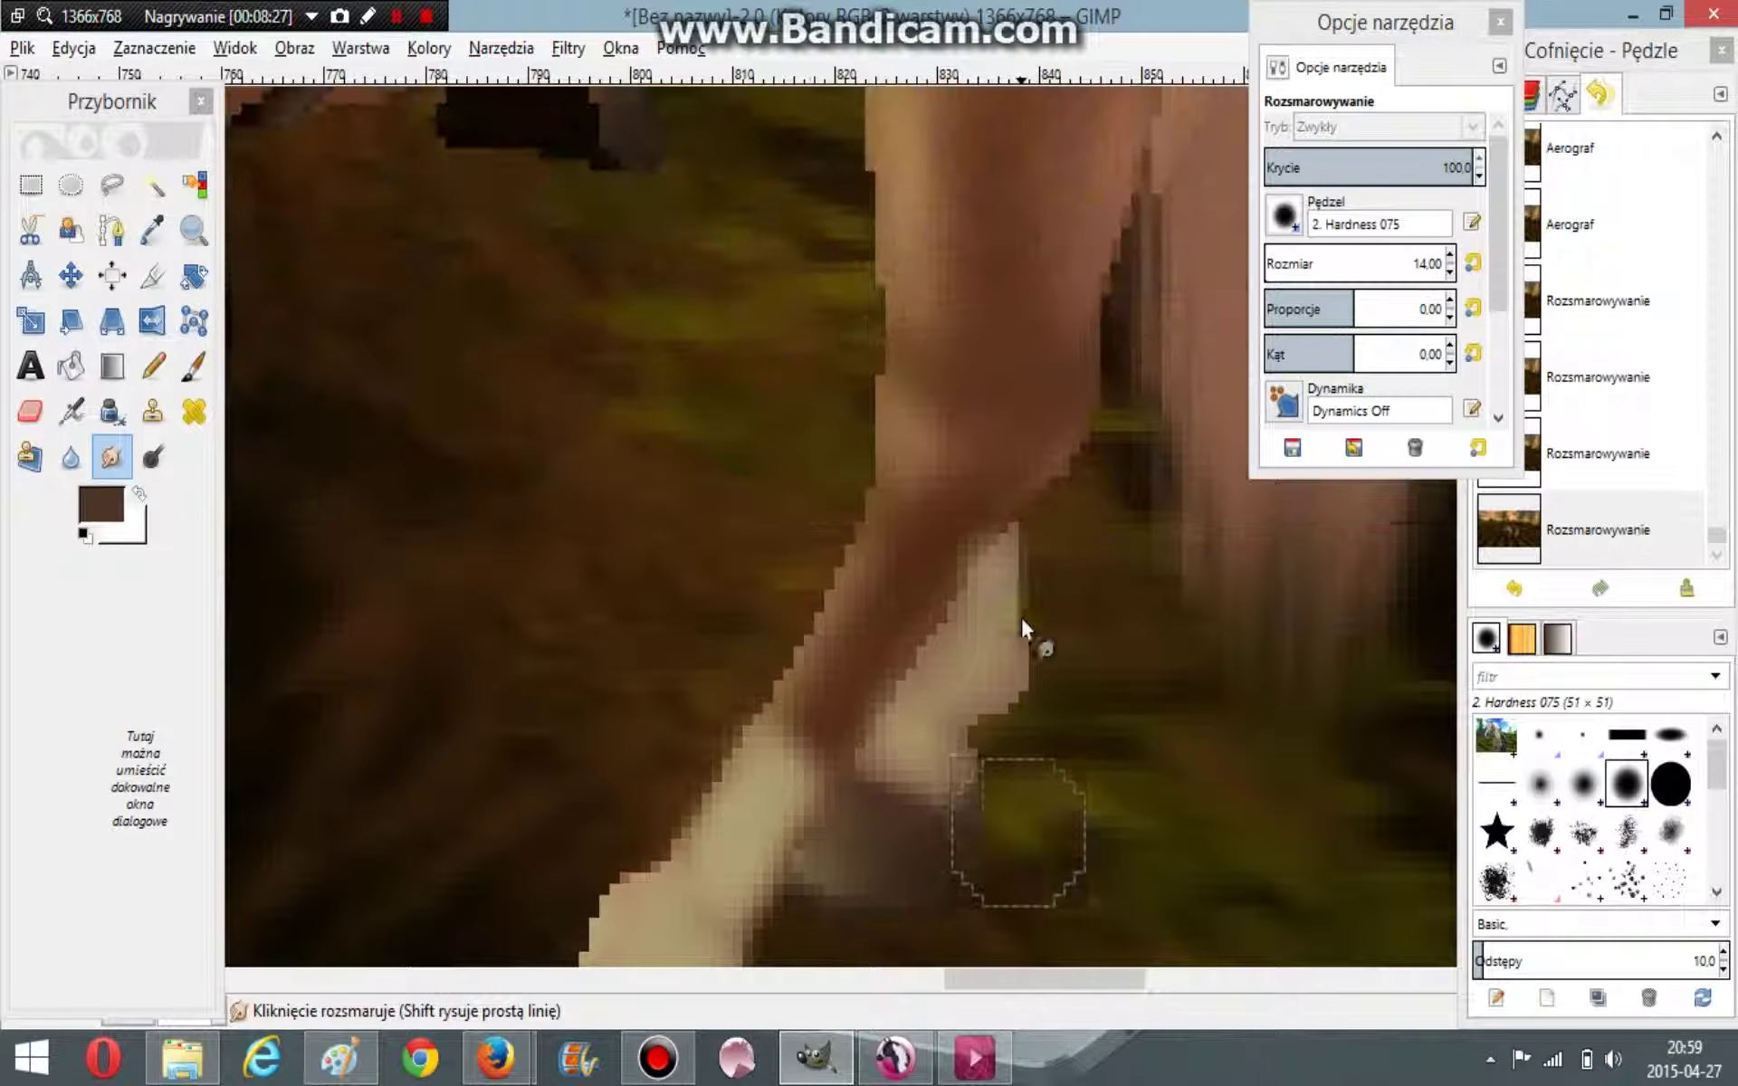
pyautogui.moveTo(818, 714); pyautogui.dragTo(852, 666)
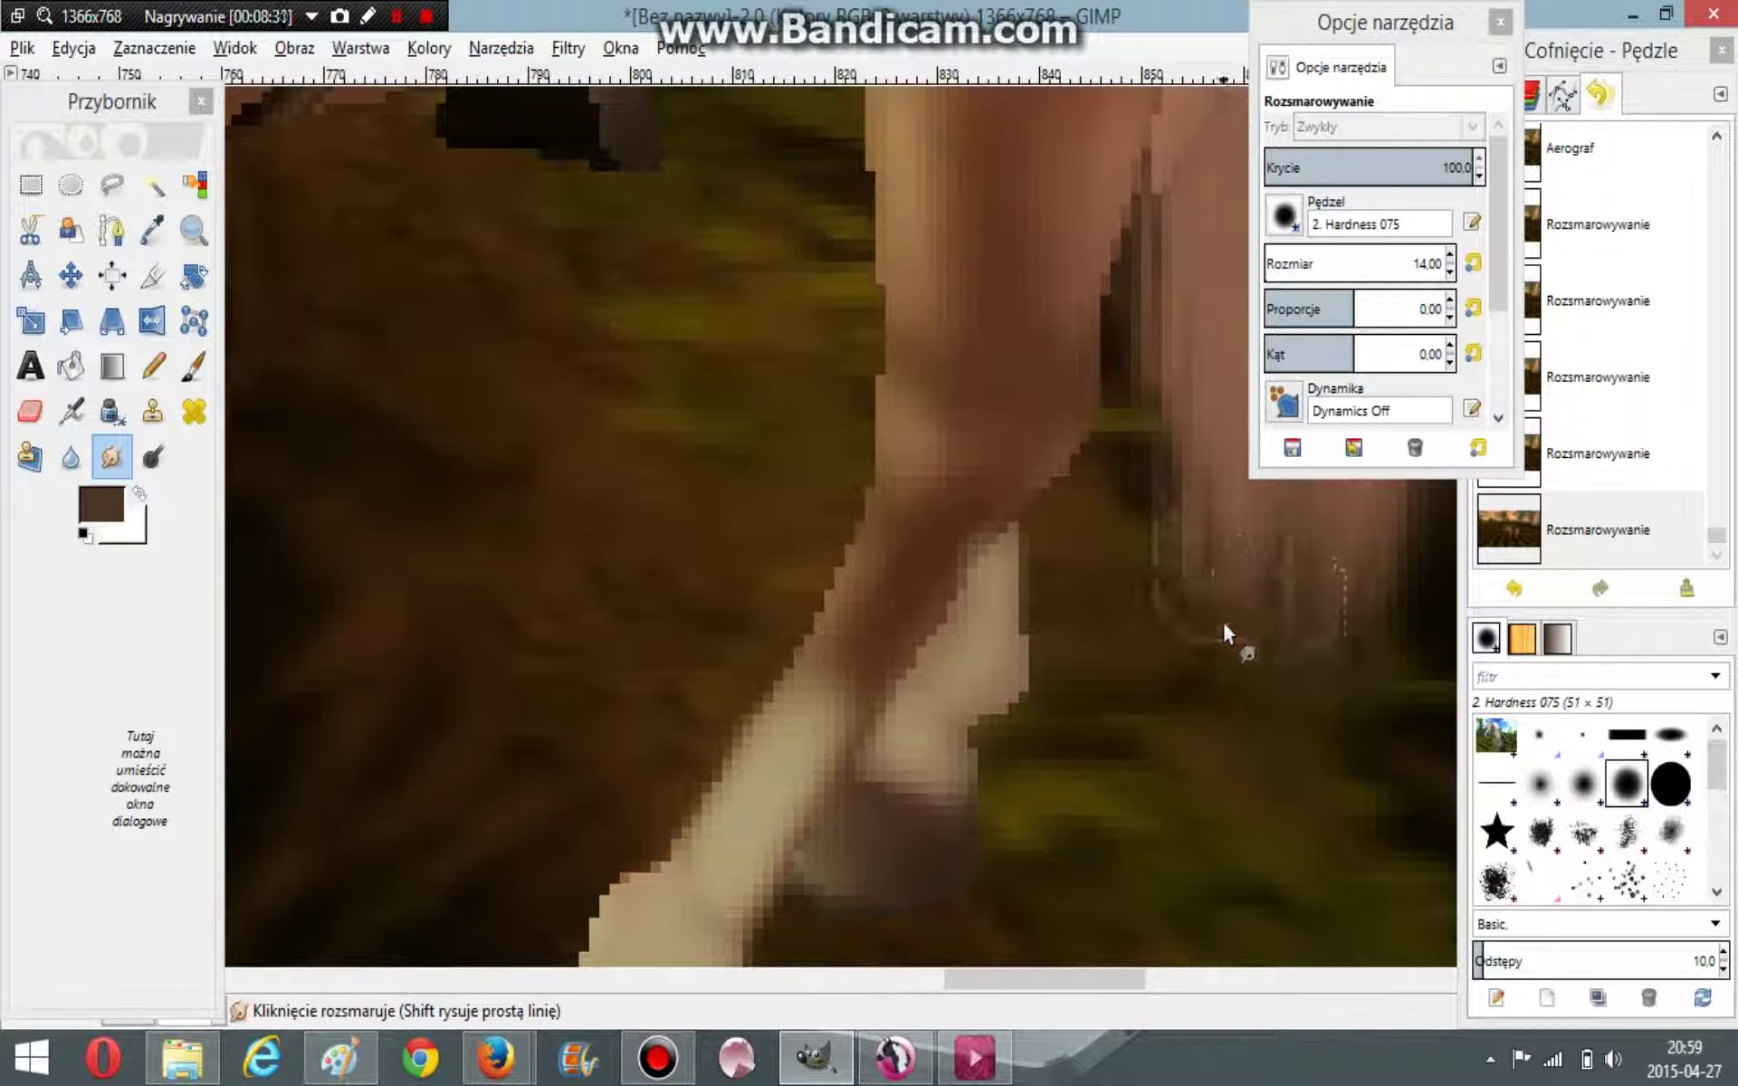
pyautogui.moveTo(1224, 604); pyautogui.dragTo(1223, 681)
pyautogui.moveTo(1307, 547)
pyautogui.mouseDown()
pyautogui.moveTo(1302, 671)
pyautogui.moveTo(1357, 527)
pyautogui.moveTo(1356, 677)
pyautogui.mouseUp()
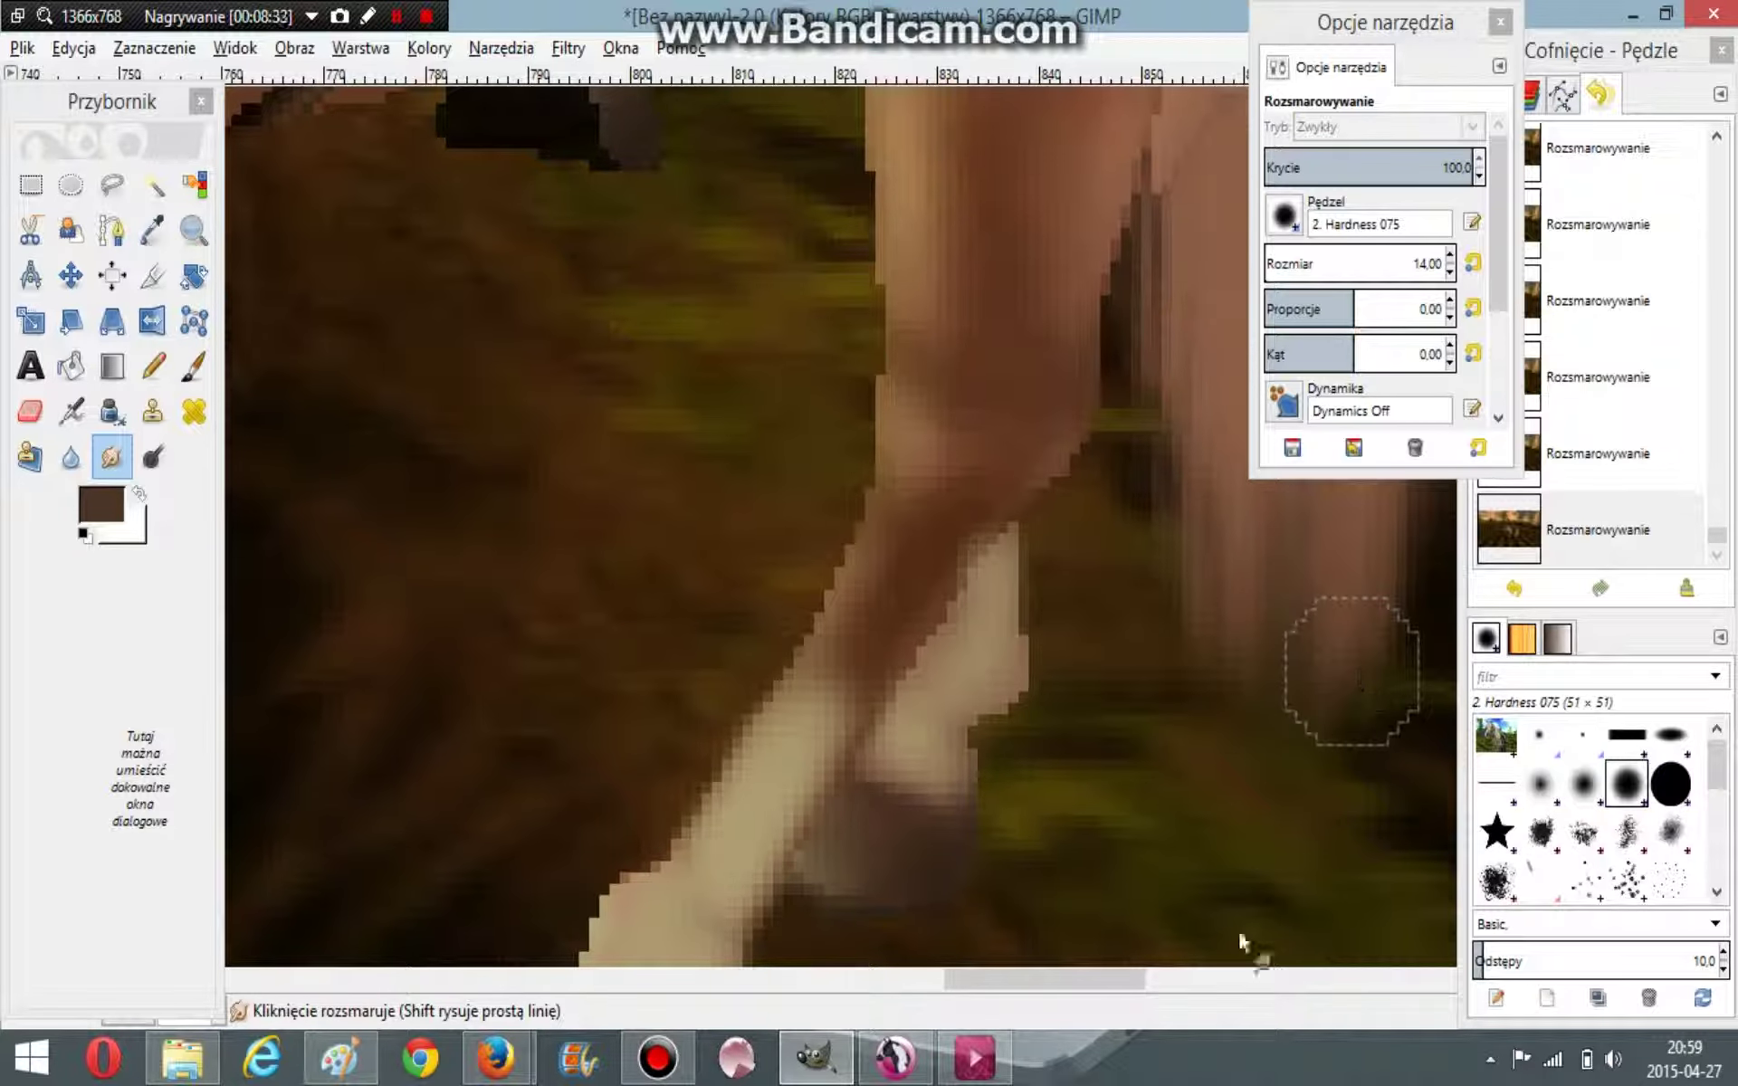
# Step: Smudge the rider's hair ends downward over the shoulder and sleeve of the jacket
pyautogui.scroll(15, 1173, 849)
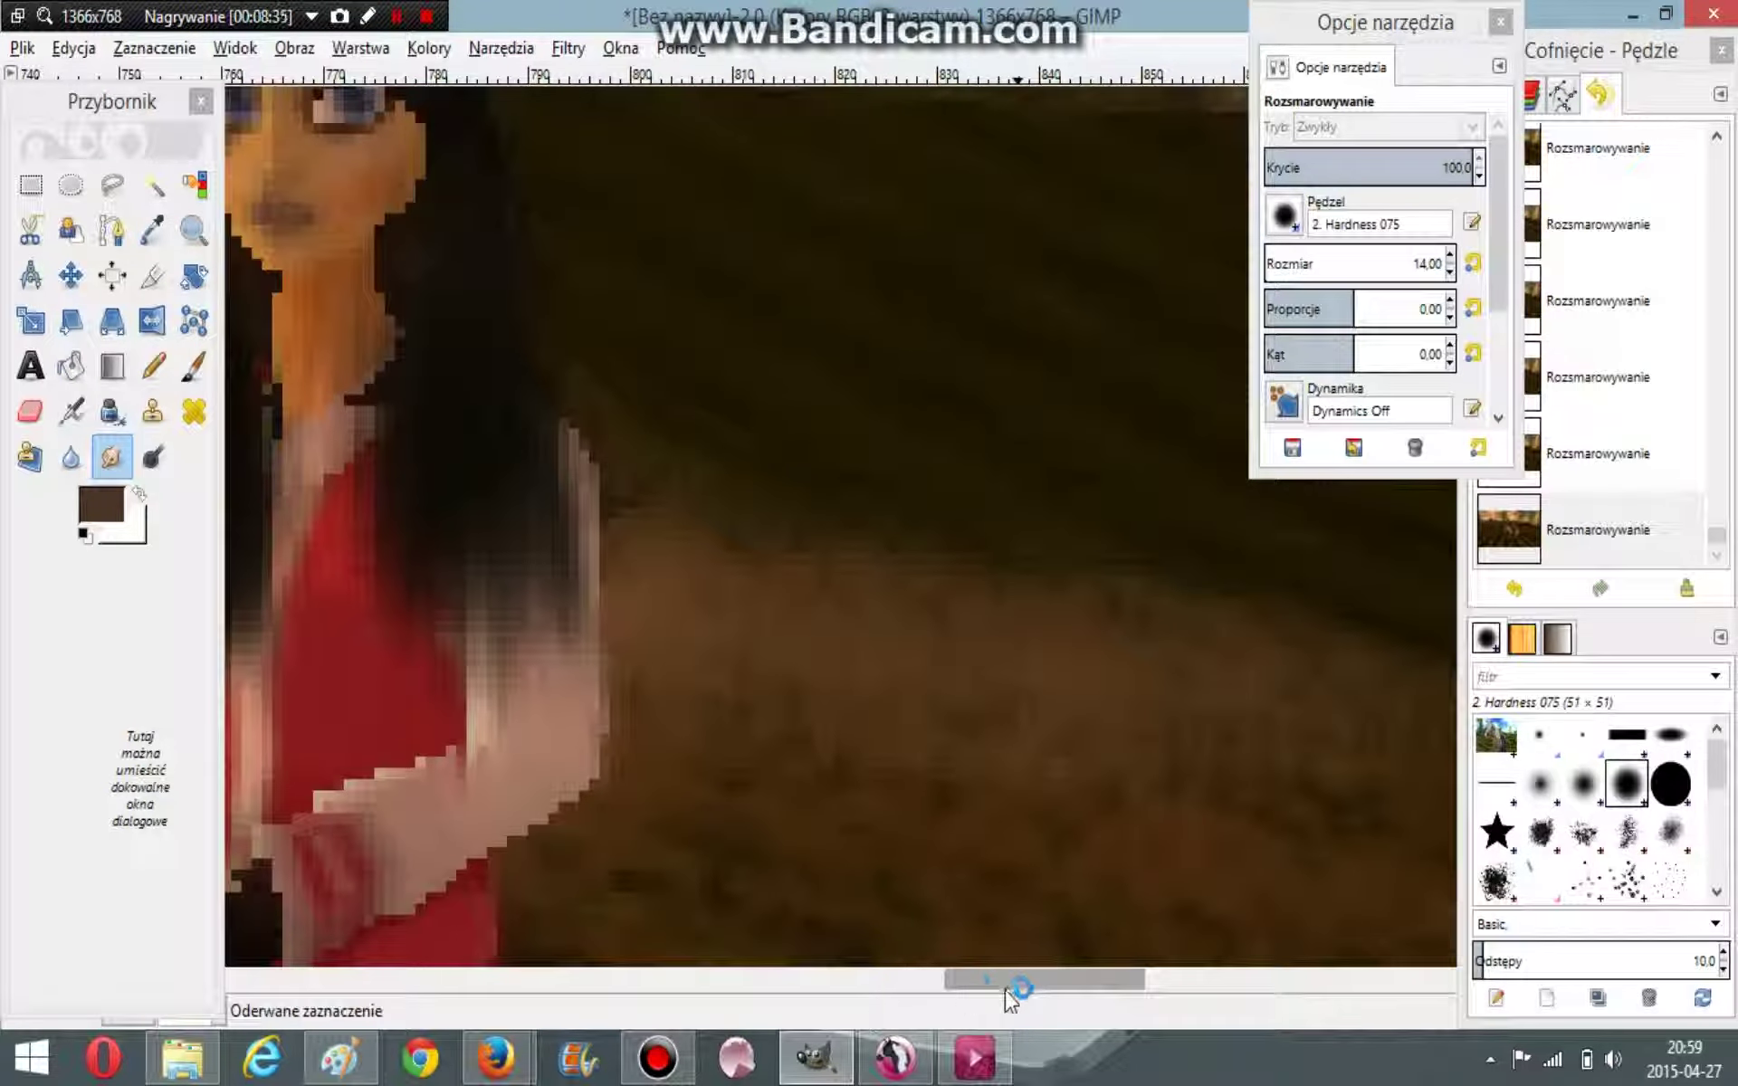
pyautogui.moveTo(1005, 990)
pyautogui.mouseDown()
pyautogui.moveTo(872, 917)
pyautogui.moveTo(905, 892)
pyautogui.mouseUp()
pyautogui.moveTo(1209, 549); pyautogui.dragTo(1218, 678)
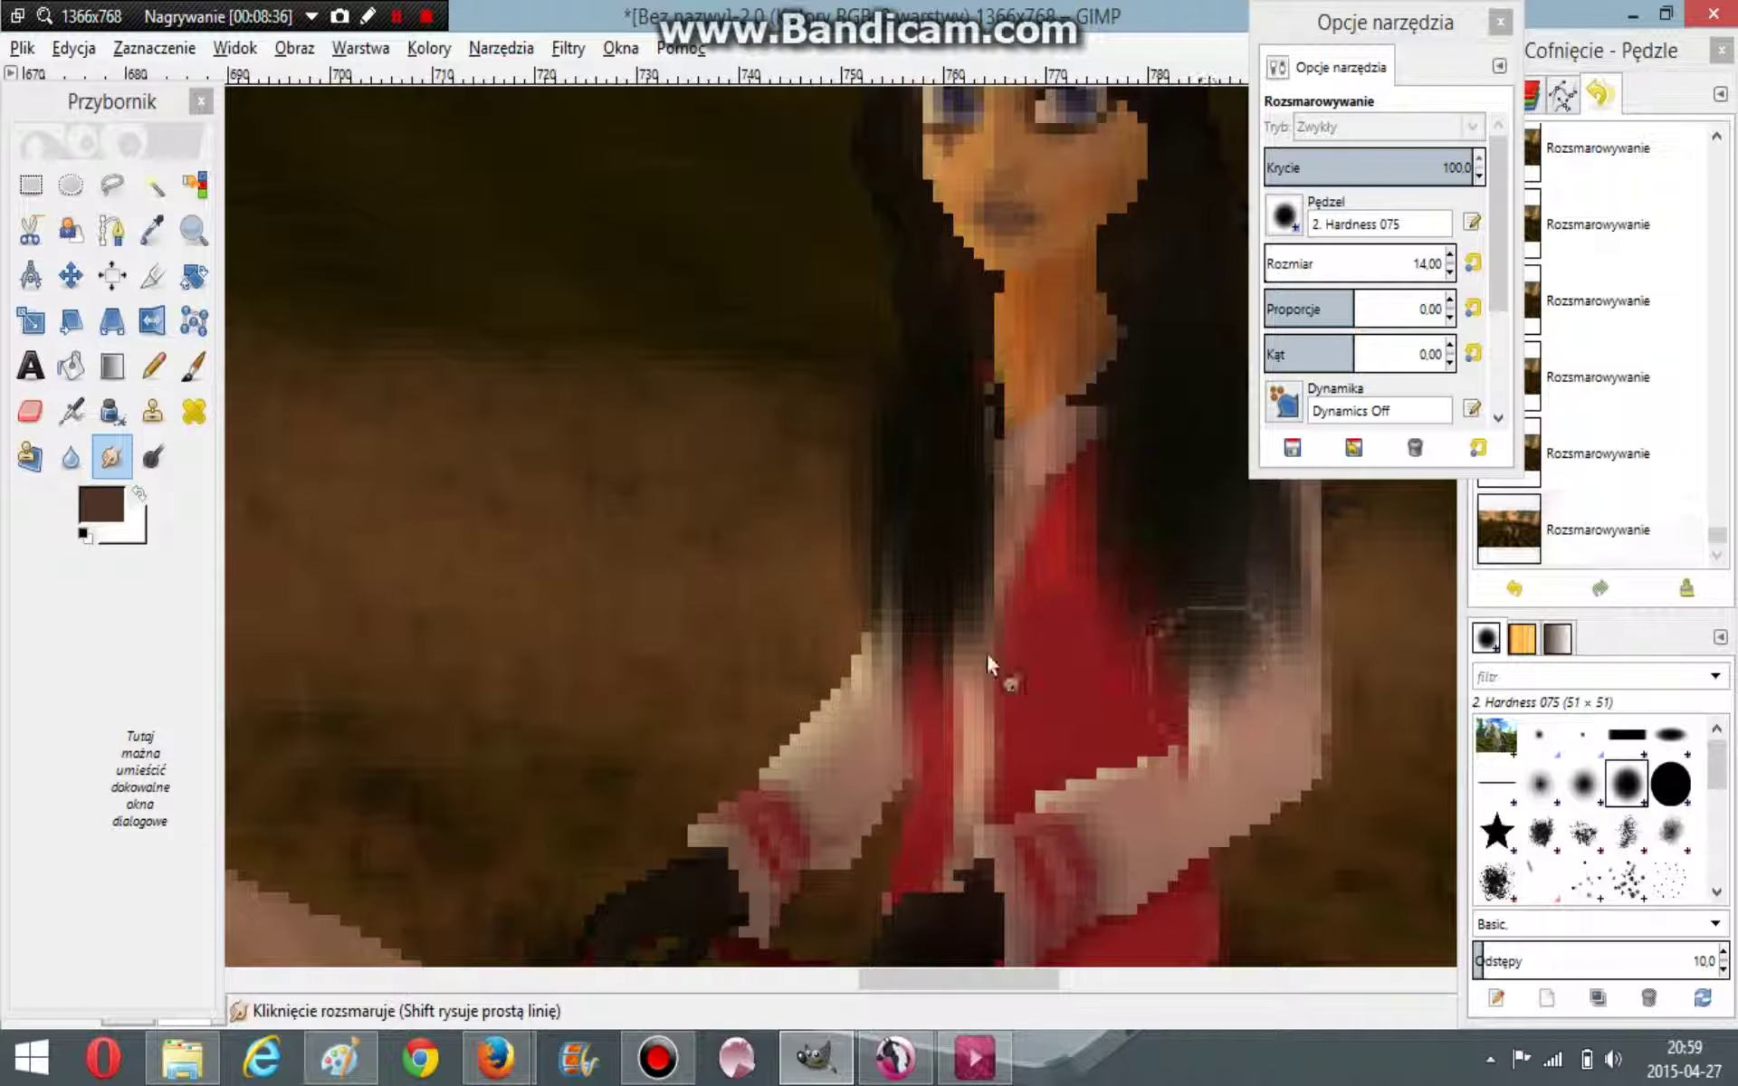
pyautogui.moveTo(987, 653)
pyautogui.mouseDown()
pyautogui.moveTo(990, 499)
pyautogui.moveTo(973, 472)
pyautogui.moveTo(938, 594)
pyautogui.mouseUp()
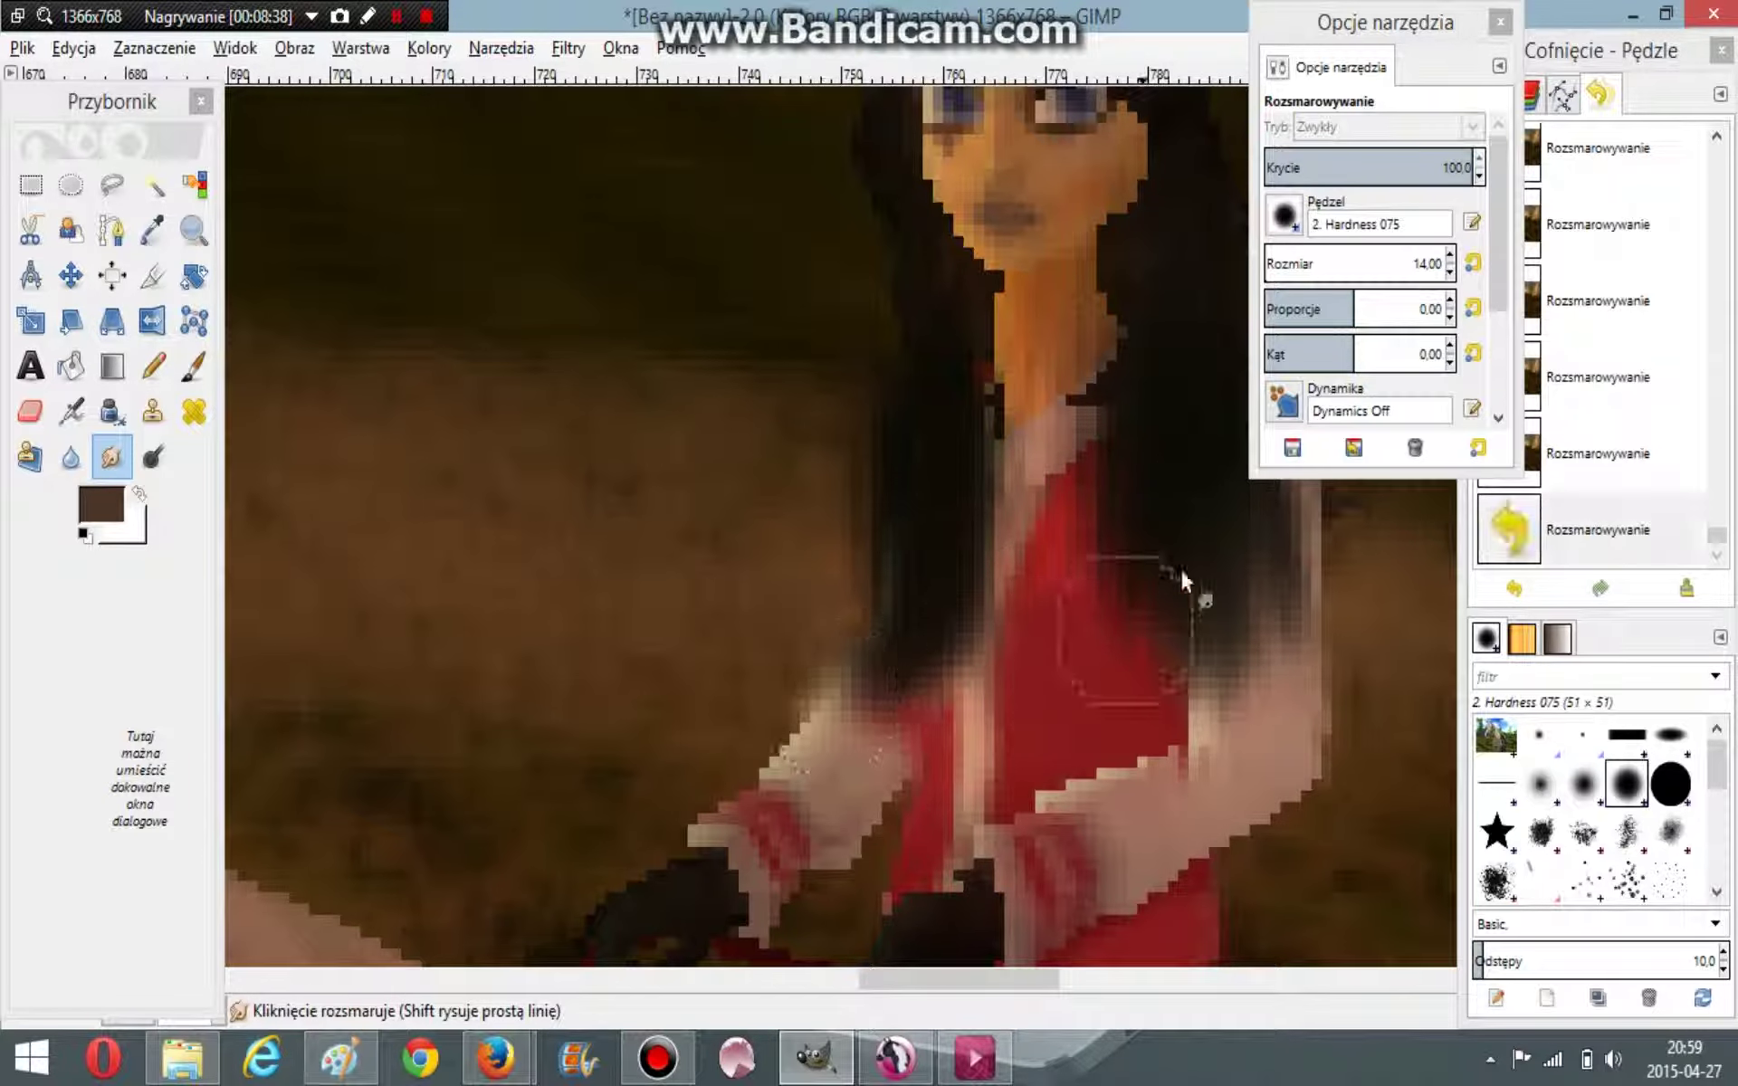
pyautogui.hotkey('ctrl', 'shift', 'a')
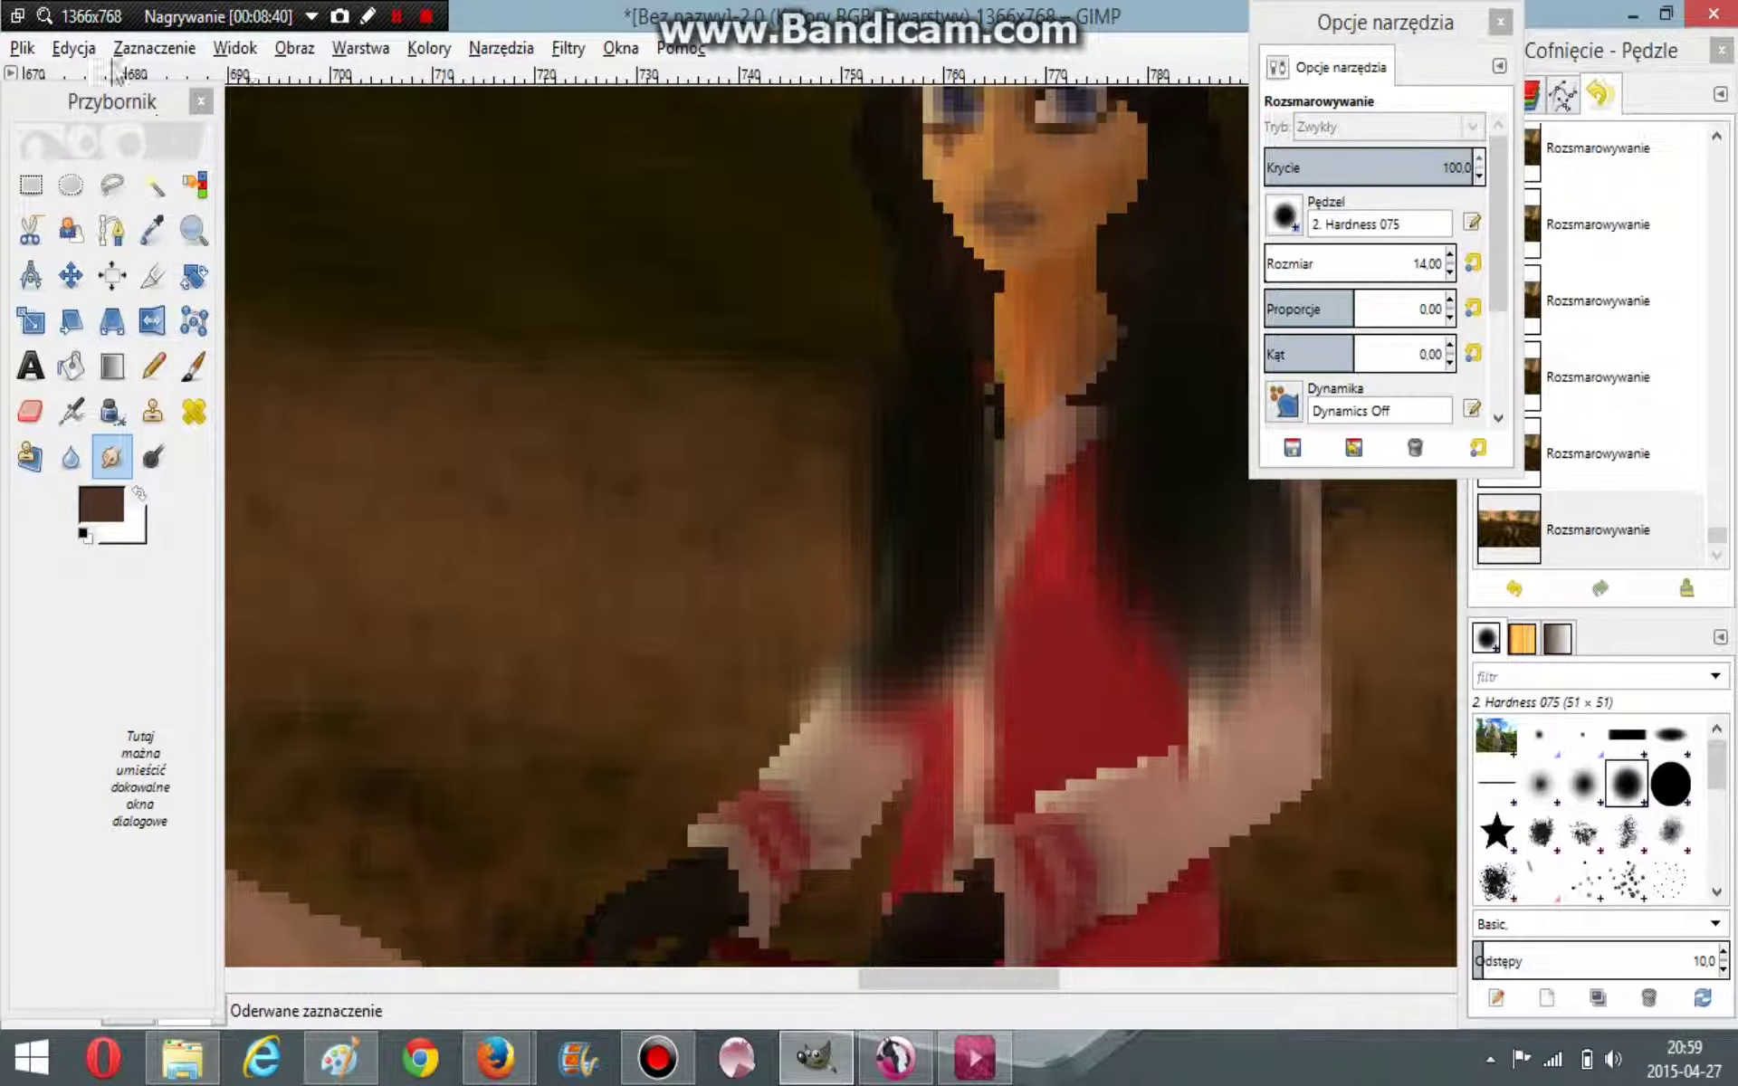
pyautogui.click(73, 47)
pyautogui.click(136, 77)
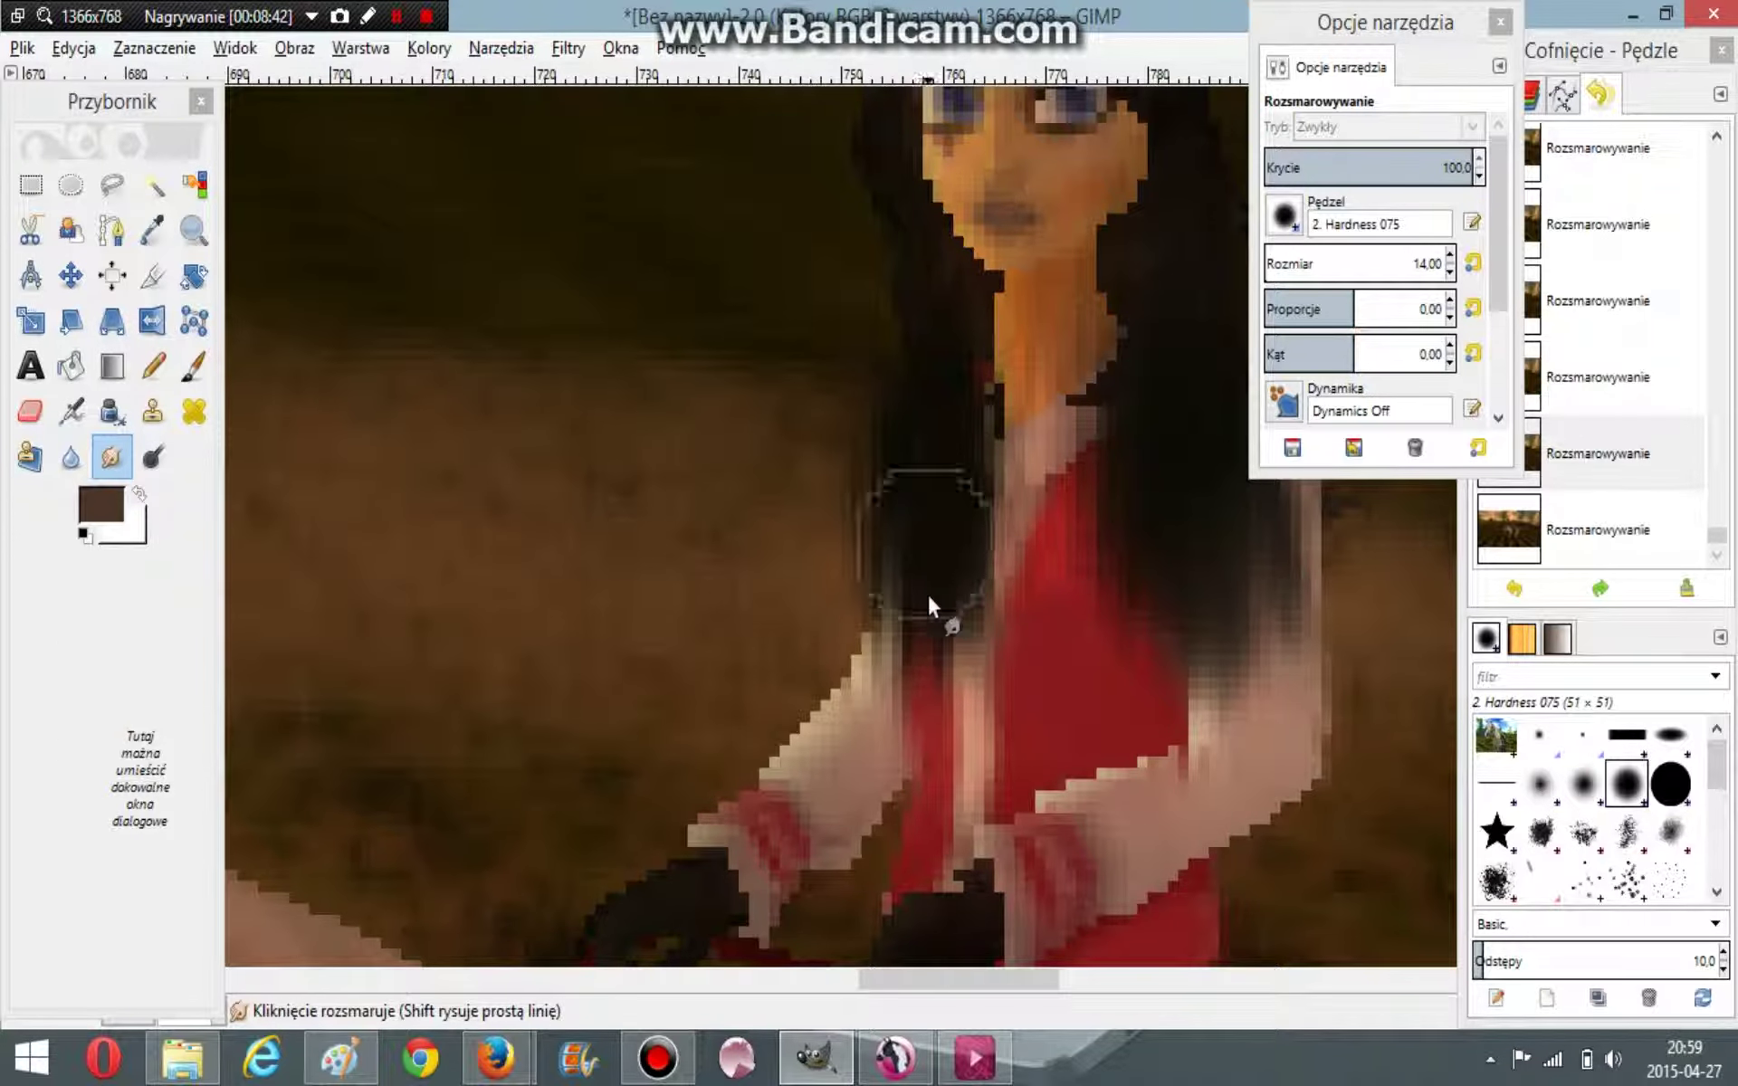
# Step: Smudge the rider's hair ends over the jacket and blend the hair around the head
pyautogui.moveTo(969, 656); pyautogui.dragTo(995, 644)
pyautogui.moveTo(1210, 546); pyautogui.dragTo(1227, 671)
pyautogui.scroll(2, 1168, 614)
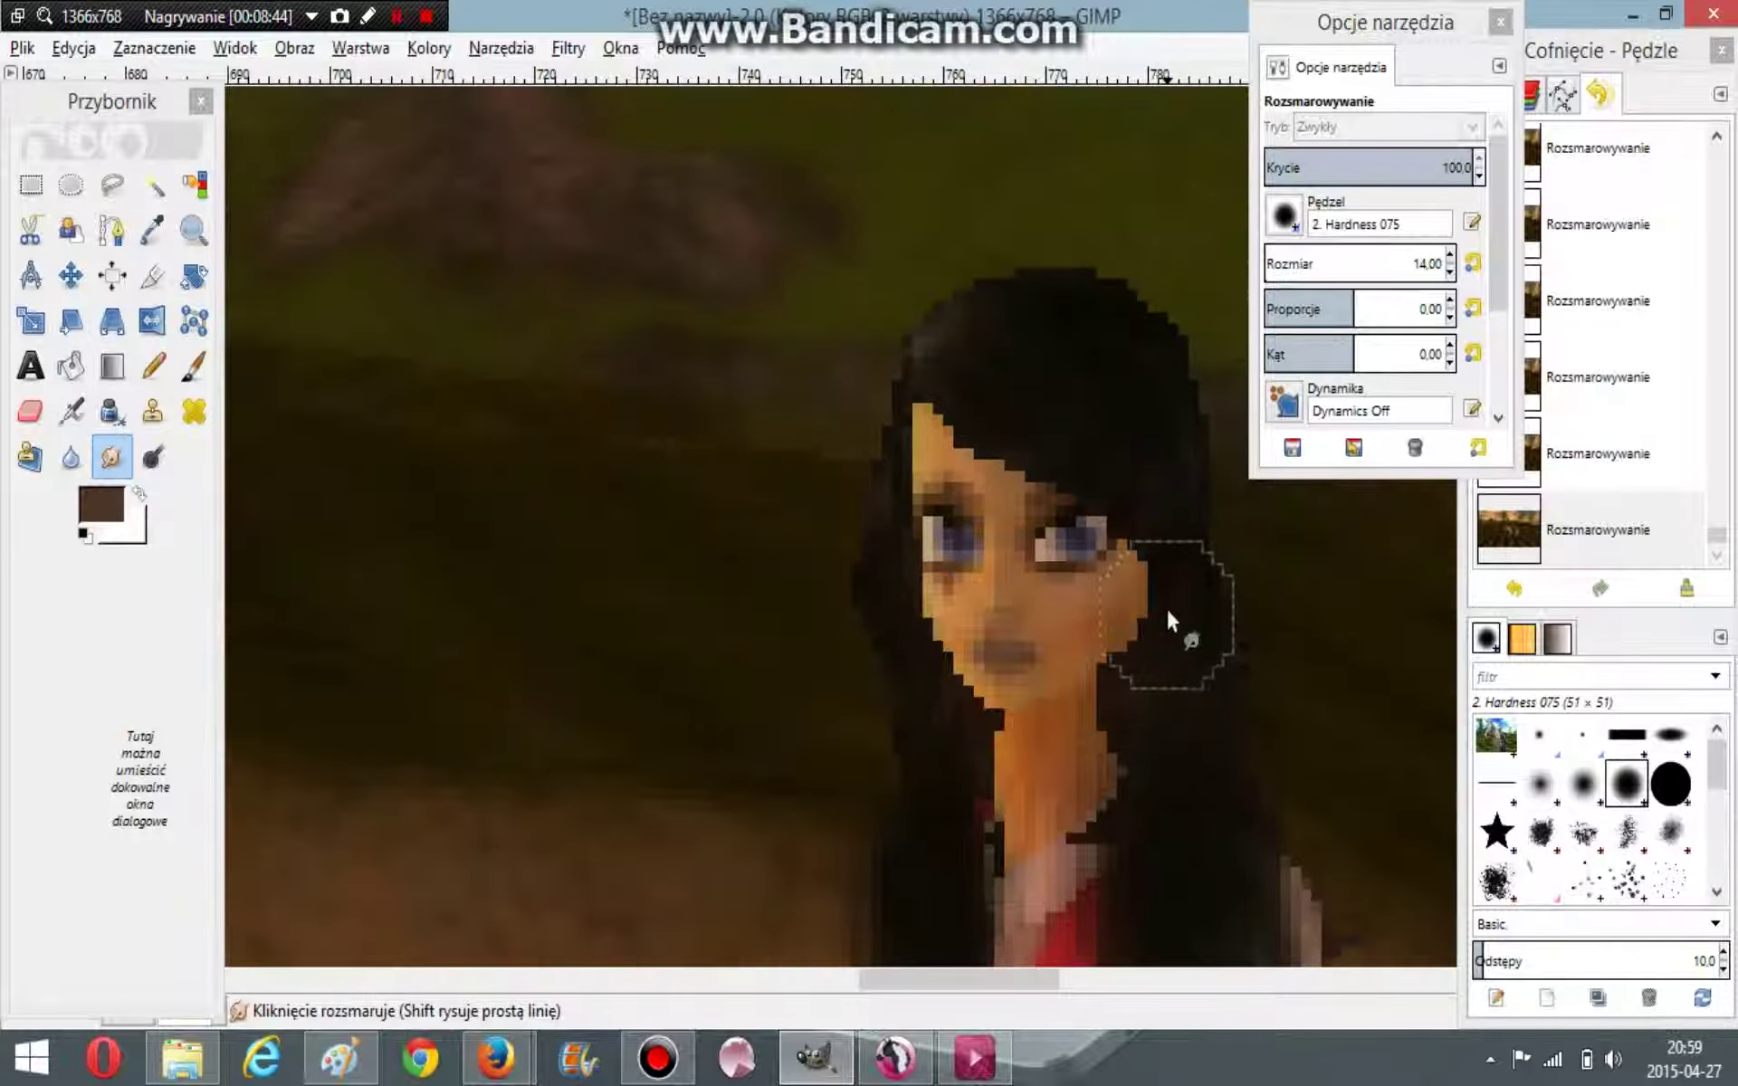
pyautogui.moveTo(977, 395)
pyautogui.mouseDown()
pyautogui.moveTo(1152, 497)
pyautogui.moveTo(996, 376)
pyautogui.moveTo(1136, 477)
pyautogui.moveTo(1009, 330)
pyautogui.moveTo(1153, 448)
pyautogui.moveTo(1043, 333)
pyautogui.moveTo(1275, 534)
pyautogui.mouseUp()
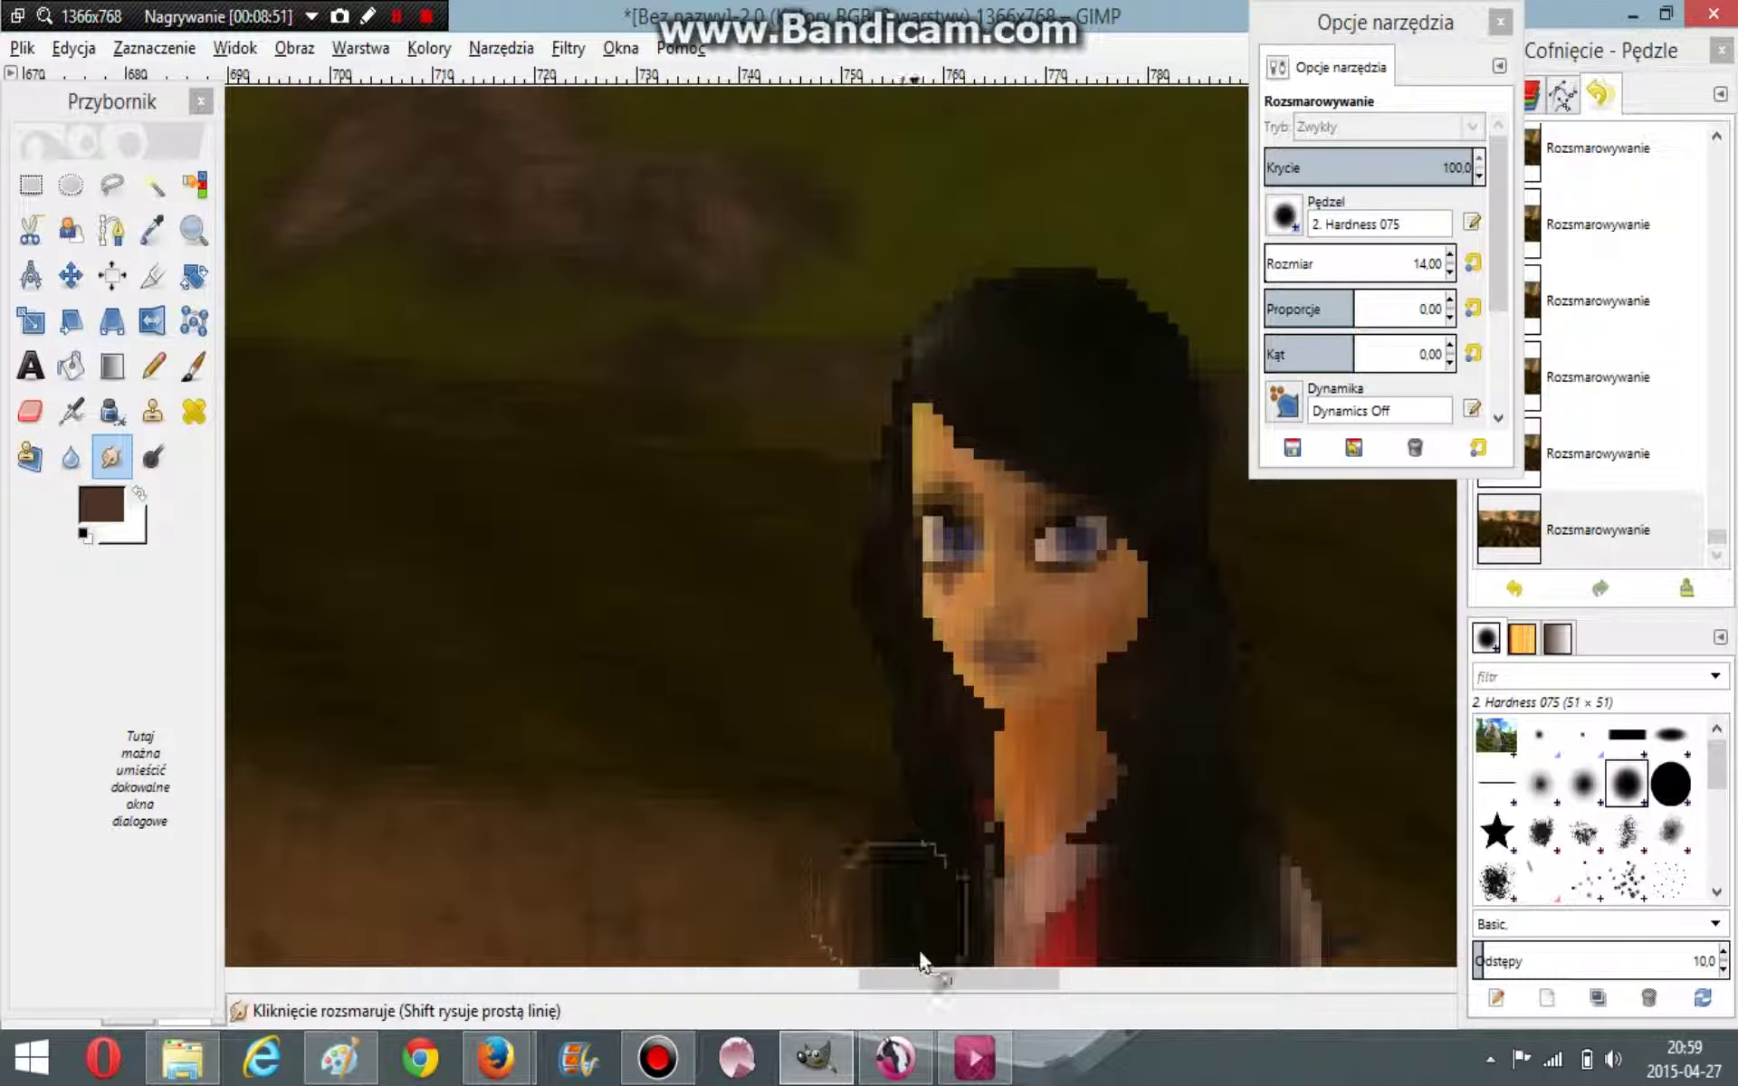
# Step: Sample the brown from the horse's eye and airbrush over the light highlights in that eye at brush size 4
pyautogui.moveTo(942, 979); pyautogui.dragTo(772, 981)
pyautogui.scroll(-10, 785, 747)
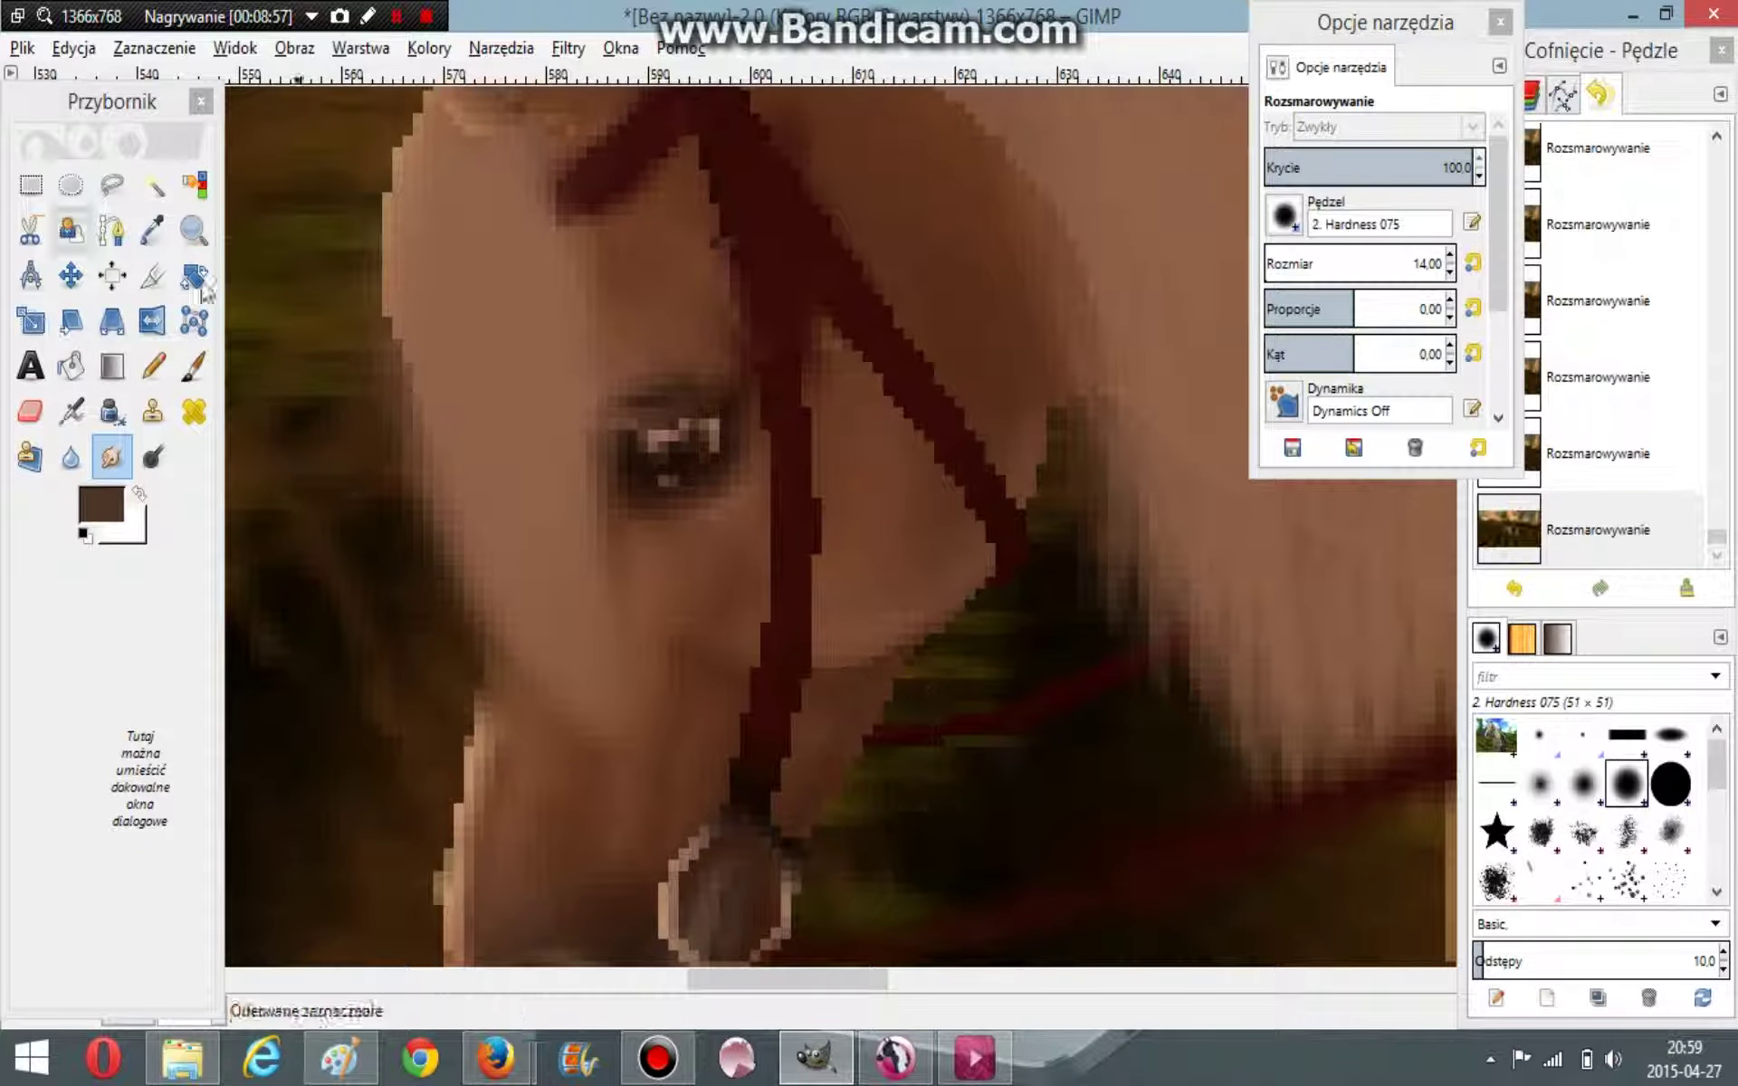
pyautogui.click(152, 230)
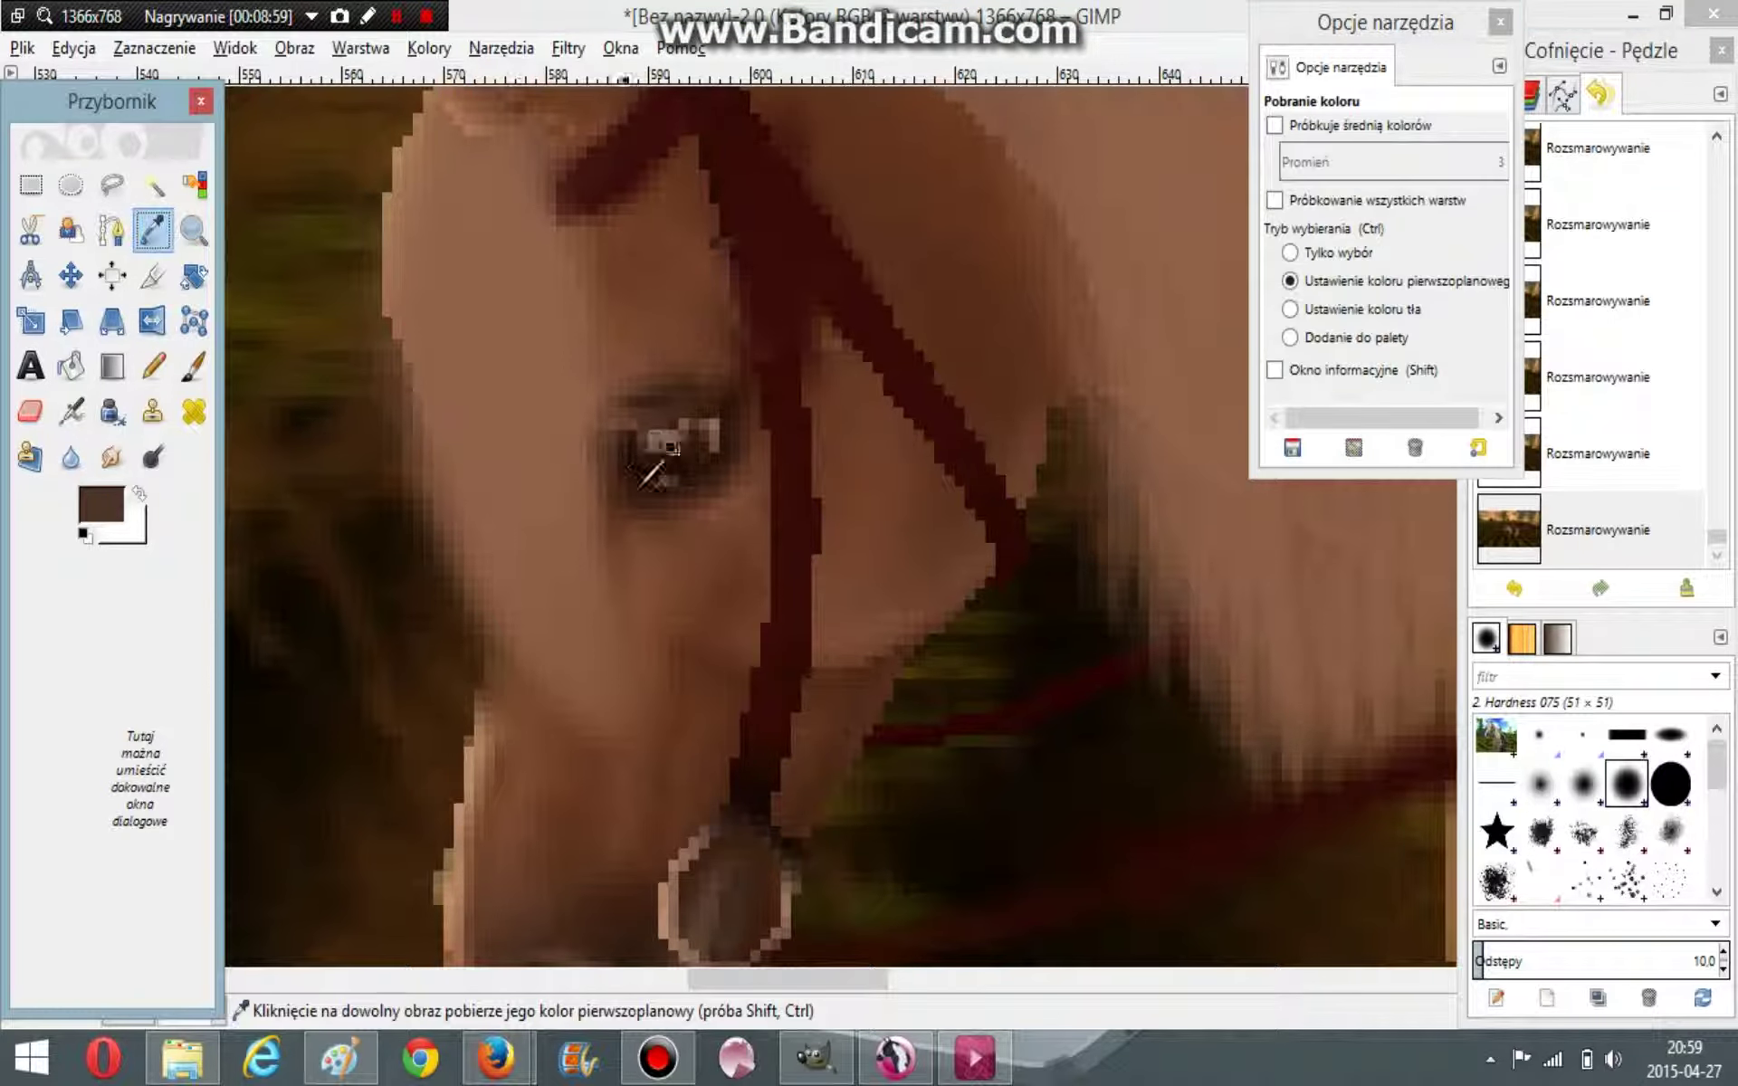
pyautogui.click(654, 441)
pyautogui.click(71, 411)
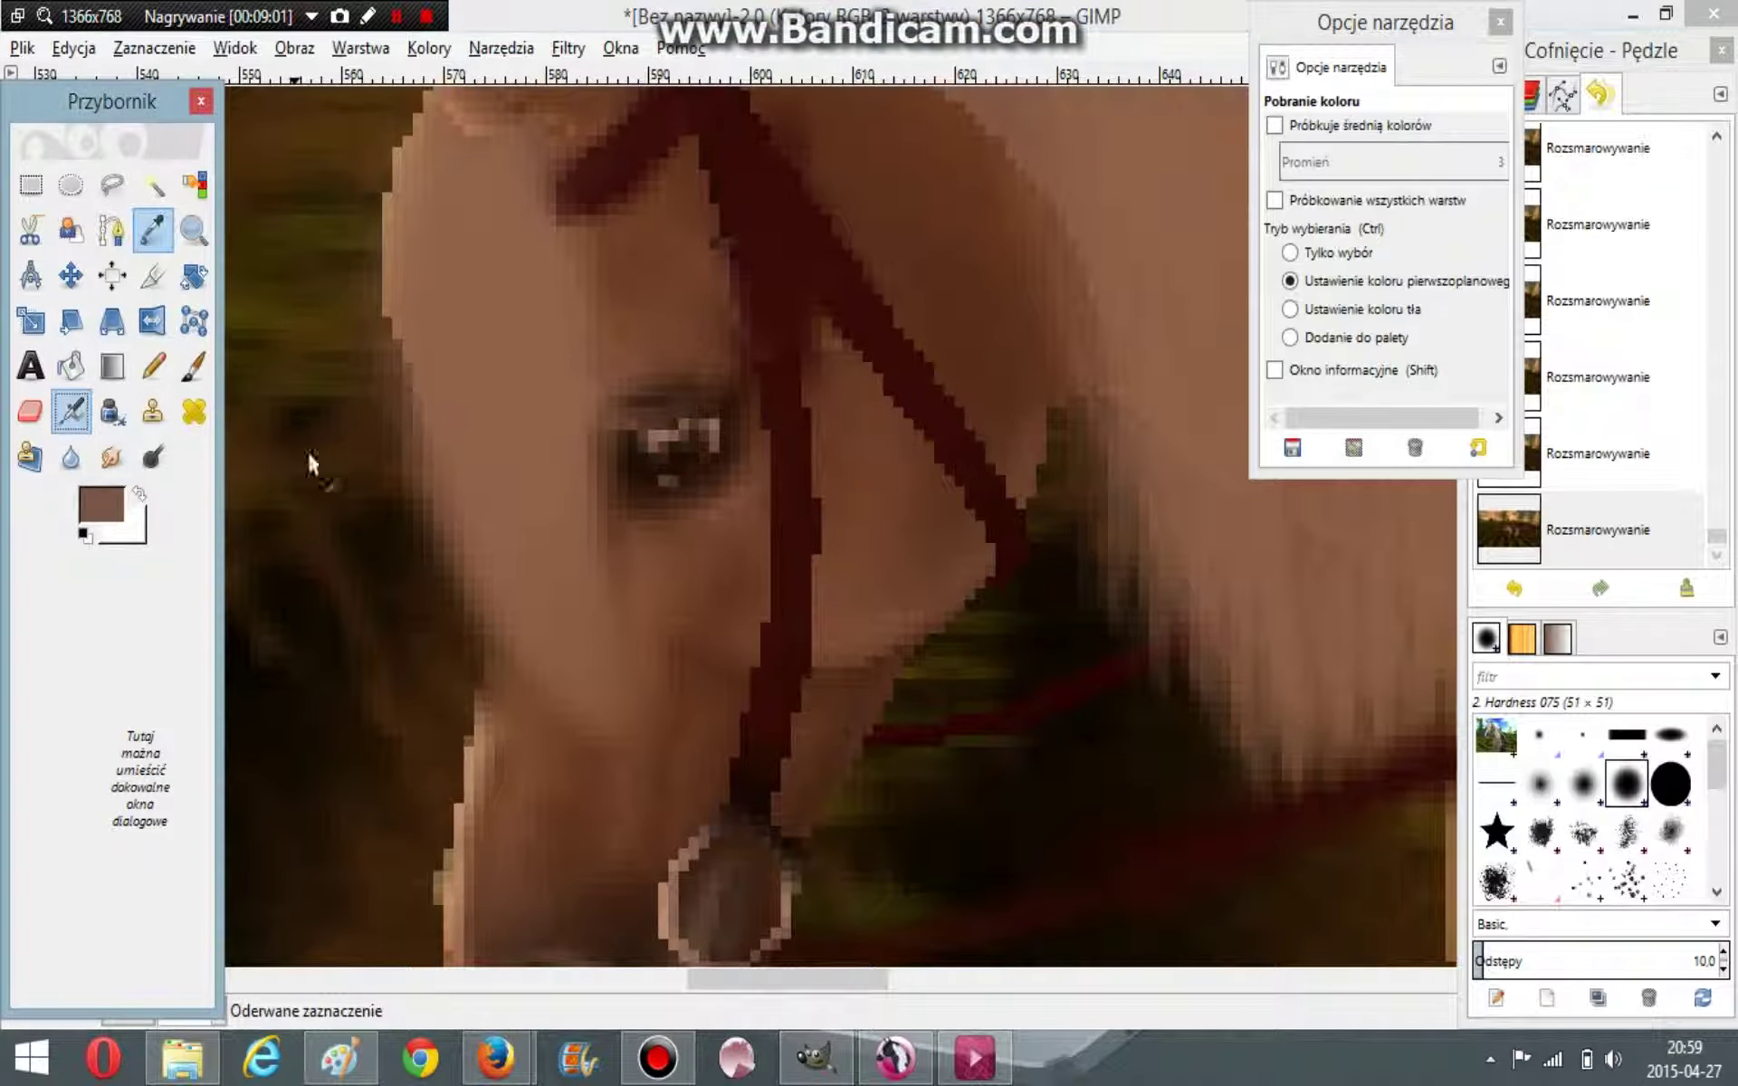
pyautogui.click(1452, 270)
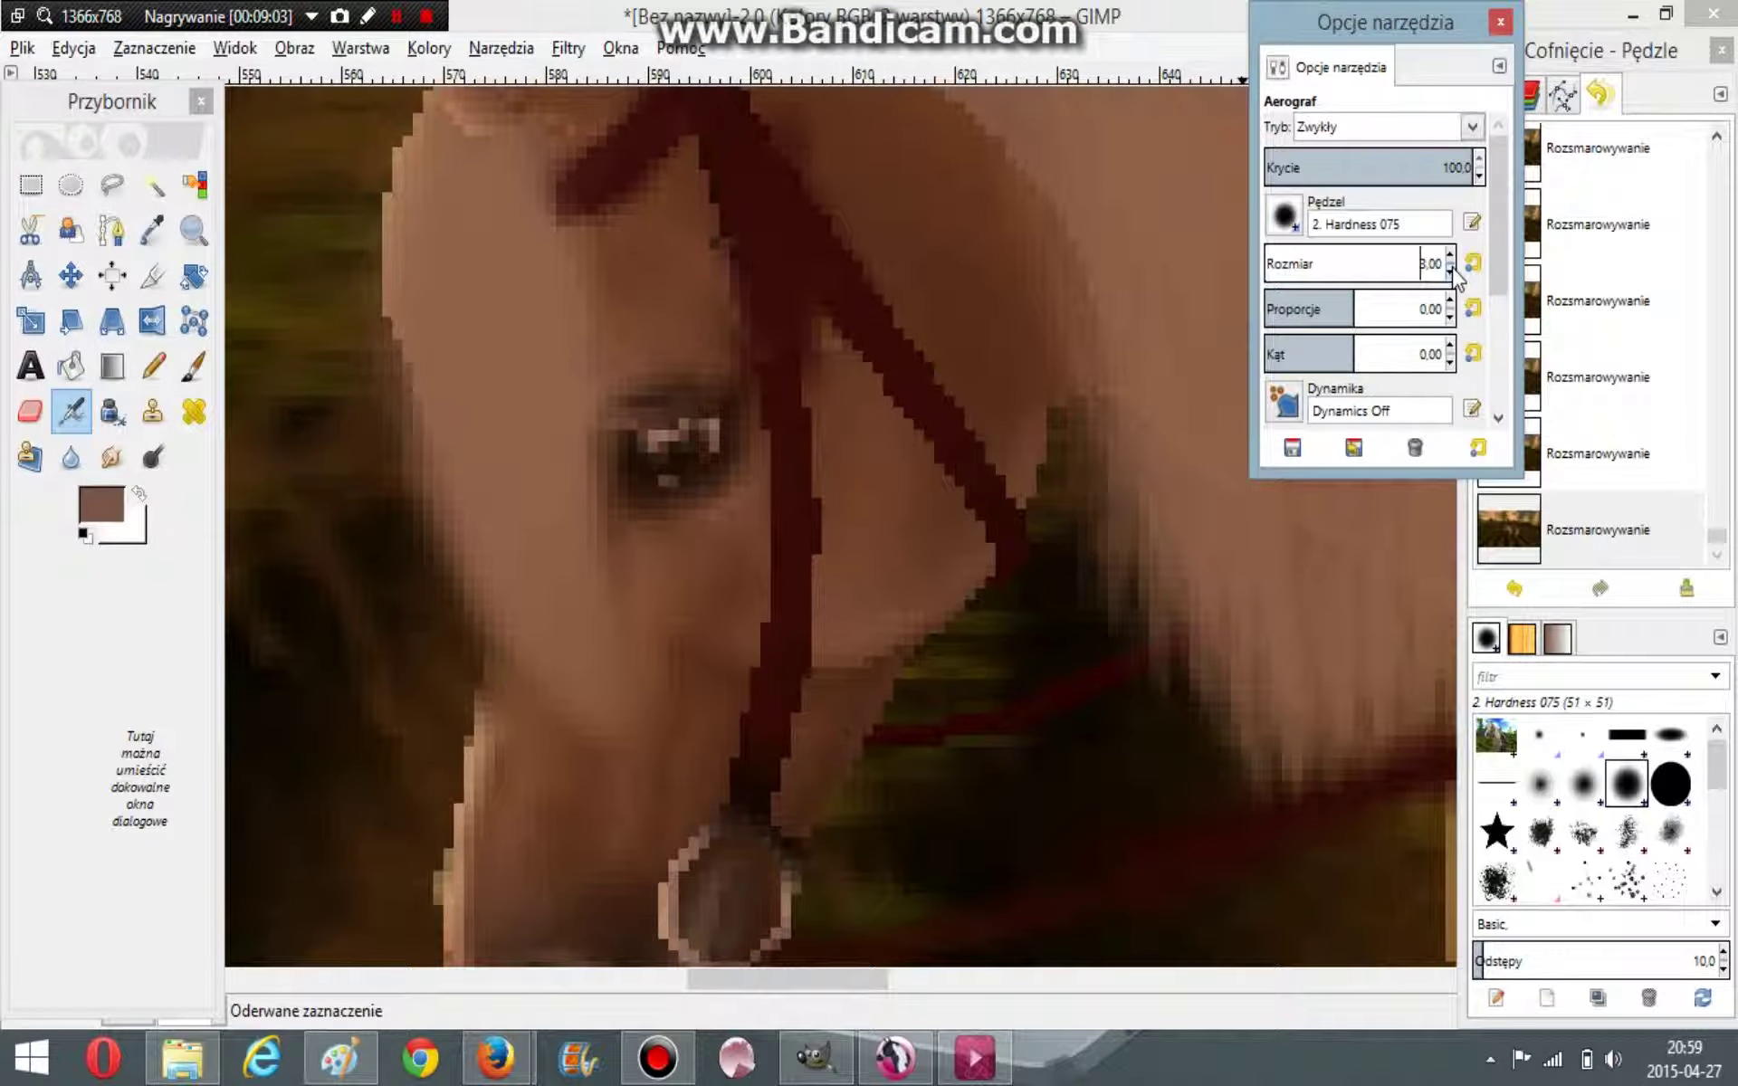
pyautogui.moveTo(660, 438); pyautogui.dragTo(716, 432)
# Step: Examine the retouched horse and rider in the whole picture and in a closer view
pyautogui.click(193, 229)
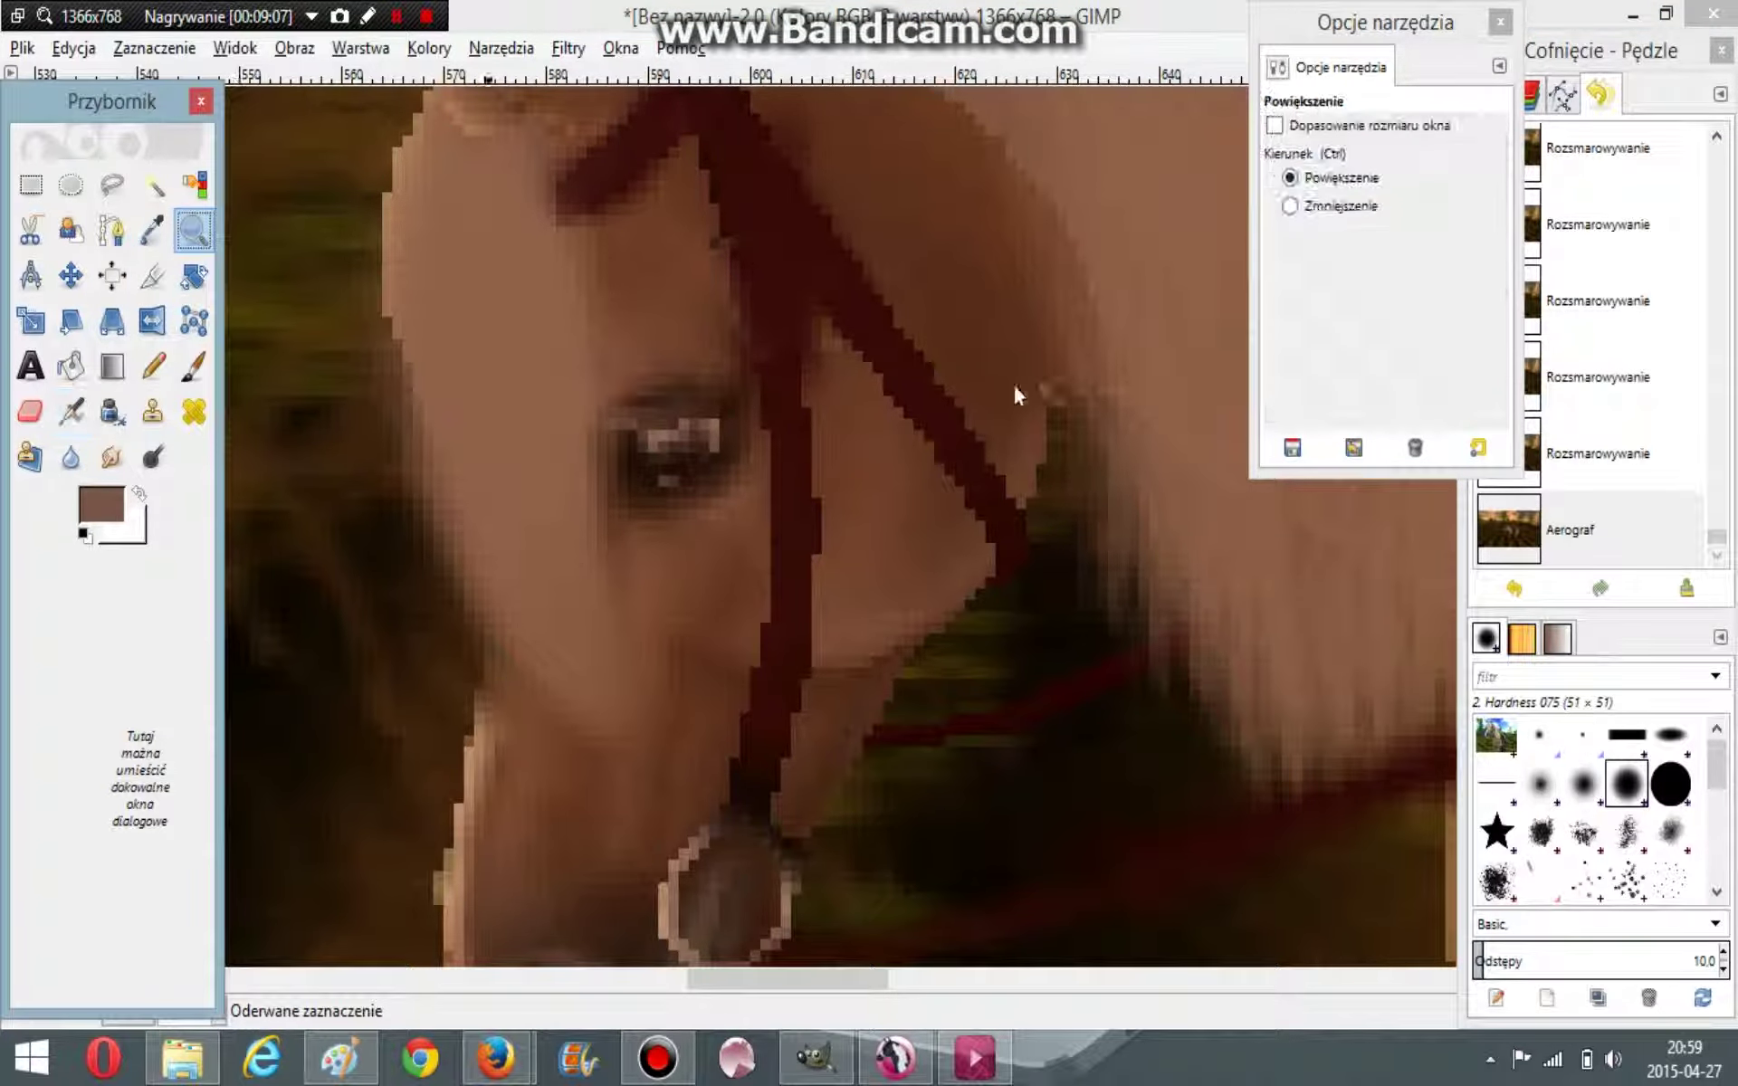
pyautogui.click(1289, 206)
pyautogui.click(1155, 328)
pyautogui.click(1154, 328)
pyautogui.click(1155, 330)
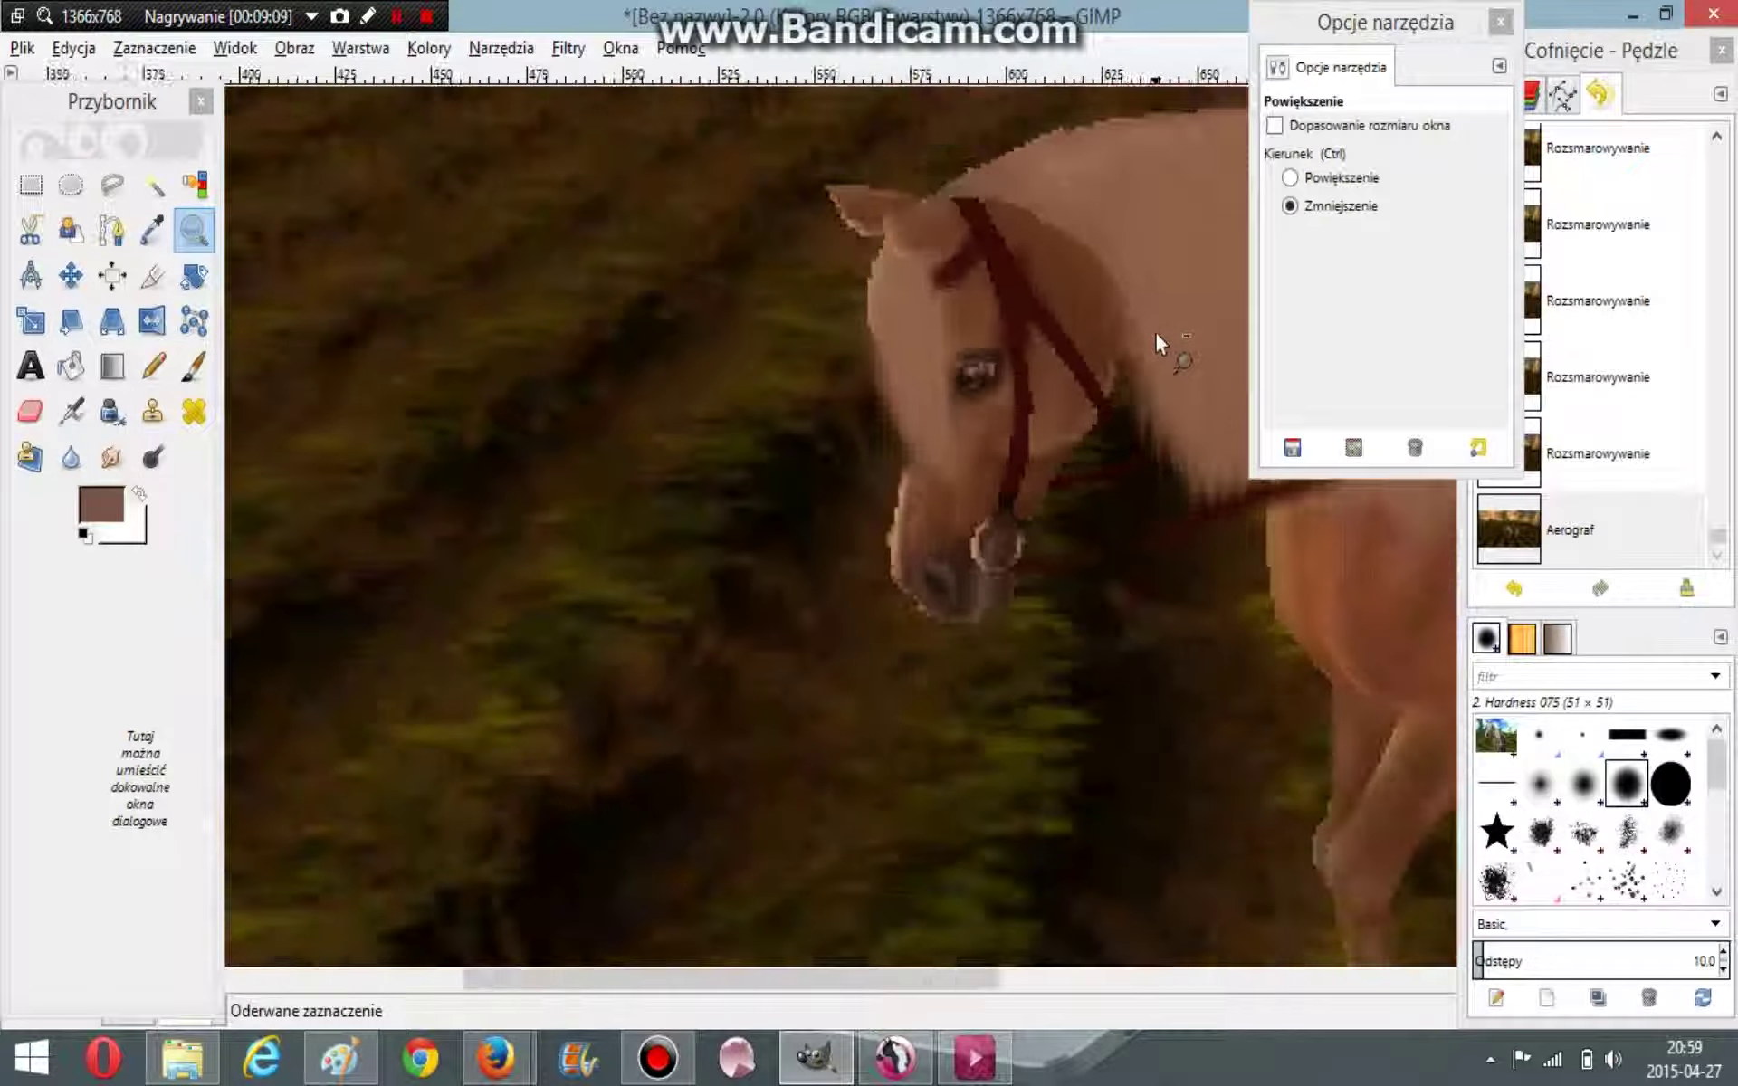
pyautogui.click(1157, 345)
pyautogui.click(1155, 348)
pyautogui.click(1155, 356)
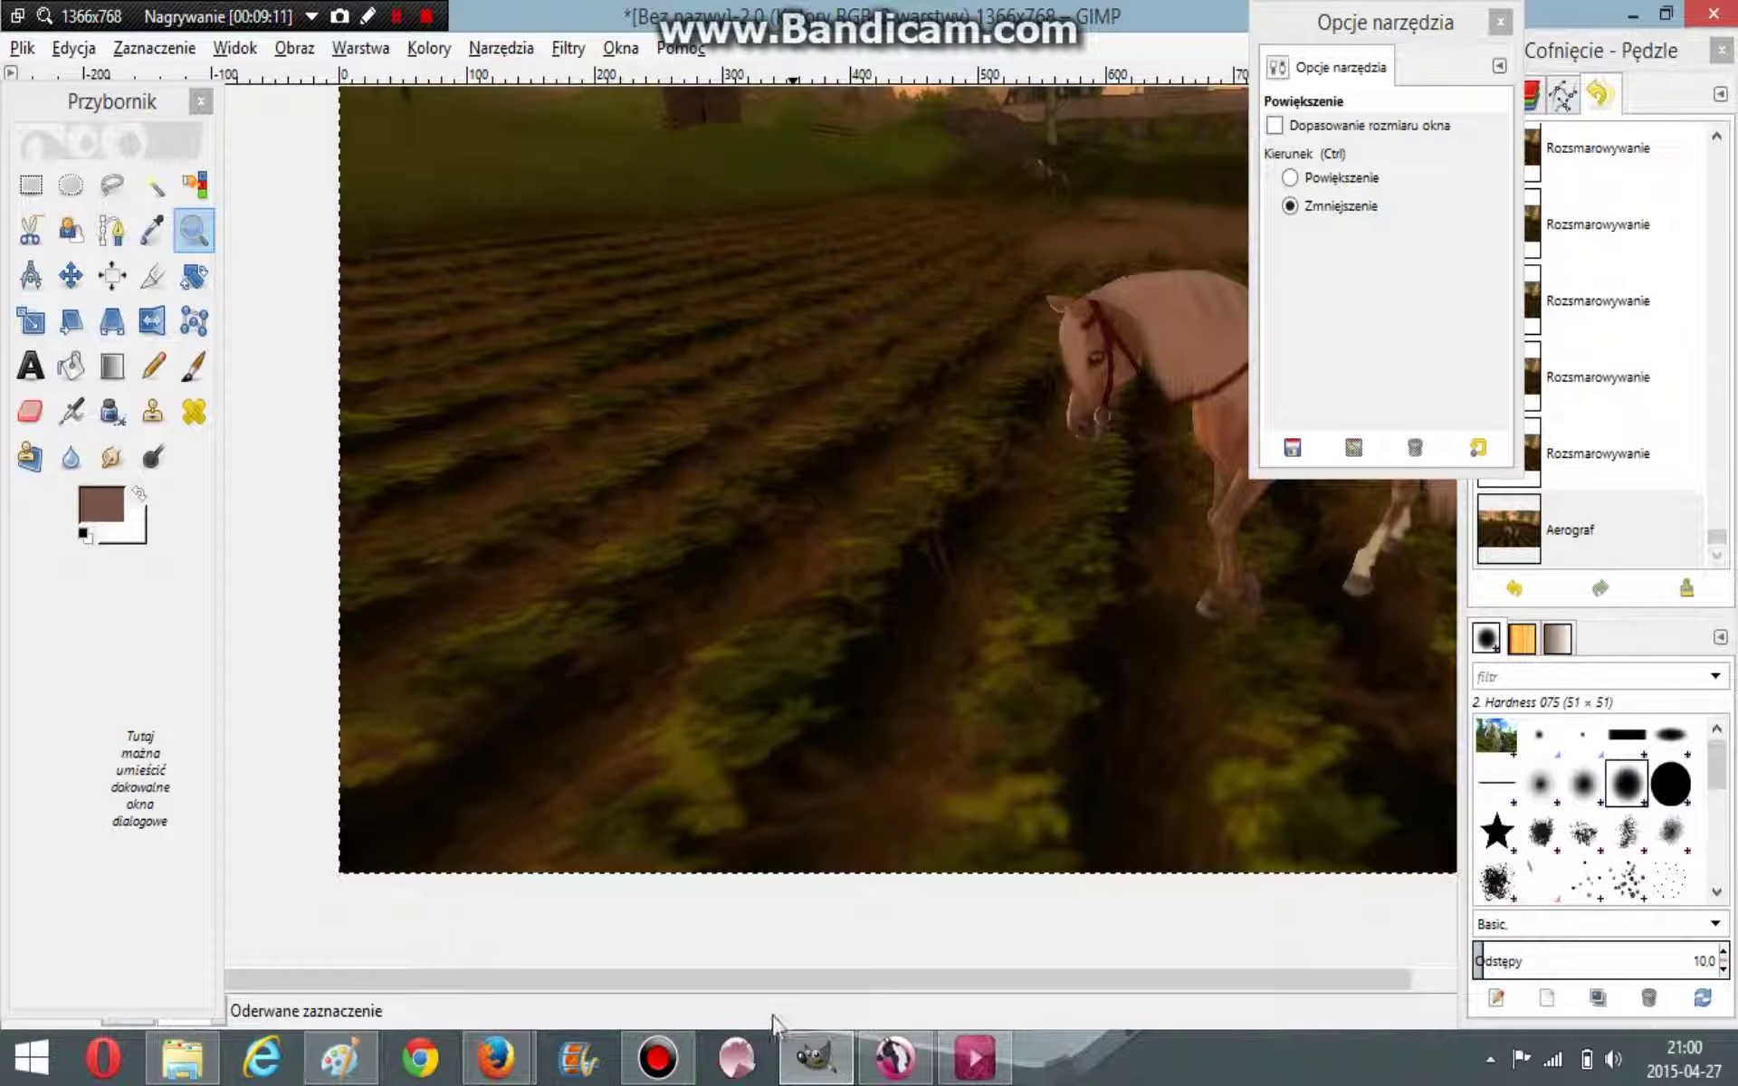
pyautogui.moveTo(785, 983); pyautogui.dragTo(898, 974)
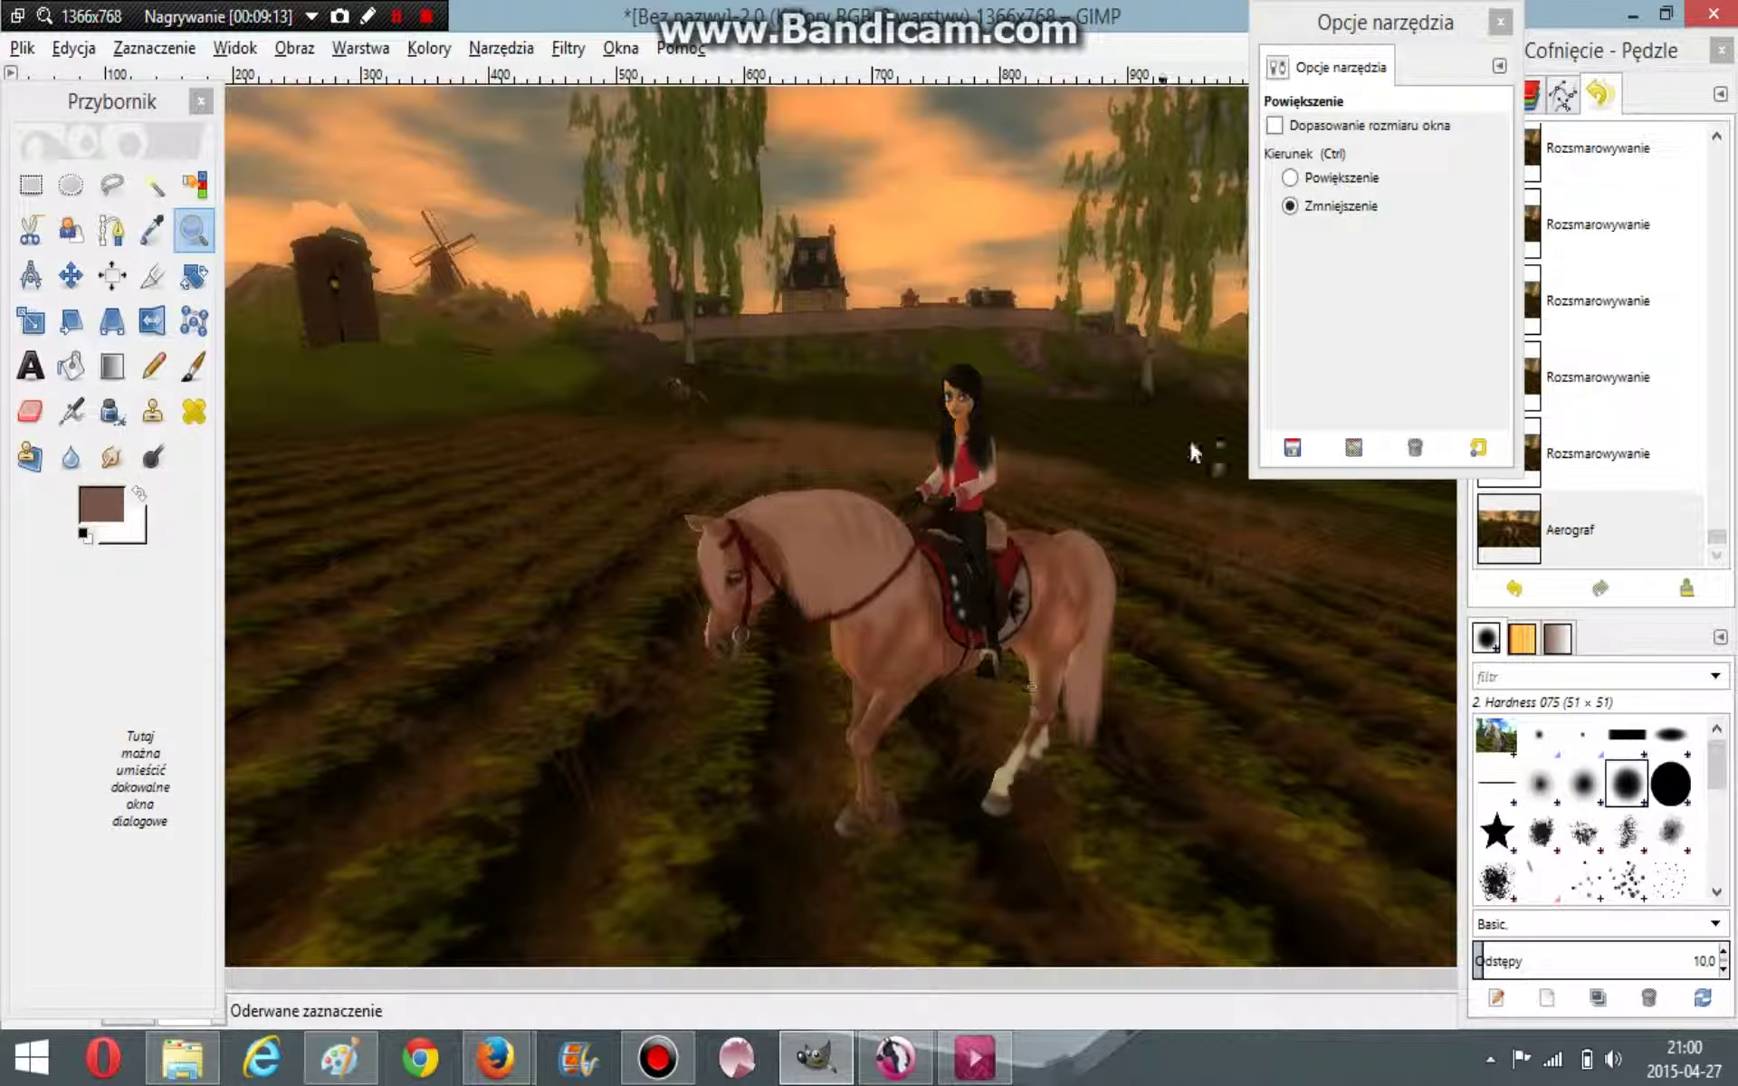
pyautogui.click(1339, 177)
pyautogui.click(1002, 757)
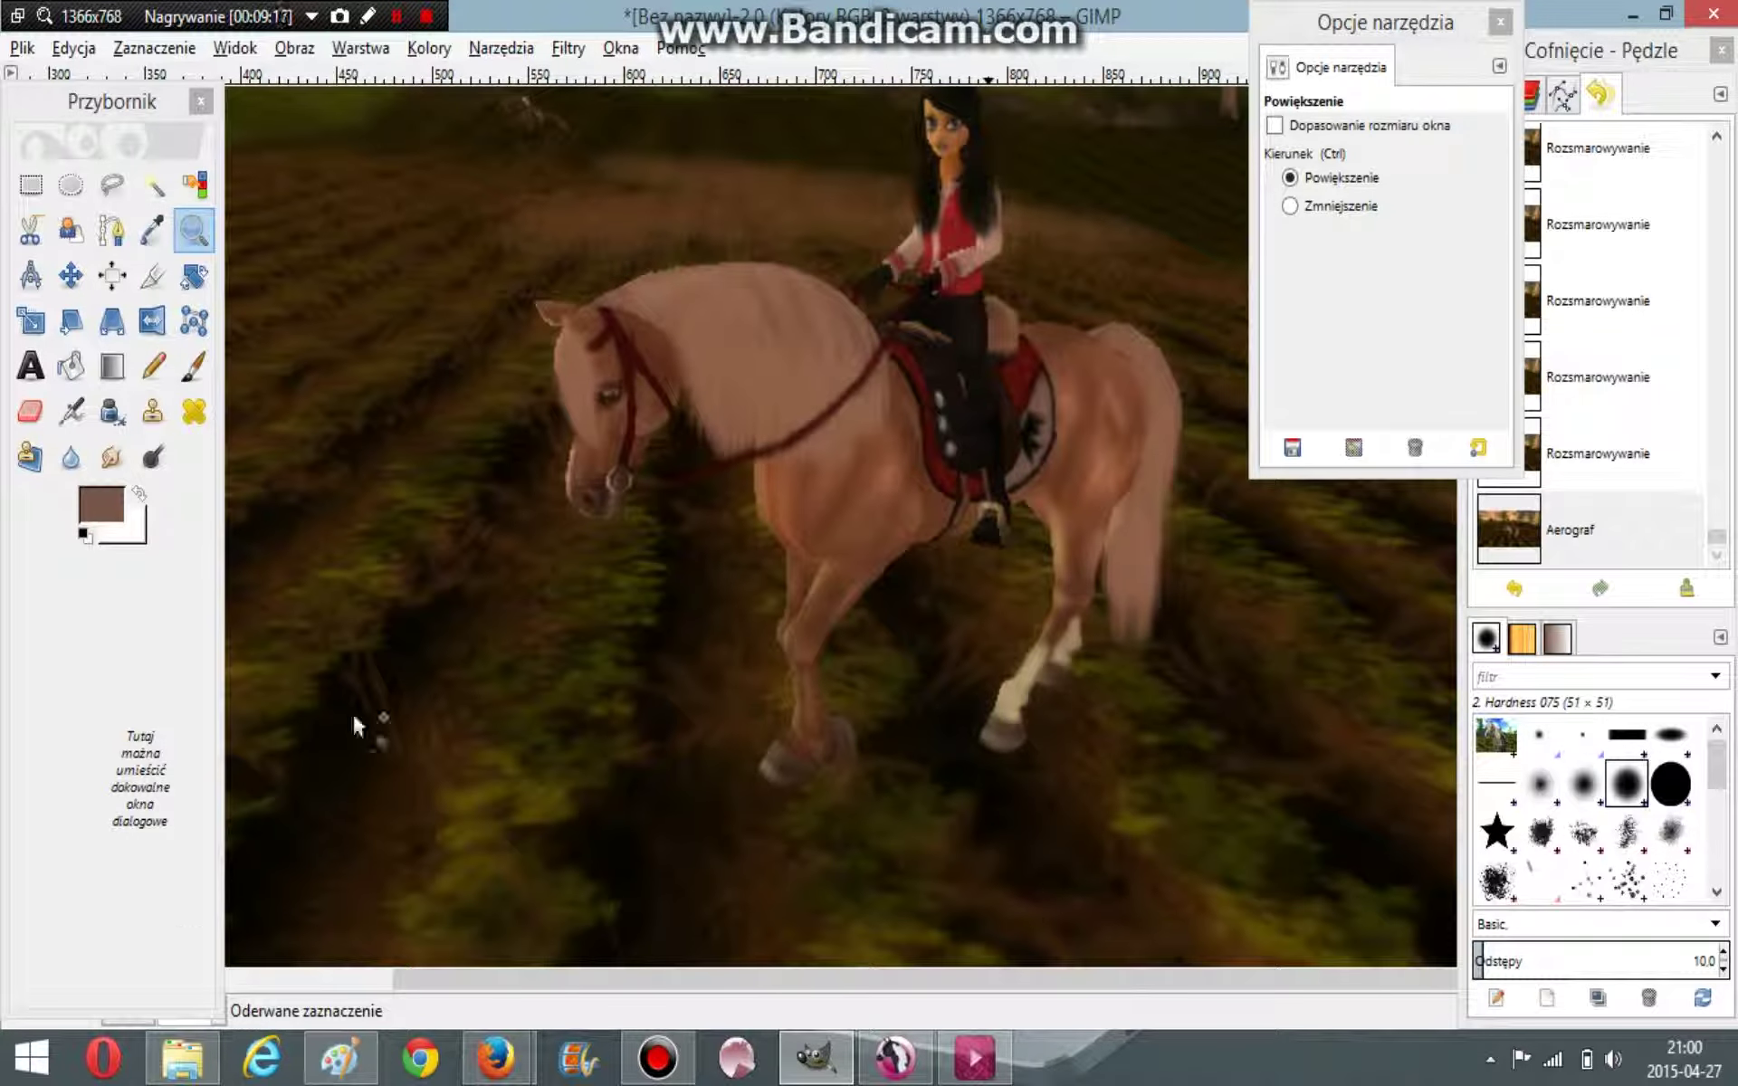
pyautogui.scroll(4, 1103, 221)
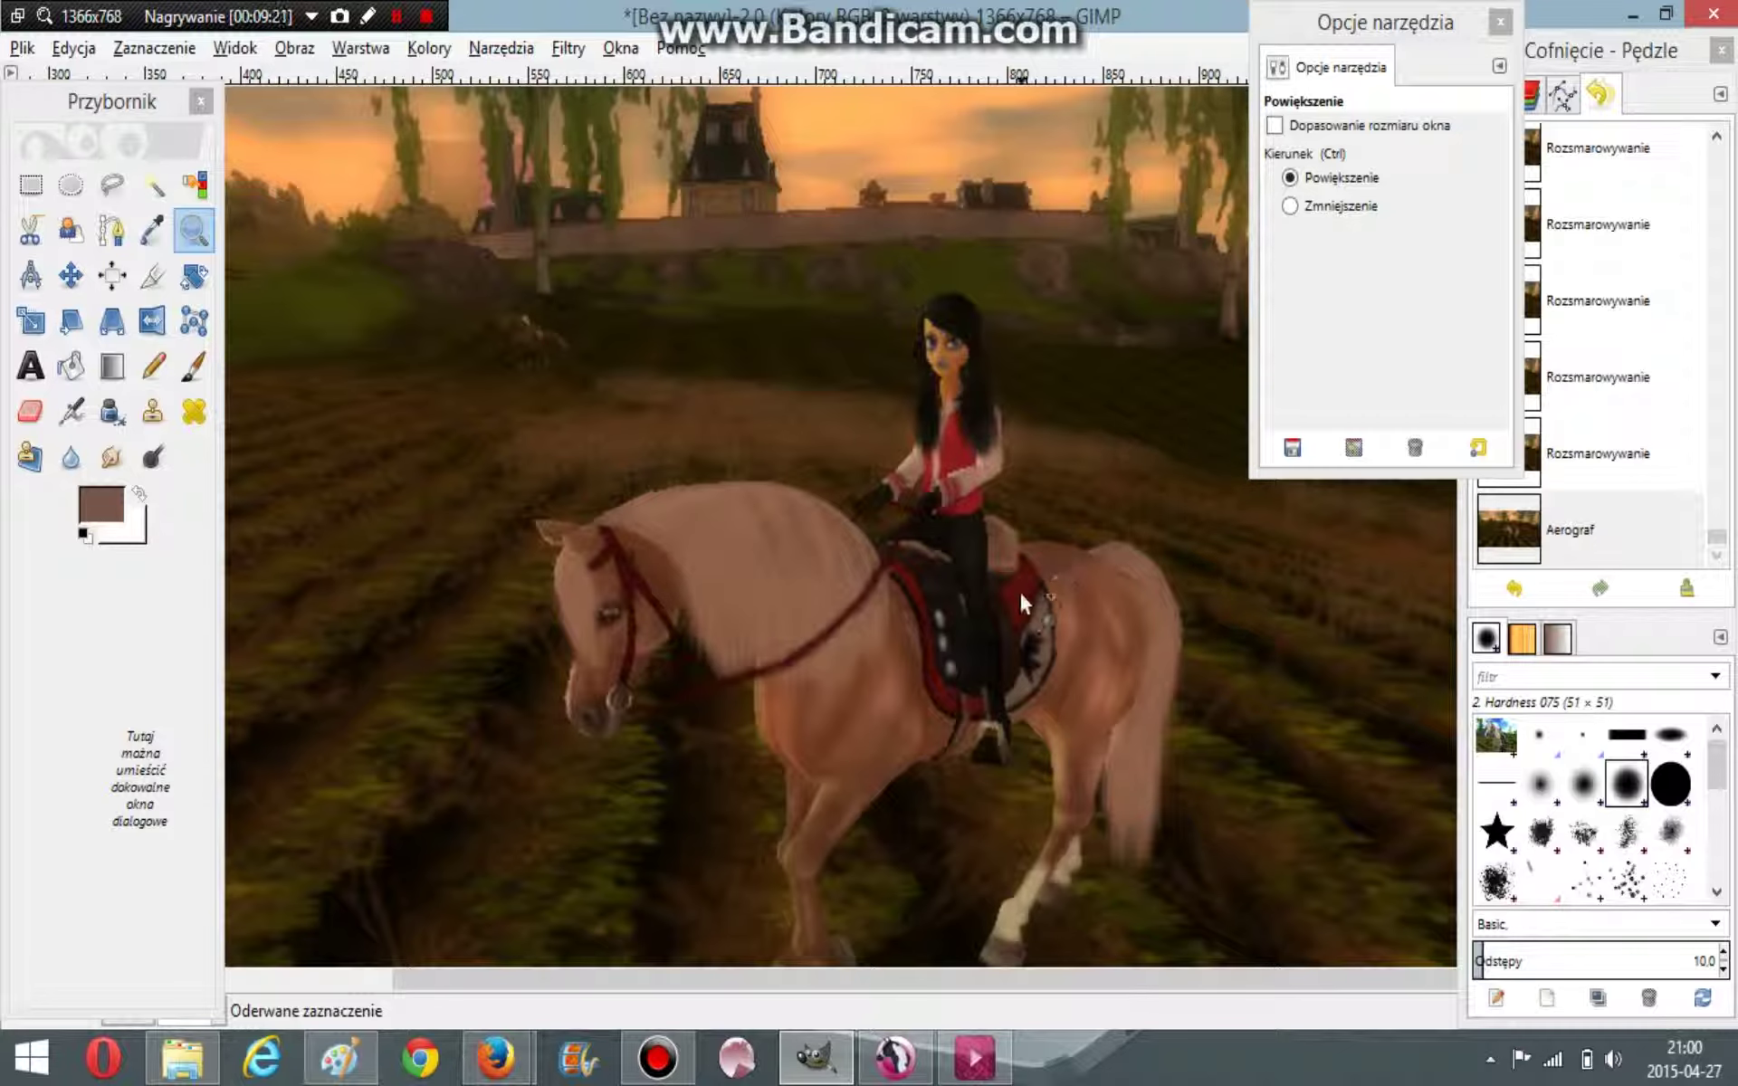
pyautogui.click(1291, 207)
pyautogui.moveTo(1091, 414); pyautogui.dragTo(1106, 438)
pyautogui.click(1291, 179)
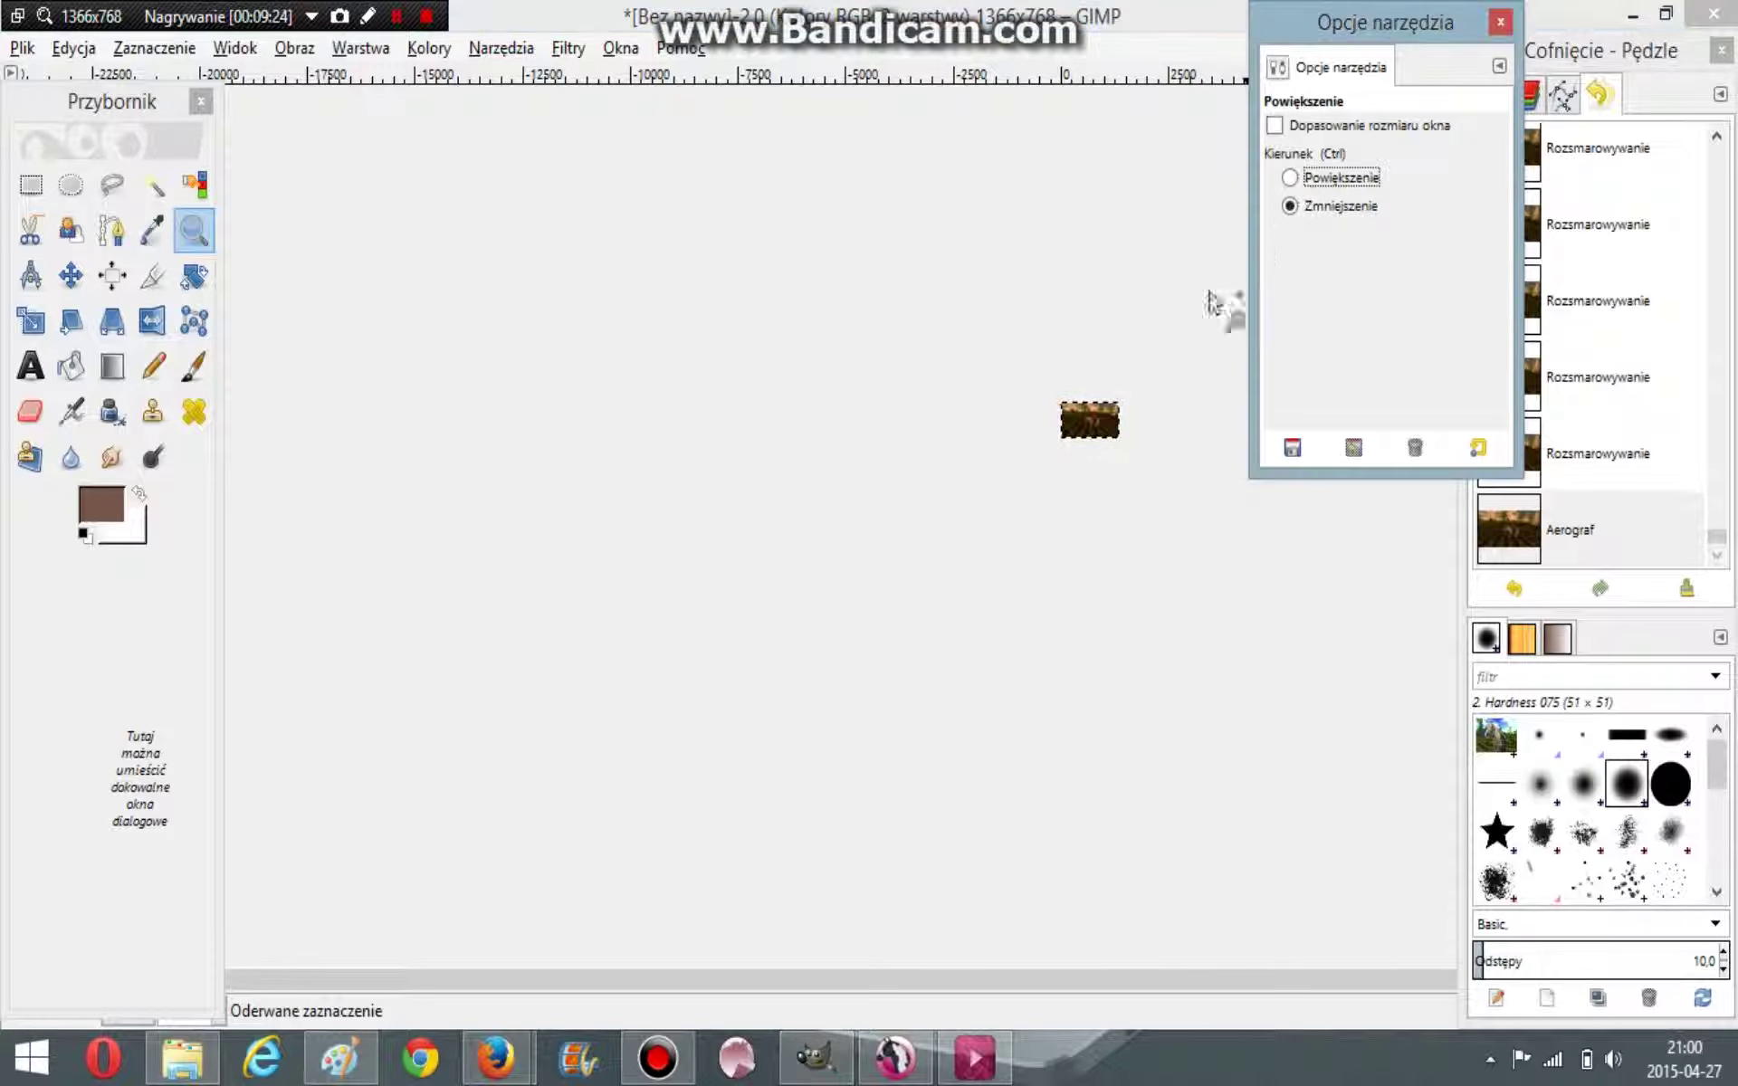
pyautogui.click(1075, 442)
pyautogui.click(1050, 433)
pyautogui.click(1051, 423)
pyautogui.click(1053, 423)
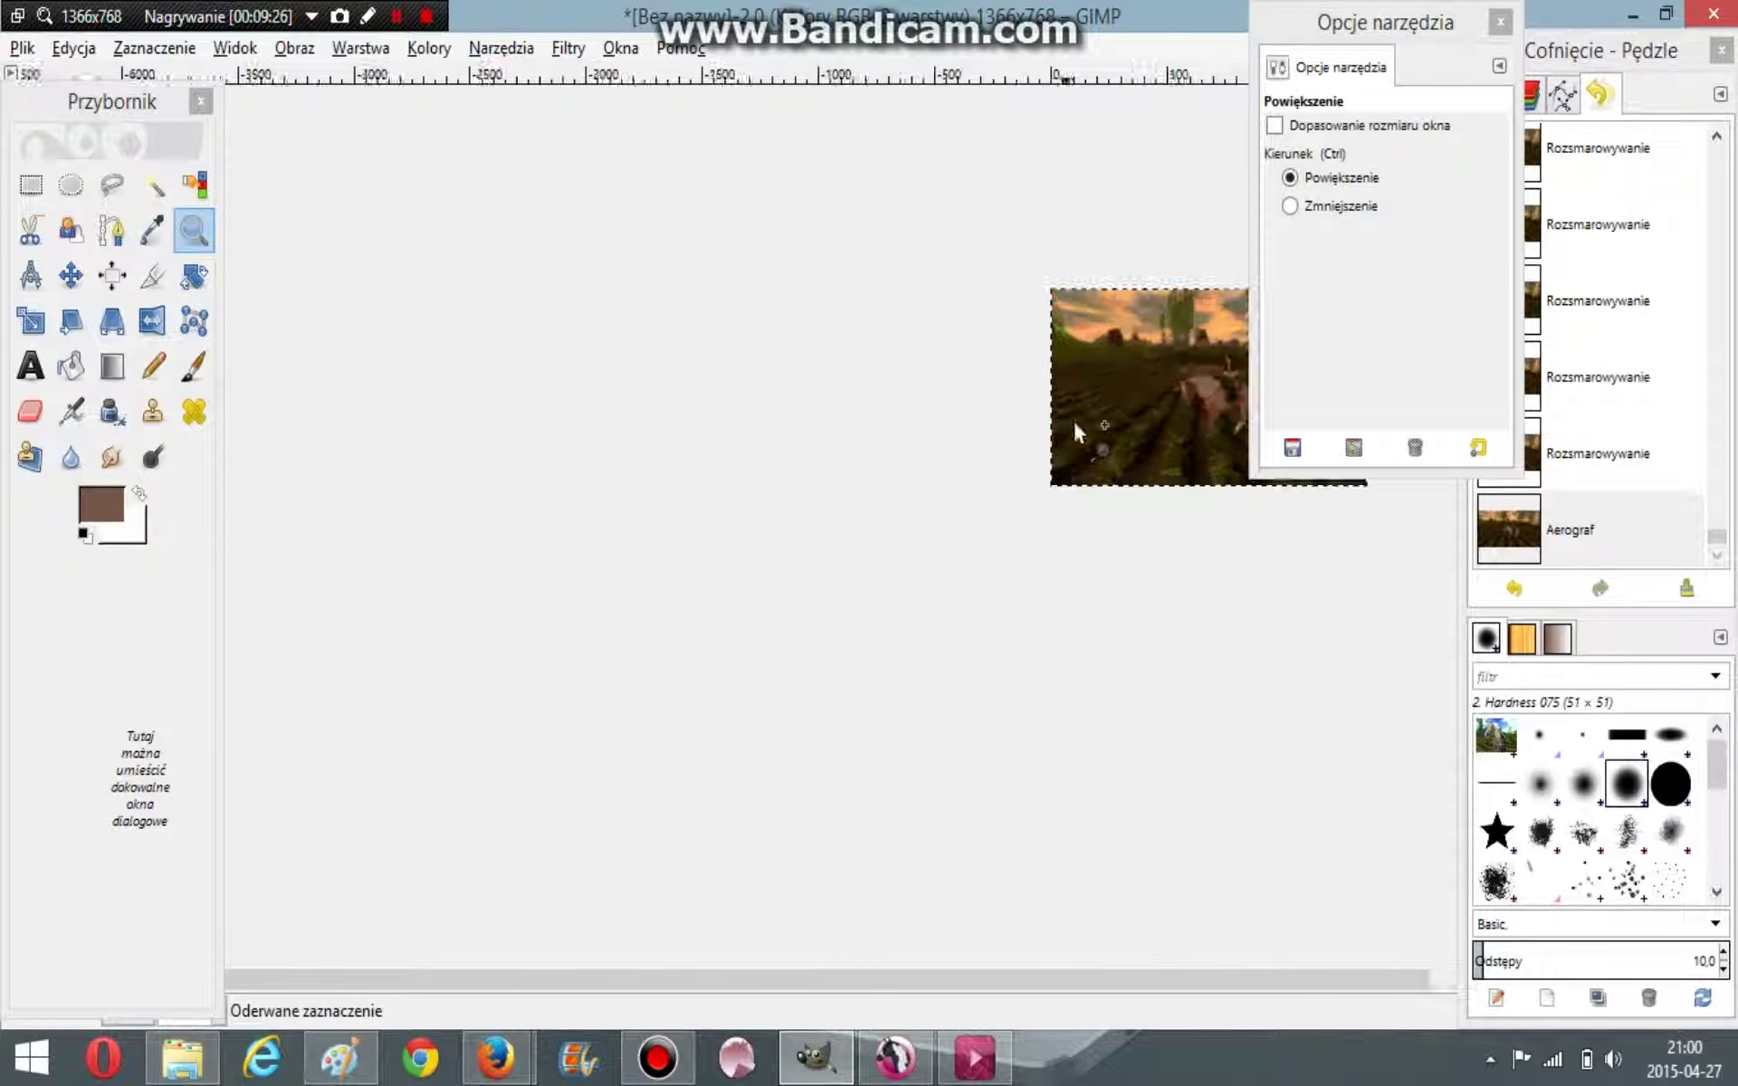
pyautogui.click(1073, 422)
pyautogui.click(1080, 420)
pyautogui.moveTo(1191, 402); pyautogui.dragTo(1189, 421)
pyautogui.click(1290, 206)
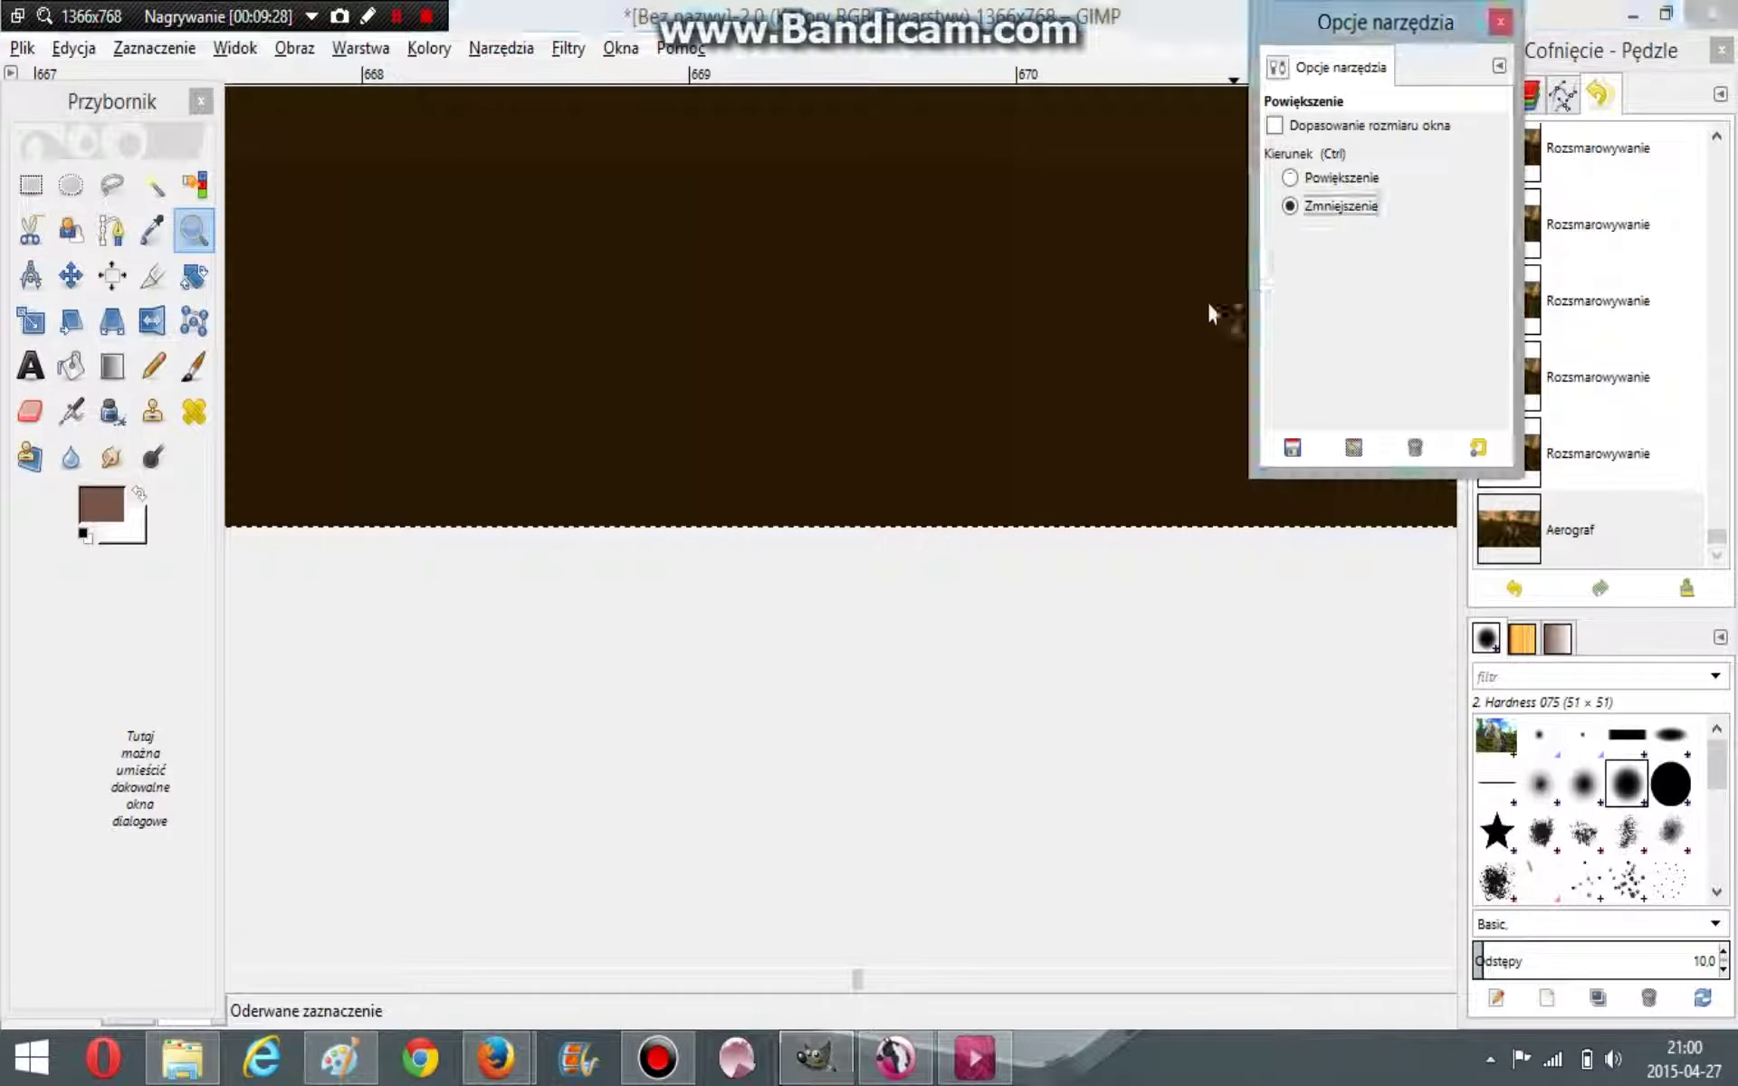
# Step: Sample the grey sky colour beside the green frame counter with the whole image in view, and switch to the Airbrush
pyautogui.click(1193, 306)
pyautogui.click(1193, 306)
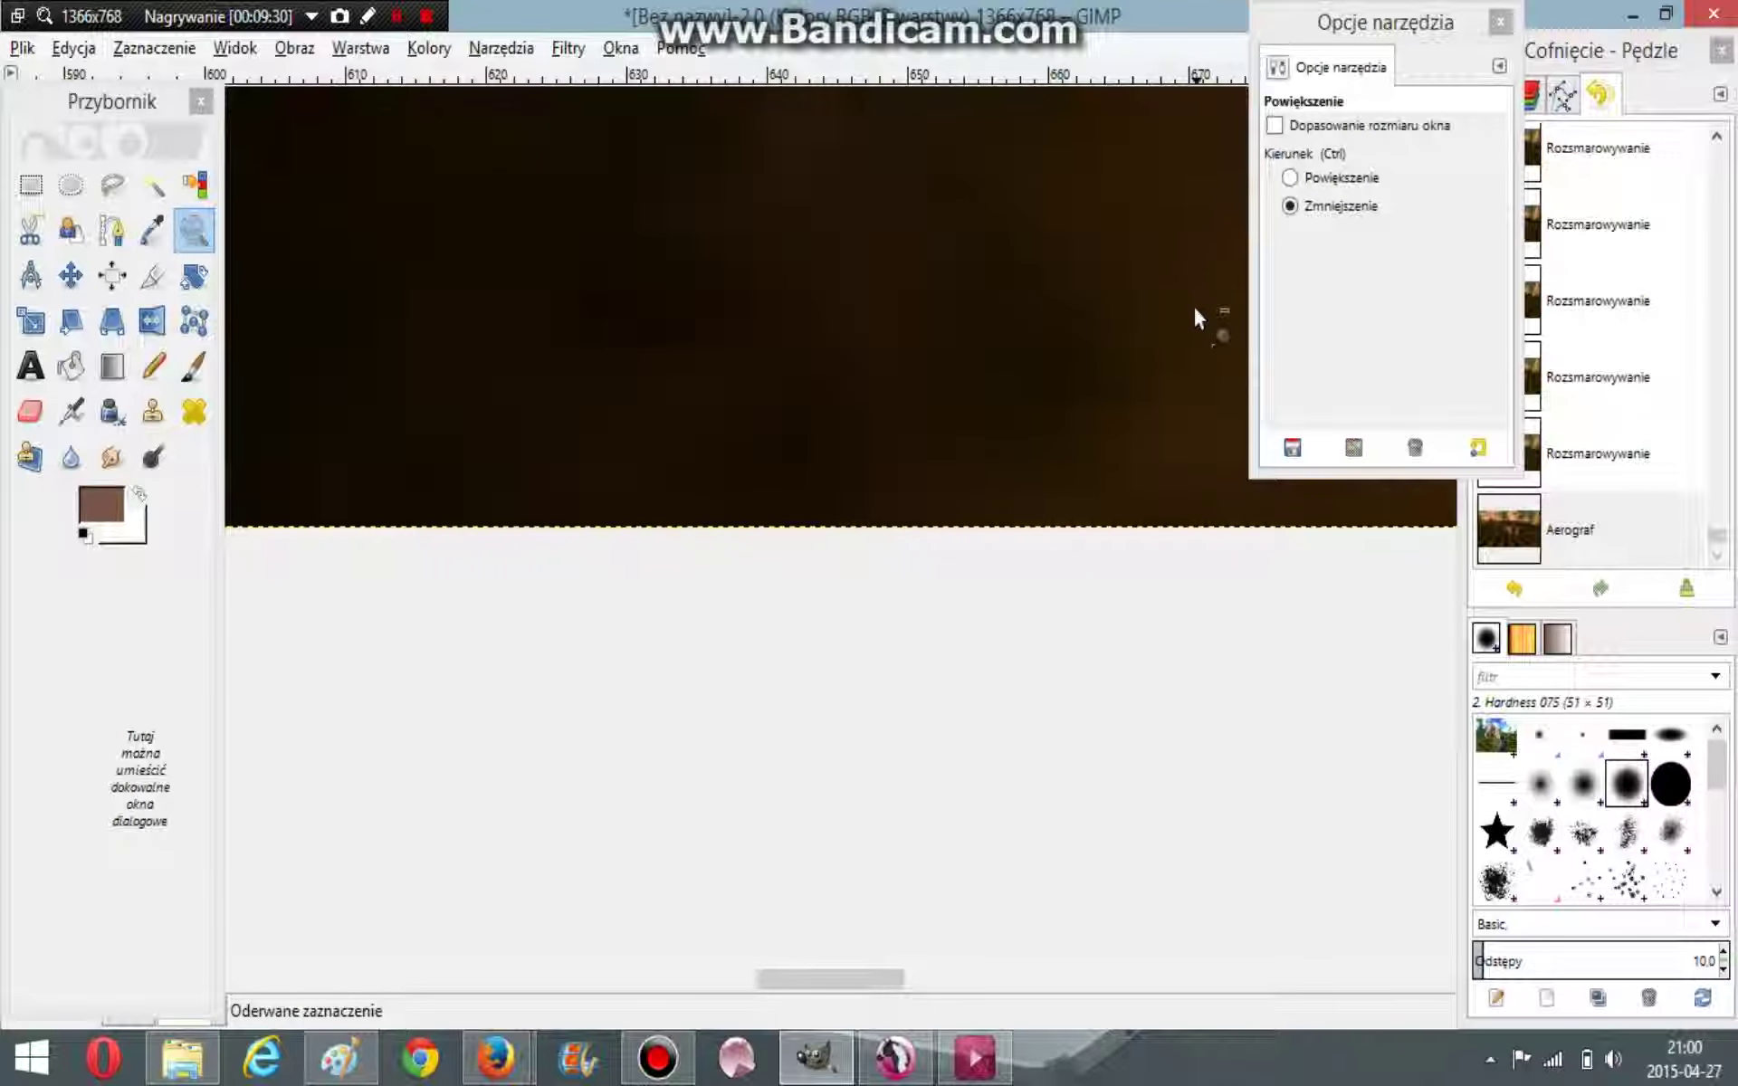
pyautogui.click(1193, 306)
pyautogui.click(1193, 306)
pyautogui.click(1193, 306)
pyautogui.click(1193, 306)
pyautogui.click(1193, 305)
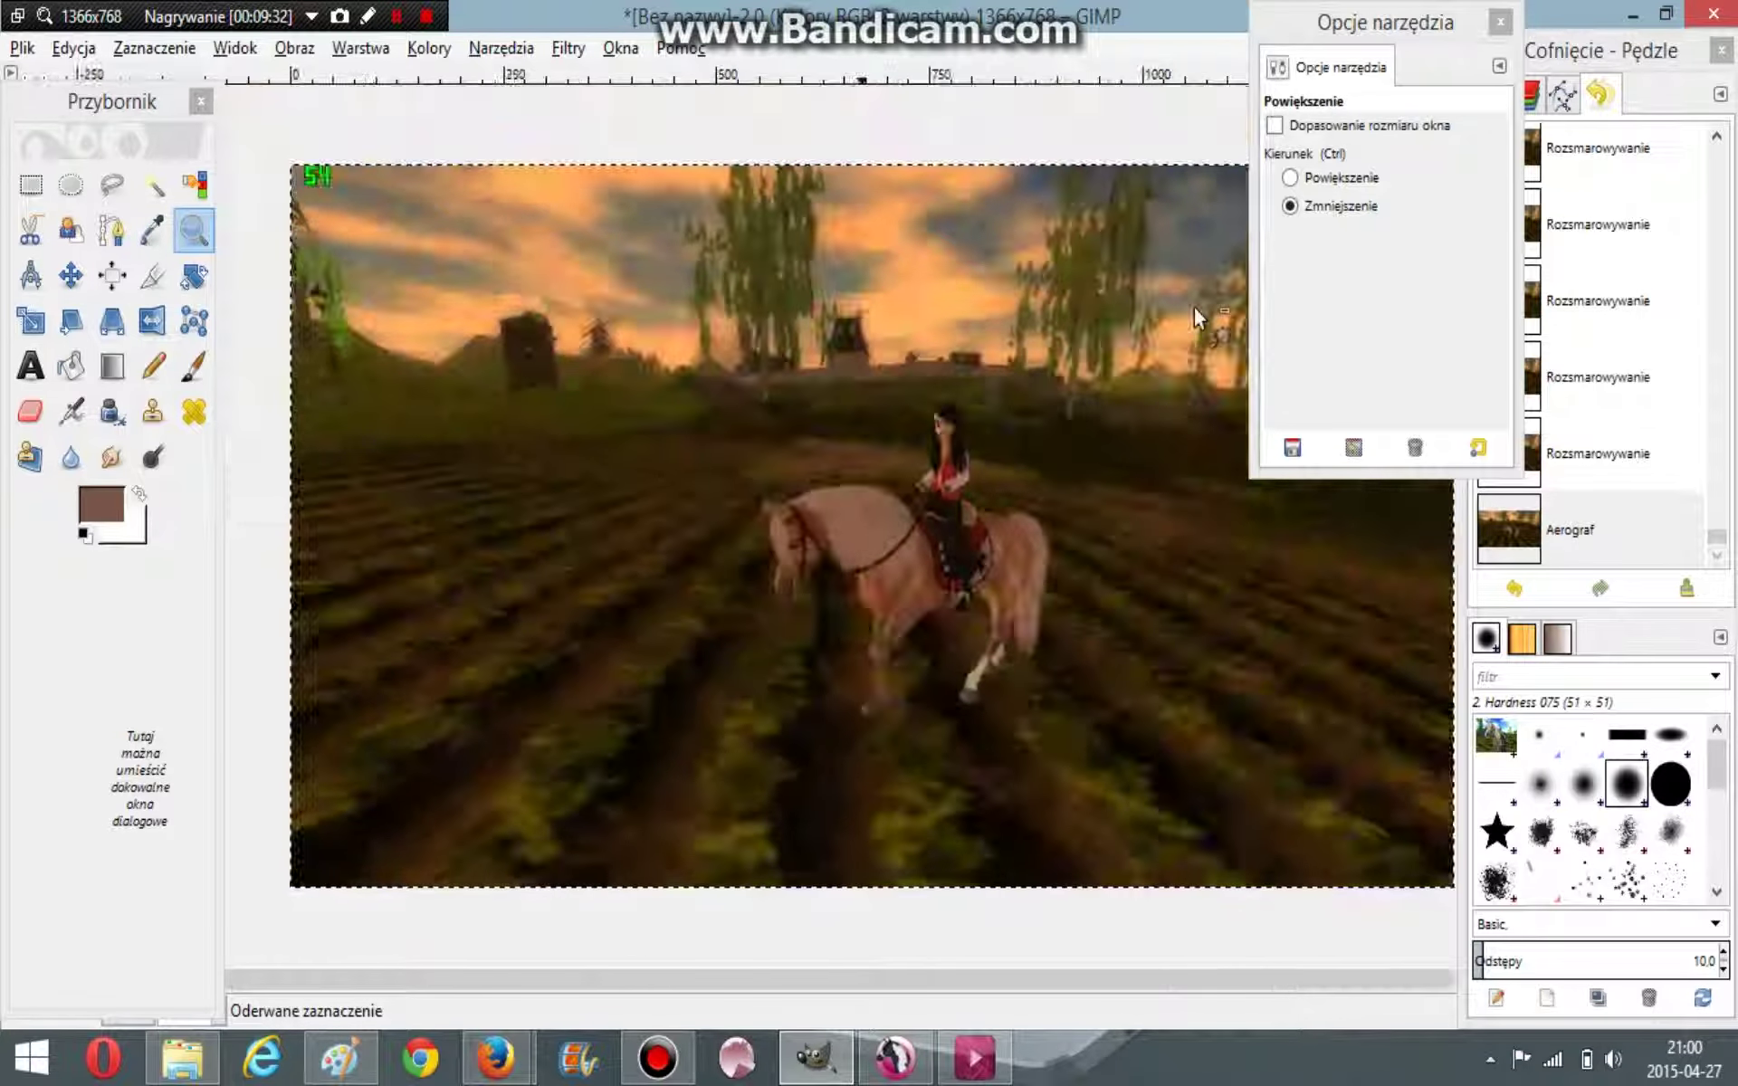
pyautogui.click(152, 230)
pyautogui.click(355, 167)
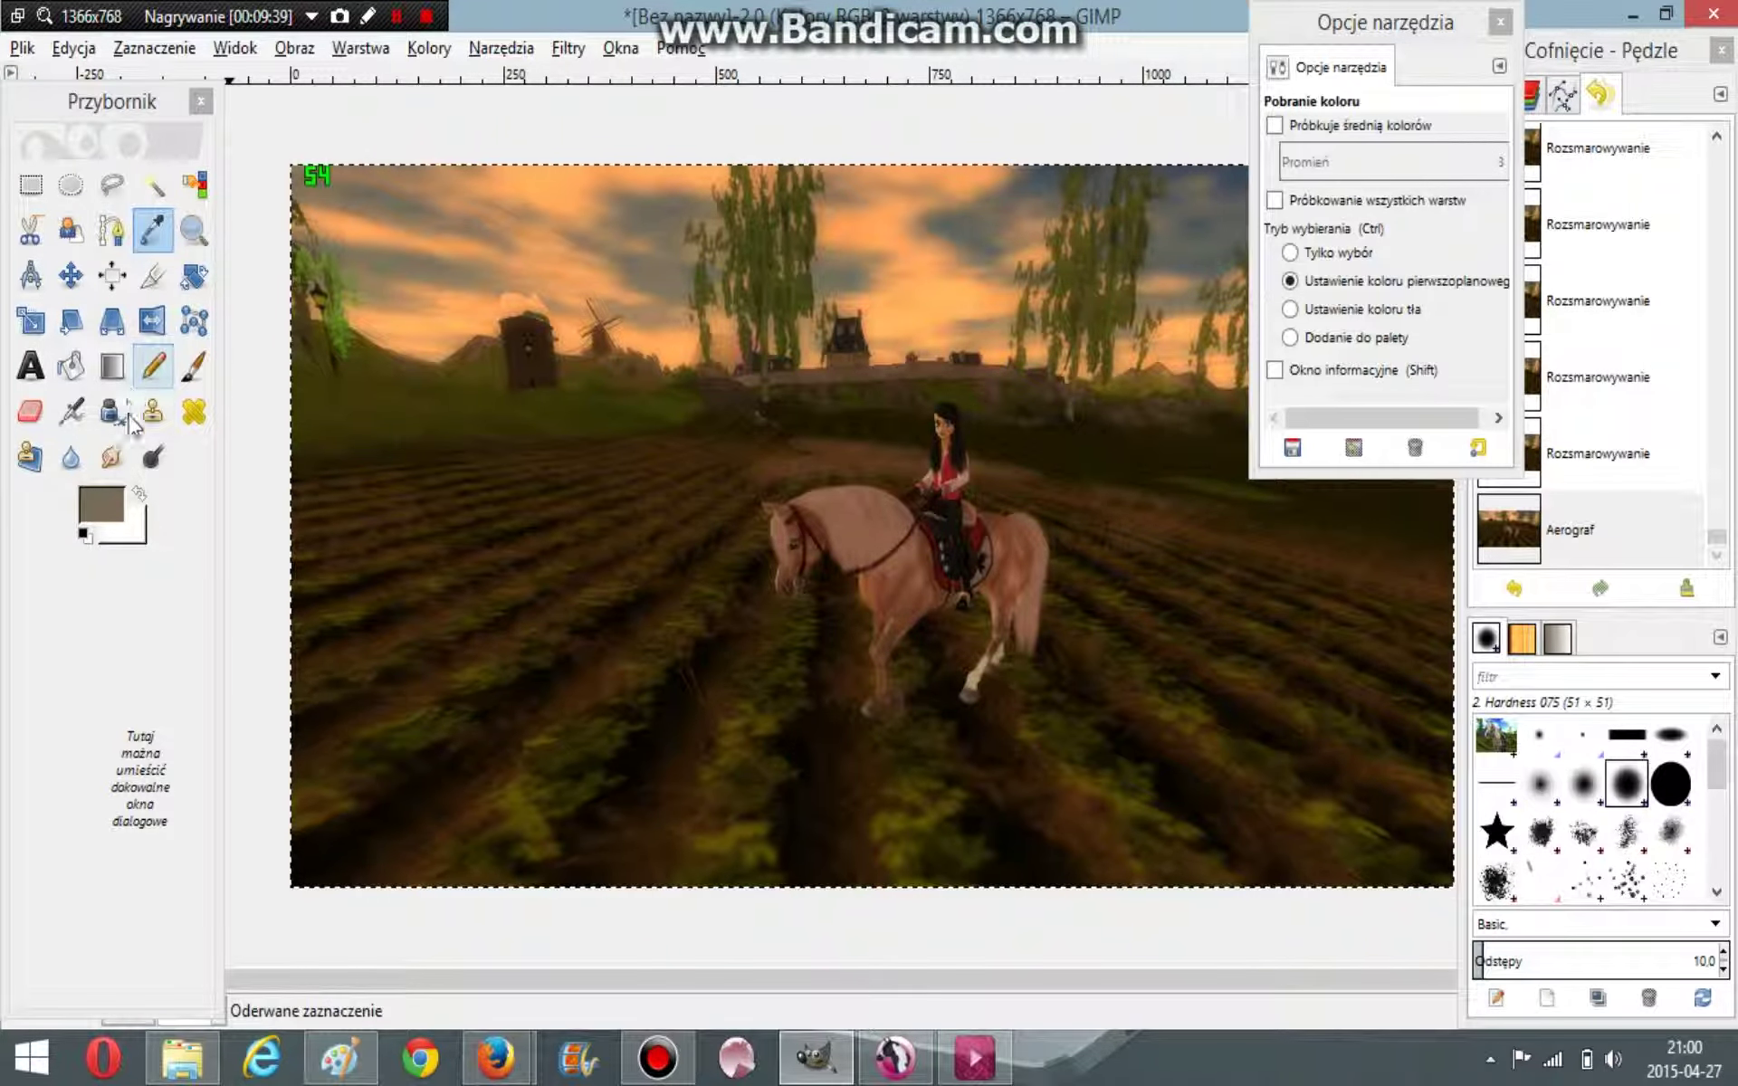
pyautogui.click(60, 422)
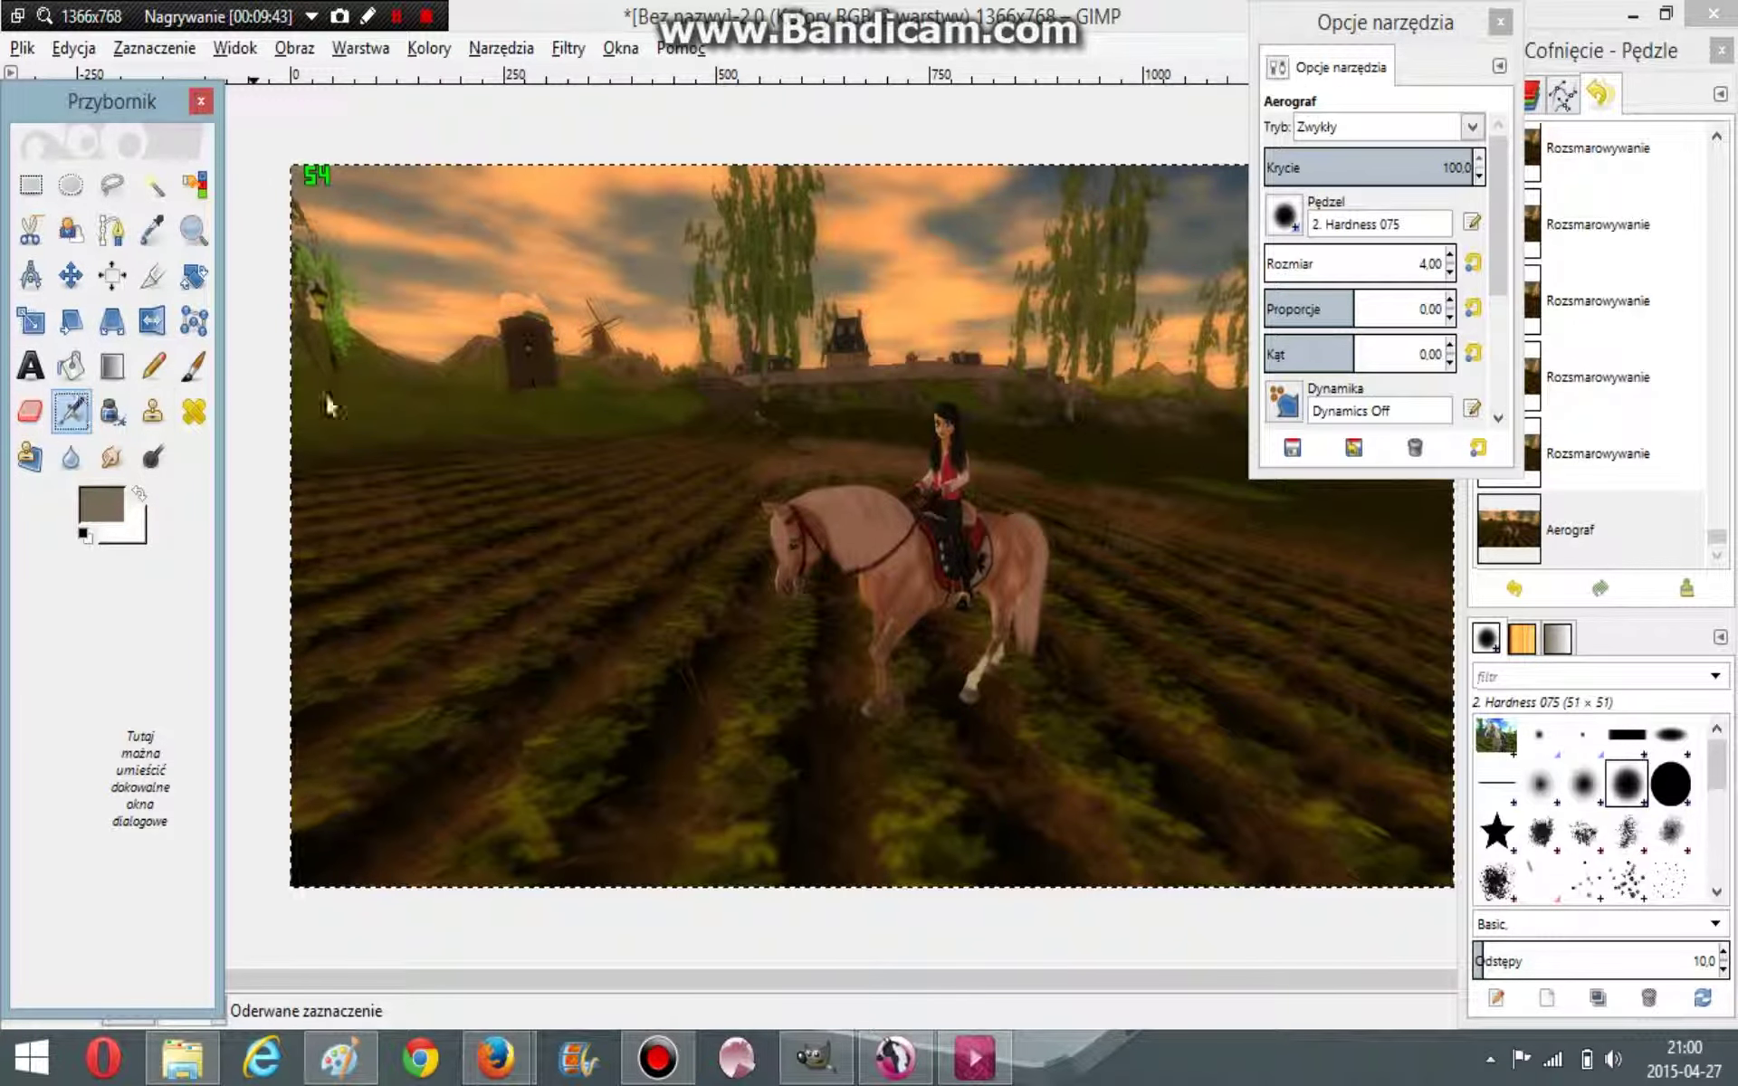
pyautogui.click(1598, 794)
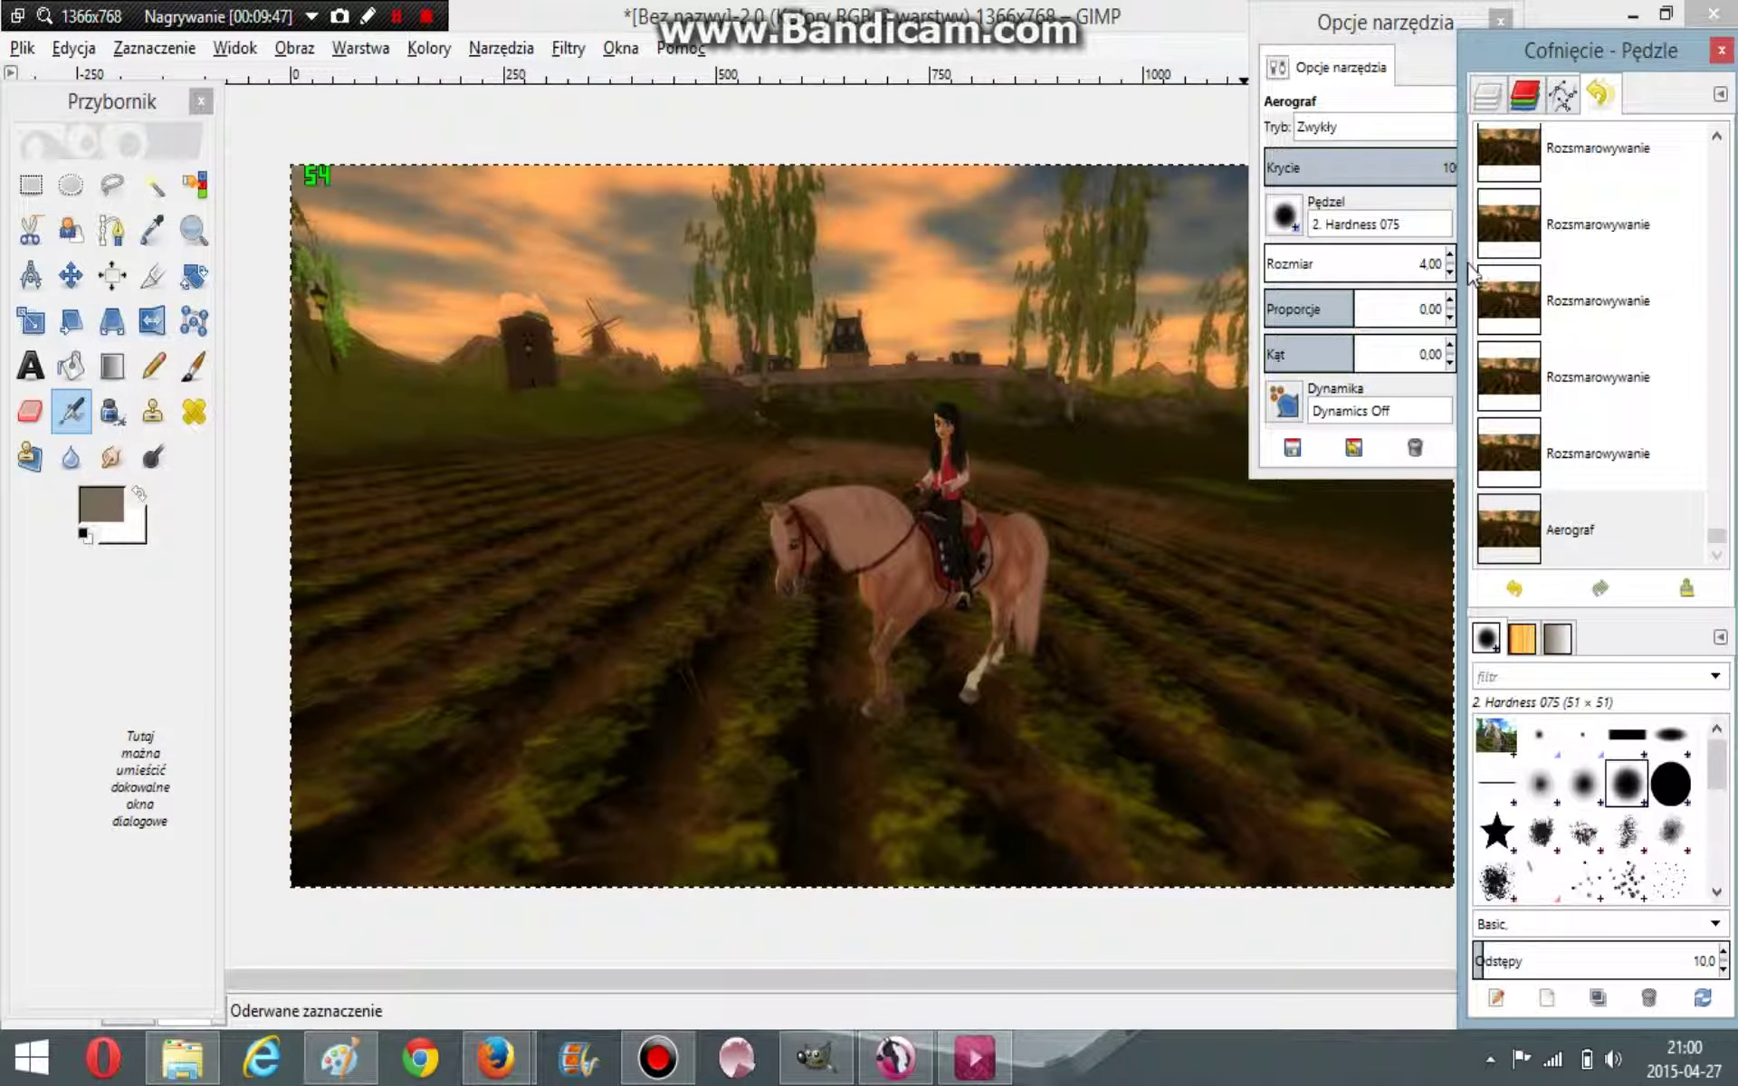
pyautogui.moveTo(883, 429); pyautogui.dragTo(896, 451)
pyautogui.click(73, 48)
pyautogui.click(113, 75)
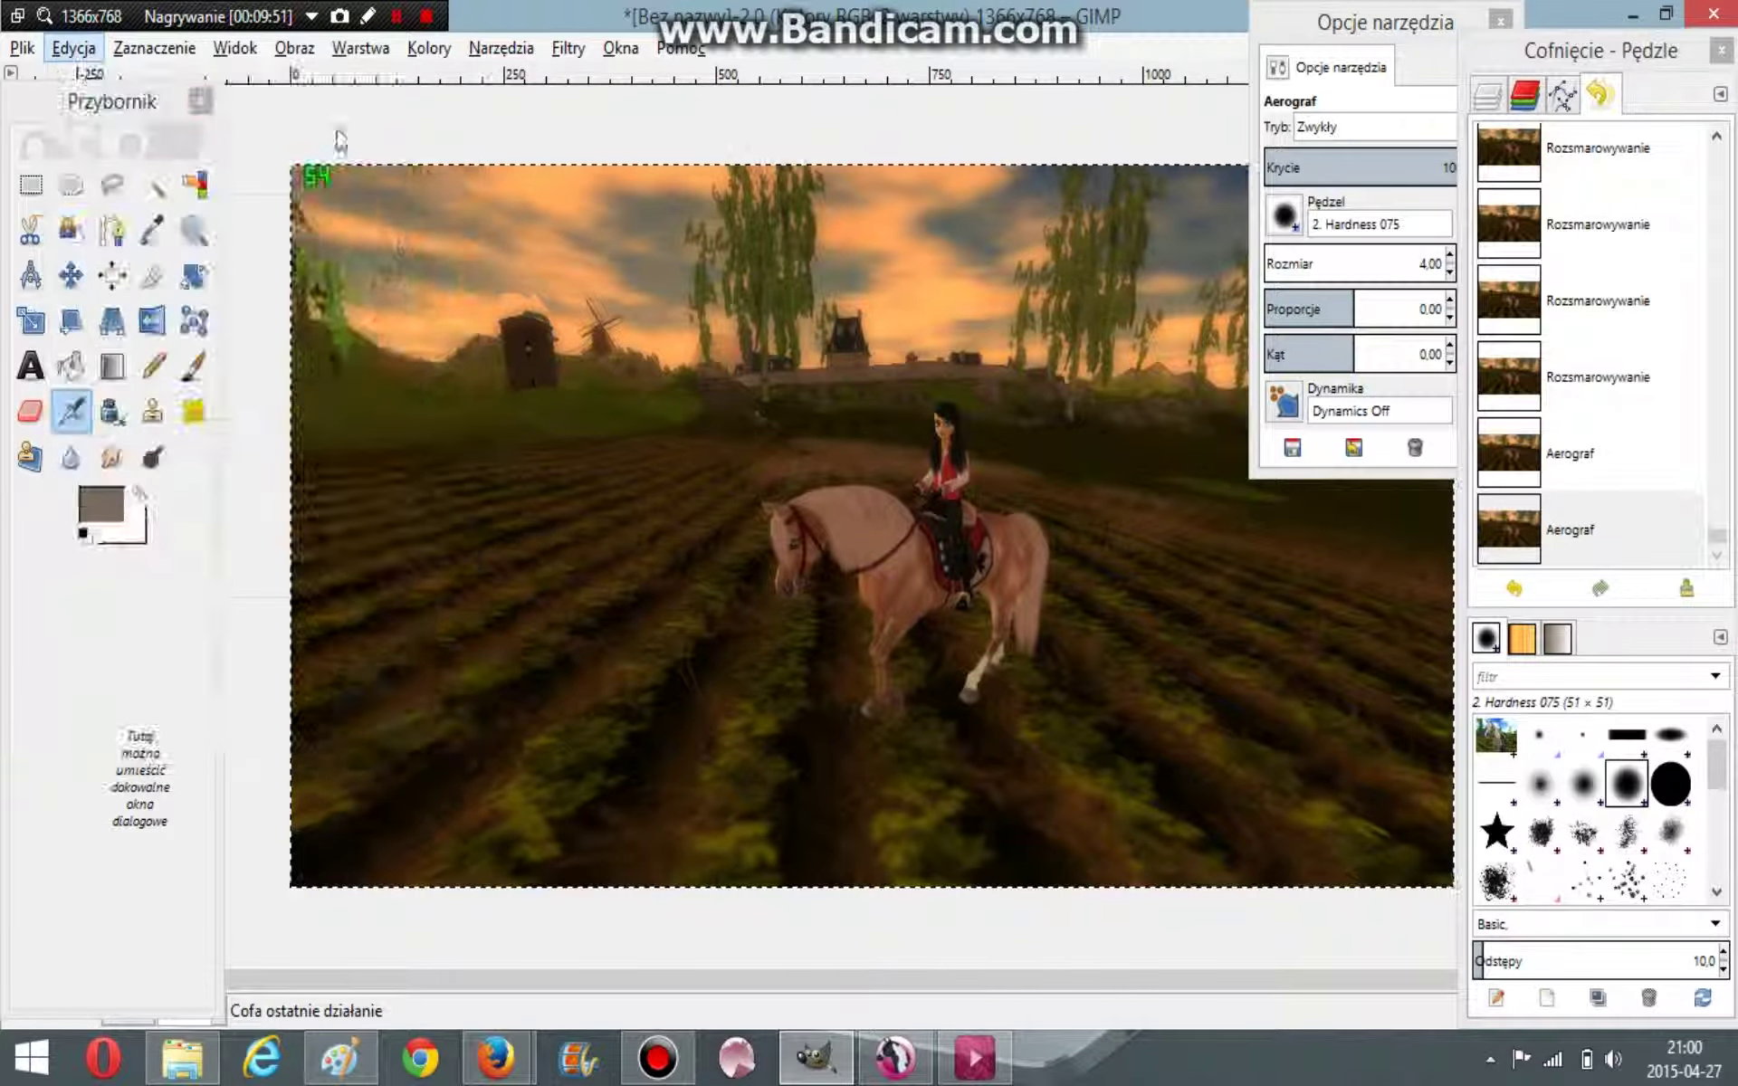
# Step: Set the airbrush size to 18 and paint over the green "54" counter in the corner of the sky
pyautogui.click(1428, 263)
pyautogui.write('18')
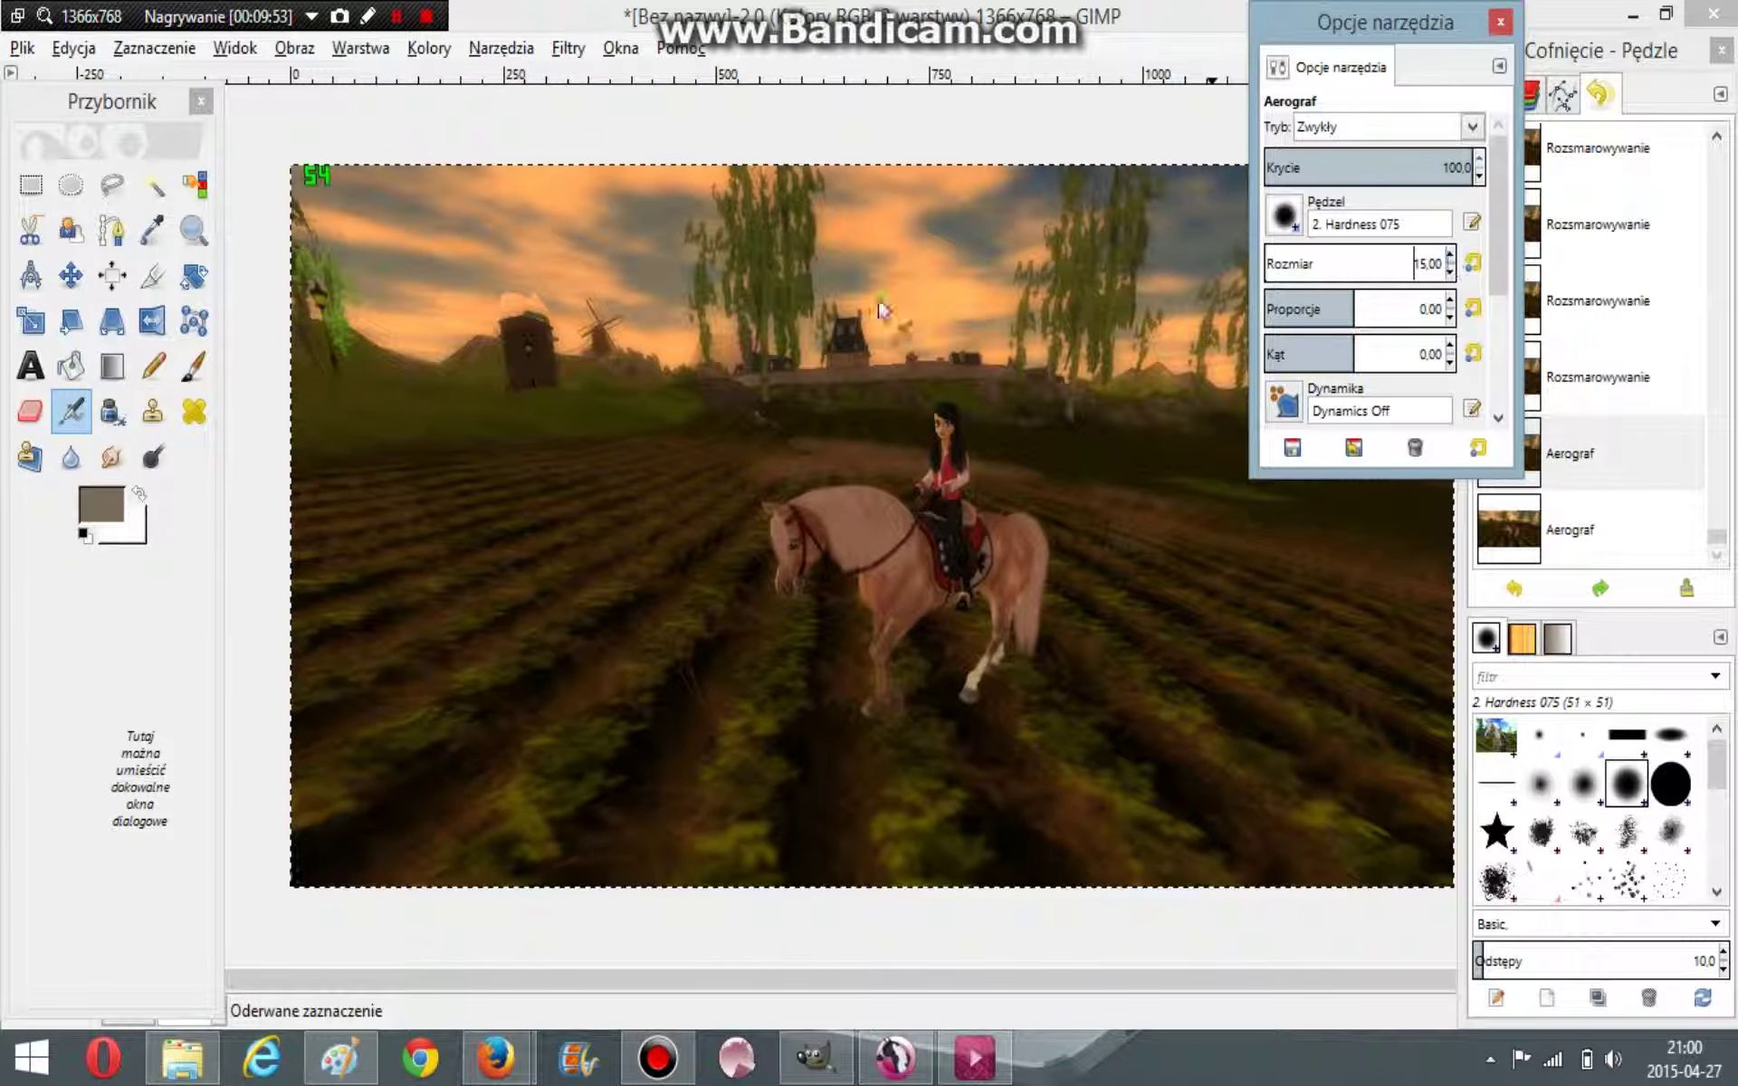
pyautogui.moveTo(318, 176); pyautogui.dragTo(322, 178)
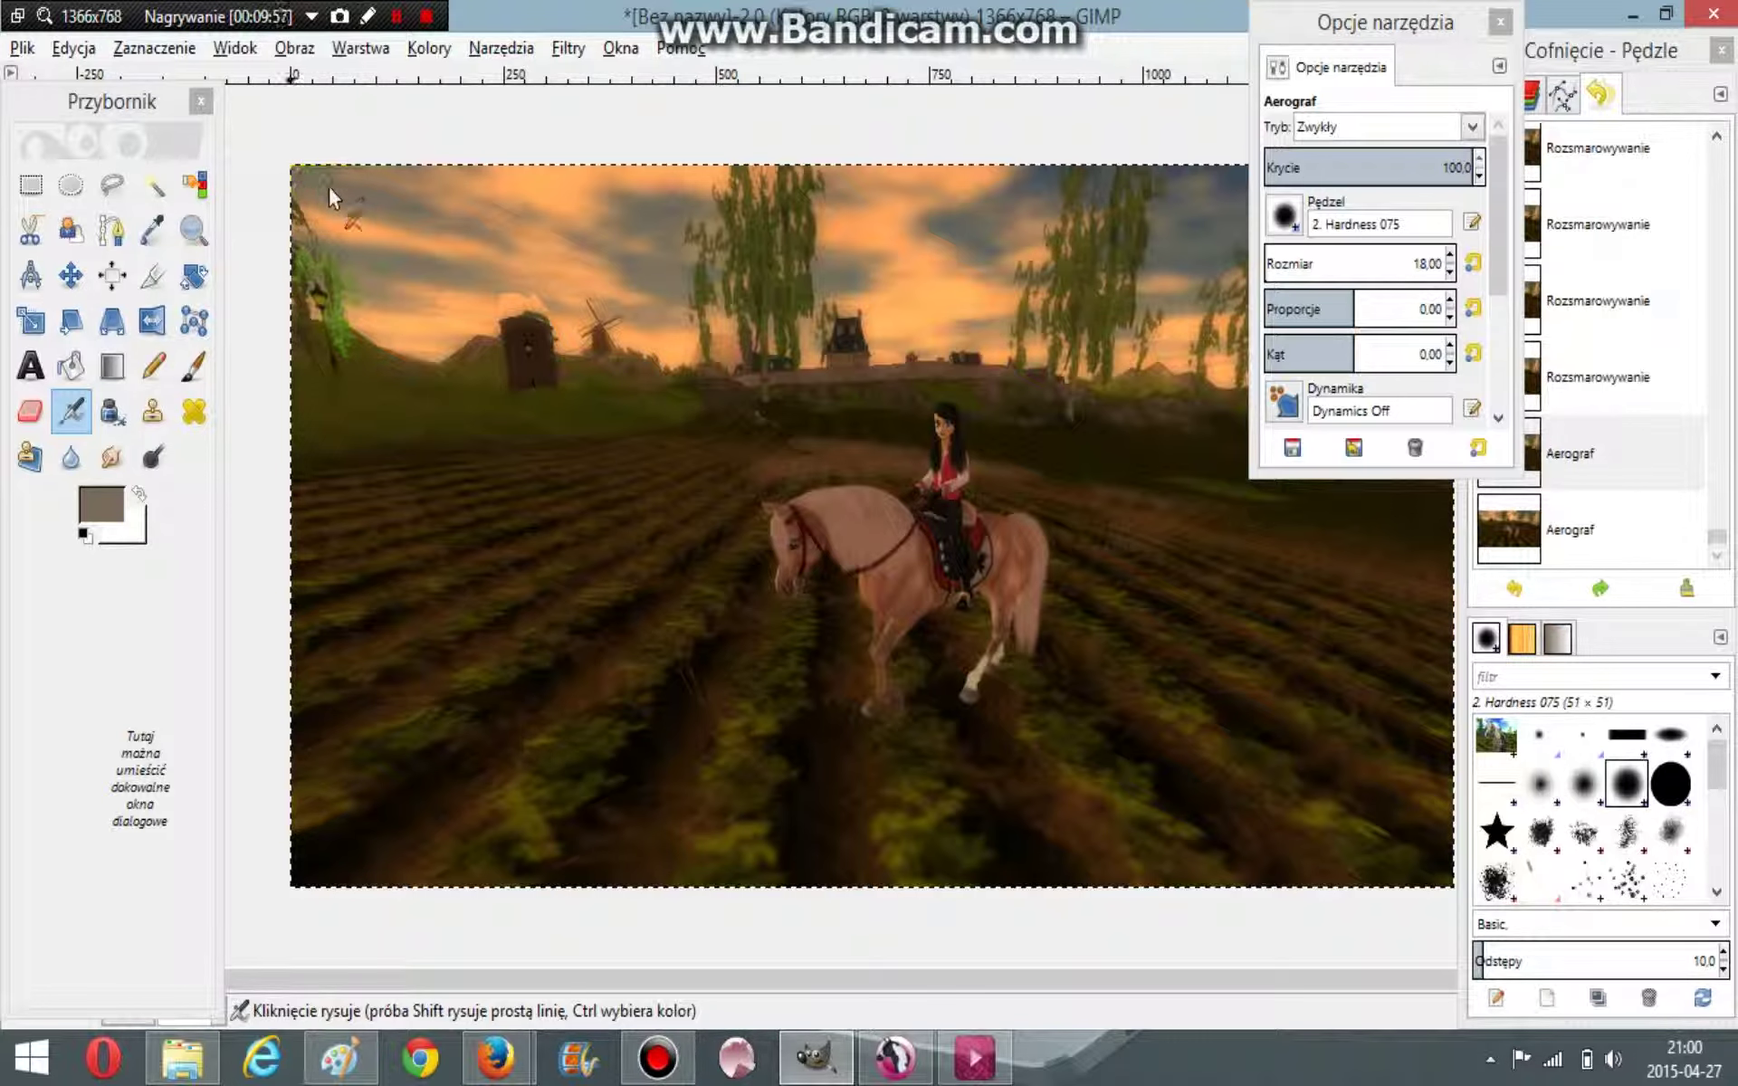